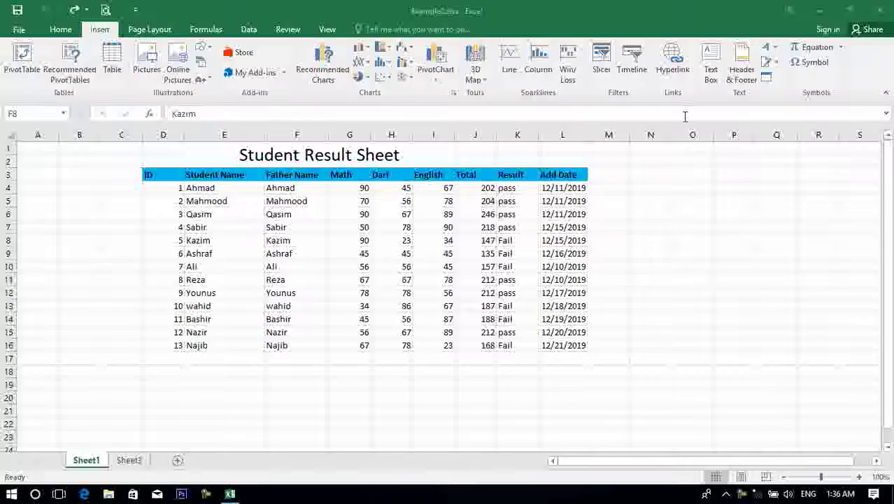
Hyperlink the 12/11/2019 date in L6 to Students Attendance.xlsx
click(570, 214)
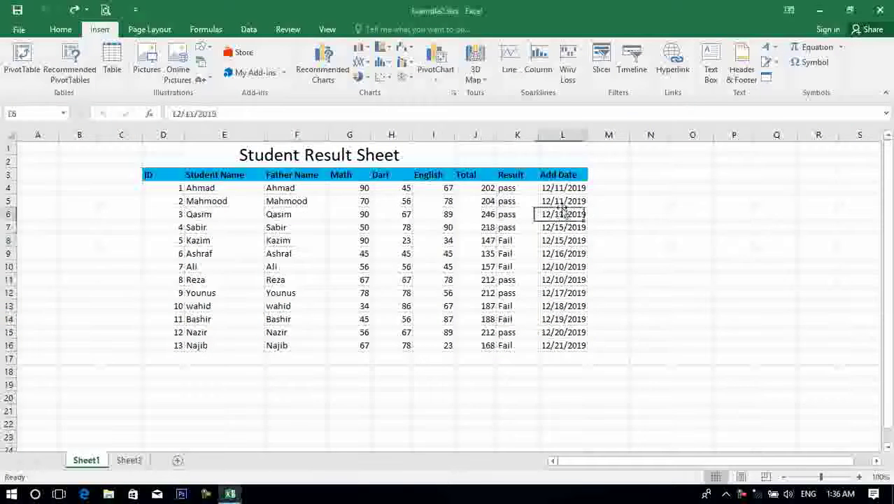
click(673, 62)
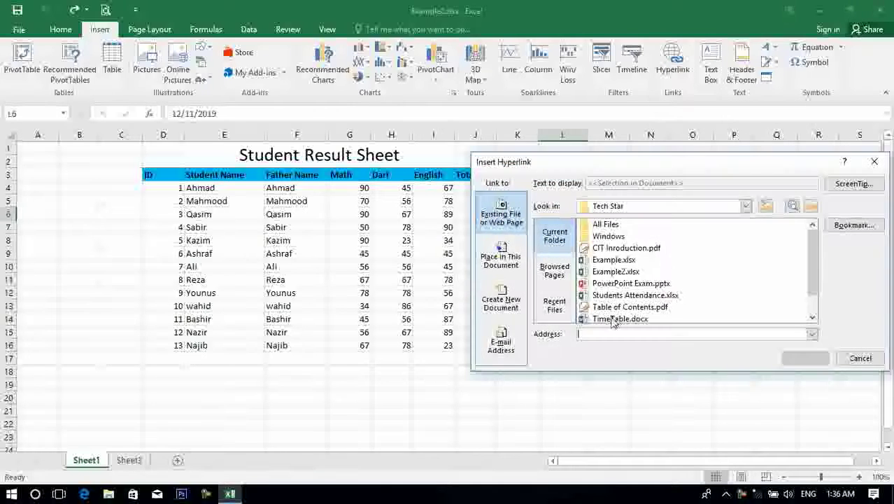
click(613, 297)
click(809, 358)
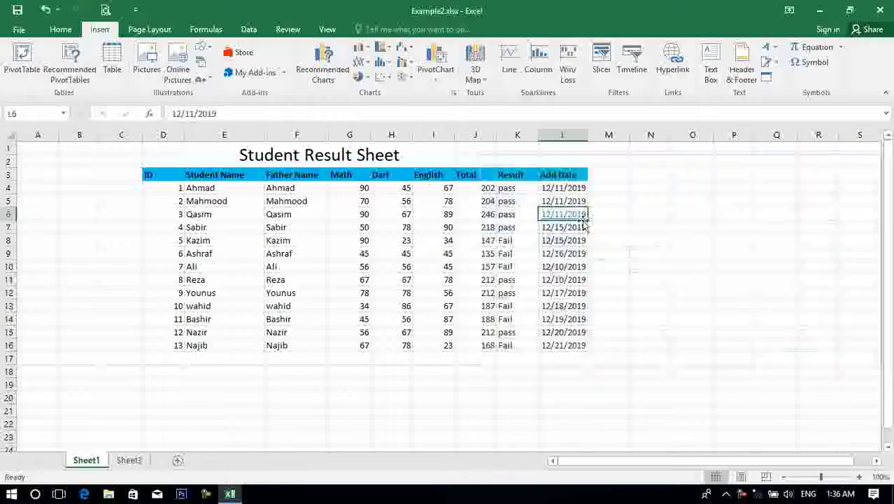
Follow the new link in L6 to check that it opens the attendance workbook
mouse_move(578, 222)
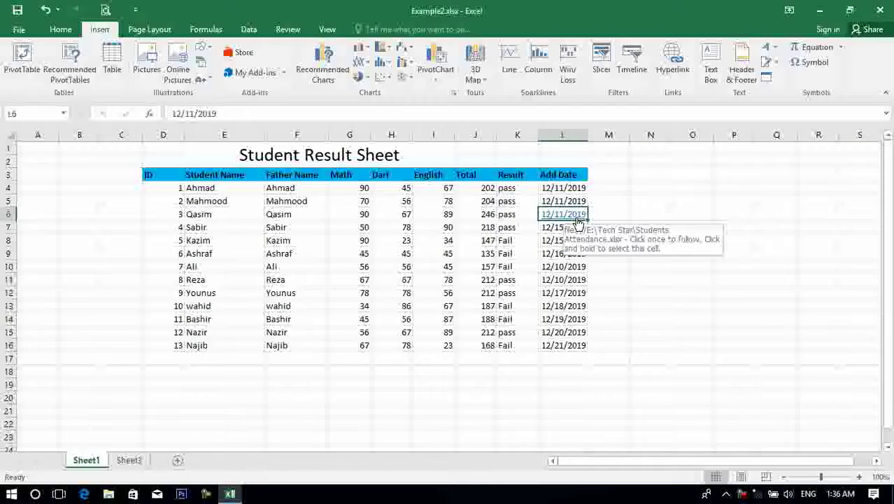
click(645, 240)
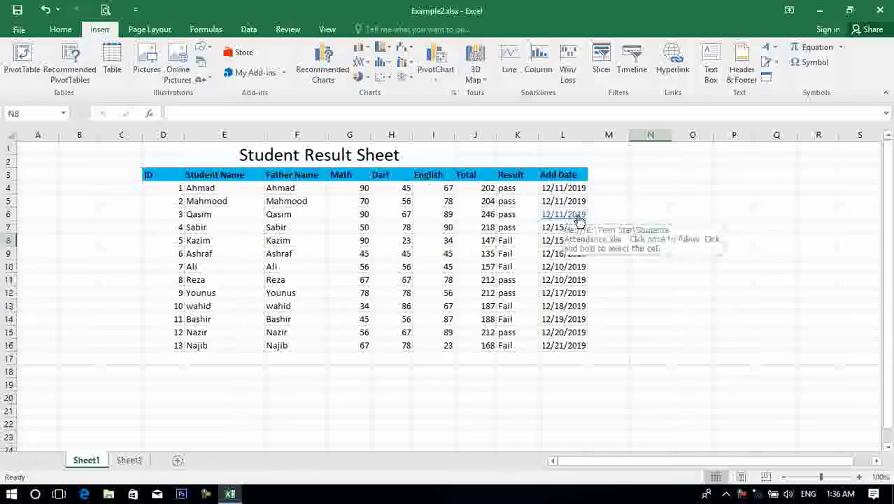
click(578, 218)
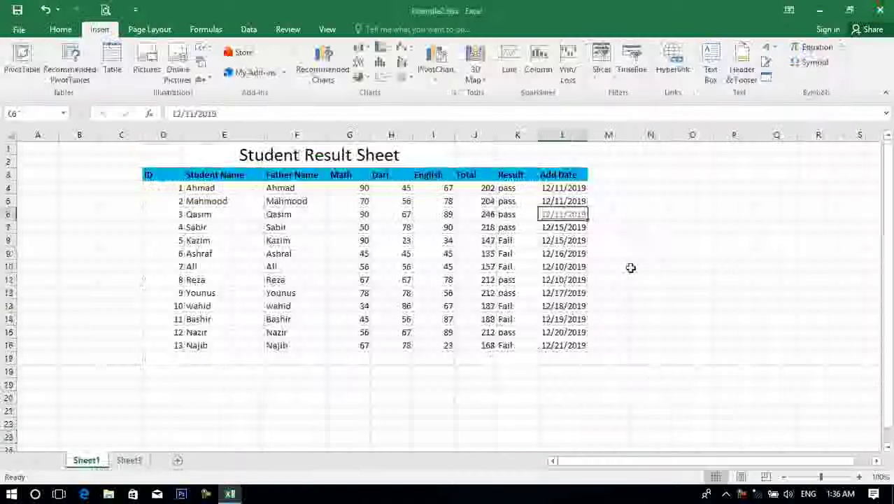
click(645, 264)
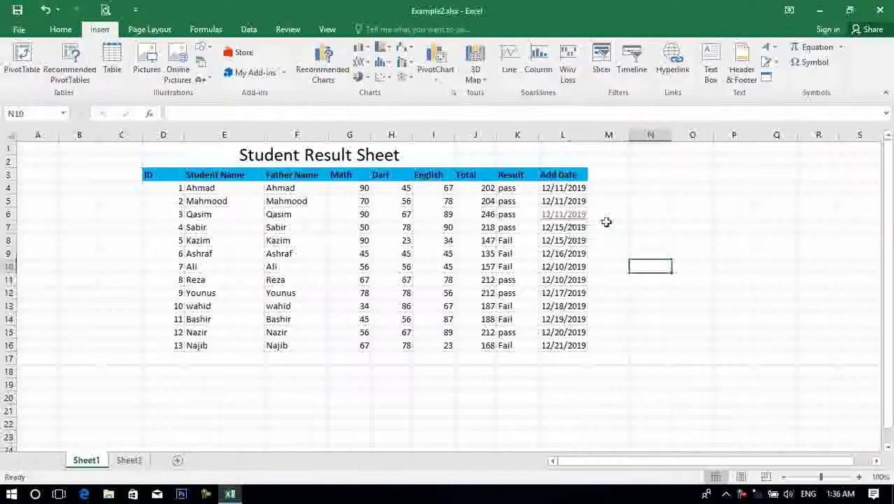
Draw a text box over columns N–Q beside the table and type sample text into it
click(710, 76)
drag(633, 174, 810, 359)
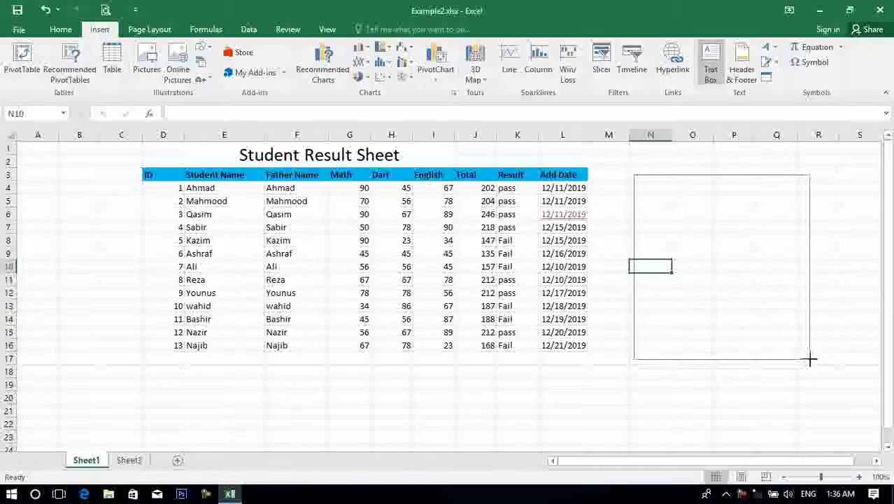
text(ldfklsjdfklsjdf sdfsdklfjksldjf)
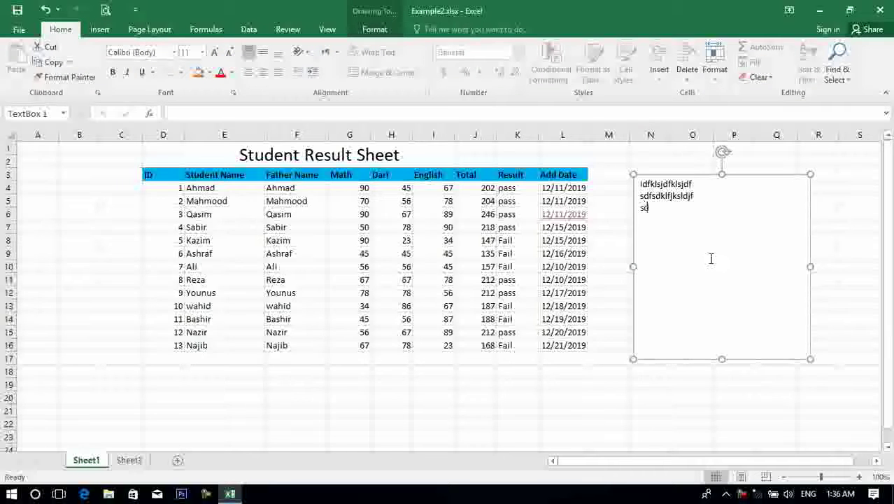
text( sdfksjdkfklsd fsdfjsdklf sdfjsdf sdfsdjfklsdf sdfskldfj)
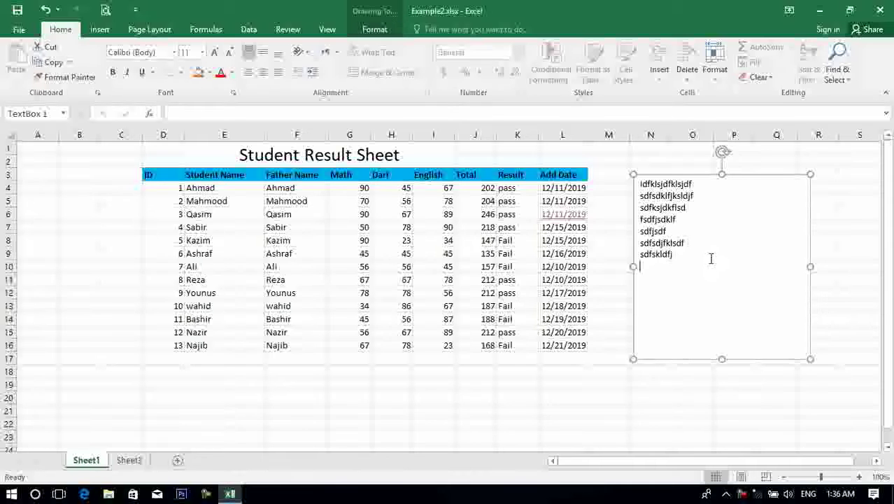
Apply the orange shape style to the text box
click(712, 406)
click(712, 304)
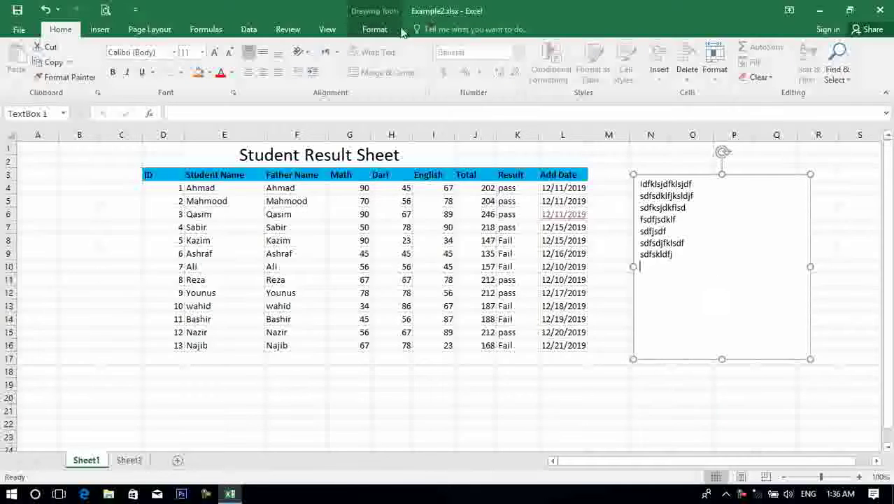
click(378, 30)
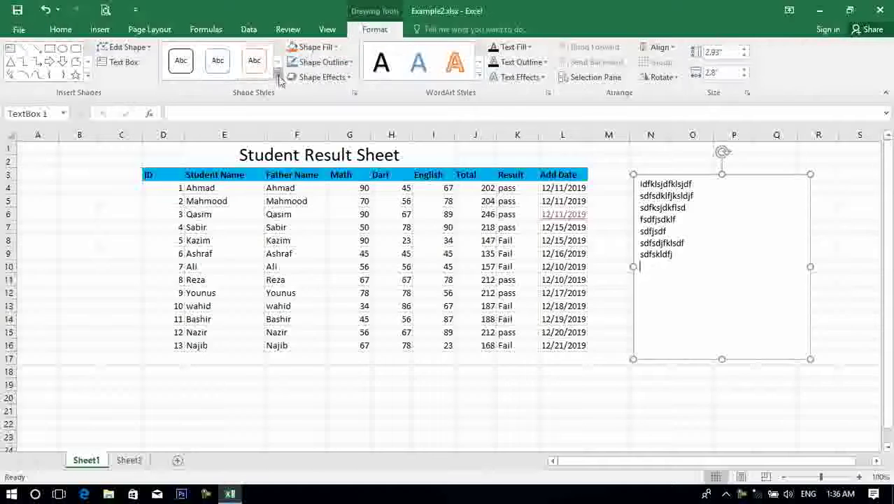
click(275, 74)
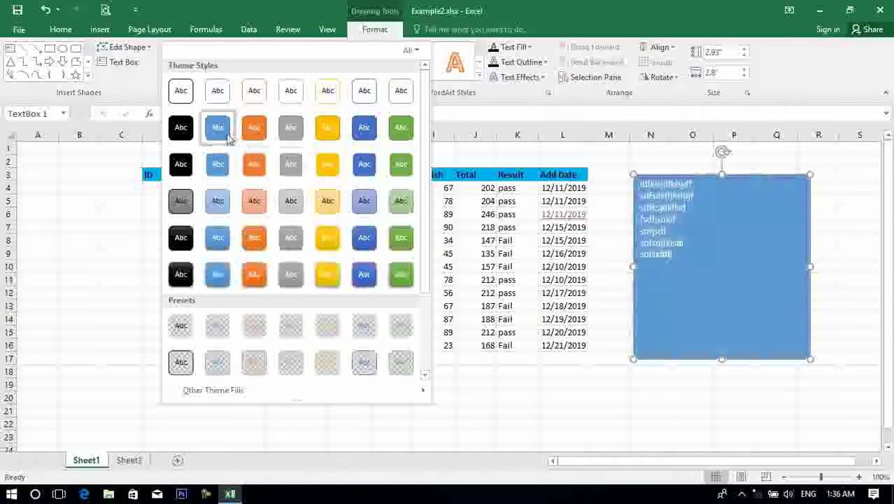
click(259, 241)
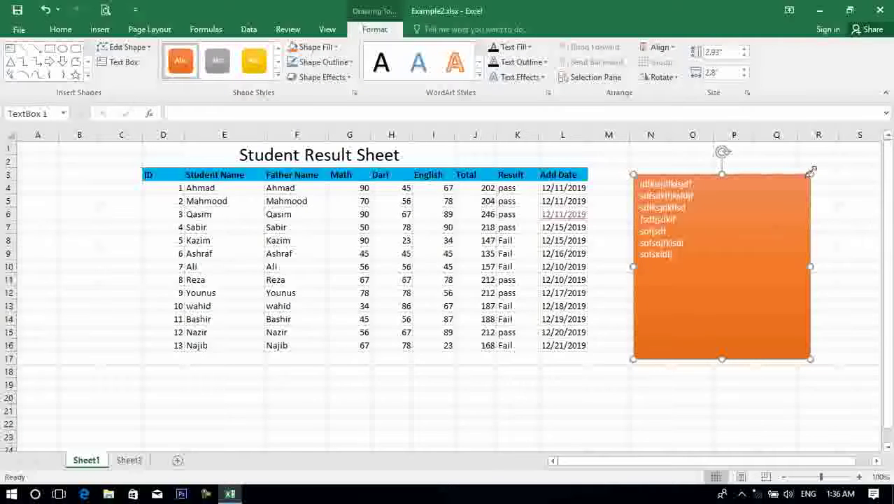
Resize the text box smaller and move it next to the table
drag(810, 172, 649, 251)
drag(649, 306, 743, 306)
drag(700, 254, 658, 168)
click(734, 226)
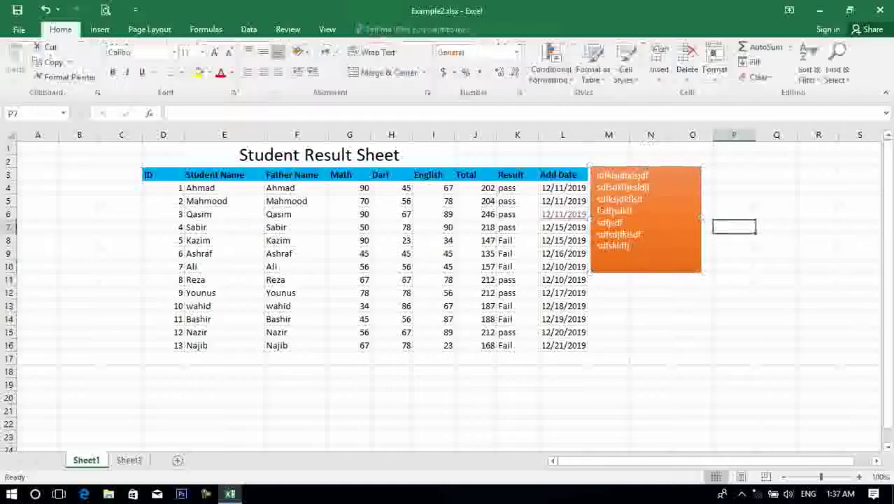
Remove the orange text box with Delete, then go to the Sheet3 tab
click(112, 30)
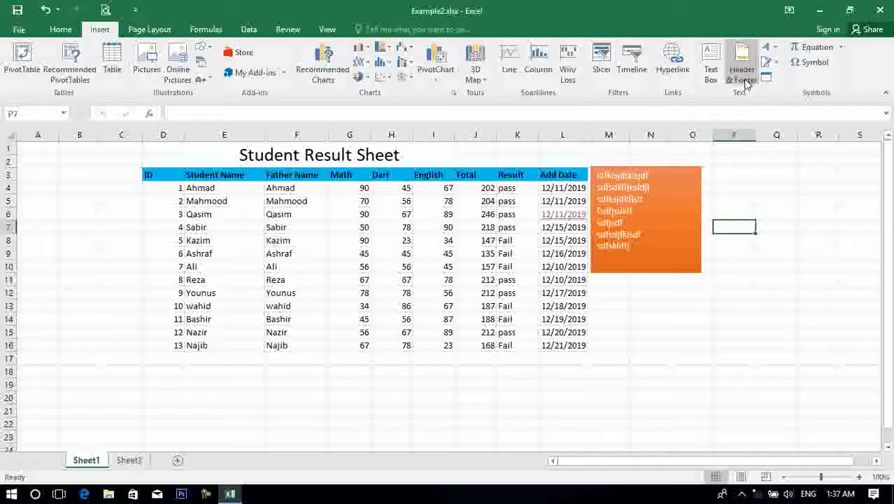
click(645, 168)
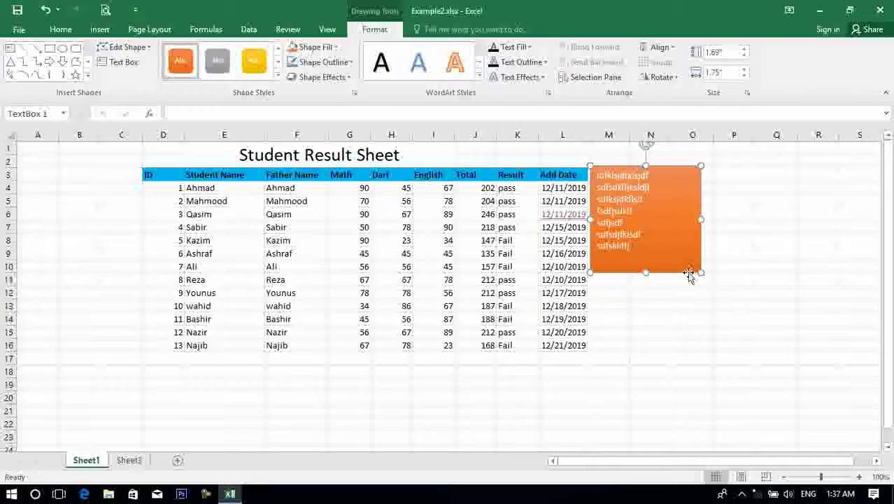
key(Delete)
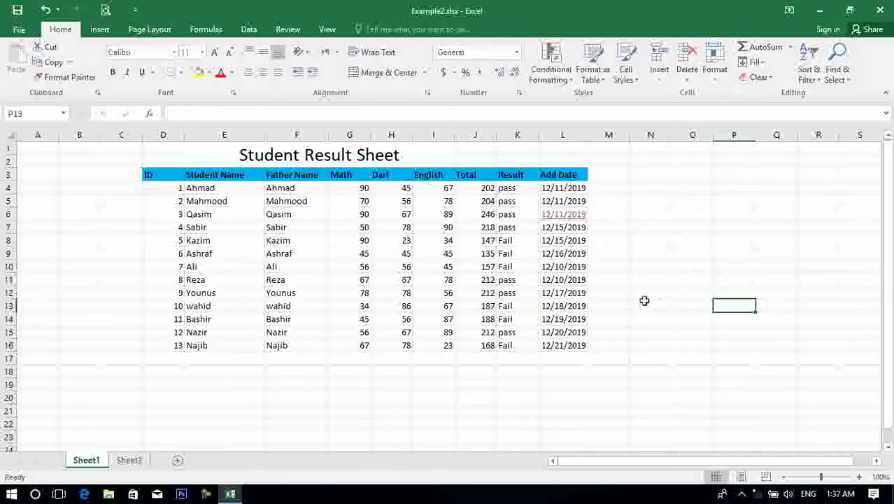
click(128, 460)
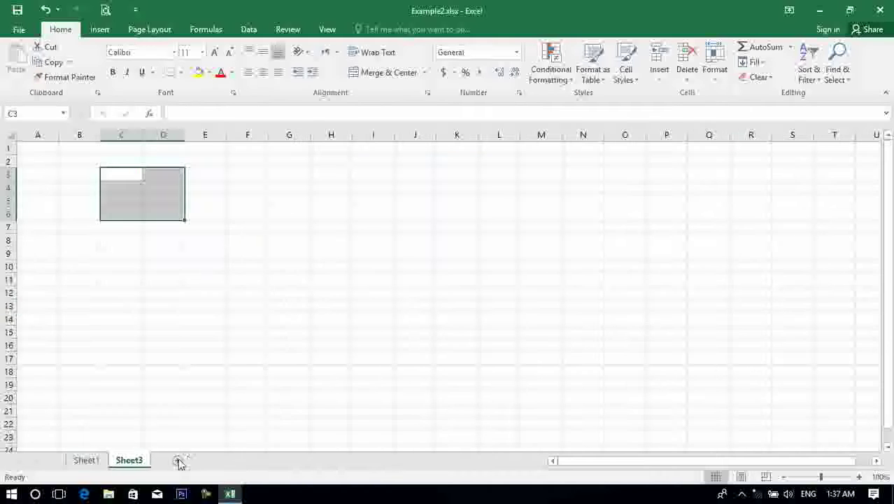
Select A1:R37 and fill every cell with kabul using Ctrl+Enter
drag(34, 147, 665, 440)
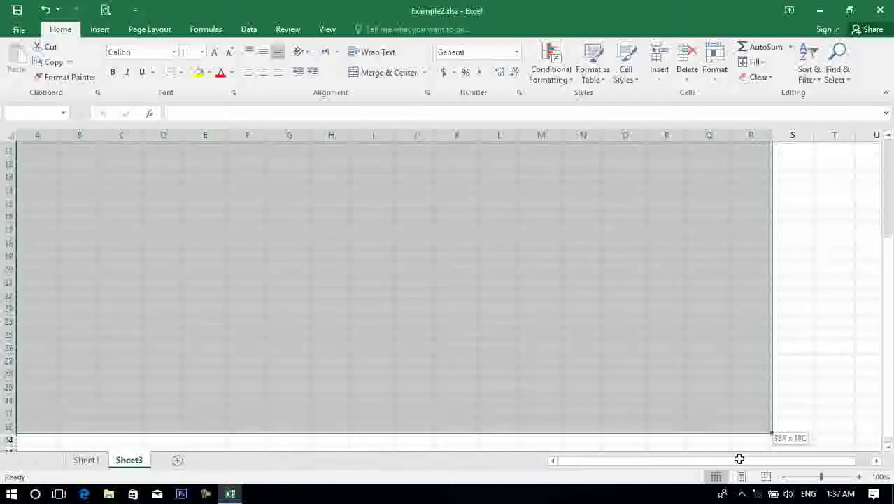
drag(665, 440, 739, 454)
text(ka)
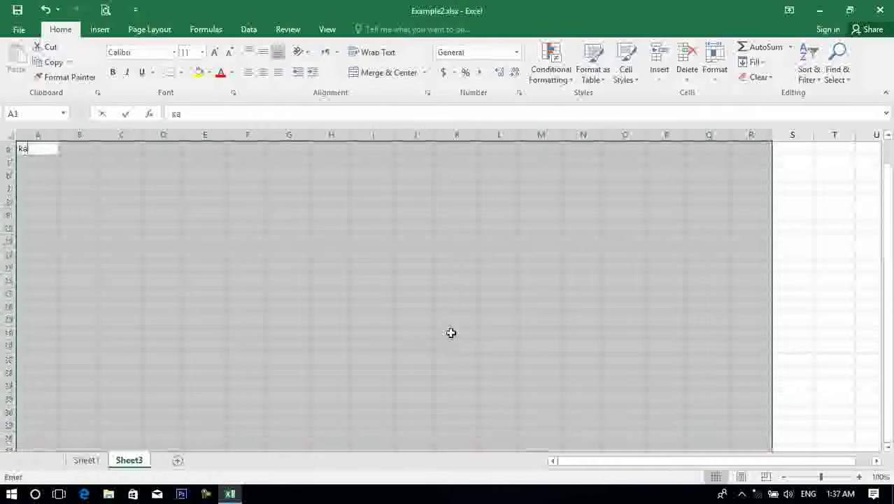
text(bul)
key(ctrl+Return)
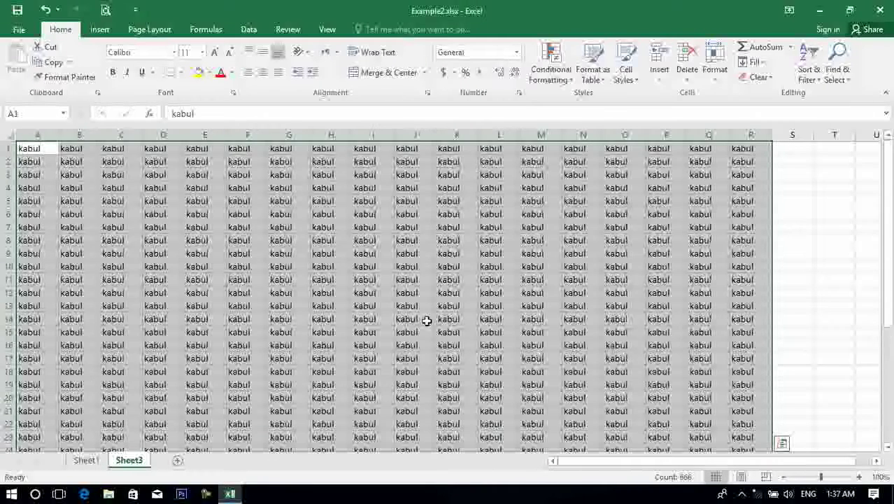
Clear the selection, then select the block A1:L16
click(416, 279)
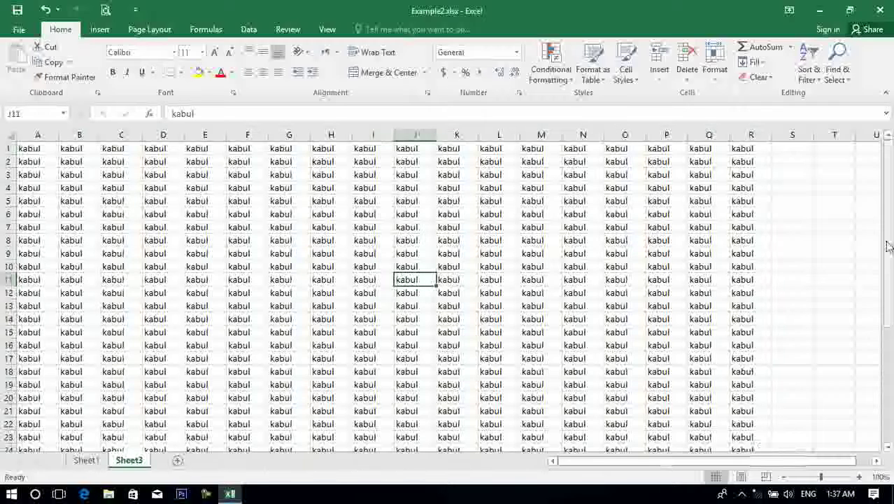
click(456, 240)
click(208, 228)
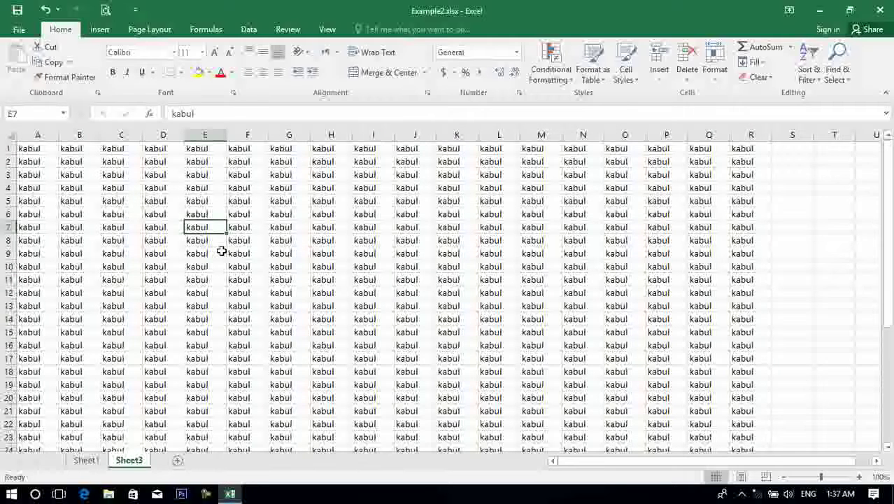
mouse_move(28, 149)
mouse_down()
mouse_move(513, 291)
mouse_move(501, 341)
mouse_up()
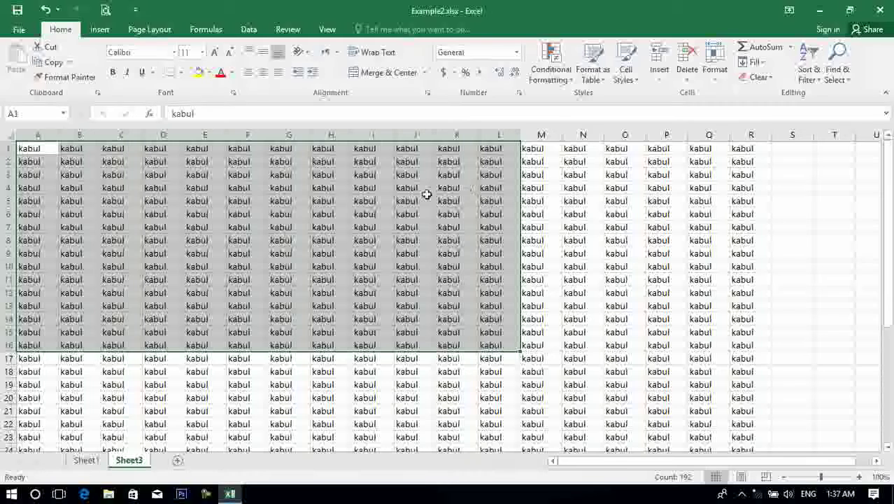
click(154, 31)
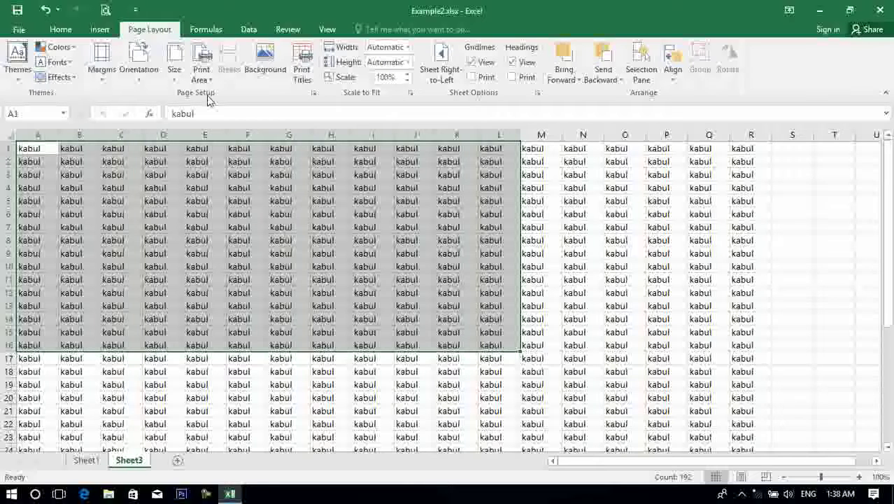
click(548, 253)
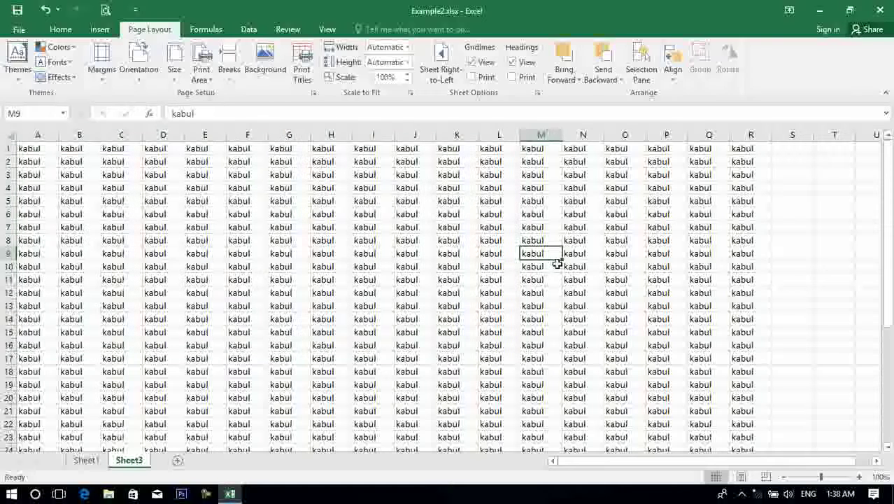
click(70, 30)
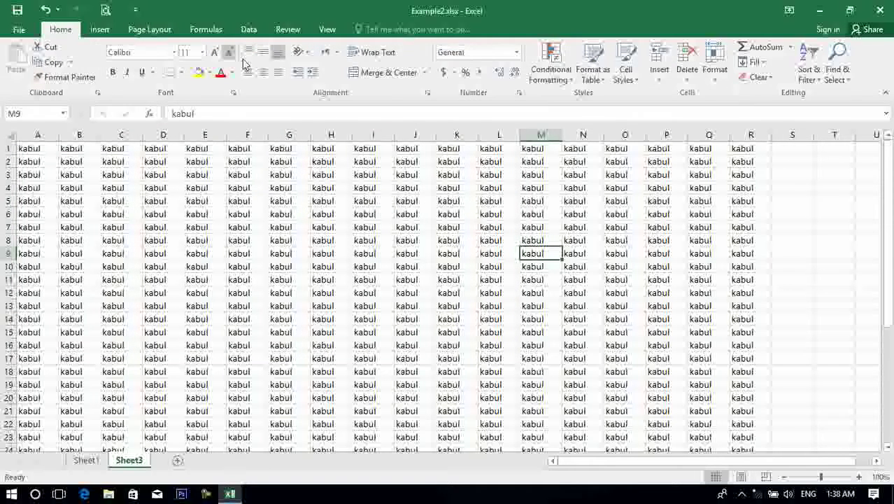
click(99, 30)
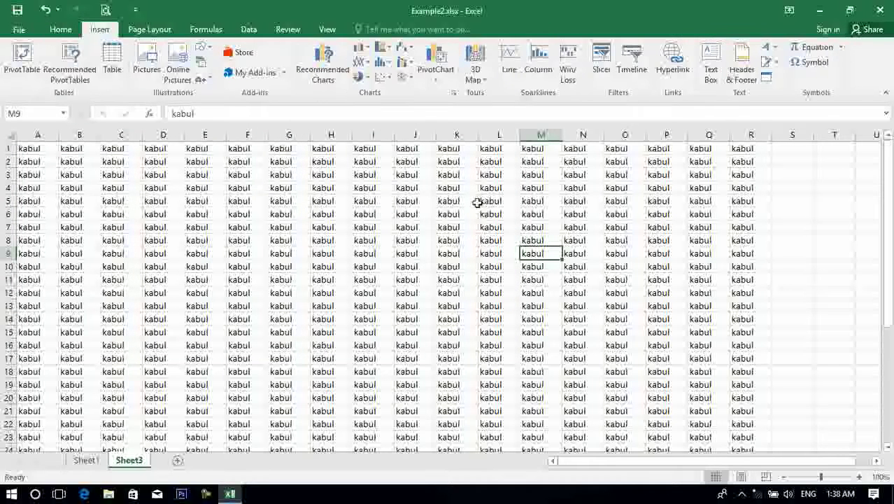
Open the first page's header for editing briefly, then return to the sheet
click(742, 63)
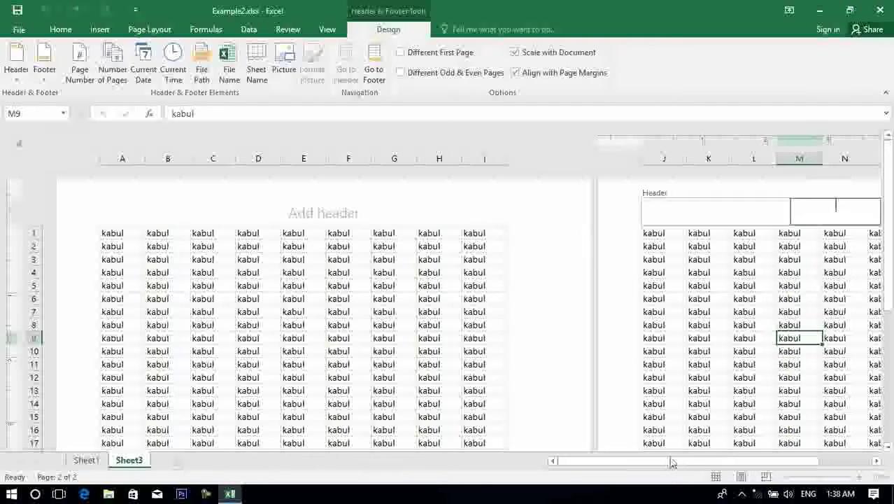
drag(672, 463, 725, 462)
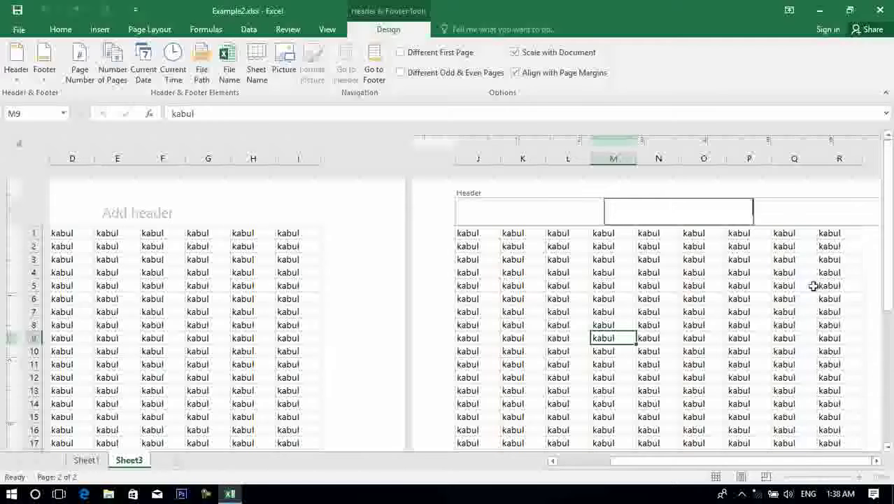
drag(634, 465, 580, 464)
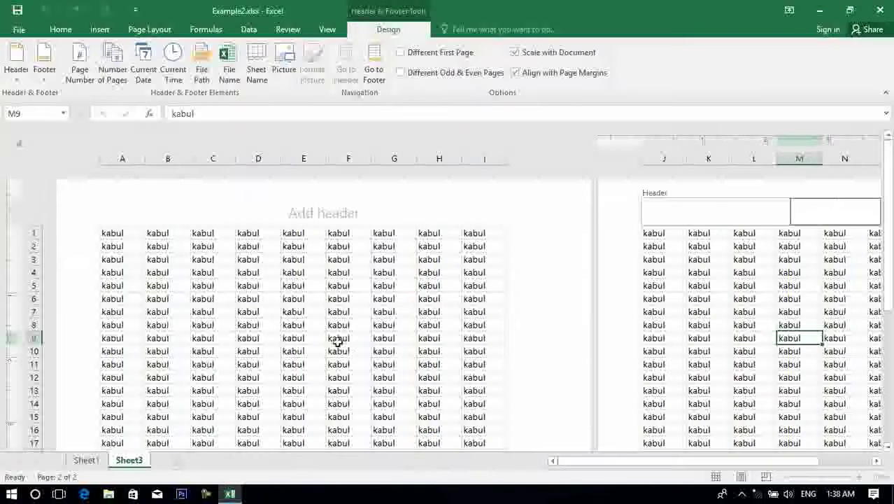
click(317, 203)
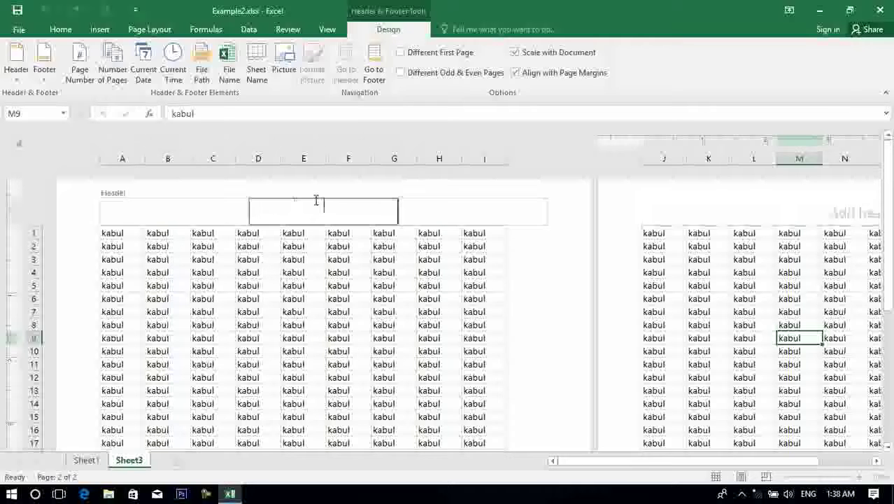
click(562, 362)
Fill columns A–I with kabul down to row 47 using the fill handle
scroll(386, 372, down, 5)
scroll(386, 366, down, 6)
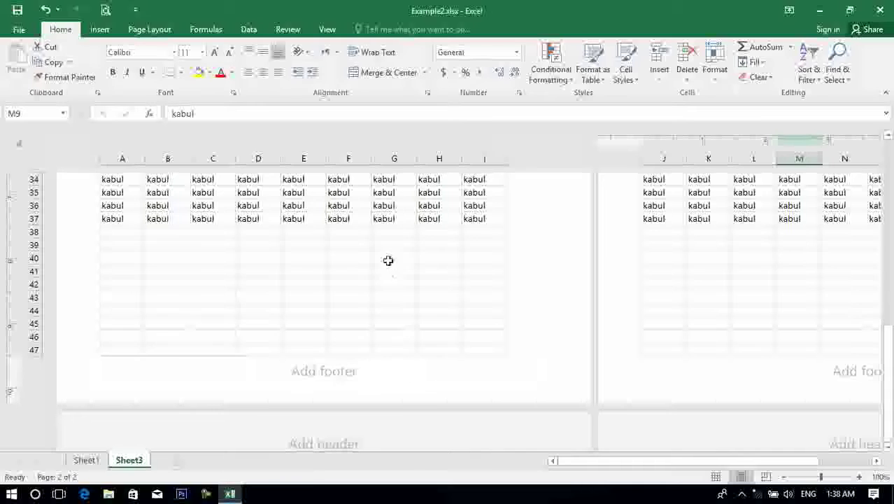
scroll(319, 276, up, 1)
scroll(311, 370, up, 1)
scroll(210, 300, down, 2)
mouse_move(112, 180)
mouse_down()
mouse_move(494, 215)
mouse_move(508, 359)
mouse_up()
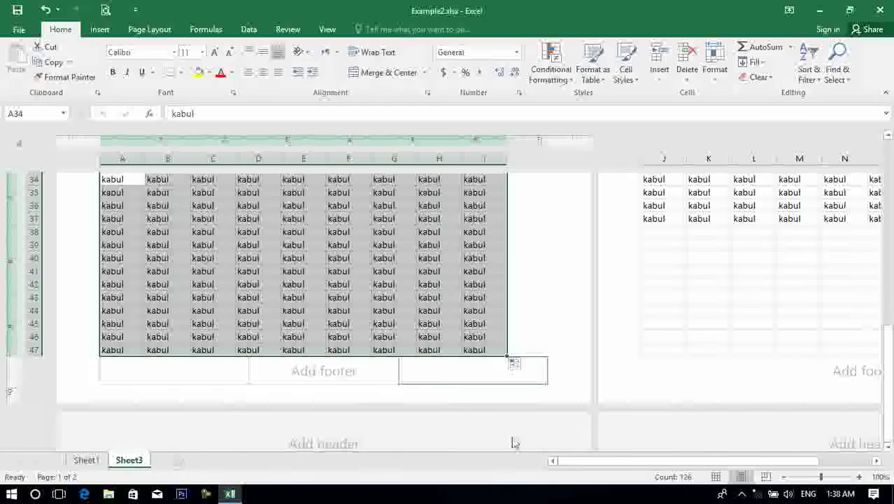
scroll(353, 353, up, 1)
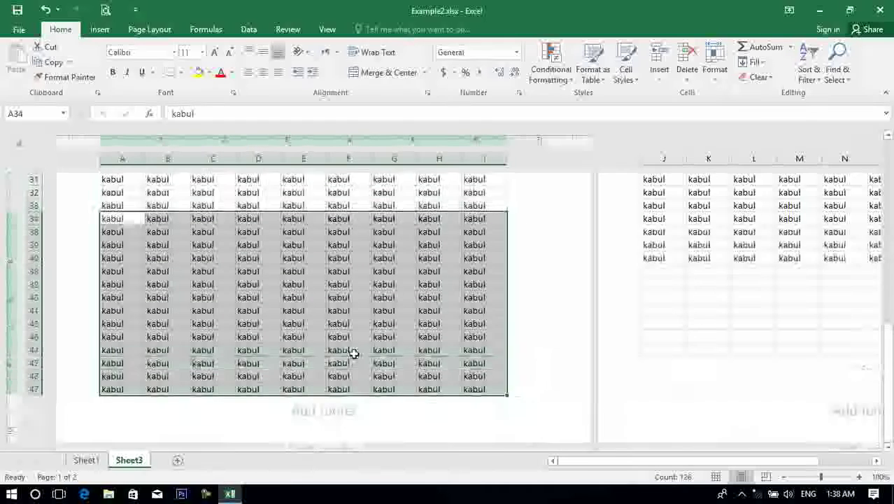
scroll(354, 353, up, 6)
click(349, 352)
scroll(307, 287, up, 4)
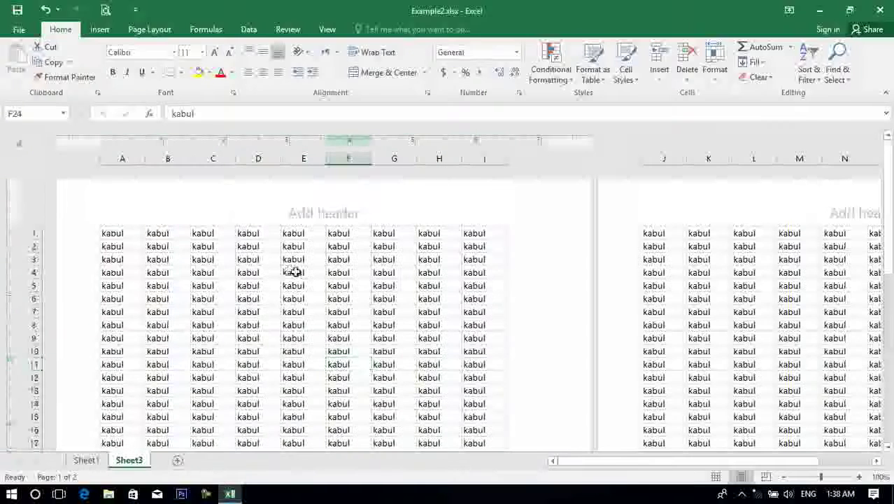
Open the page header, move through its sections, and show the Header & Footer Design tools
click(197, 213)
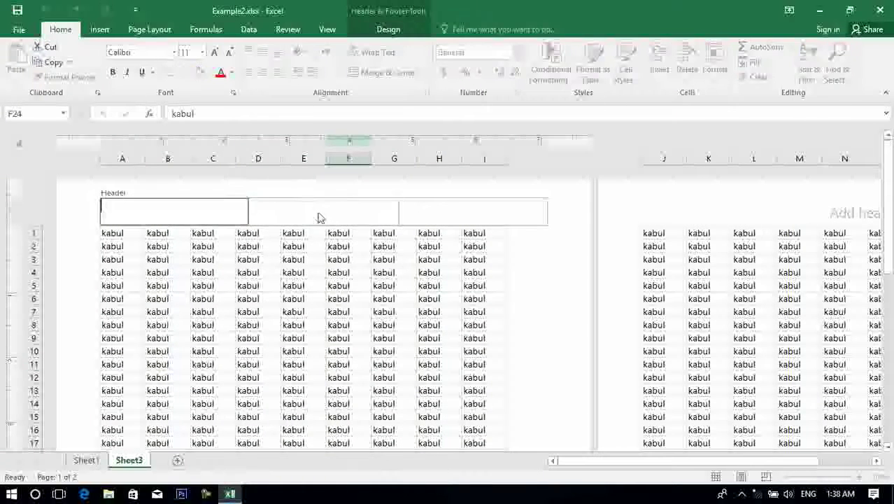
click(396, 212)
click(401, 217)
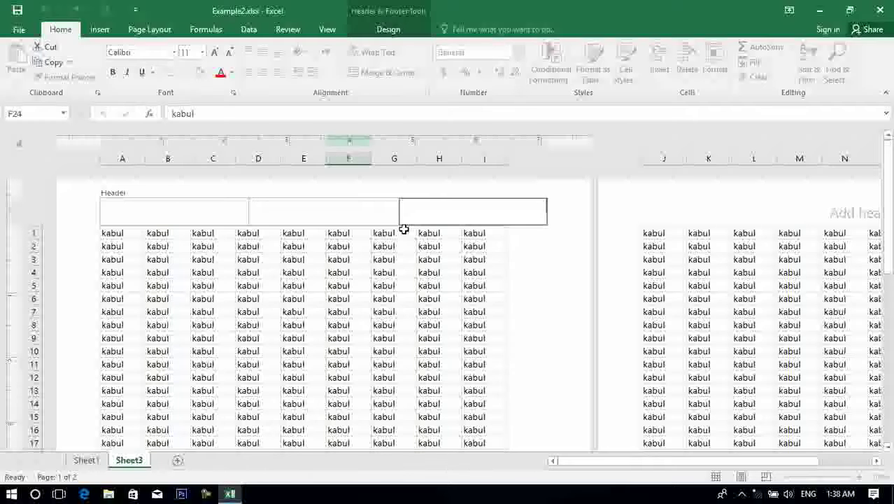
click(393, 30)
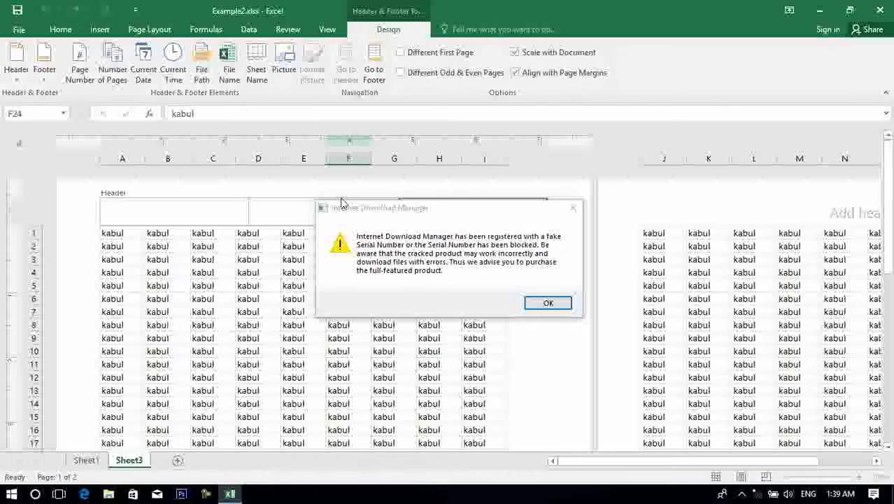
click(548, 303)
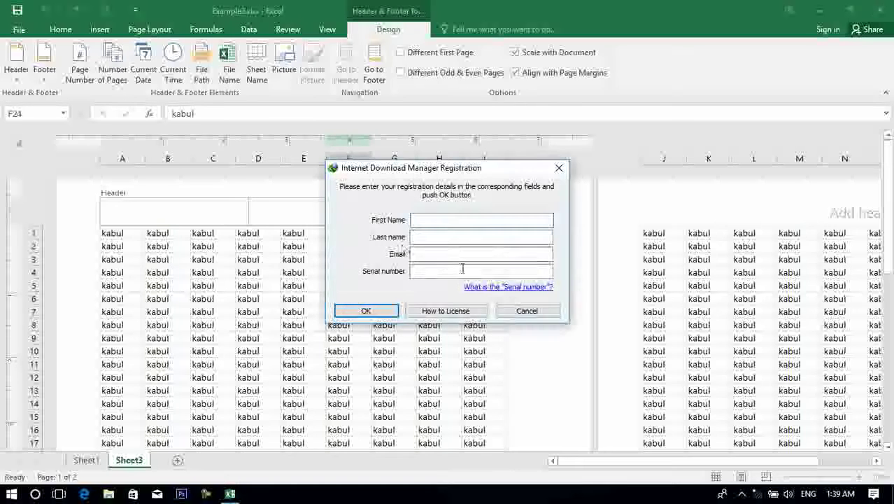
click(528, 311)
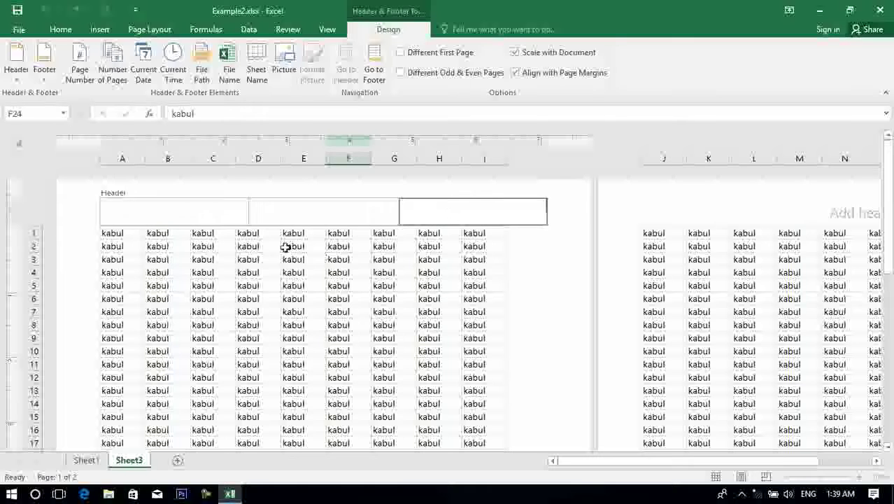
Type 'Chapter of Excel' into the centre header section
click(208, 208)
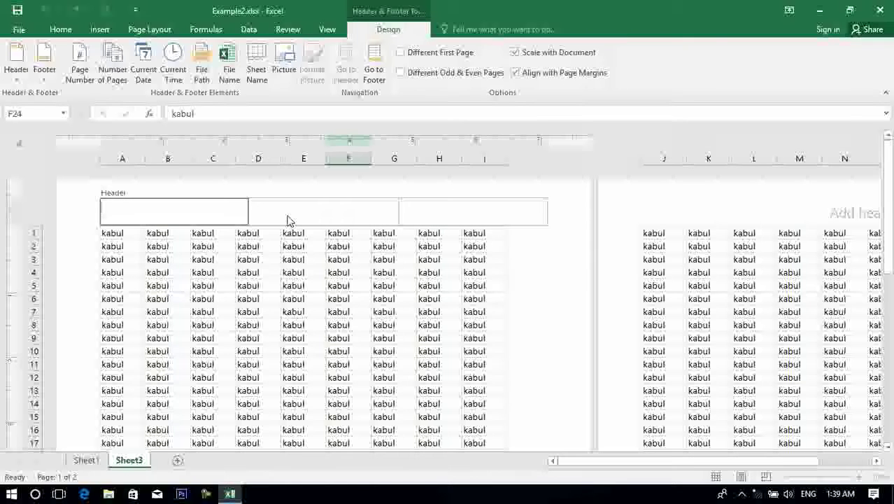
click(409, 215)
click(327, 216)
text(Ch)
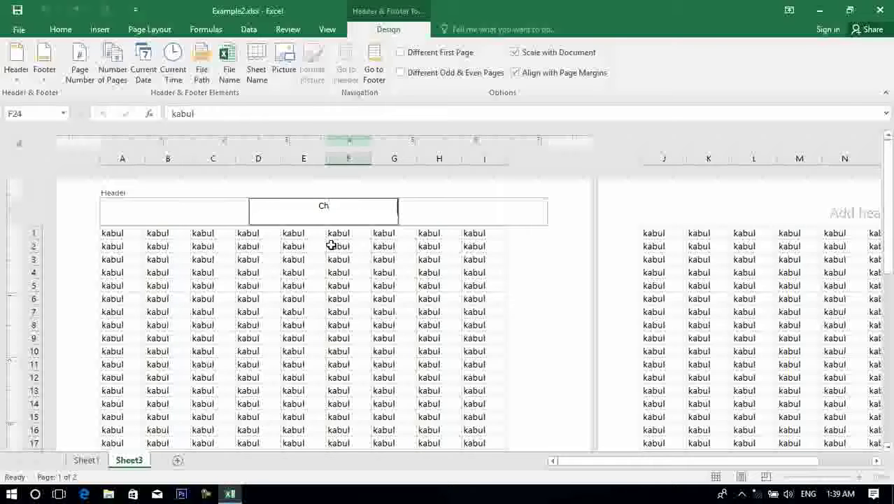
text(apter of Excel)
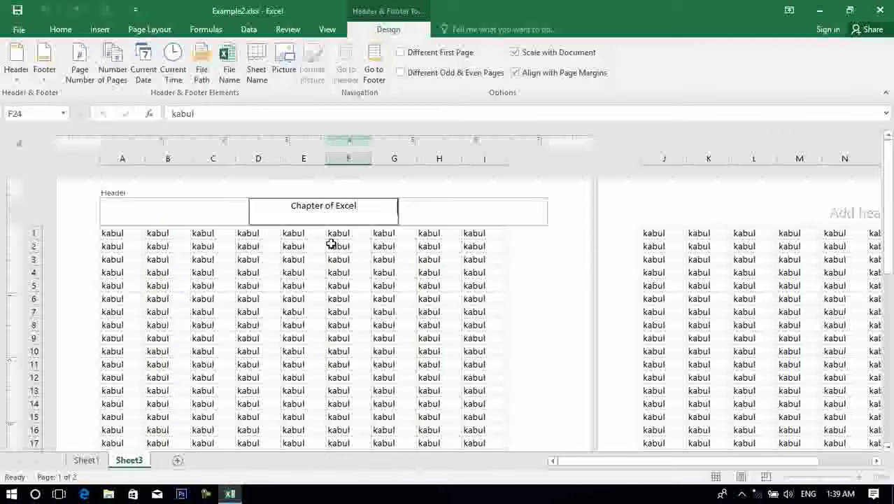
Leave the header, select J1:R37 and drag its fill handle right through column BU
click(311, 272)
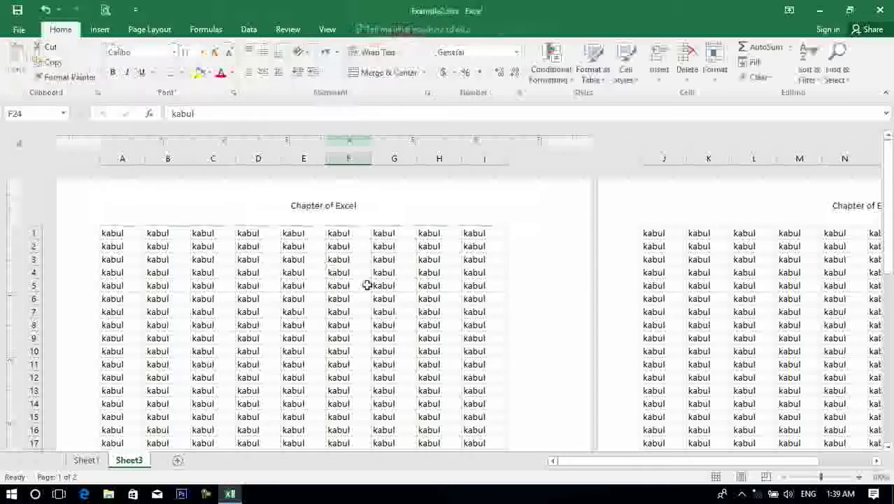
drag(739, 462, 791, 462)
scroll(460, 357, down, 5)
scroll(462, 371, down, 3)
scroll(465, 395, down, 2)
scroll(466, 401, up, 9)
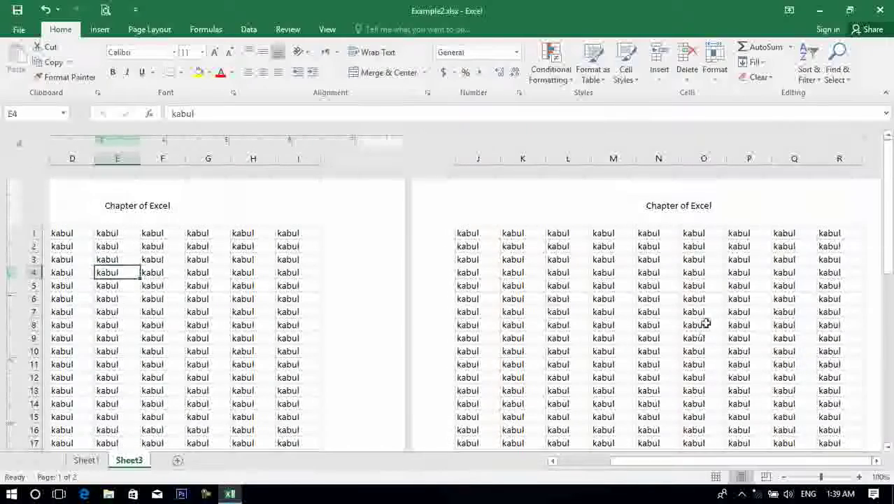
mouse_move(468, 233)
mouse_down()
mouse_move(767, 460)
mouse_move(827, 455)
mouse_up()
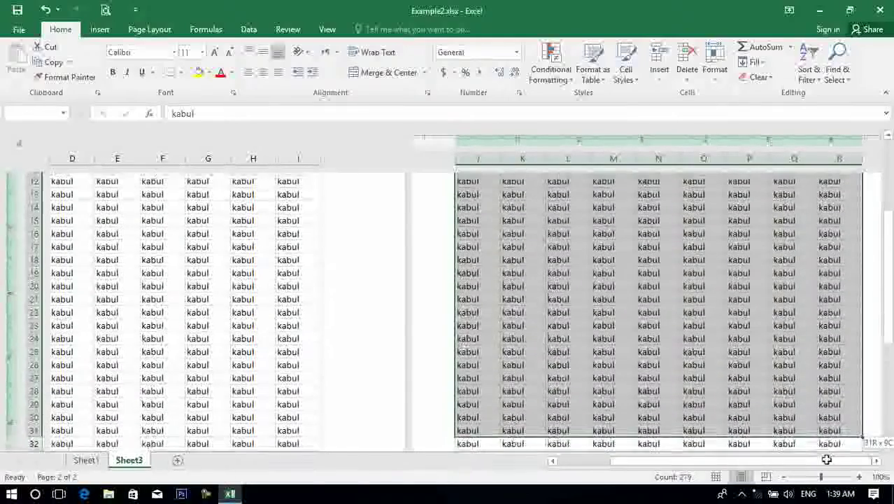
mouse_move(827, 456)
mouse_down()
mouse_move(809, 362)
mouse_move(857, 352)
mouse_move(874, 386)
mouse_up()
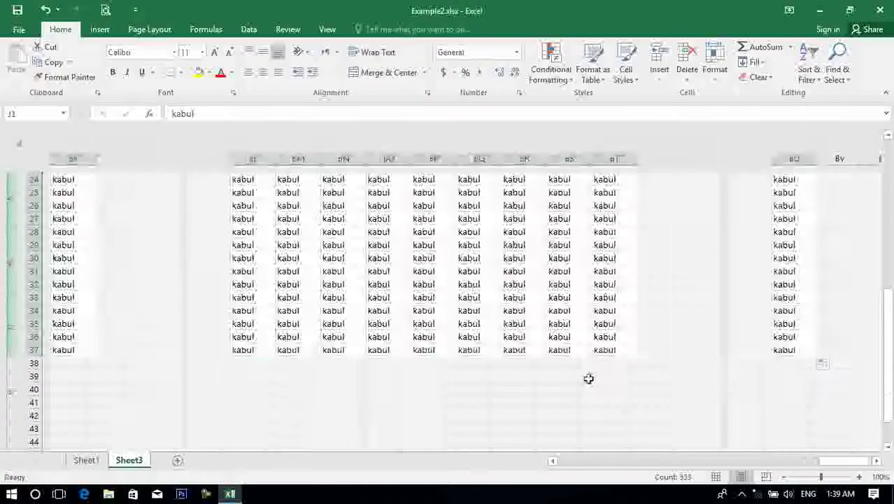
drag(836, 467, 619, 467)
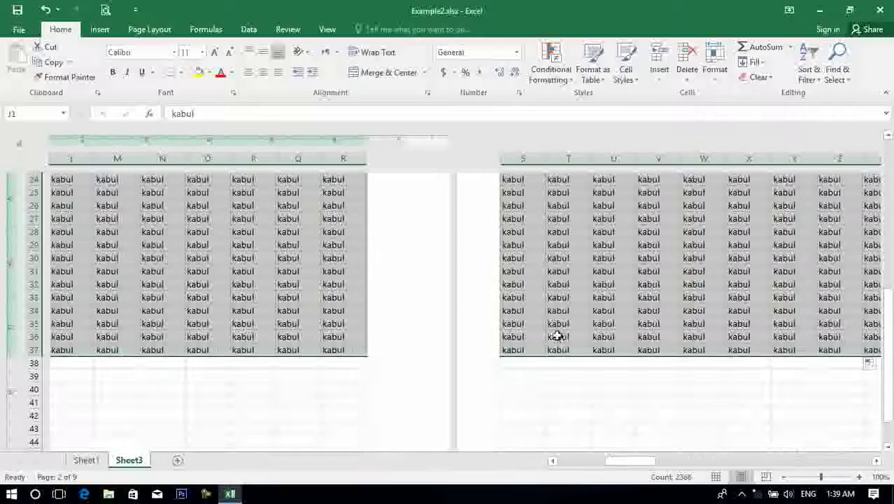
scroll(559, 335, up, 8)
Click into the first page's left header section and show the Header & Footer Design tools
click(766, 210)
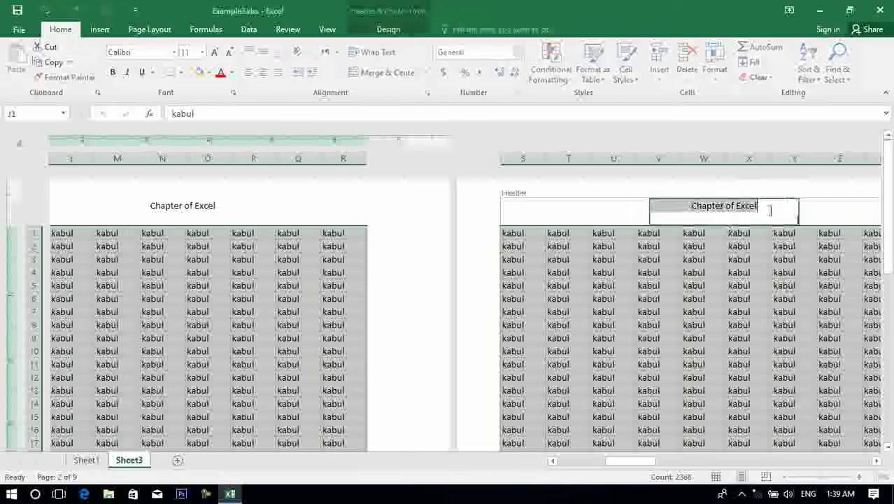
click(280, 203)
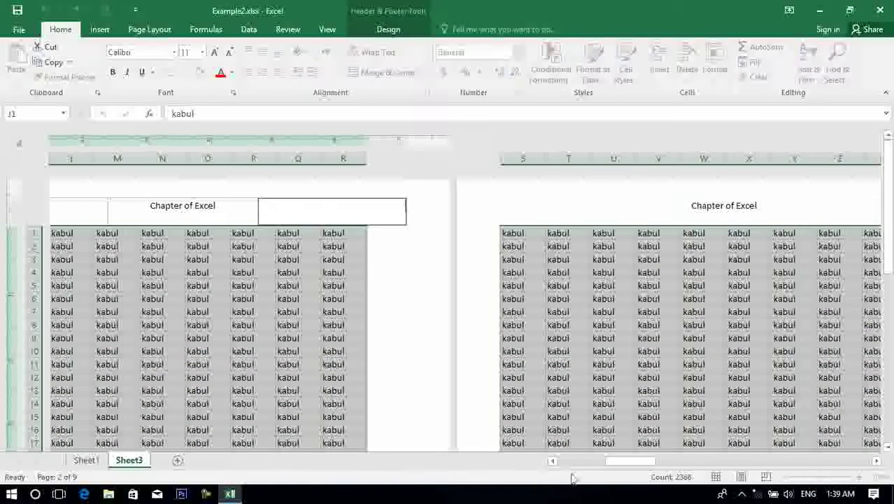
drag(616, 463, 560, 462)
click(217, 204)
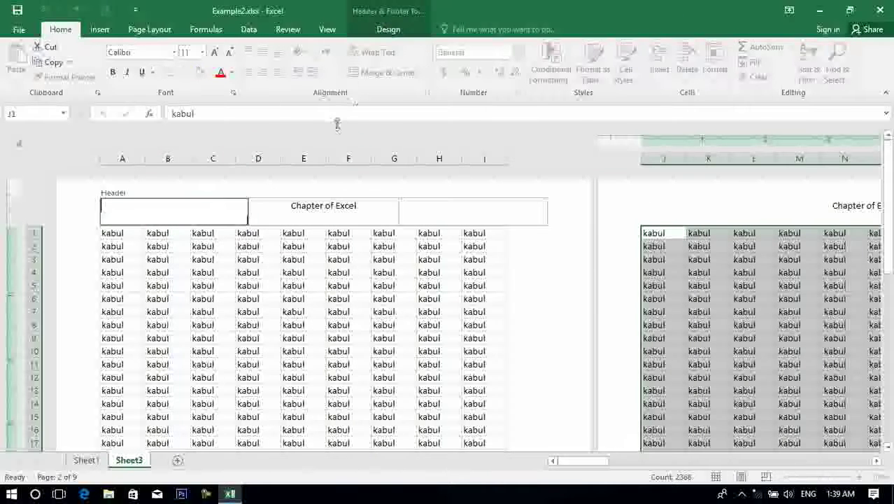
click(392, 30)
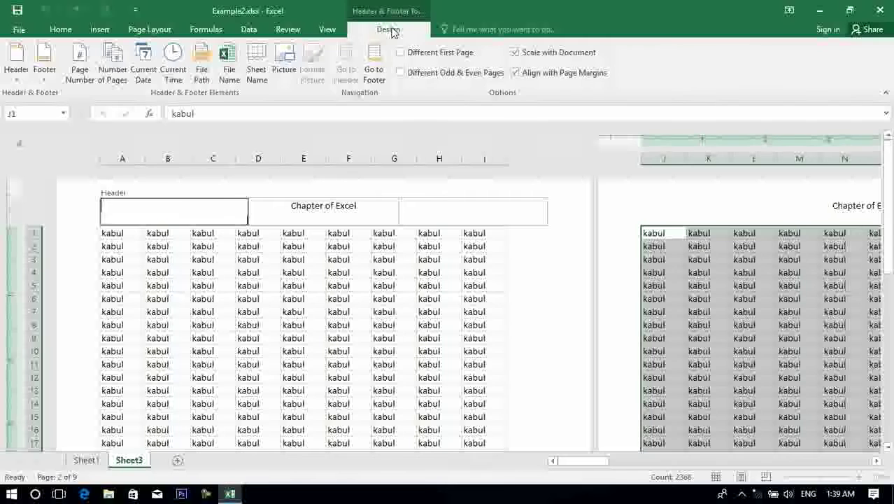
Browse the Header and Footer preset lists, then jump down to the page footer
click(17, 81)
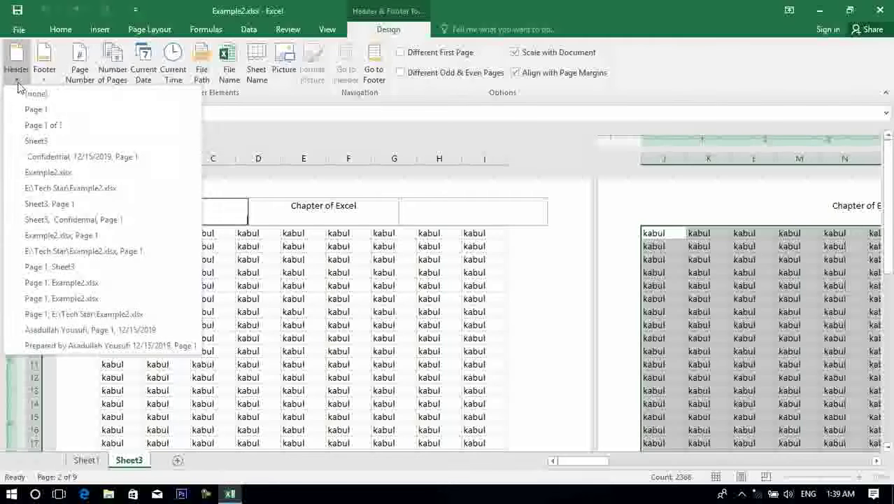
click(44, 61)
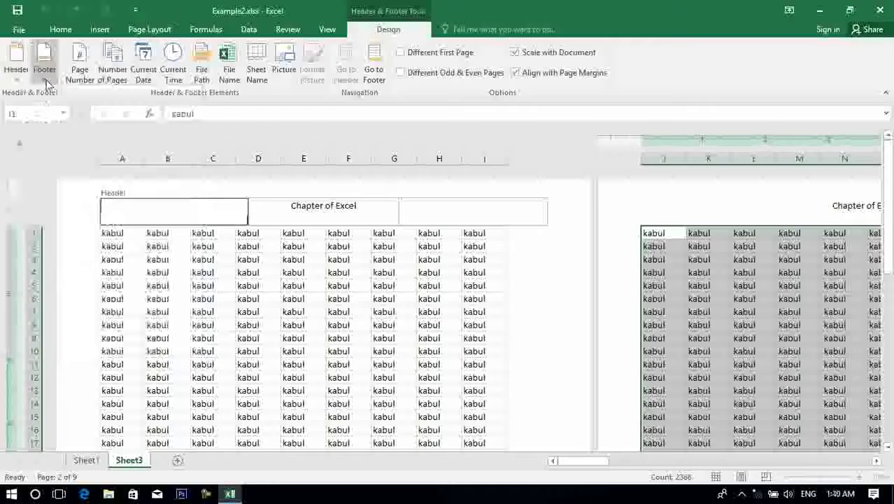
click(44, 62)
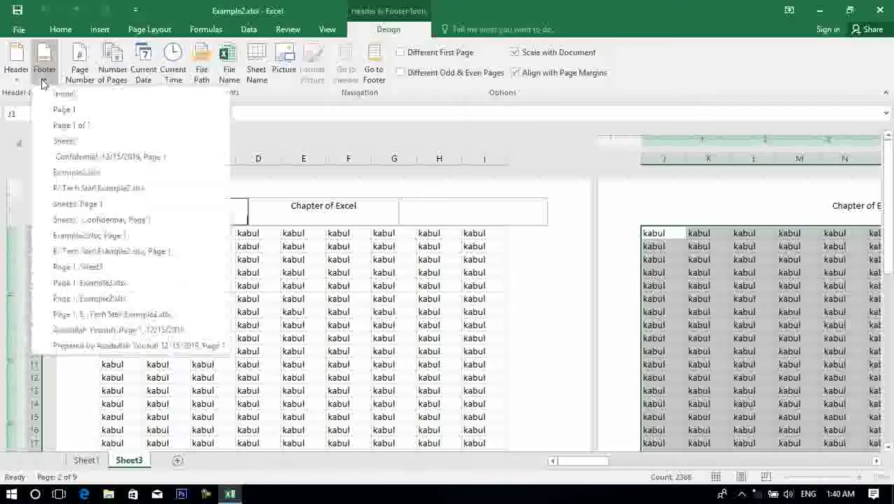
click(73, 108)
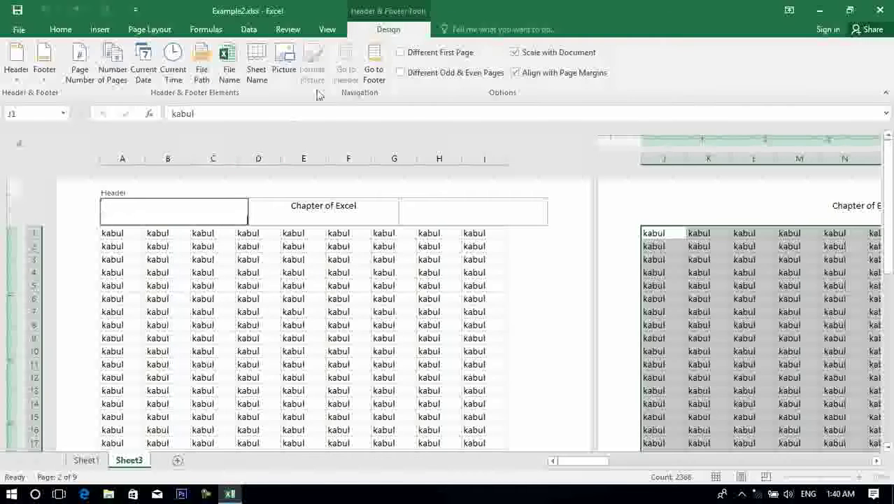
click(375, 71)
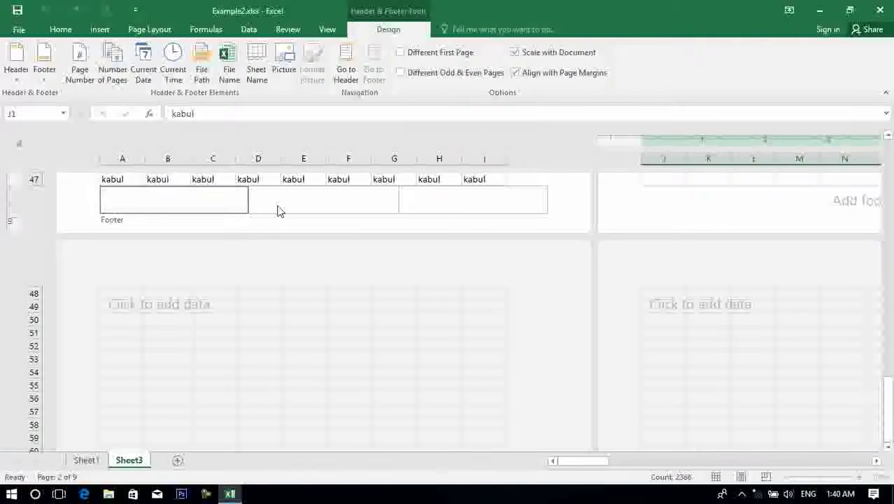
Jump back to the page header and move through its centre and right sections
click(346, 70)
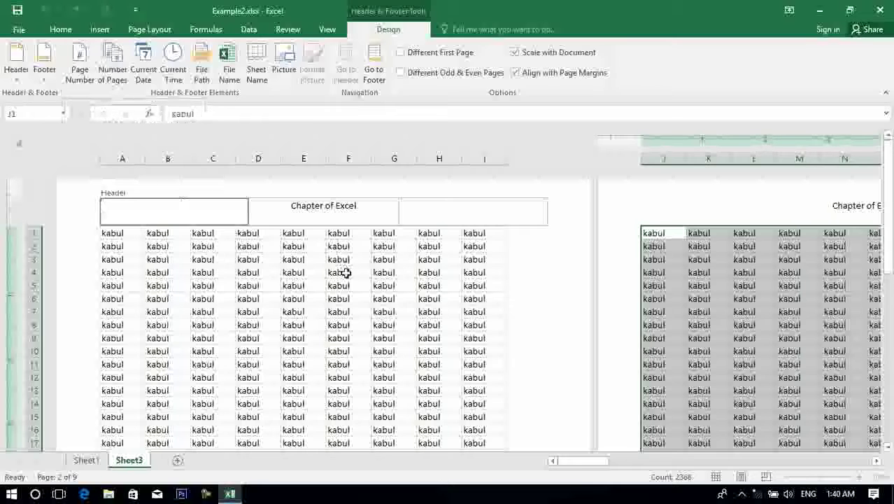
click(327, 214)
click(429, 214)
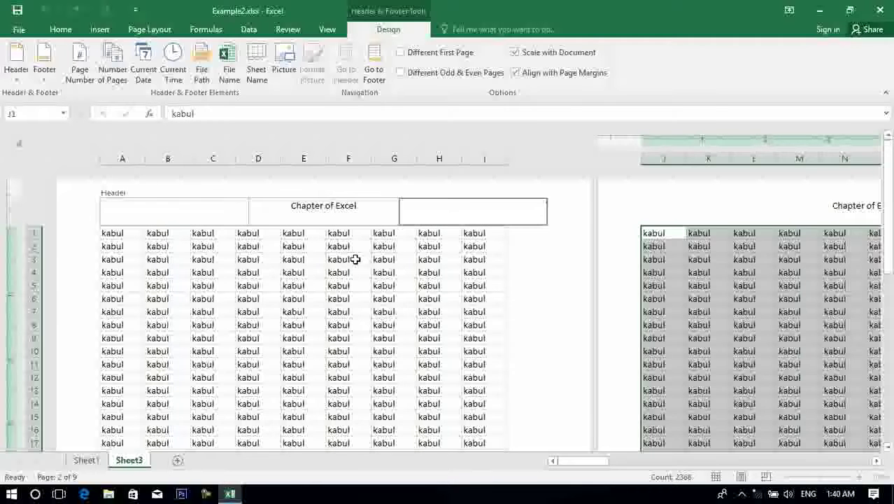
Insert the Page Number code into the centre footer, removing the extra page-count code
click(373, 71)
click(305, 201)
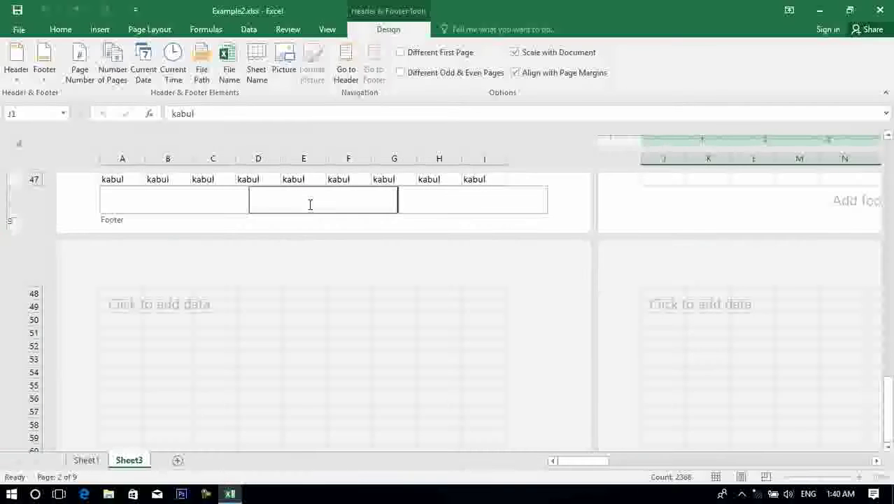
click(79, 70)
click(114, 65)
key(BackSpace)
key(BackSpace)
key(BackSpace)
key(BackSpace)
key(BackSpace)
click(346, 70)
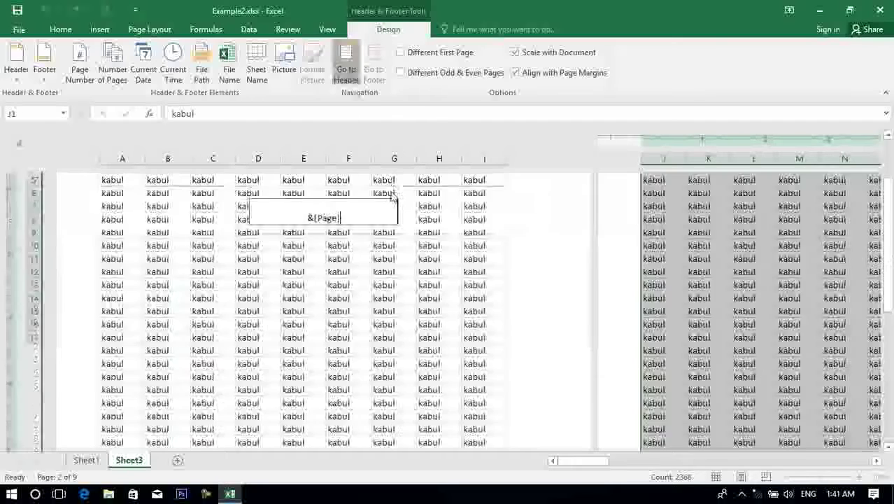
click(374, 286)
Add ' of ' and the Number of Pages code after the page number, giving '1 of 9'
scroll(335, 284, down, 10)
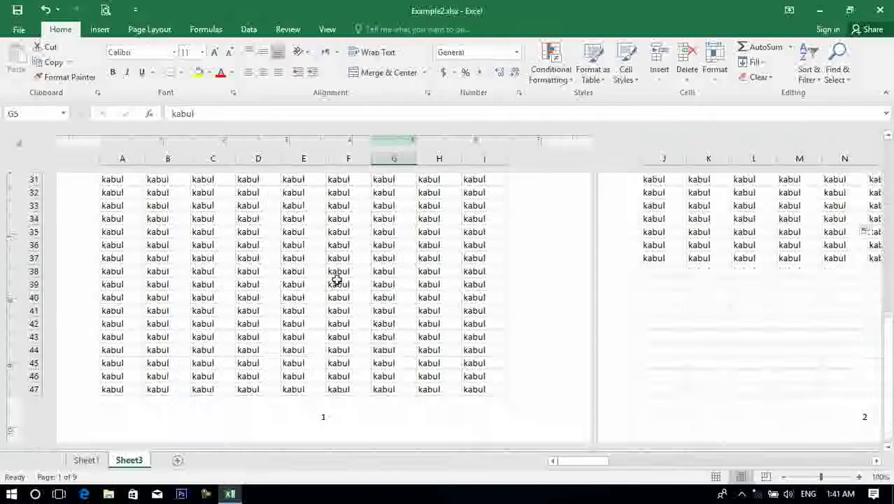
scroll(343, 315, down, 3)
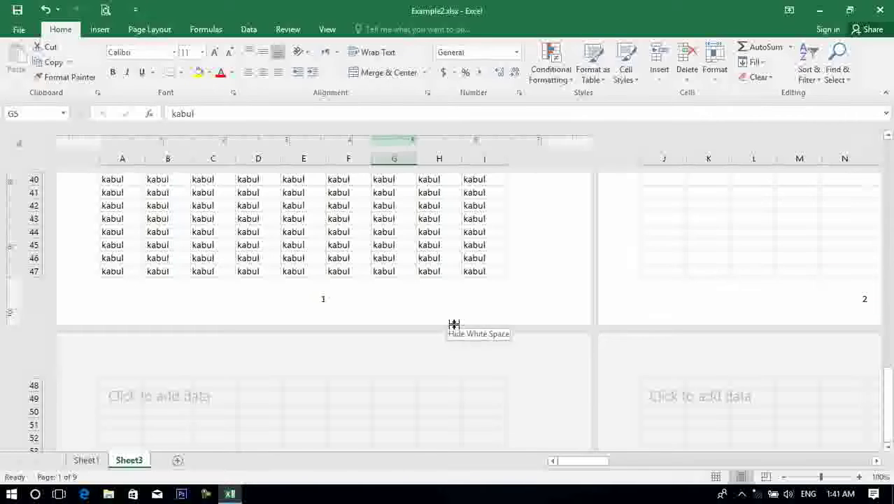
click(343, 299)
click(351, 297)
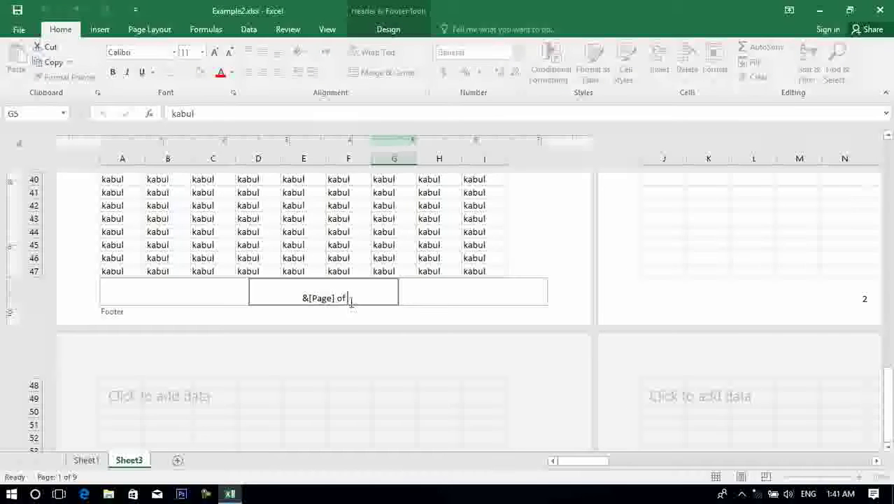
click(383, 29)
click(112, 70)
click(428, 205)
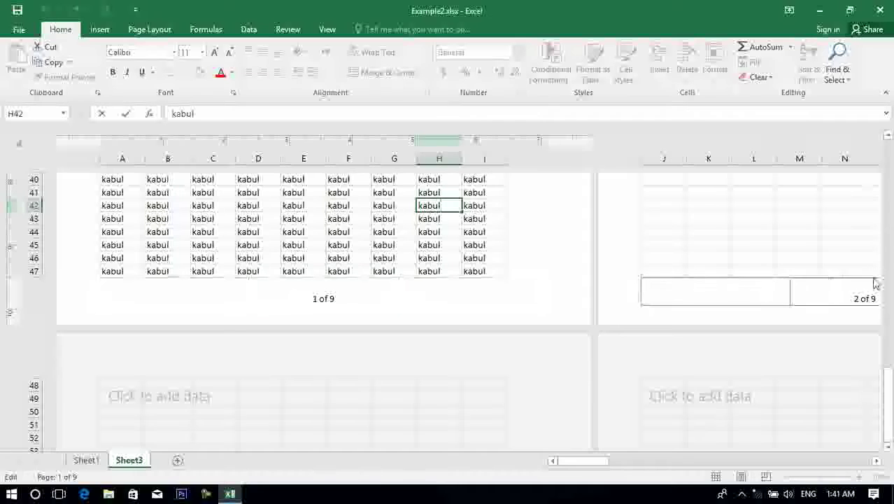
Reopen the centre footer, show the Design tools, and click into the left header section
drag(607, 461, 633, 462)
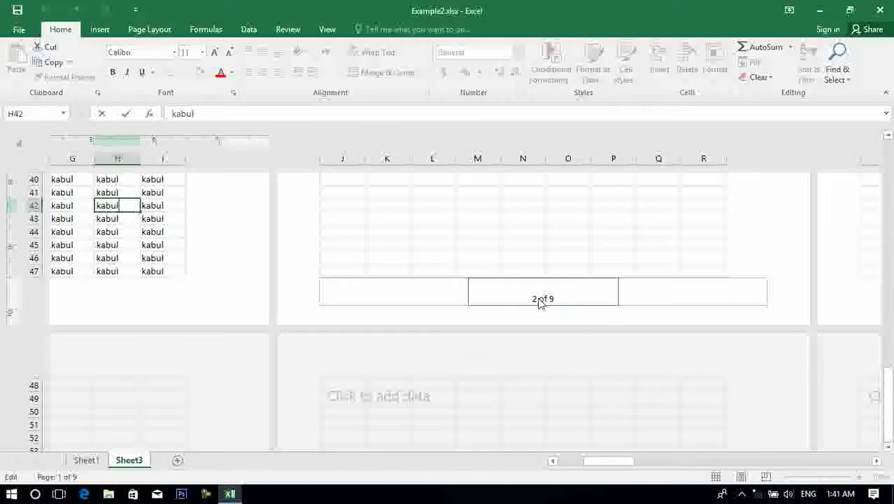
drag(624, 463, 592, 463)
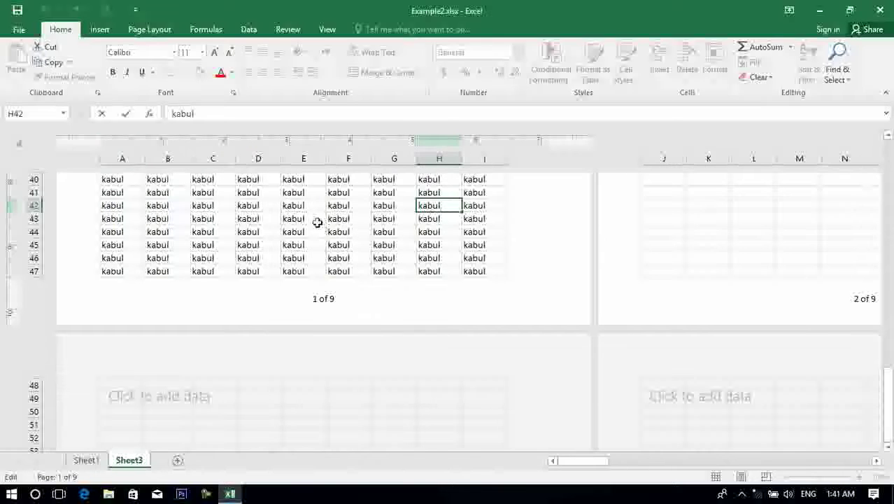
click(288, 215)
click(359, 300)
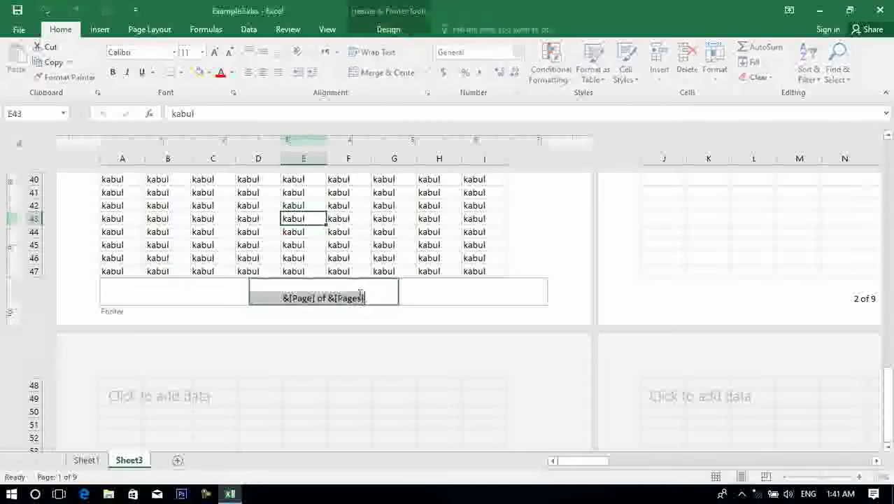
click(388, 29)
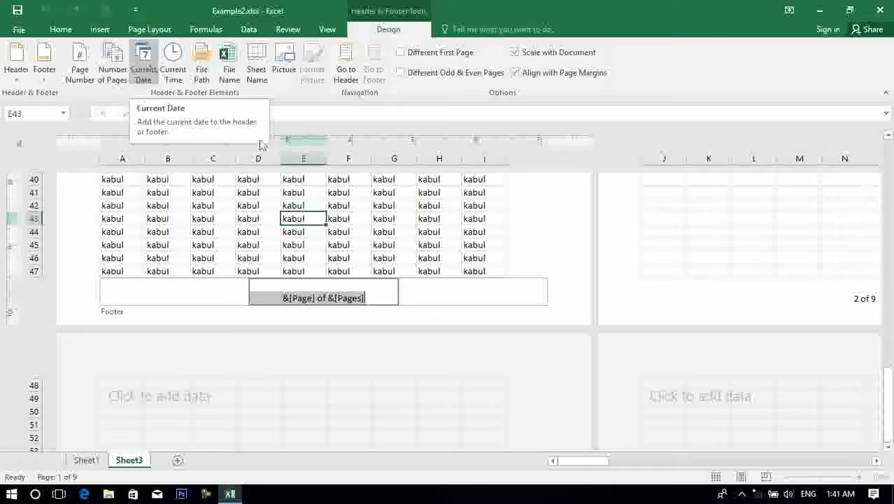
drag(888, 403, 890, 140)
click(196, 210)
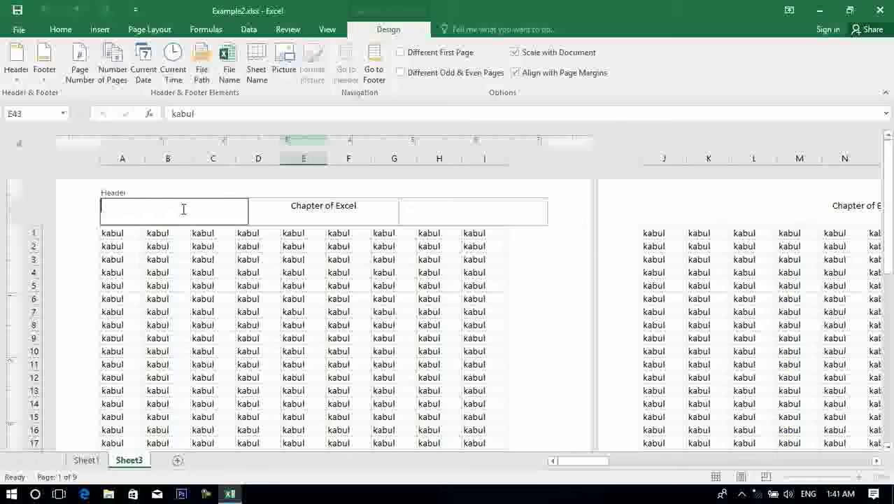
Put the current date in the left header and the current time in the right header
click(140, 70)
click(450, 222)
click(177, 64)
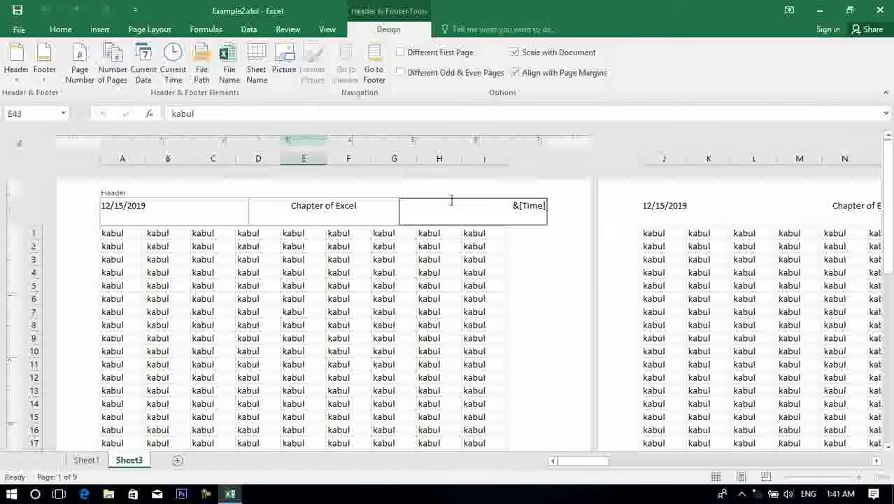
Add the file path to the left footer and the file name to the right footer
click(367, 78)
click(203, 210)
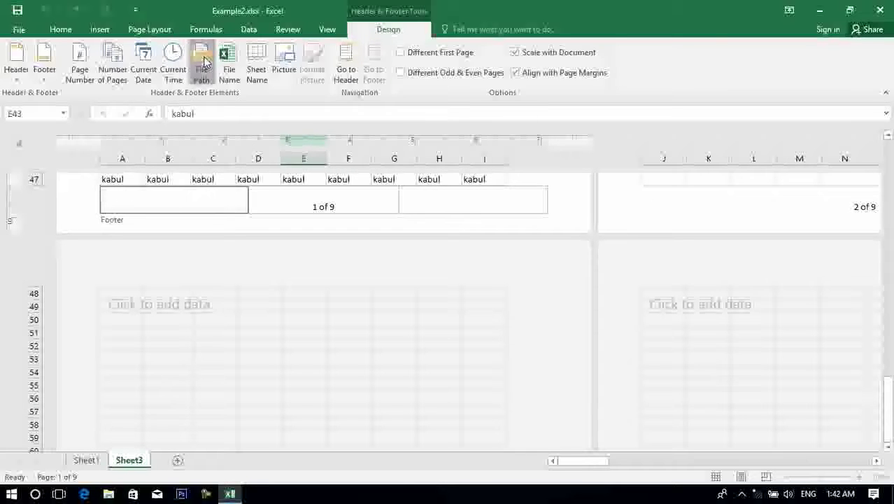
click(202, 63)
click(459, 203)
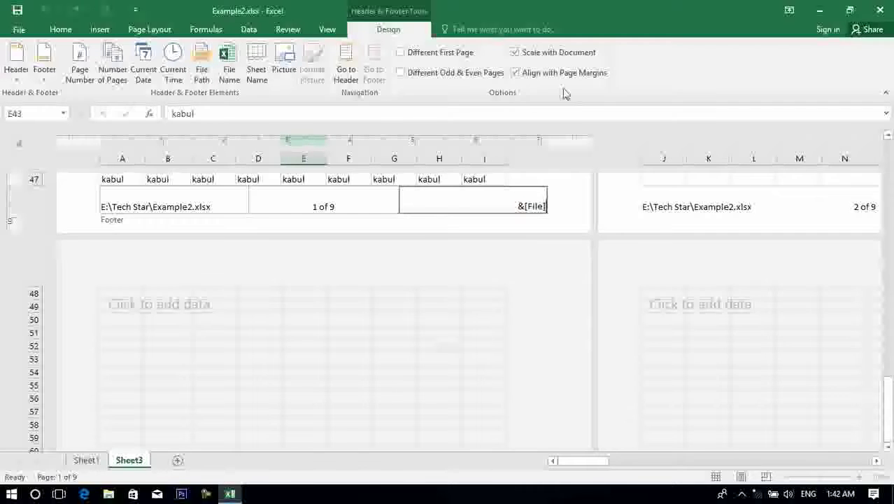
click(345, 70)
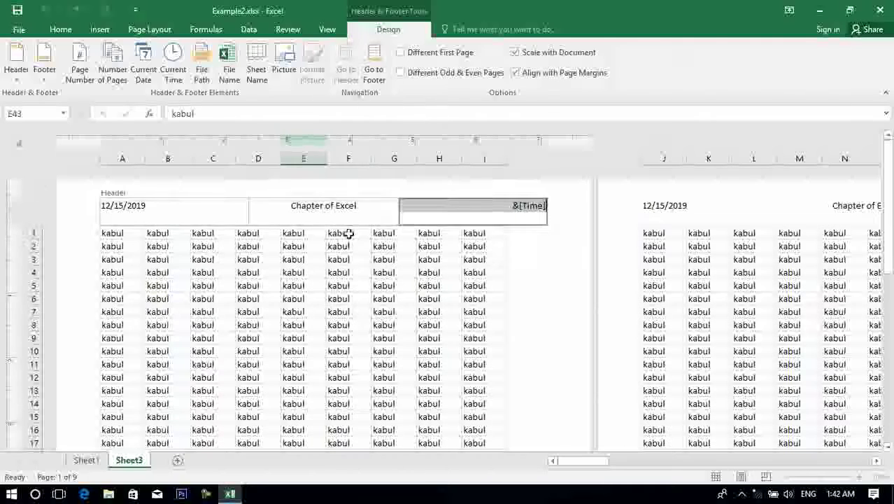
click(348, 234)
click(343, 299)
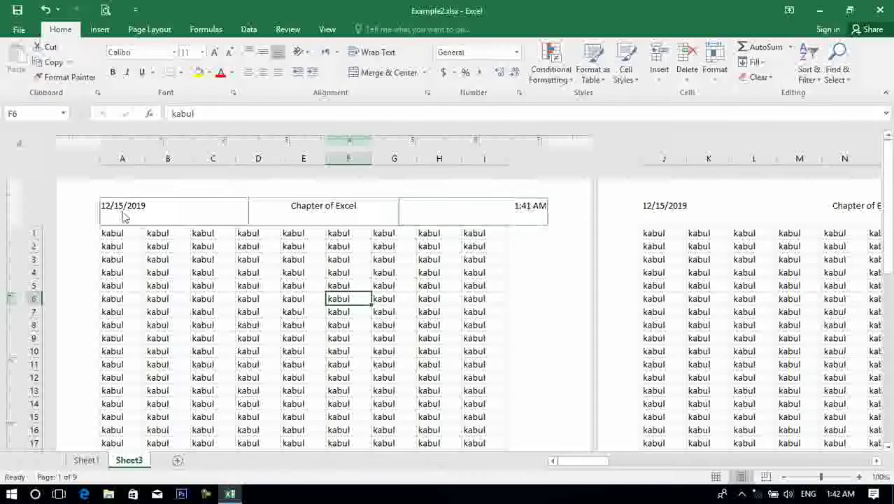
Replace the right footer's file name Example2.xlsx with the sheet name so it prints Sheet3
scroll(289, 313, down, 6)
scroll(290, 313, down, 6)
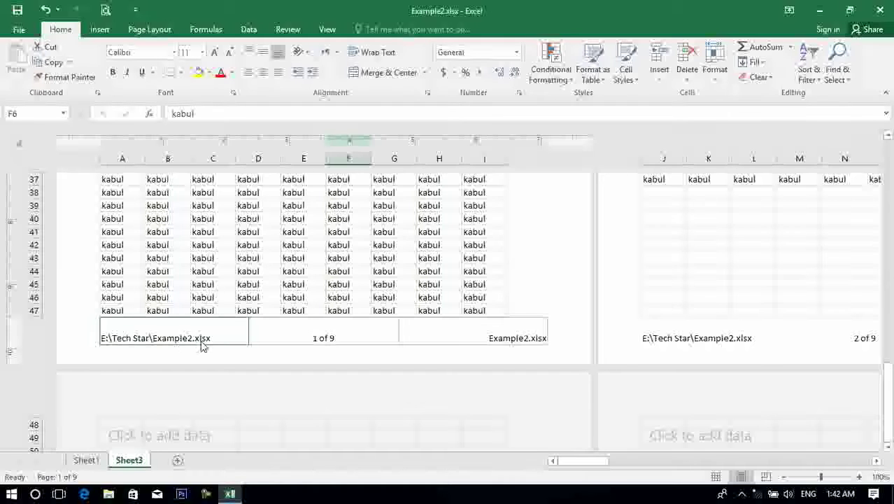
key(Escape)
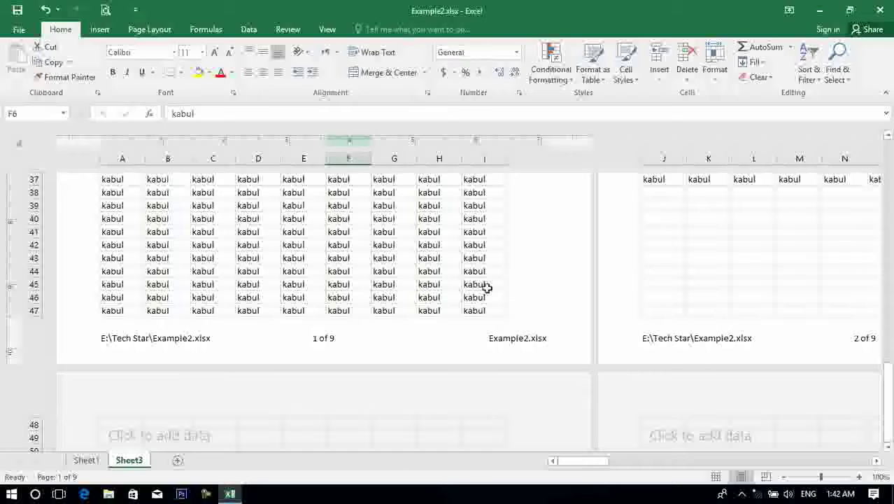
click(516, 343)
click(388, 31)
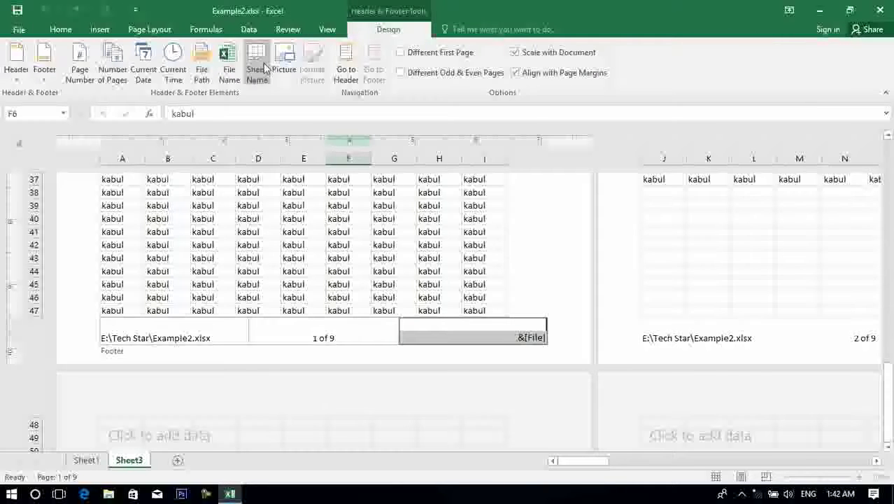
click(264, 68)
click(407, 258)
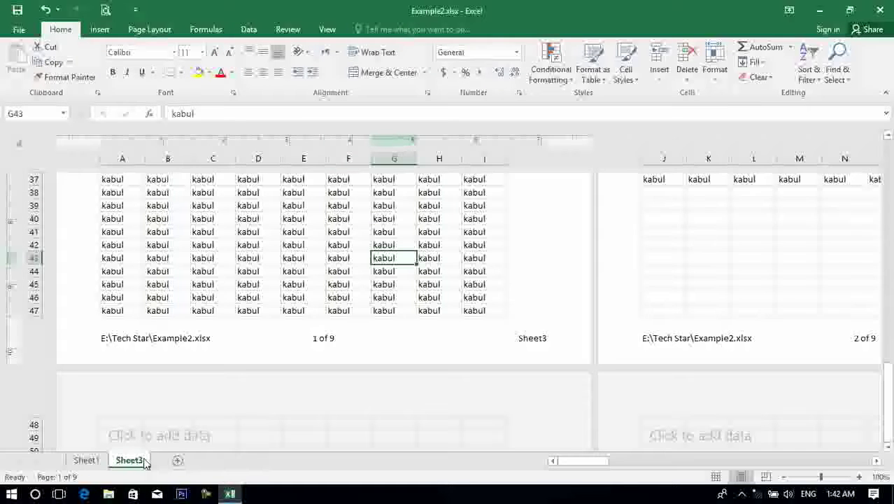
Return to the top of page 1 and edit the right header section holding &[Time]
scroll(404, 366, up, 5)
scroll(404, 366, up, 5)
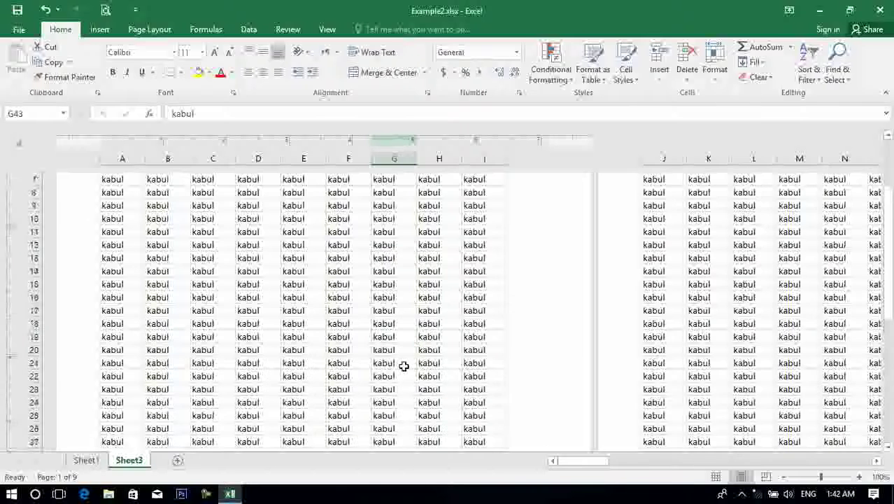
scroll(404, 365, up, 3)
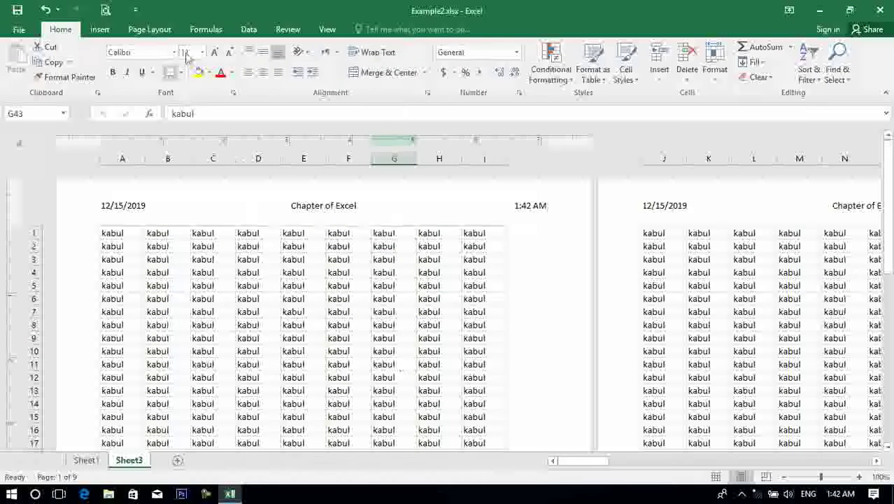
click(429, 211)
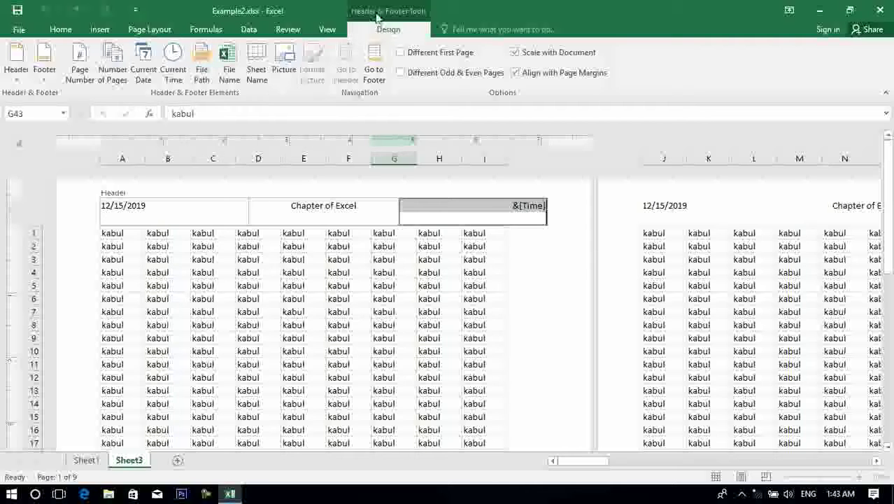
click(819, 10)
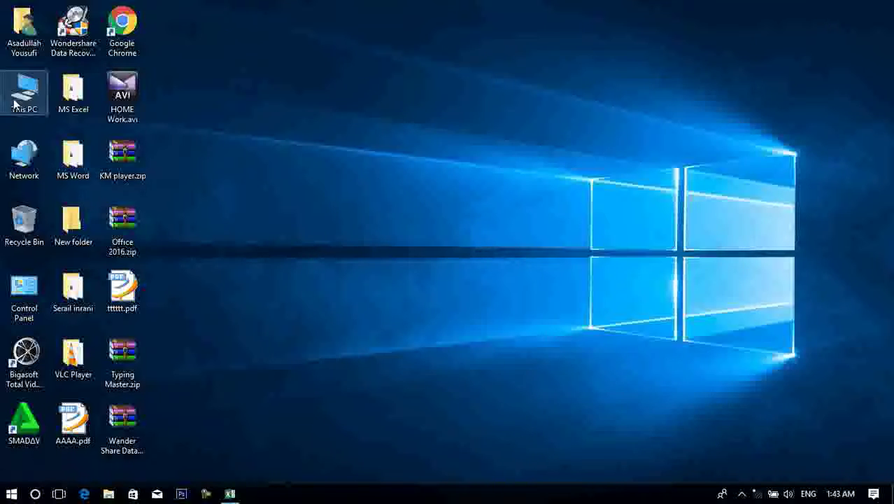
key(Return)
double_click(482, 256)
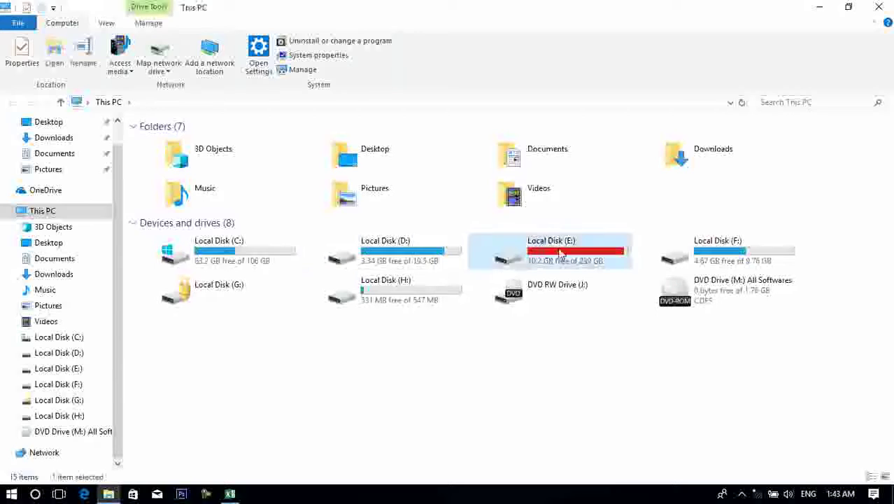
double_click(406, 252)
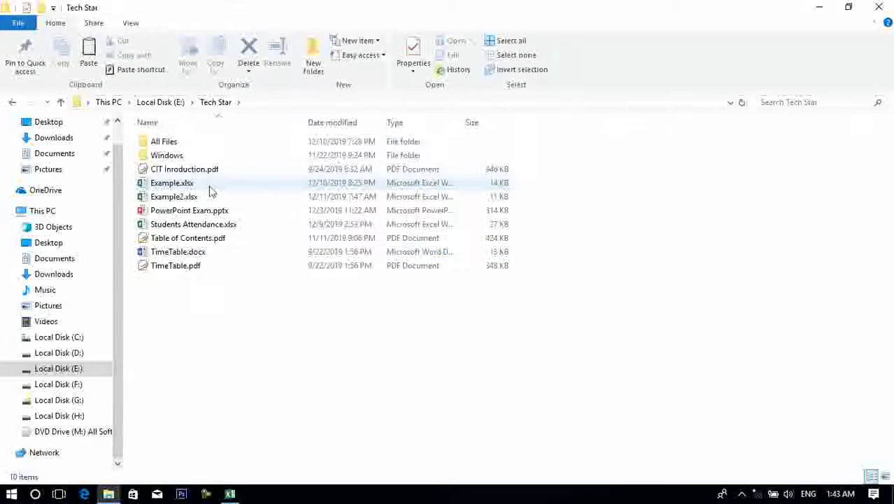
click(174, 197)
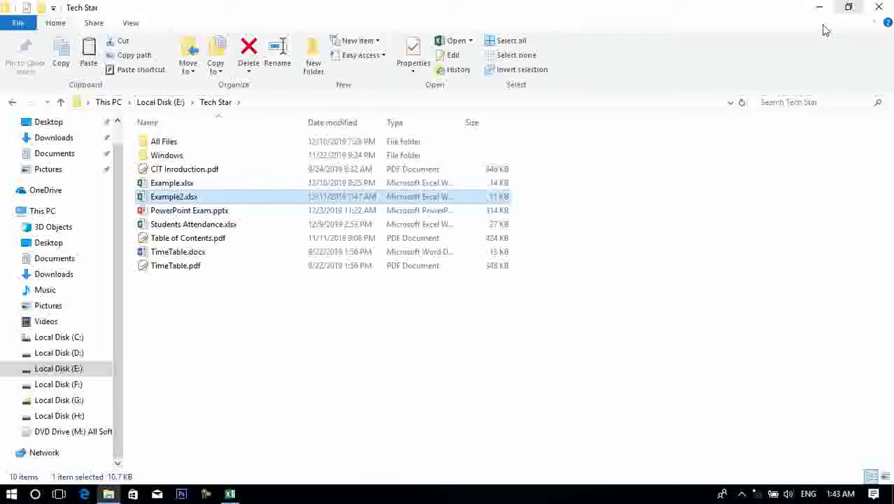
click(878, 7)
click(239, 496)
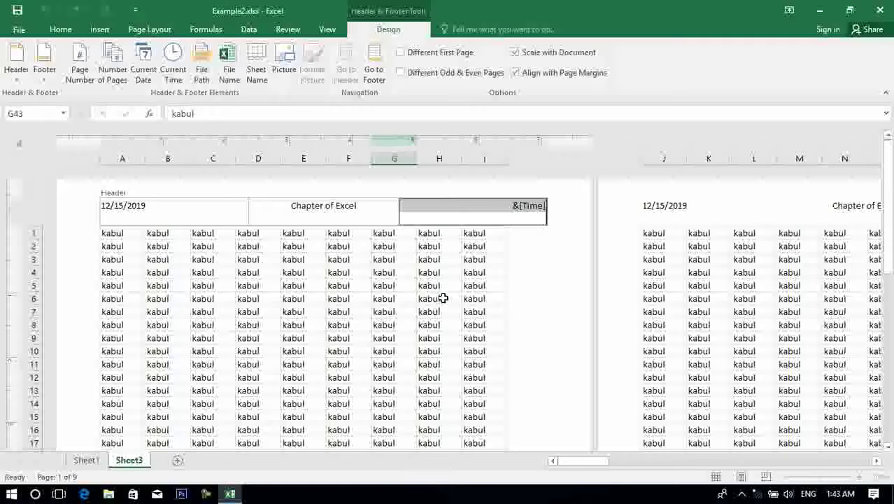
Select the date code in the left header and start inserting a picture from file
click(178, 210)
drag(100, 206, 133, 205)
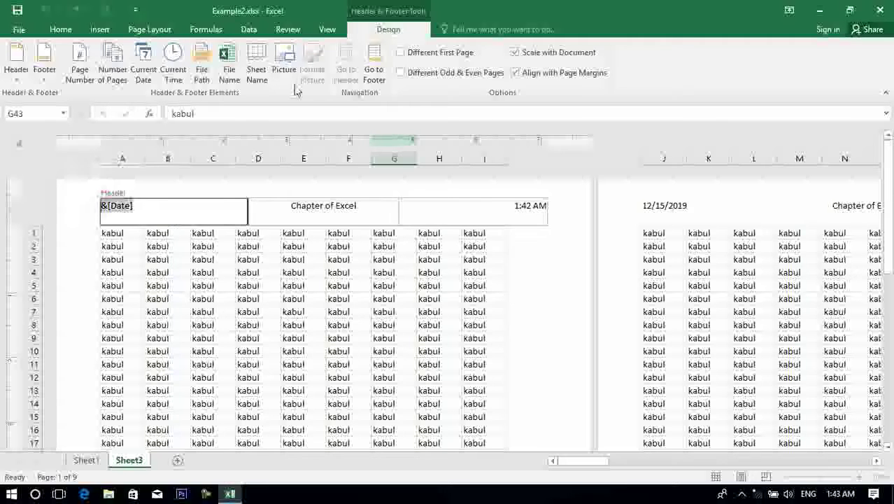
click(283, 64)
click(454, 278)
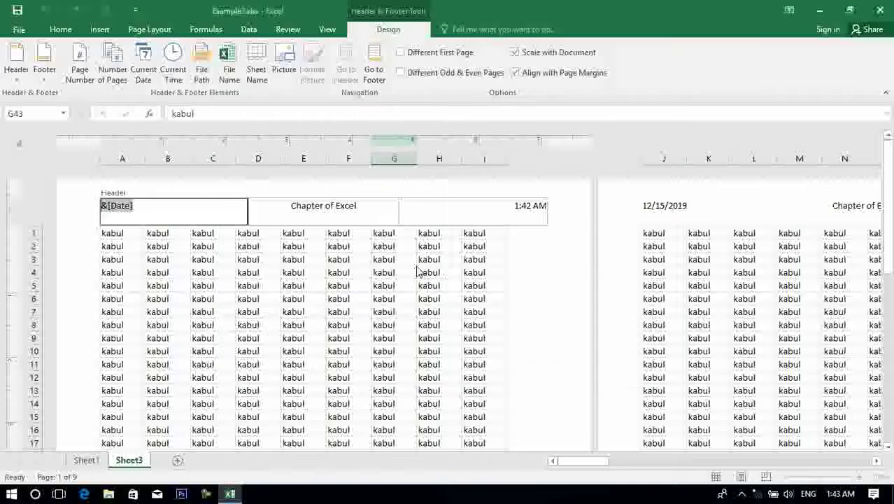
Insert the glass cubes wallpaper from E:\Pictures\...\Backgound pictures into the left header
click(70, 254)
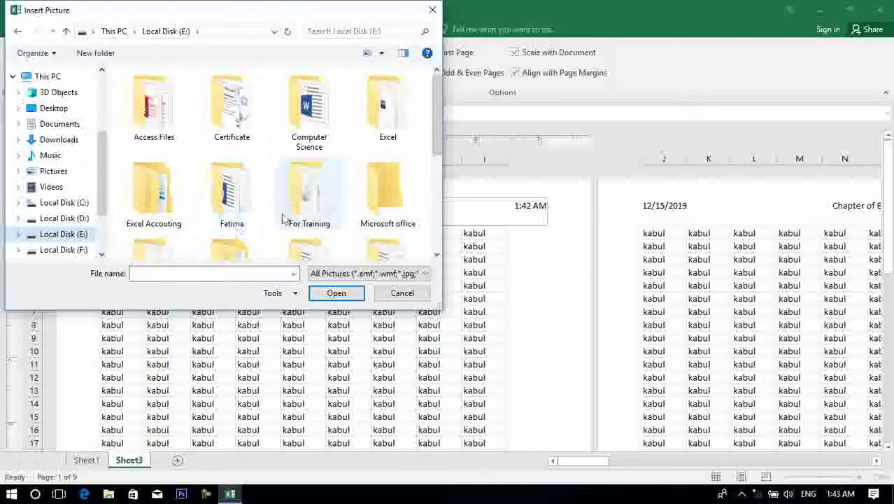
scroll(293, 213, down, 5)
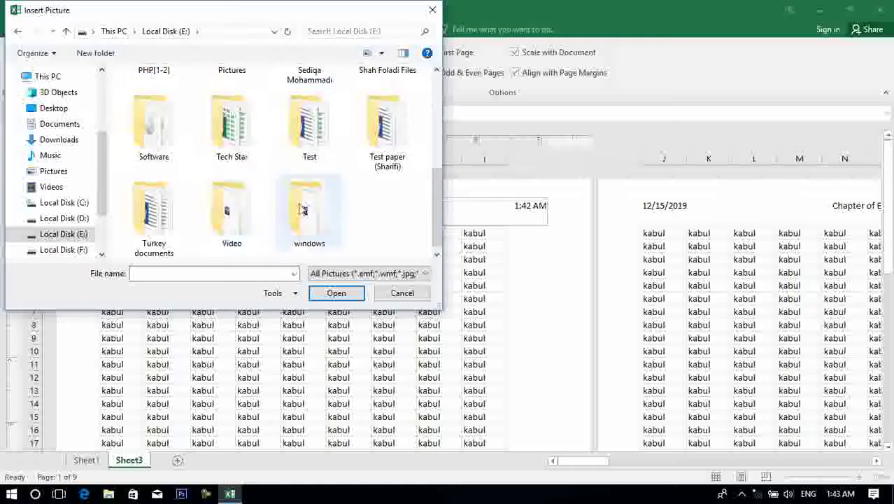
scroll(294, 209, up, 3)
scroll(279, 154, down, 1)
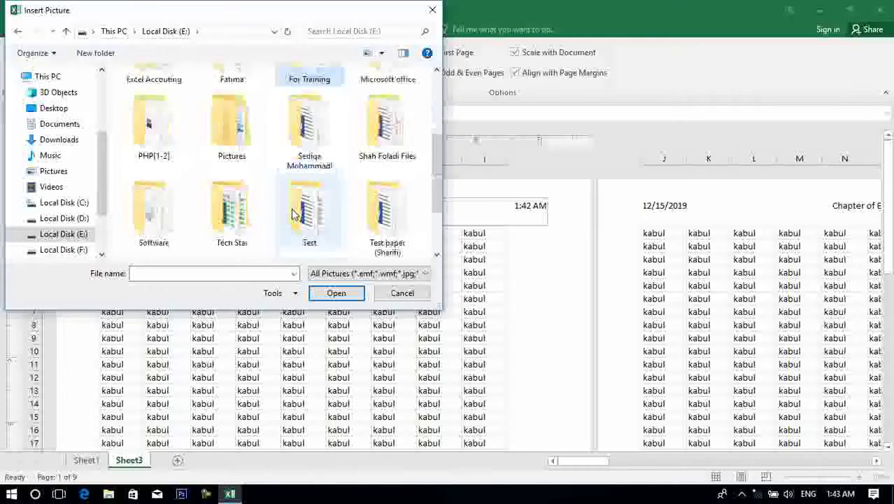
double_click(232, 133)
double_click(148, 105)
double_click(147, 104)
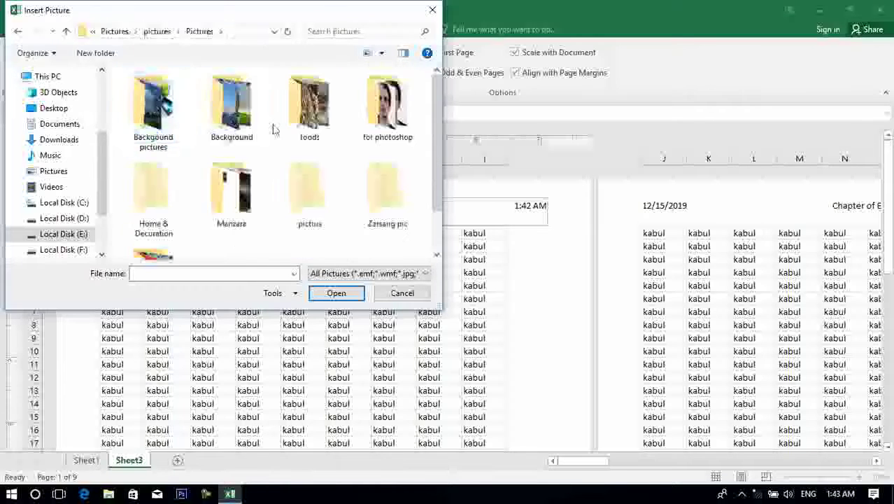
double_click(154, 105)
click(148, 198)
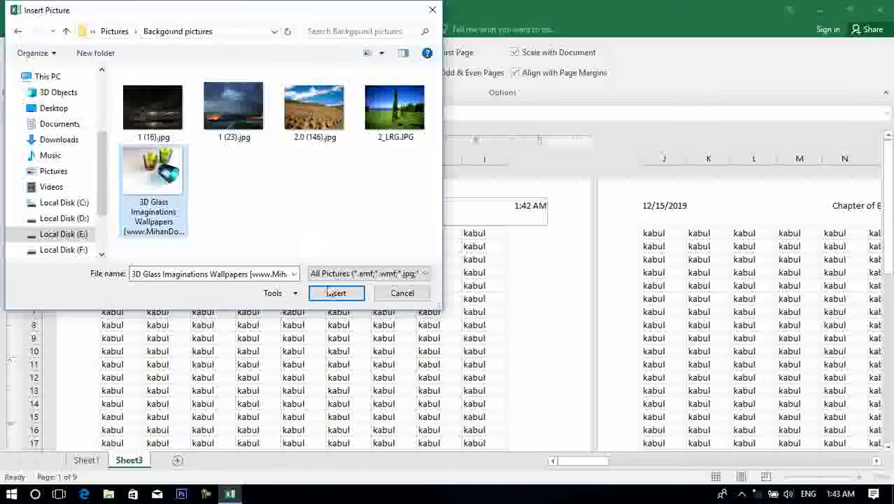
click(329, 290)
click(405, 285)
Set the header picture's height to 0.5 inches in Format Picture
scroll(548, 306, down, 3)
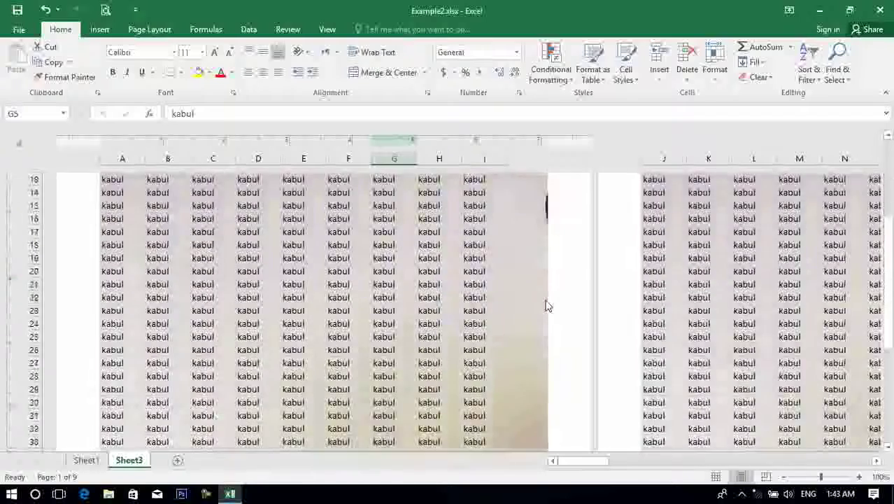
scroll(548, 306, down, 8)
scroll(548, 305, down, 7)
scroll(548, 306, up, 15)
scroll(548, 305, up, 3)
scroll(548, 305, up, 2)
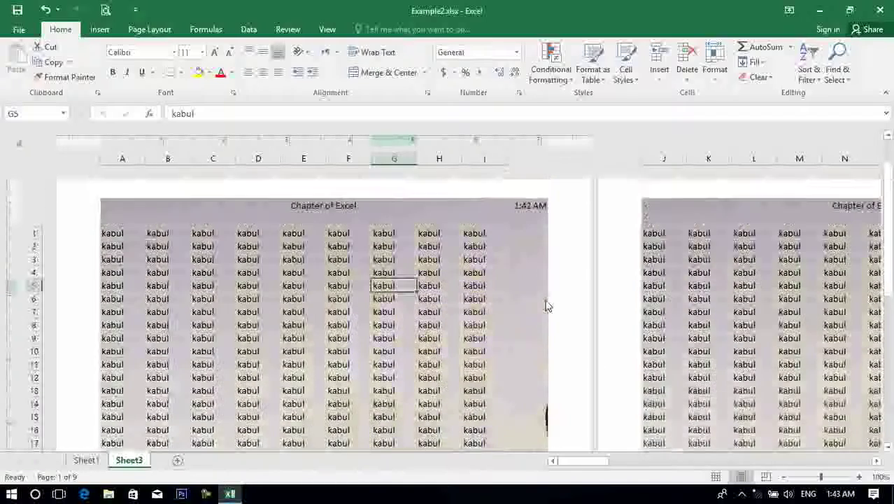
click(175, 210)
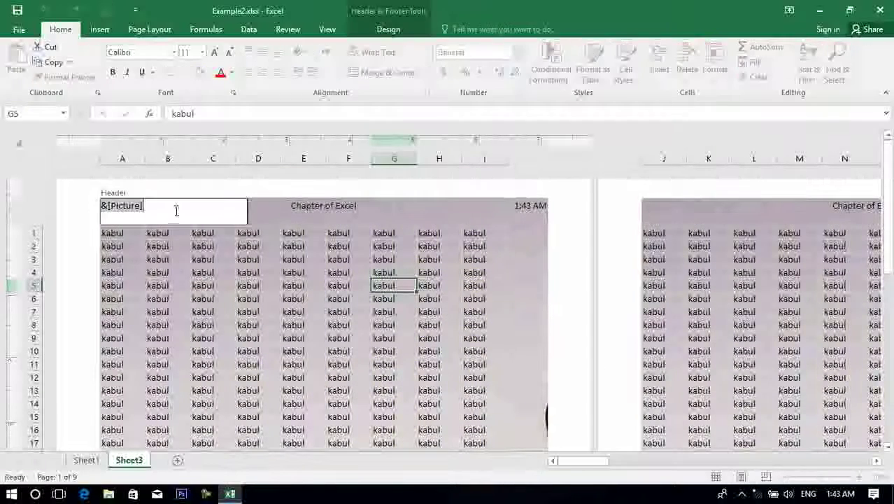
click(389, 30)
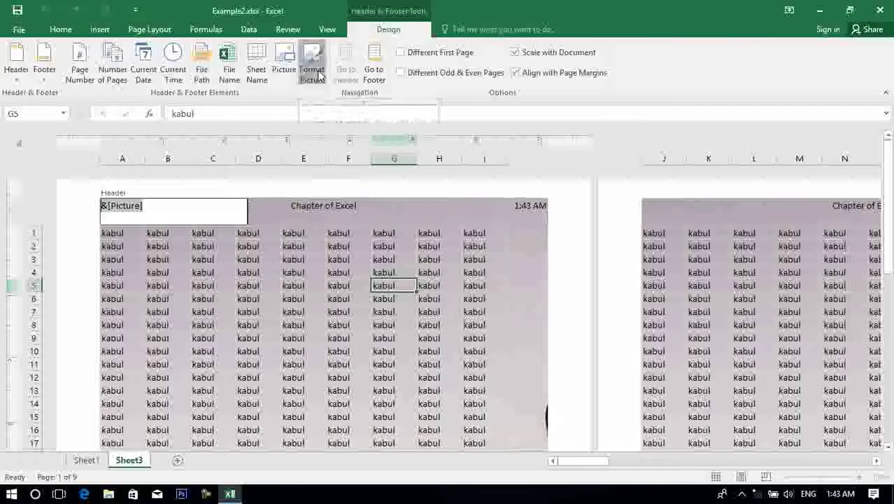
click(314, 70)
drag(623, 192, 556, 189)
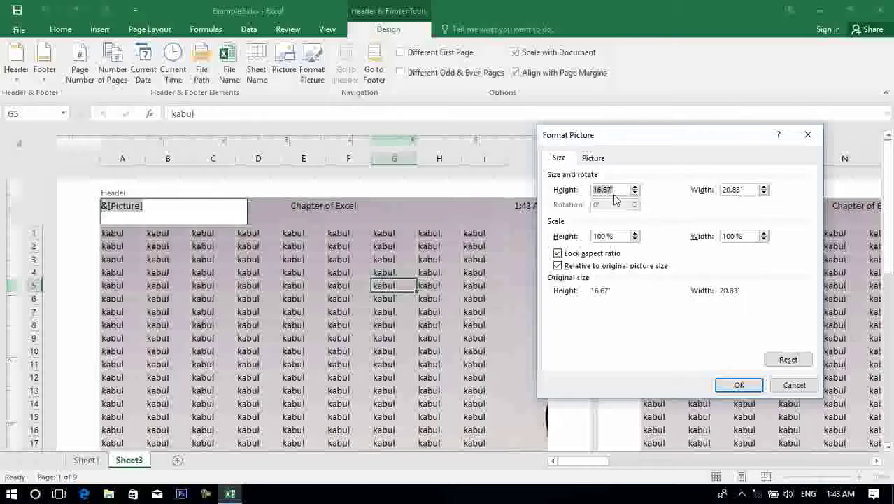
text(.5)
key(Return)
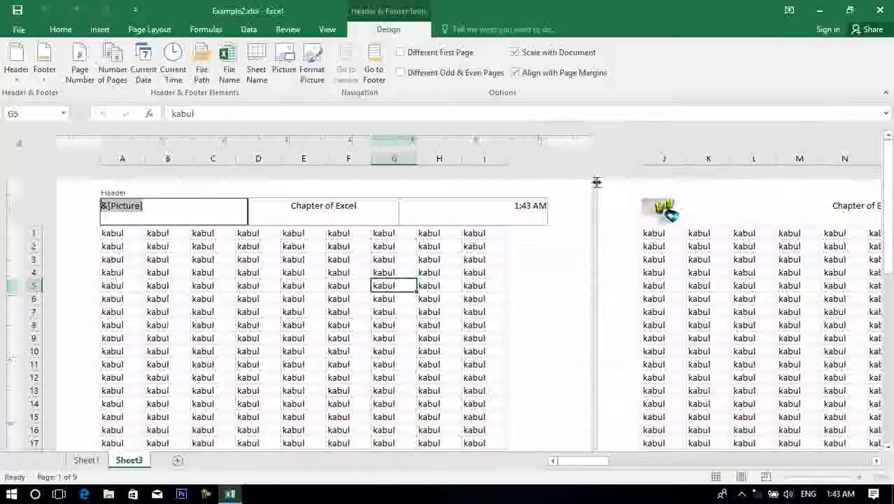
click(382, 312)
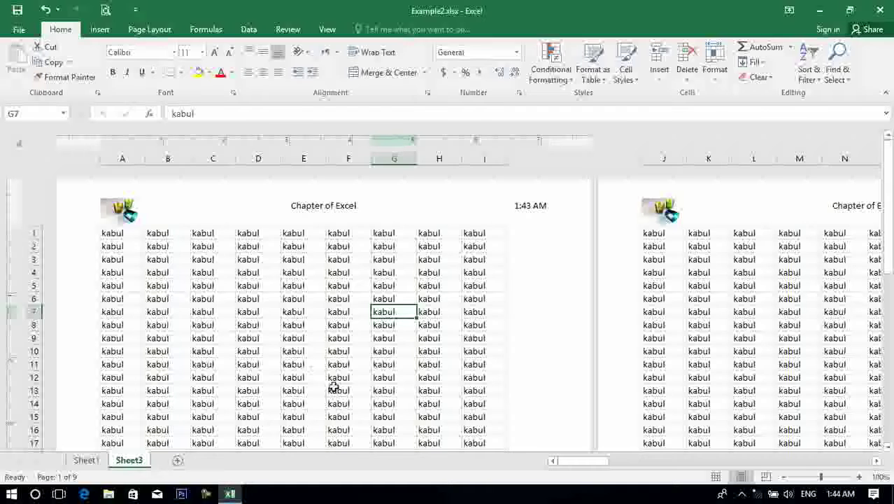
Nudge the picture height up with the spinner, giving a 0.5" by 0.63" logo
click(143, 206)
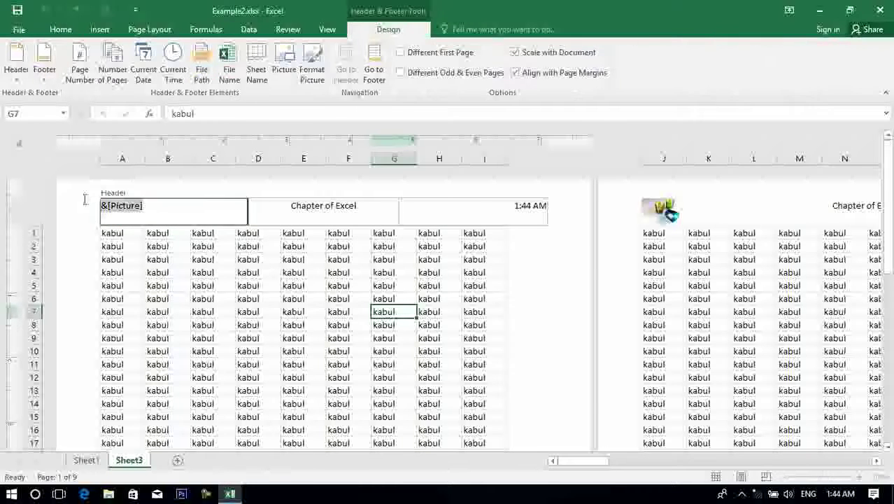
click(312, 70)
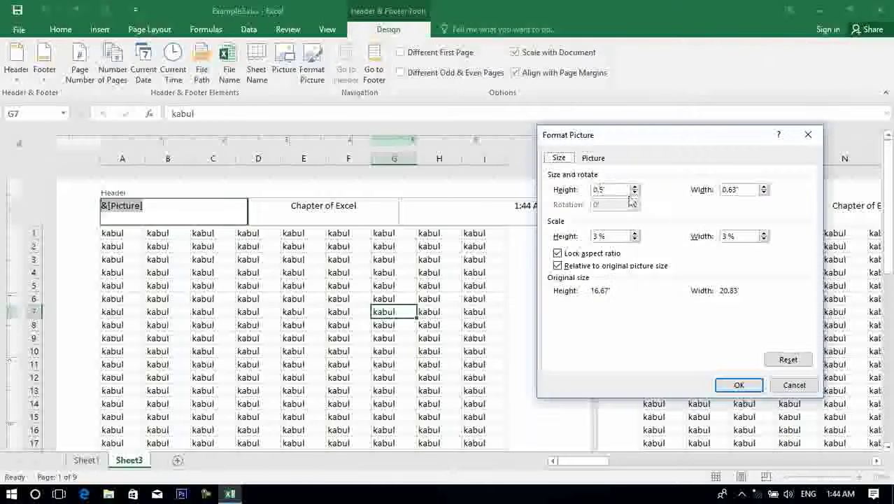
click(635, 186)
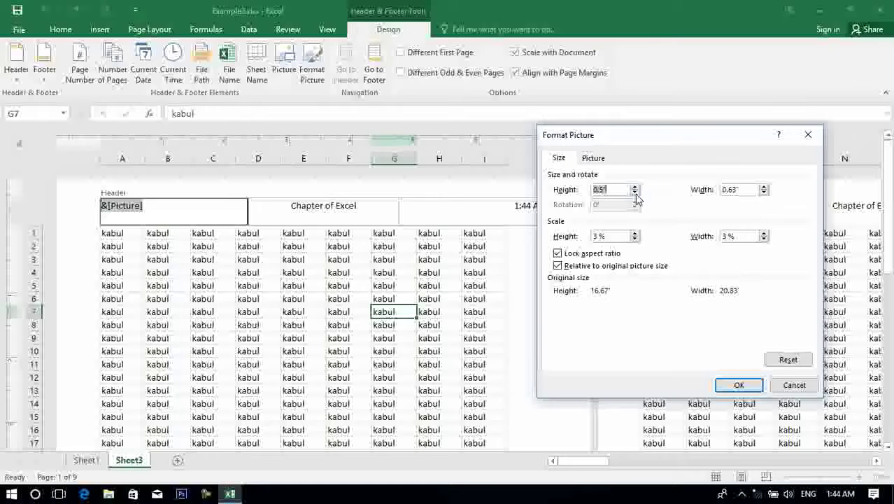
click(738, 385)
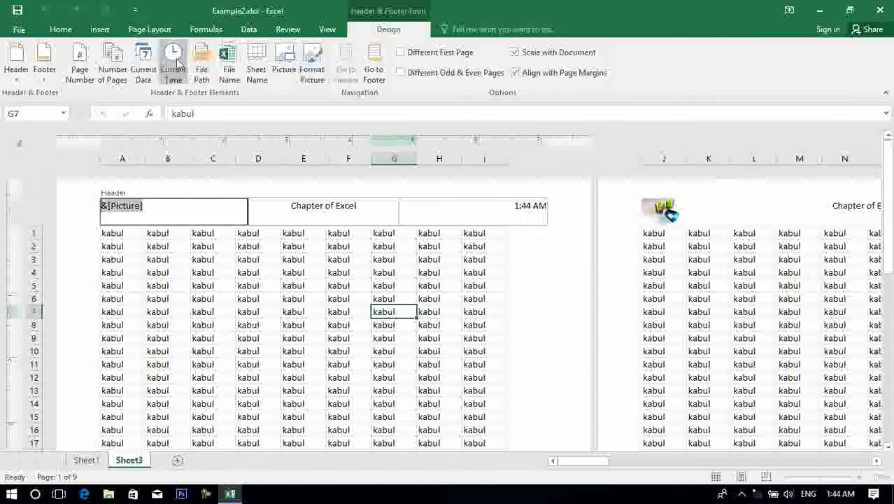
click(375, 66)
click(346, 70)
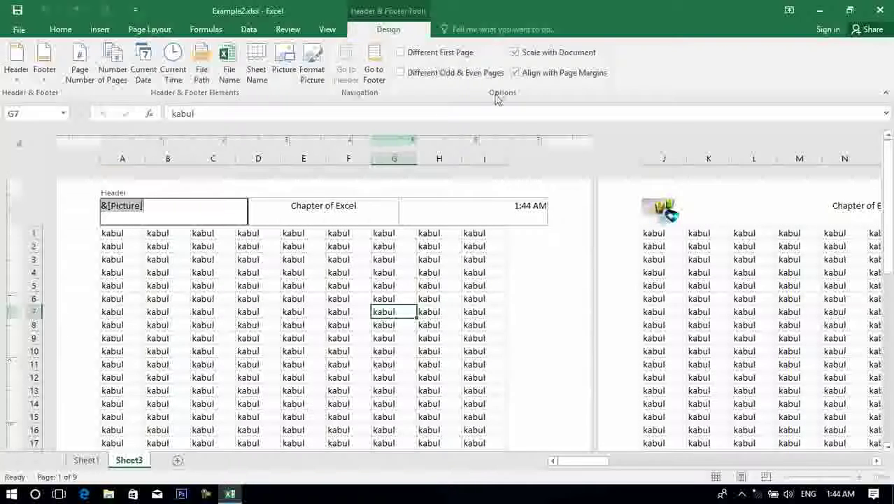
click(424, 56)
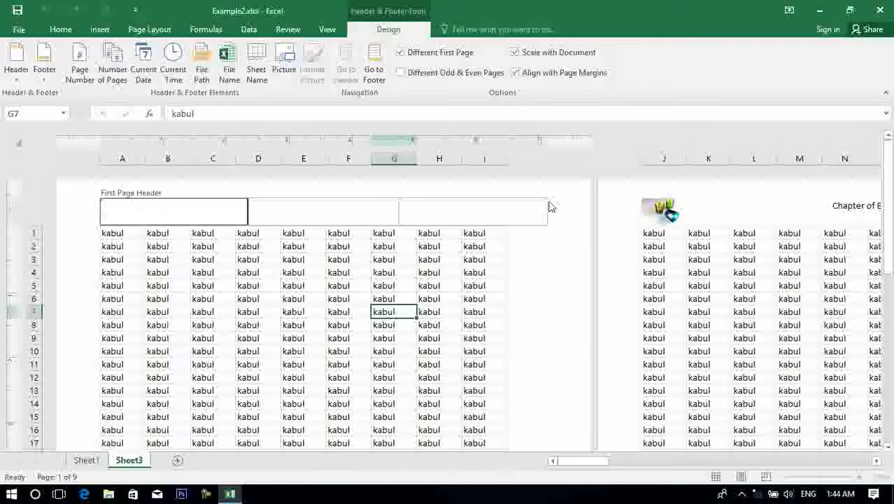
click(320, 307)
scroll(403, 325, down, 4)
scroll(411, 363, down, 3)
scroll(412, 379, up, 3)
scroll(413, 379, up, 5)
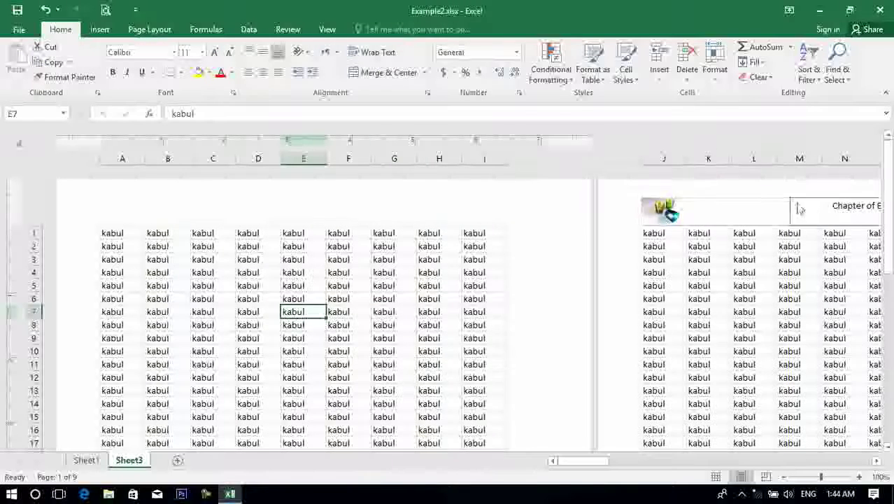
click(665, 205)
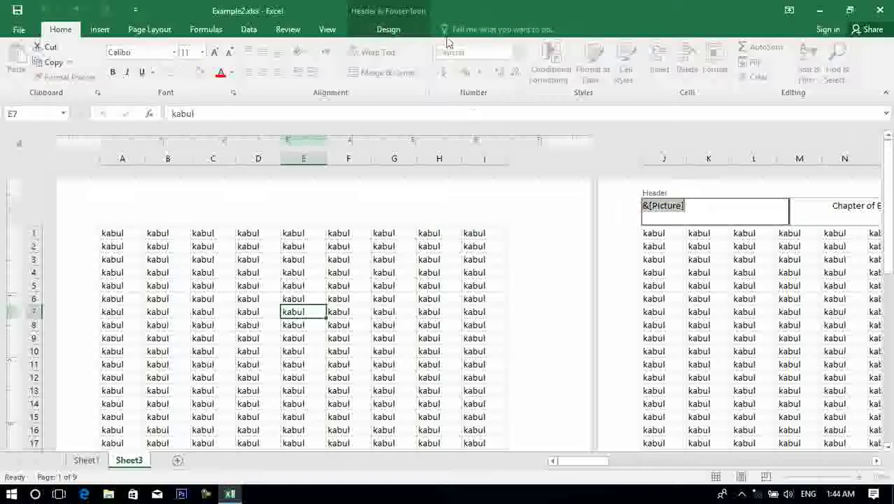
click(428, 53)
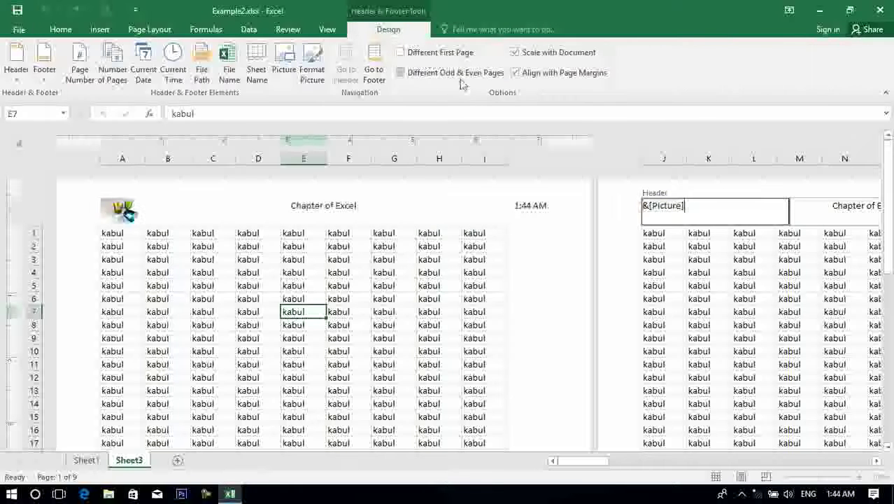
click(454, 73)
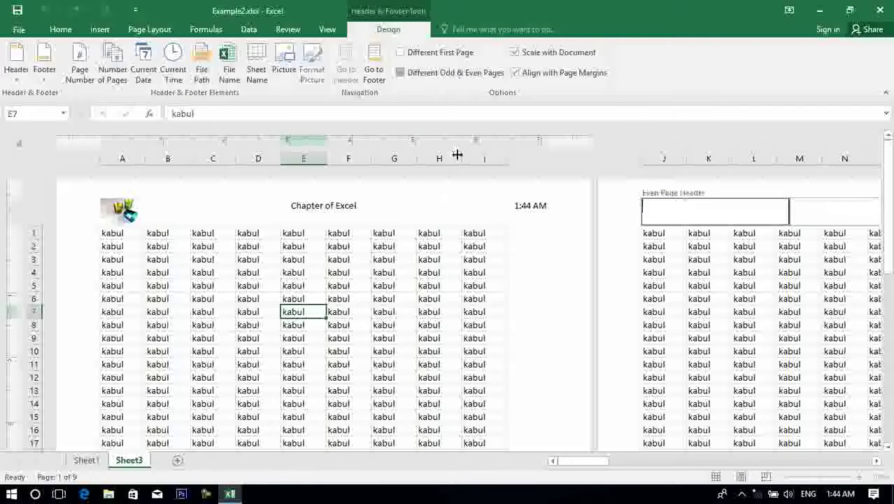
click(425, 282)
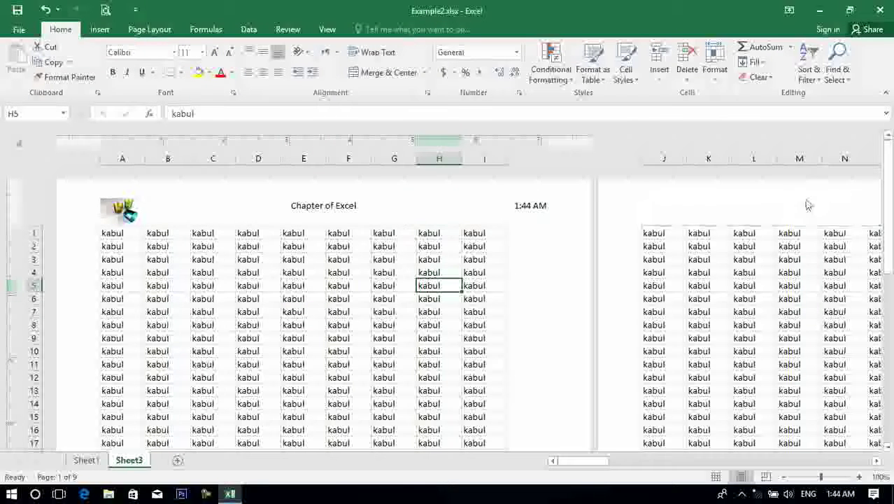
drag(588, 461, 630, 460)
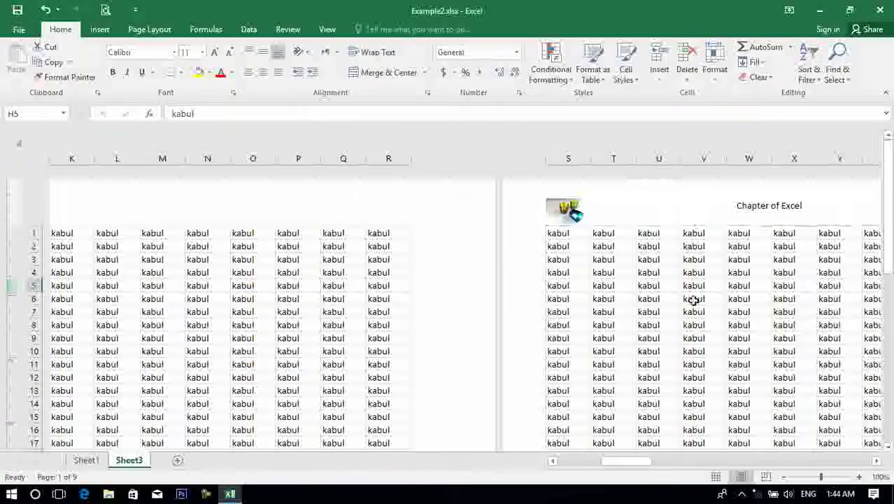
drag(640, 465, 692, 463)
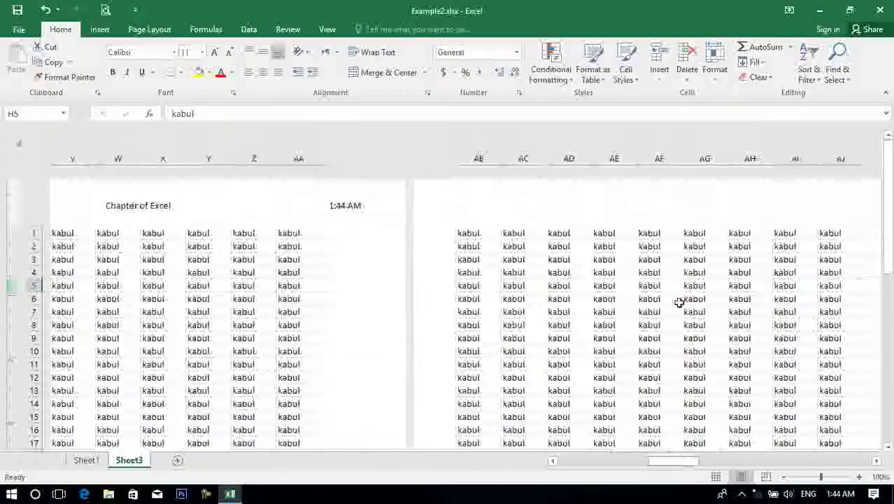
click(540, 206)
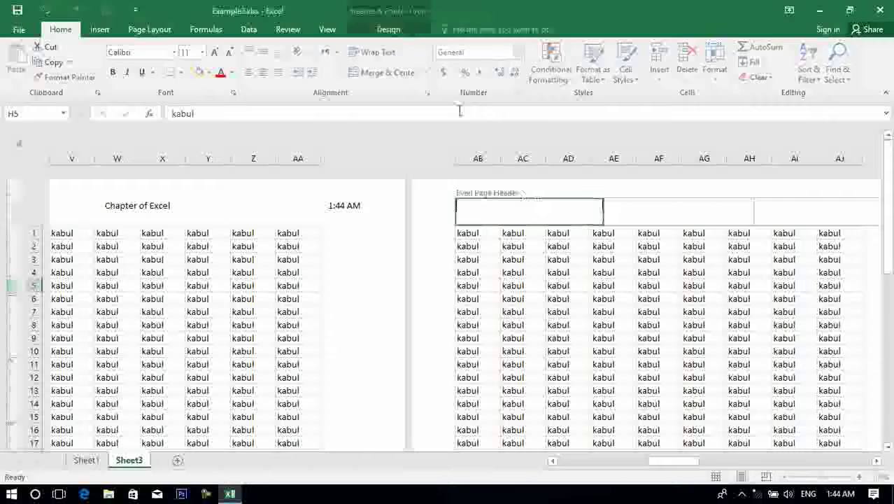
click(389, 29)
click(450, 74)
Clear Scale with Document, keep Align with Page Margins on, and exit to render the logo
click(538, 56)
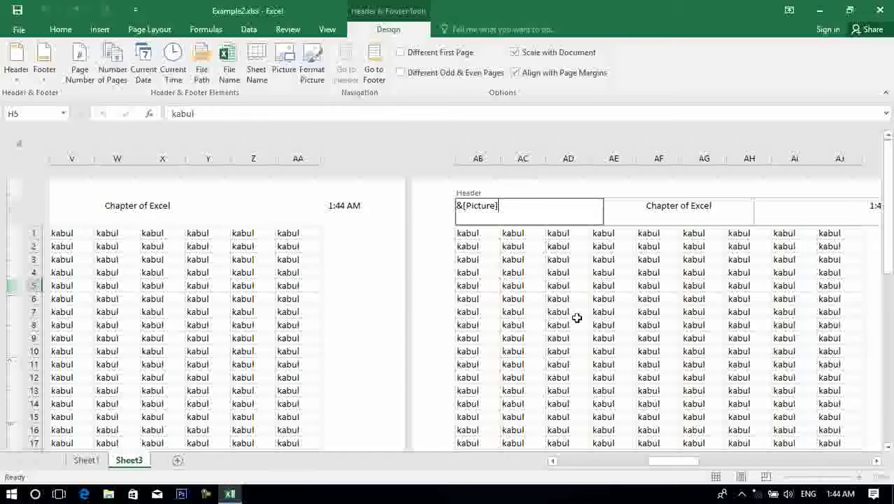
click(548, 75)
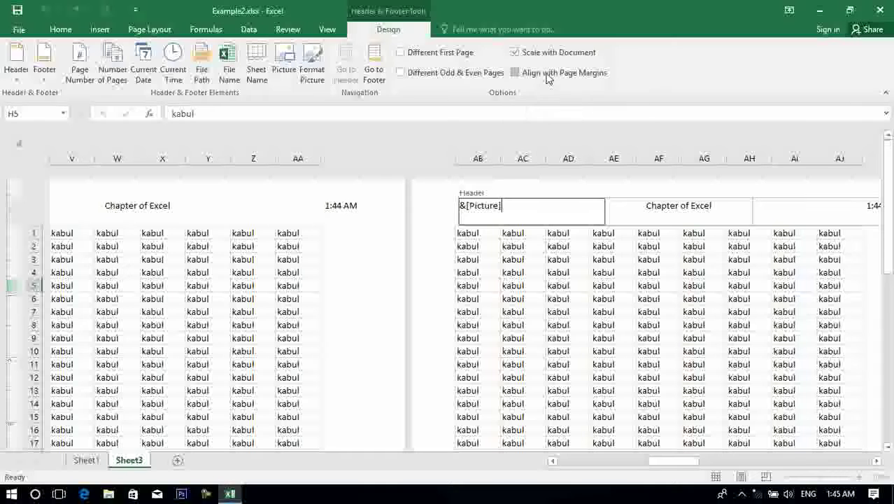
click(548, 75)
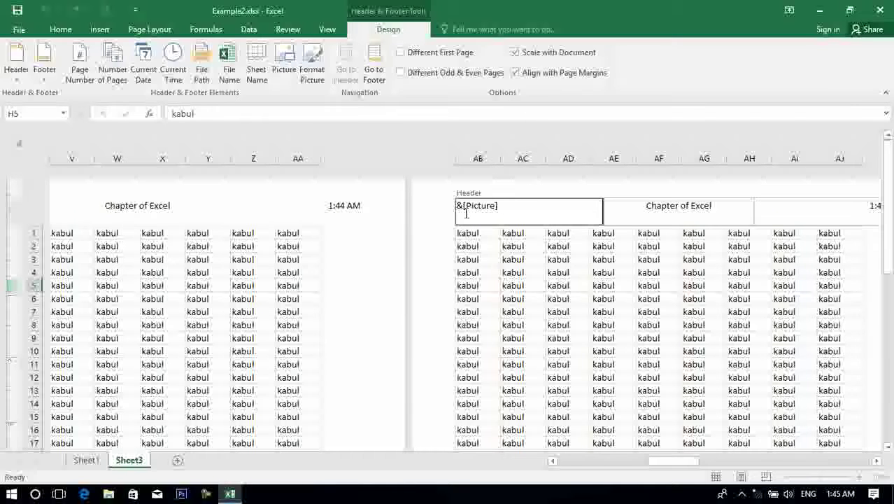
click(525, 74)
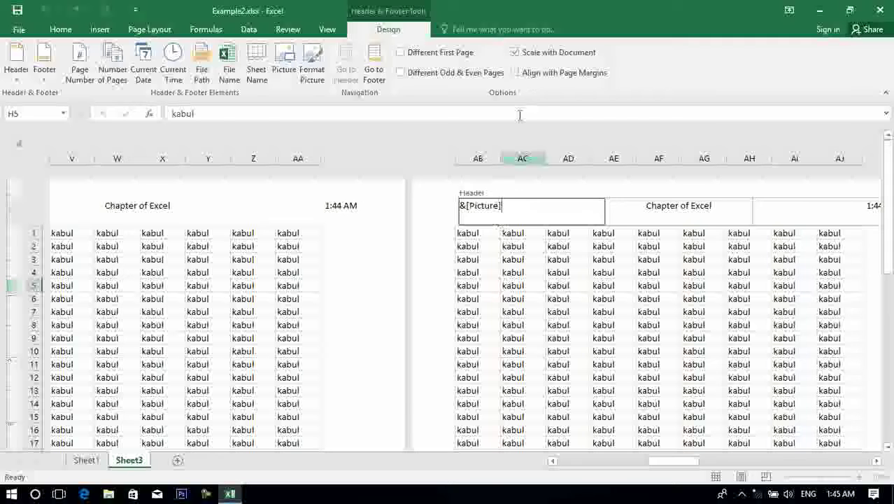
click(522, 73)
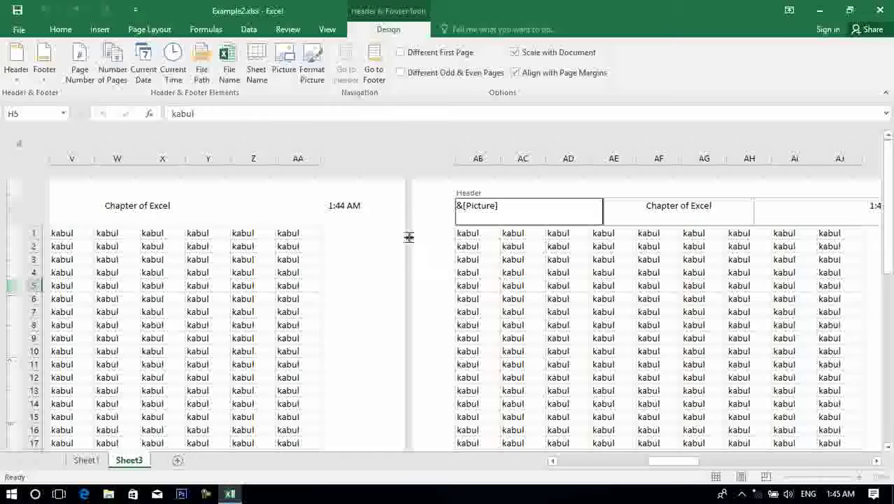
click(362, 227)
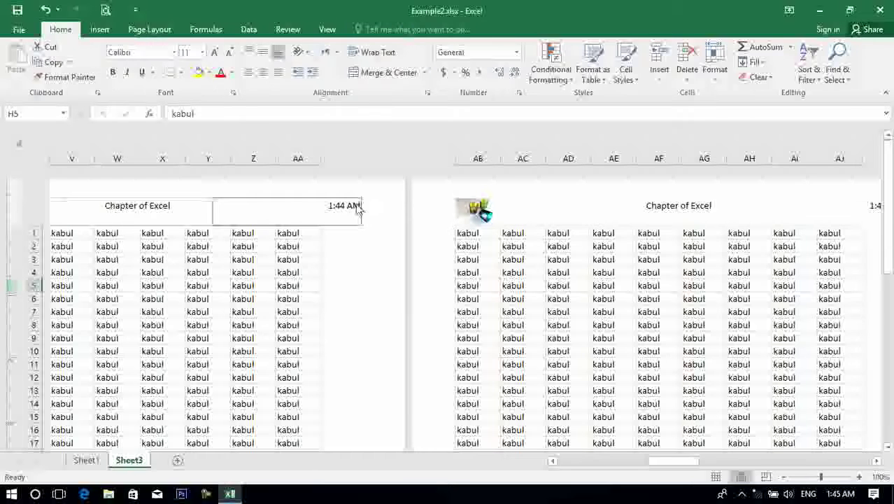
Exit header editing so it shows the logo and 1:45 AM, then select cell G9
click(364, 208)
click(313, 260)
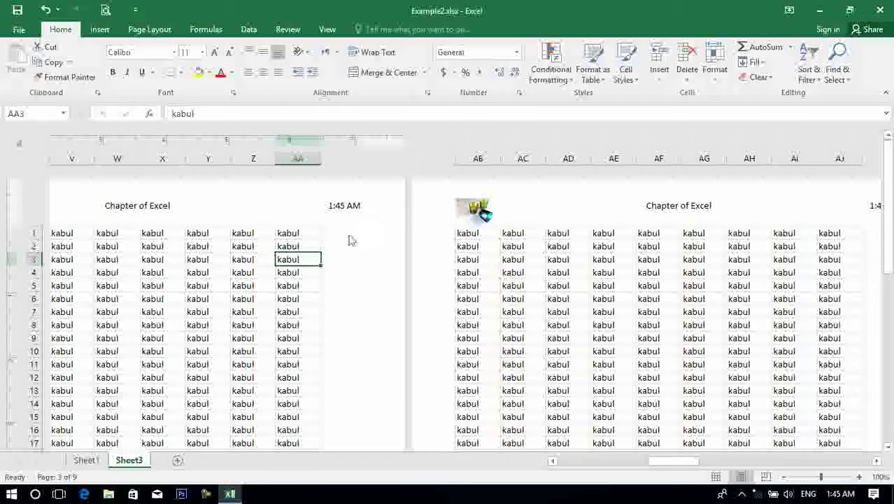
drag(672, 460, 552, 459)
click(396, 337)
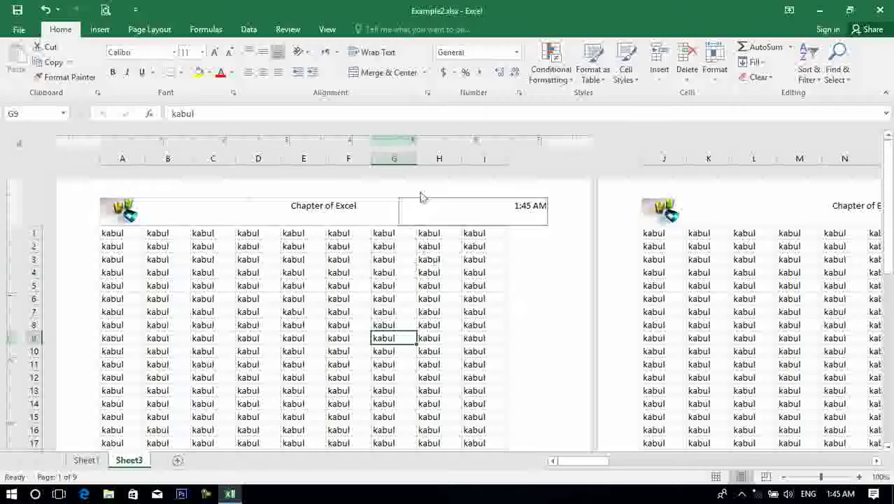
click(205, 29)
In Page Setup's Margins tab, center the page horizontally and vertically
click(158, 31)
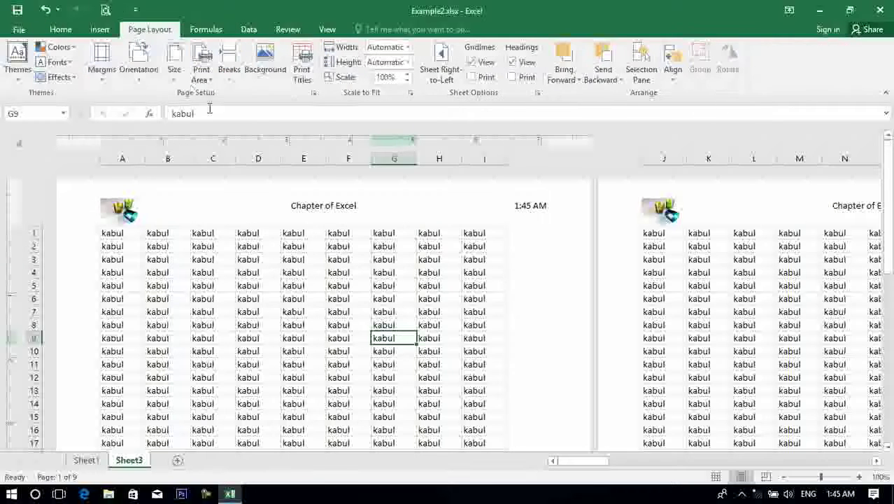
click(314, 93)
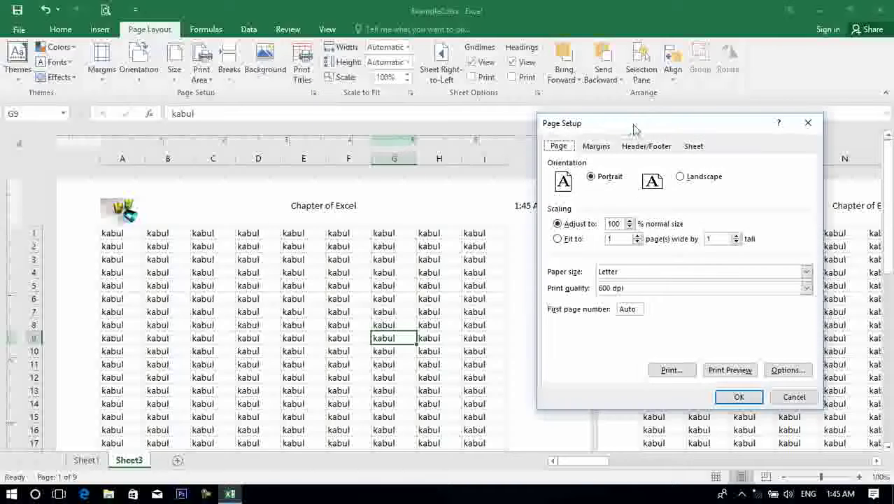
drag(633, 130, 319, 133)
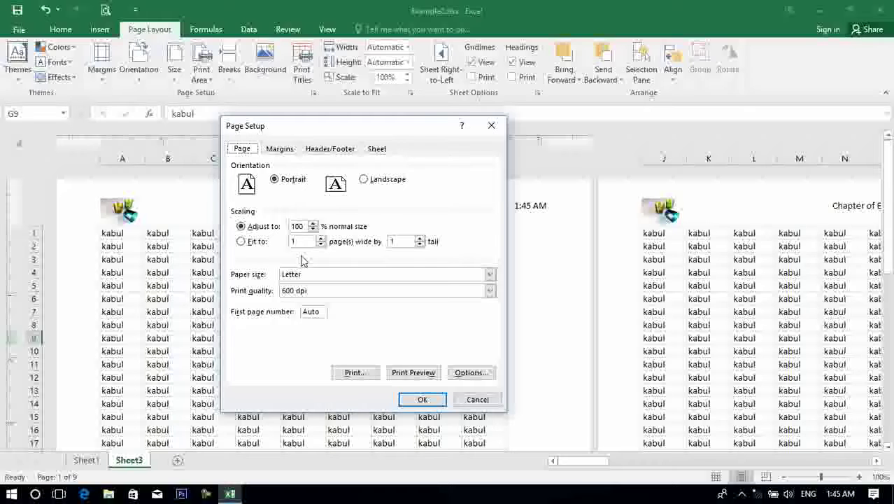
click(283, 149)
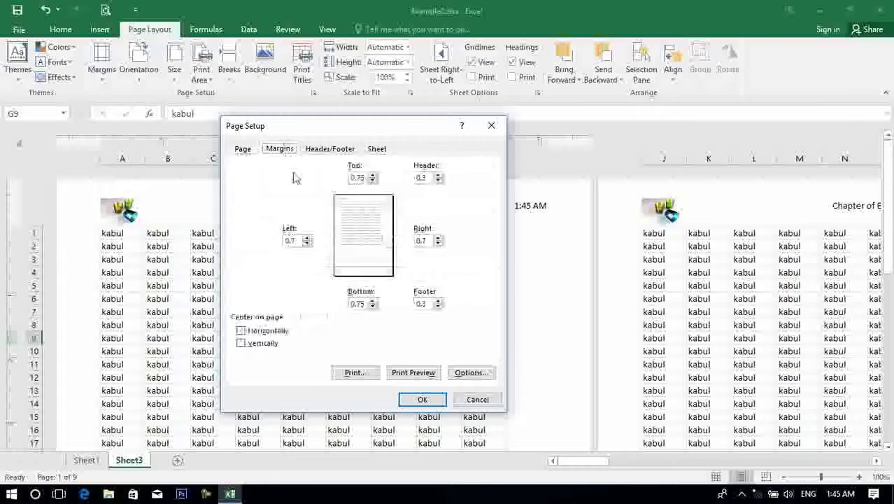
click(241, 331)
click(264, 343)
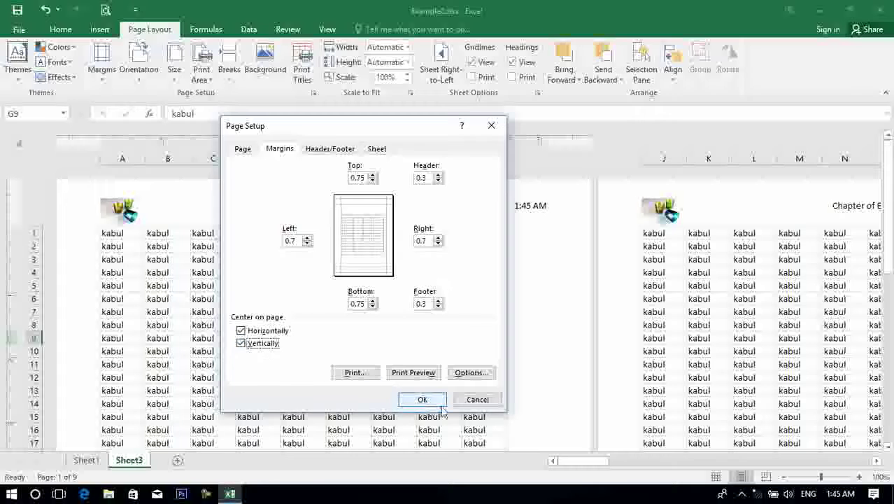
click(422, 400)
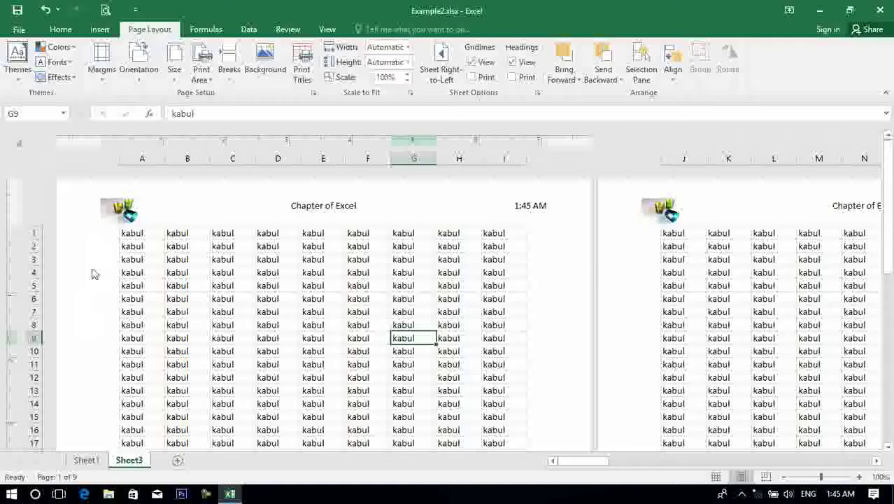
click(424, 216)
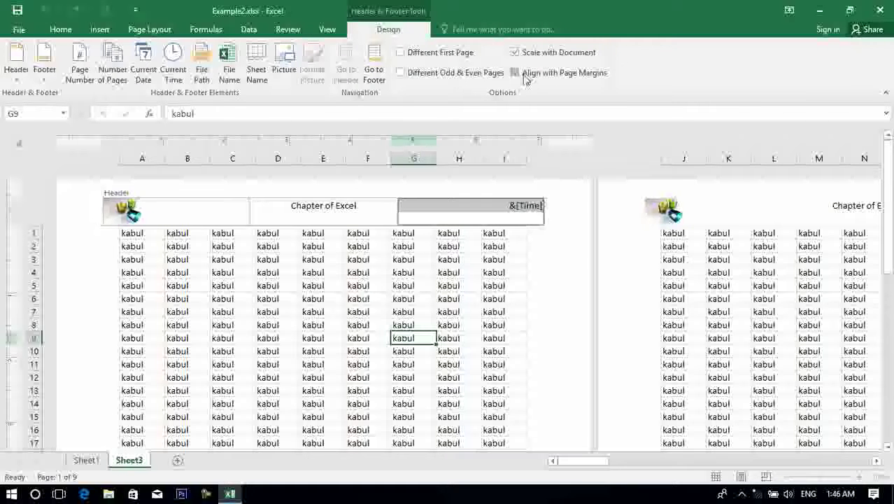
click(181, 272)
click(403, 233)
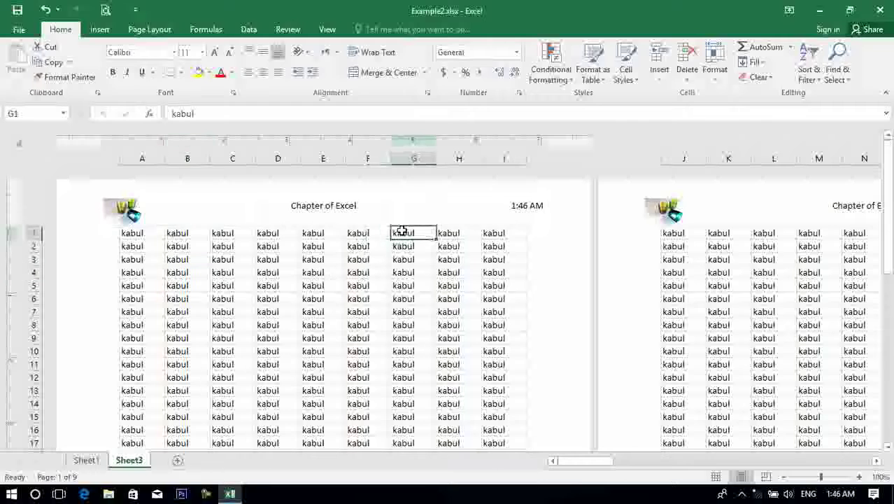
click(420, 208)
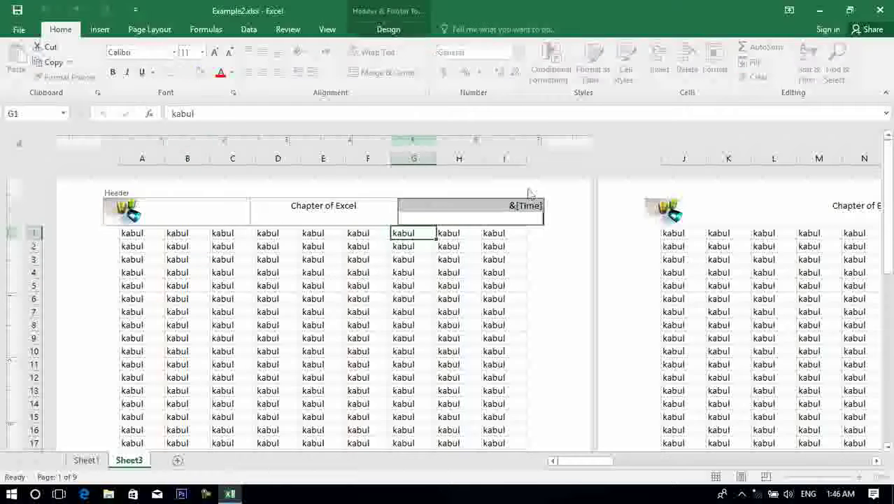
click(402, 29)
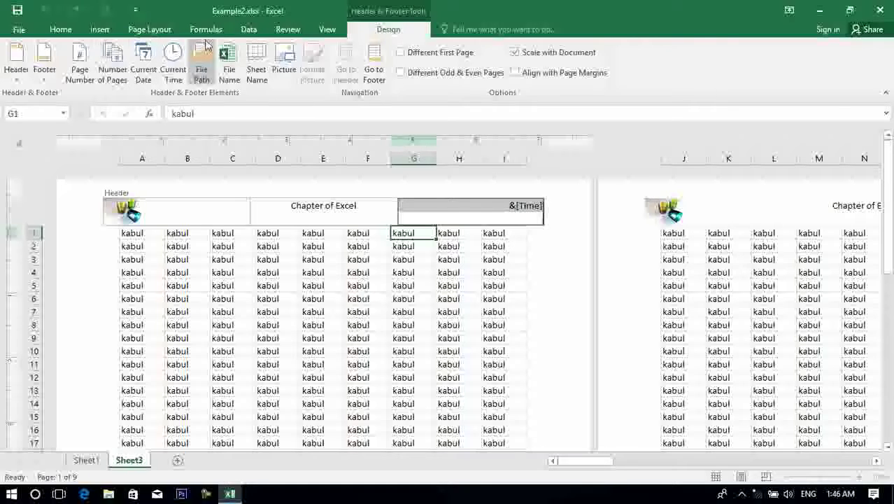
click(149, 29)
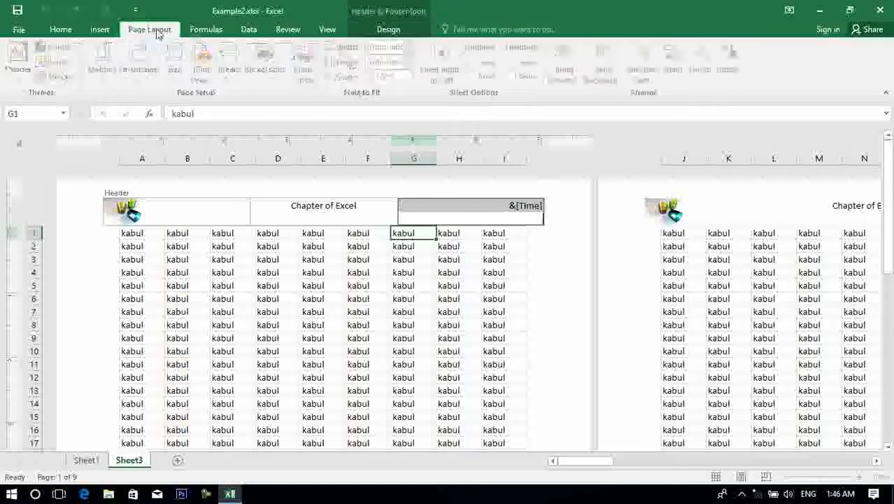
click(221, 249)
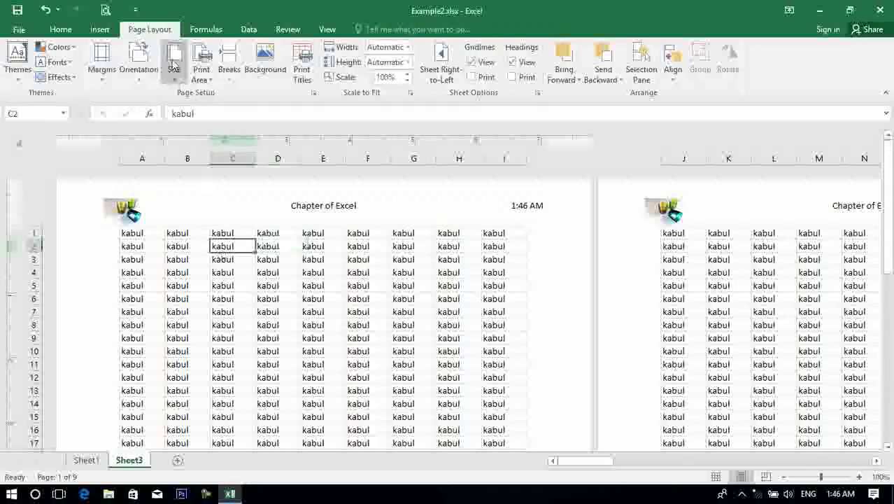
click(104, 84)
click(150, 213)
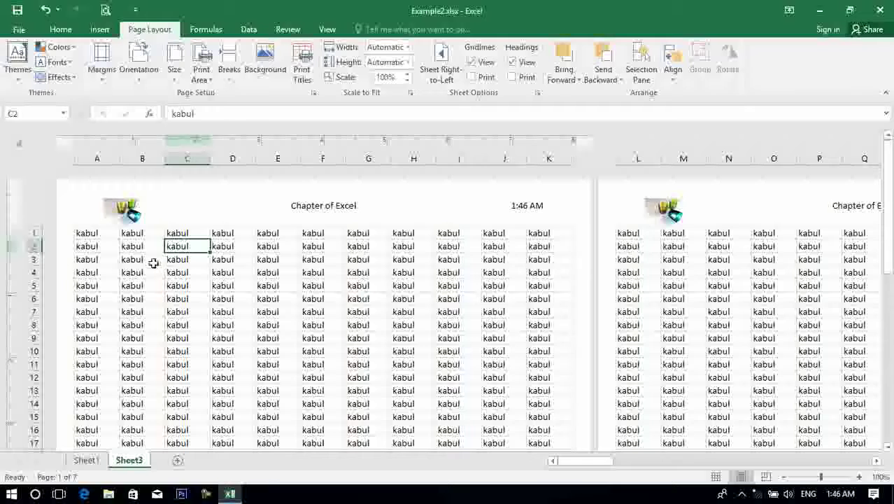
click(102, 70)
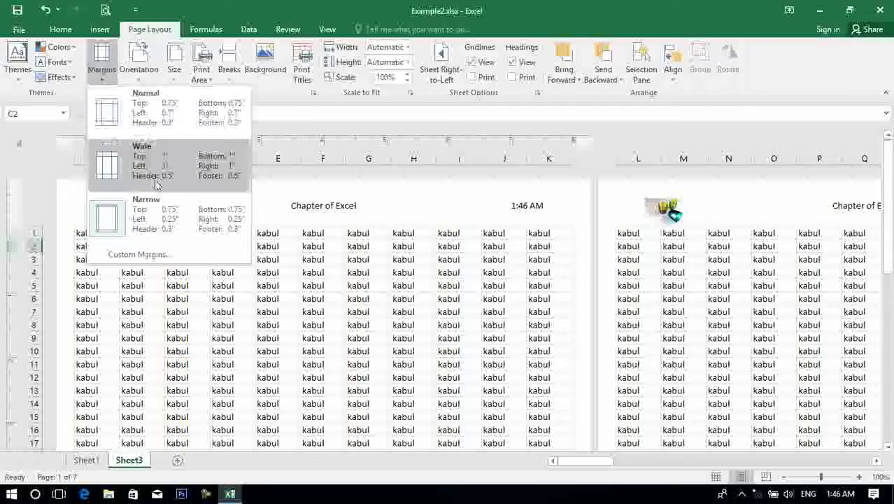
click(164, 116)
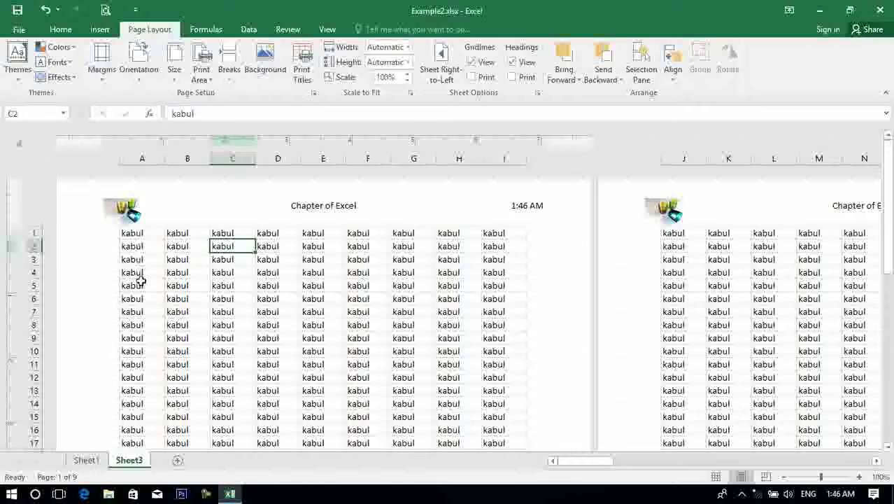
click(102, 70)
click(169, 252)
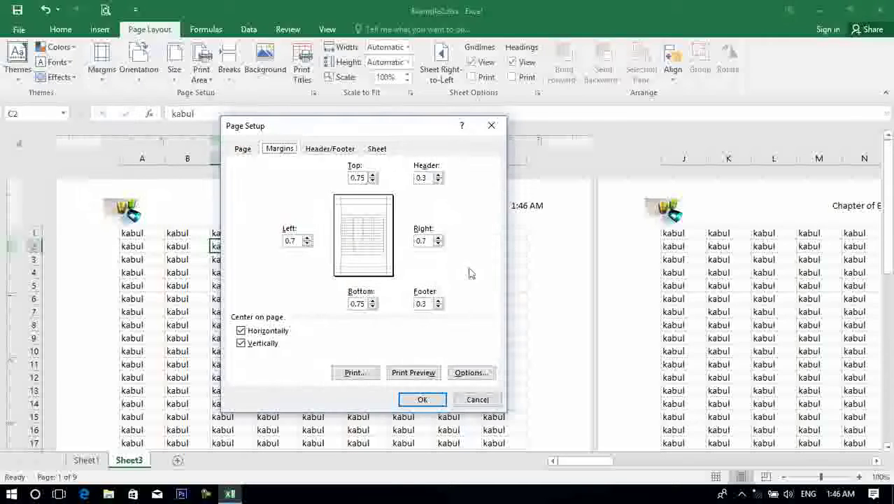
click(478, 400)
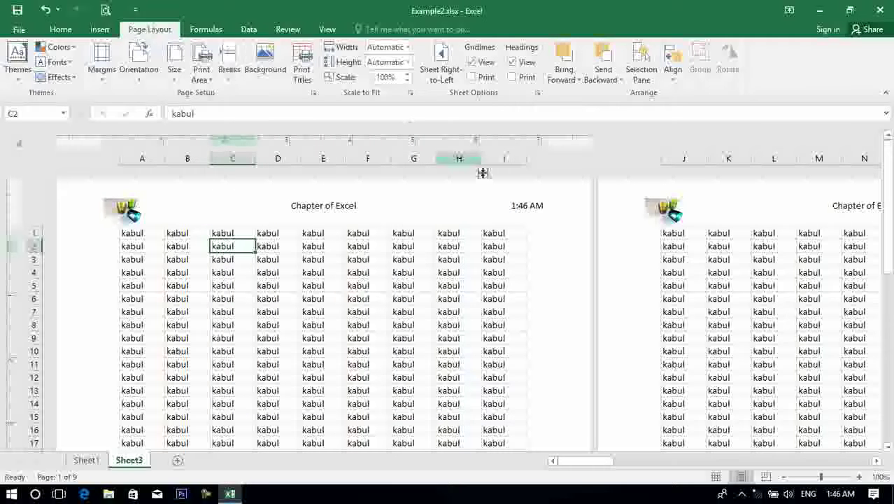
click(60, 29)
click(100, 30)
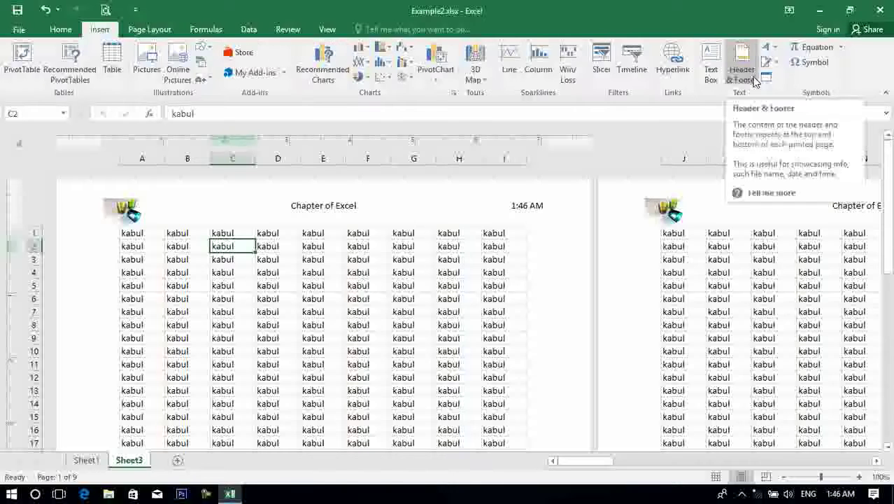
click(467, 260)
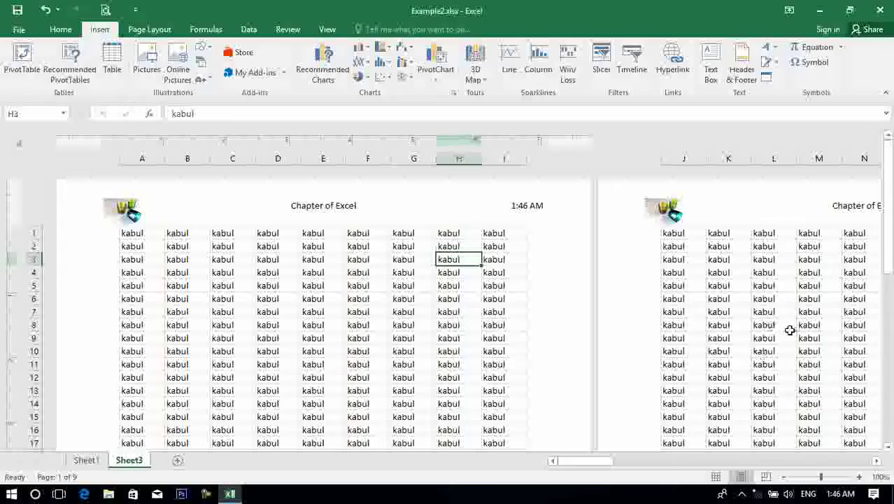
click(718, 478)
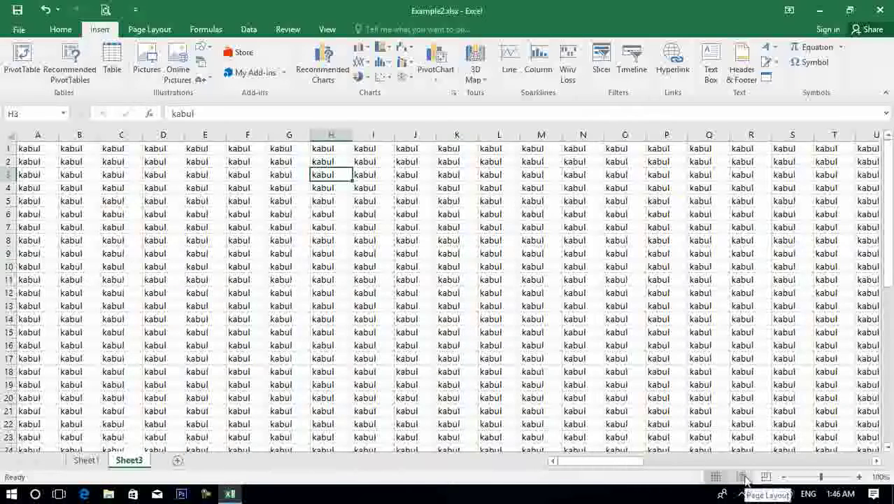
click(743, 478)
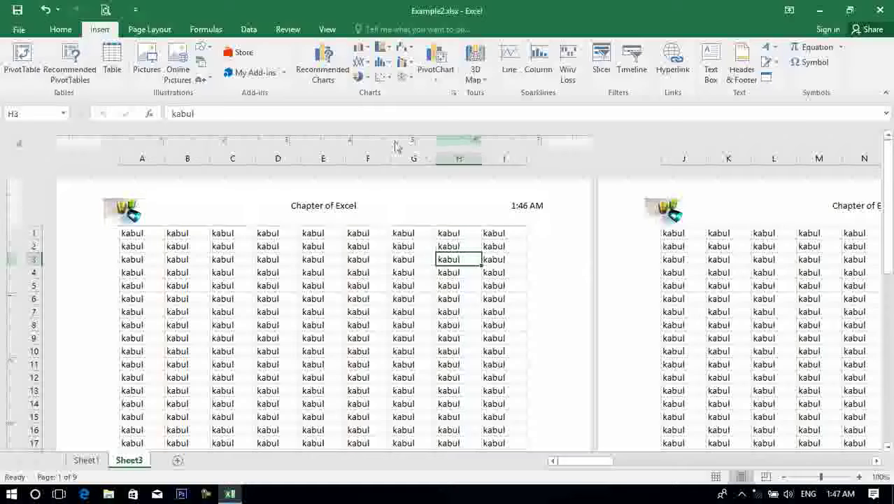
click(716, 476)
click(490, 215)
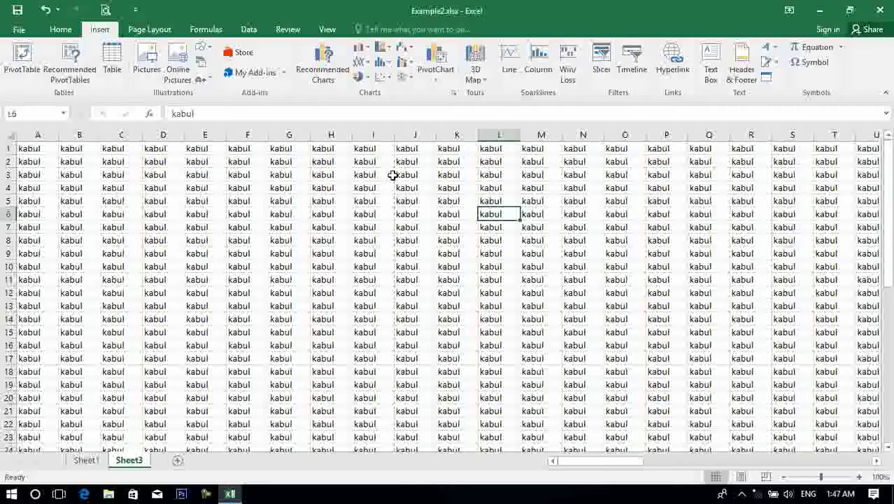
drag(370, 188, 27, 203)
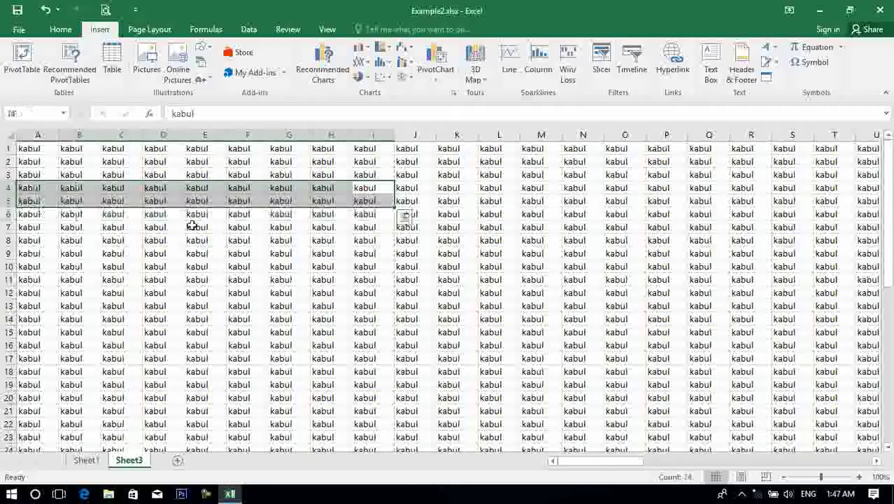
mouse_move(409, 187)
mouse_down()
mouse_move(694, 219)
mouse_move(875, 203)
mouse_up()
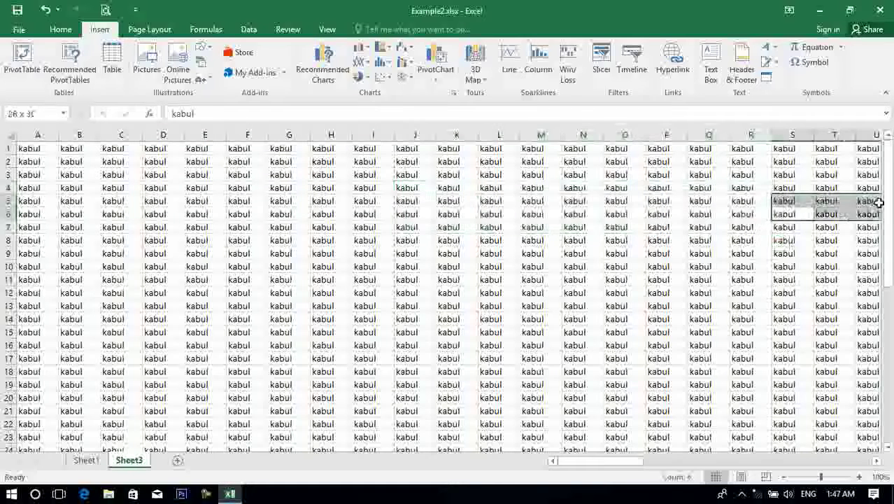
click(483, 318)
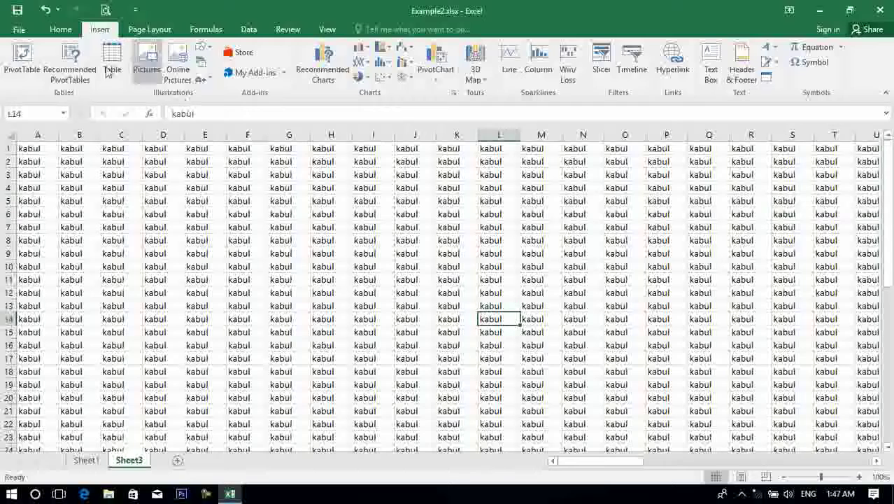
click(767, 47)
click(753, 164)
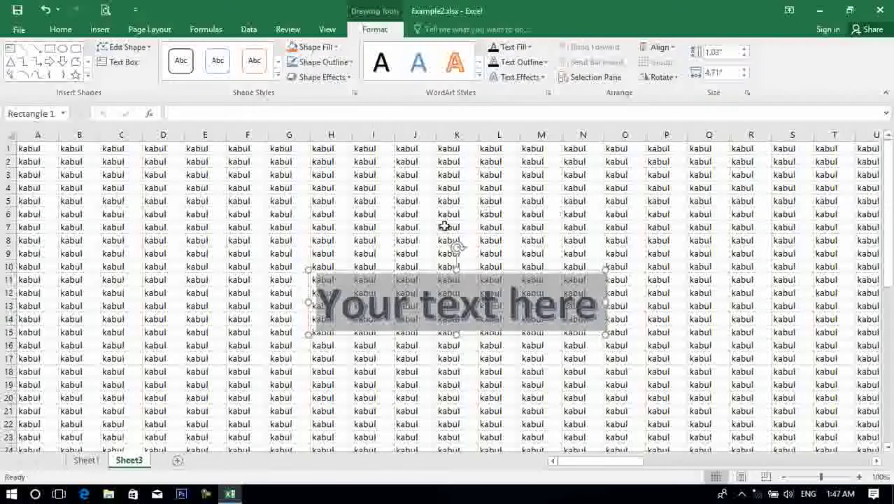
drag(529, 282, 457, 248)
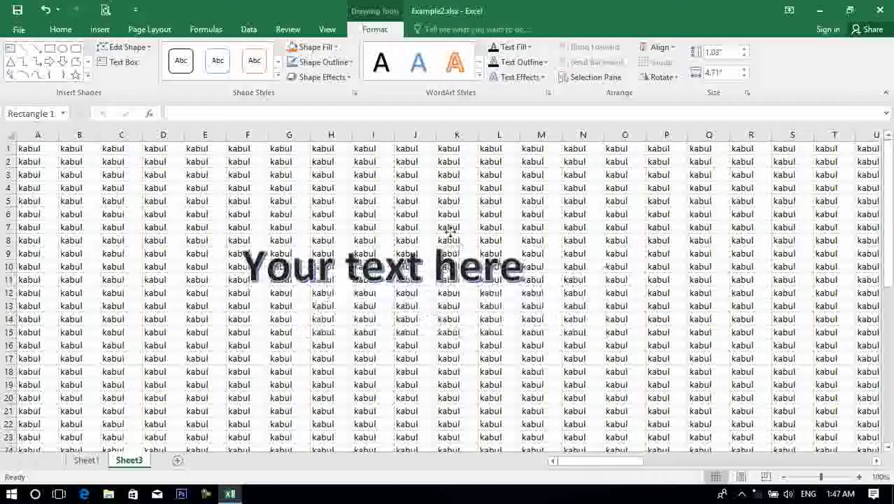
drag(524, 276, 241, 272)
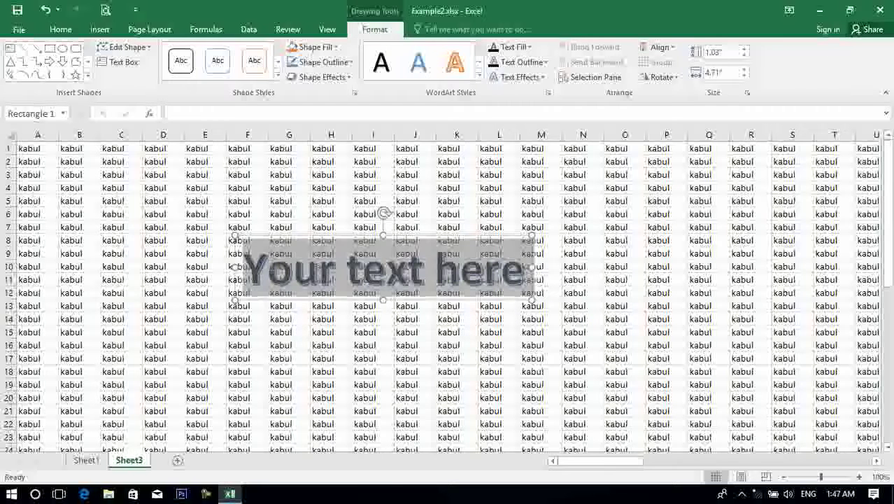
text(Compu)
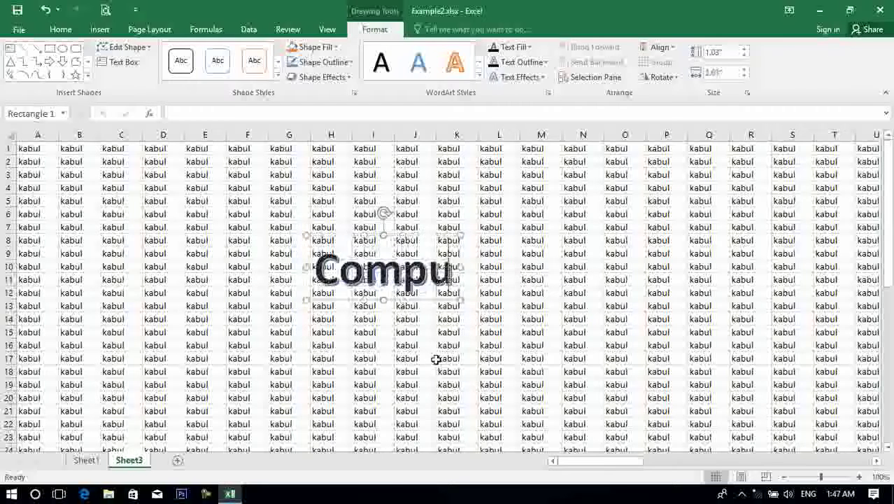
text(e)
key(BackSpace)
text(ter)
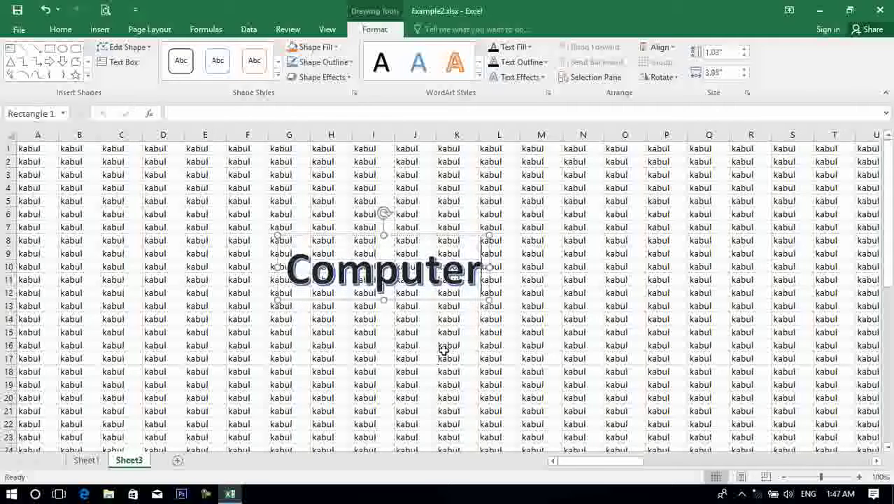
click(594, 290)
click(383, 242)
drag(383, 213, 362, 217)
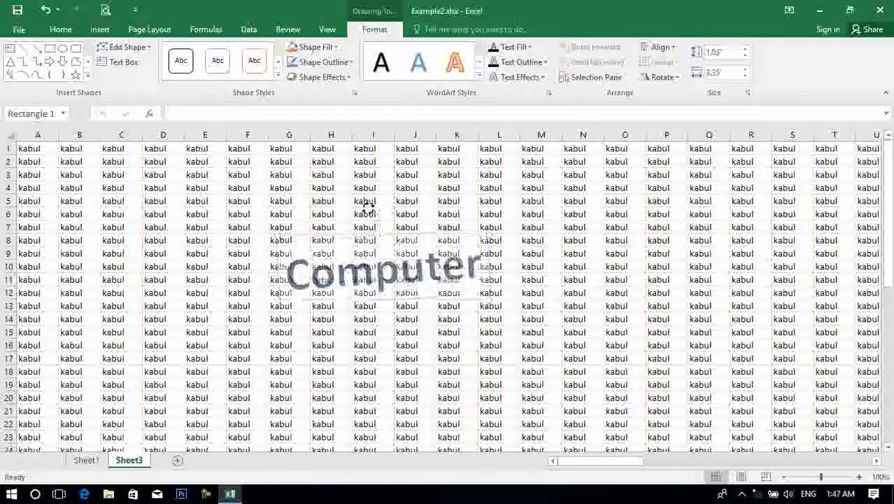
click(541, 253)
click(418, 234)
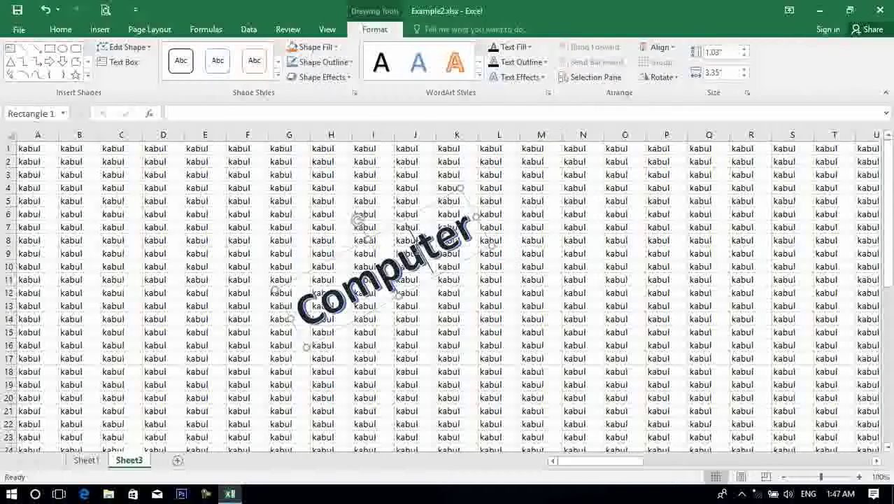
drag(418, 236, 471, 240)
click(301, 240)
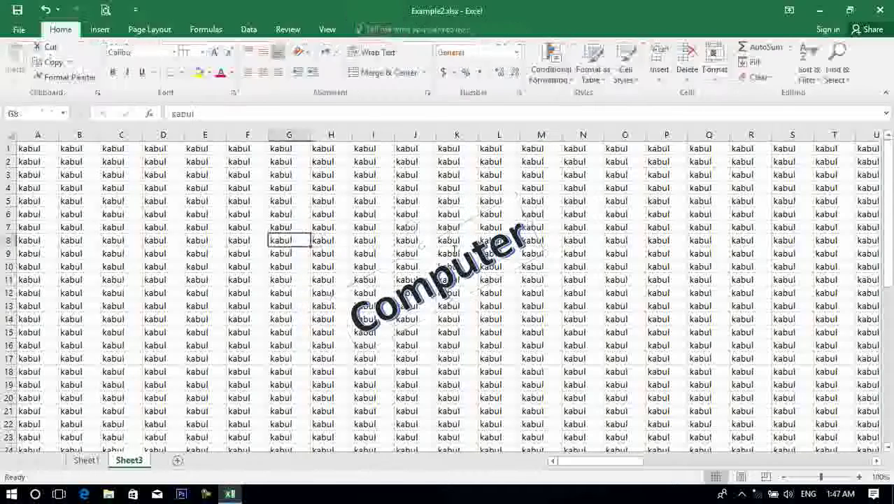
click(450, 234)
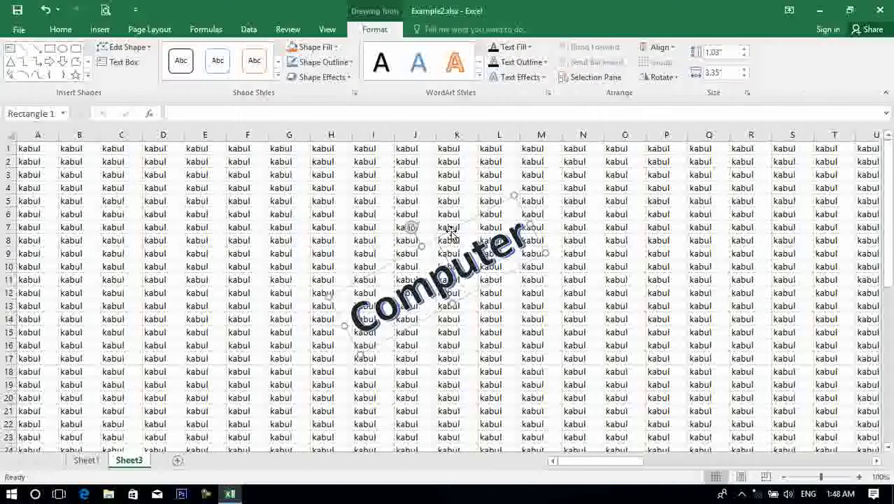
key(Delete)
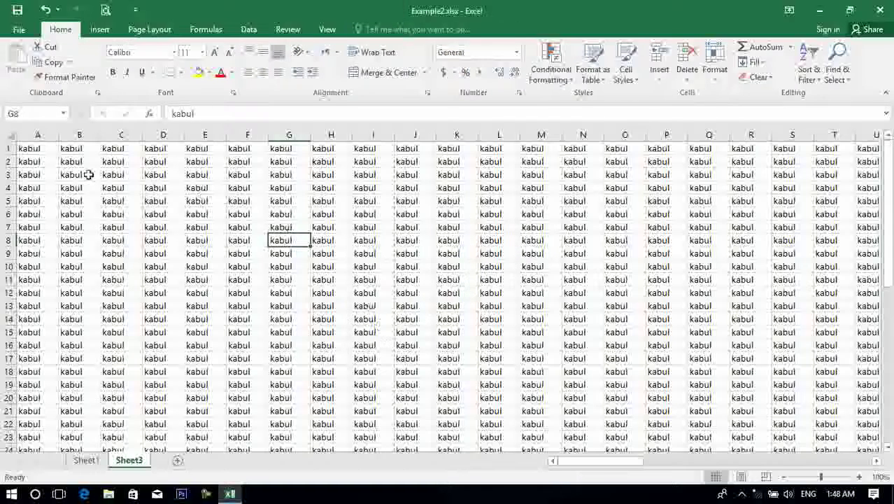
Merge and center A1:M4, accept the data-loss warning, and clear the merged cell's text
drag(24, 149, 540, 187)
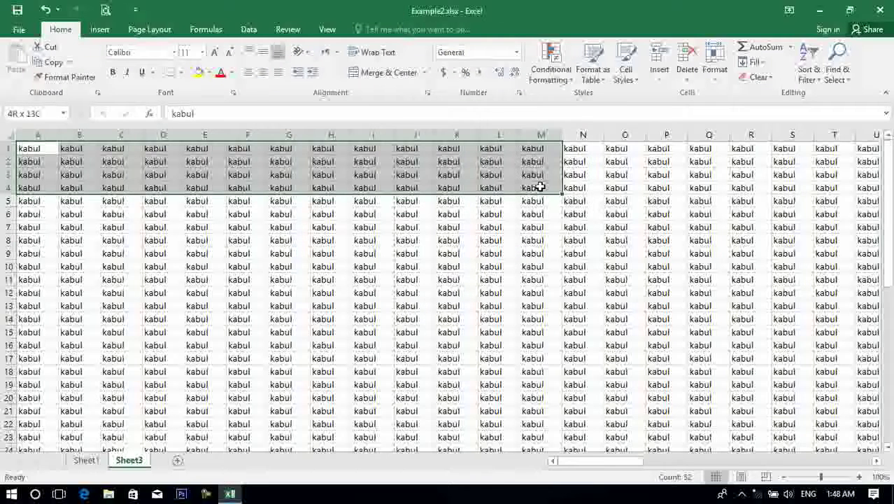
click(385, 72)
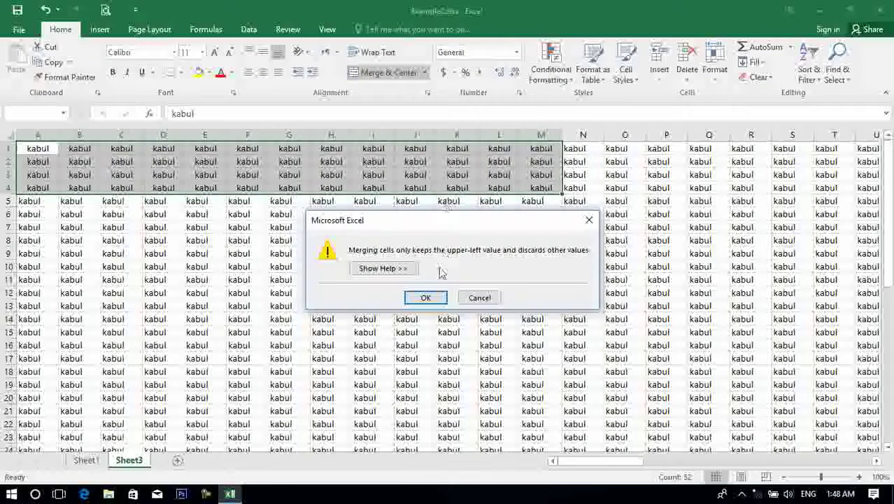
click(425, 297)
click(346, 280)
click(324, 176)
key(Delete)
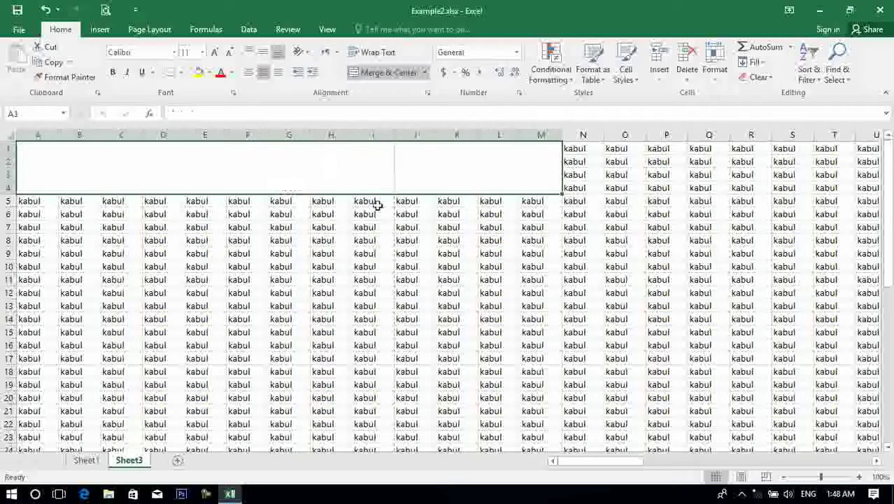
click(381, 252)
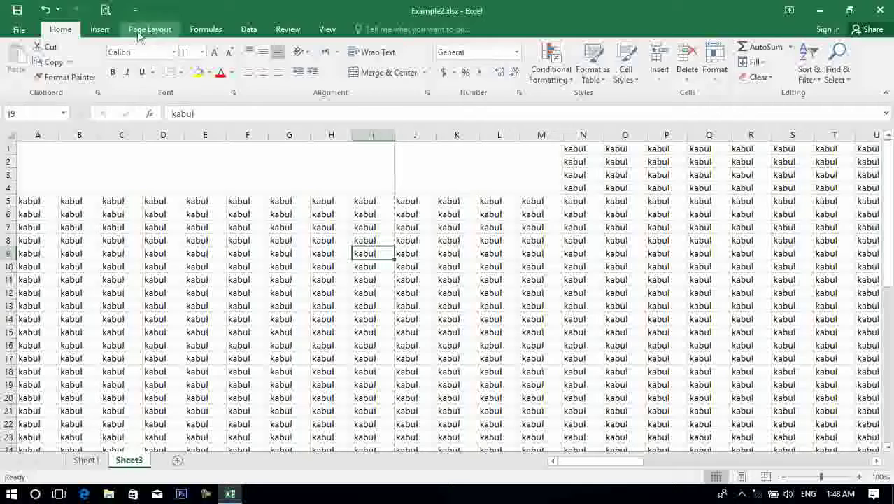
Insert a WordArt box and type 'Table of Student' over its placeholder
click(99, 29)
click(767, 47)
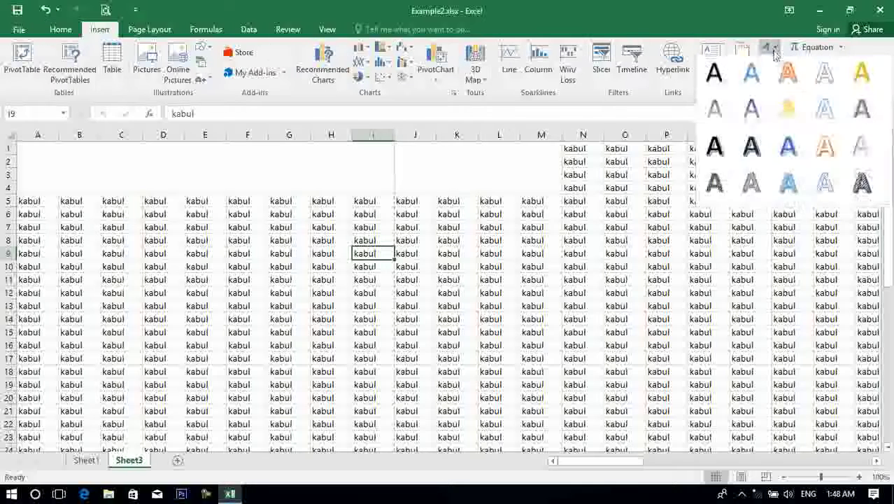
click(751, 151)
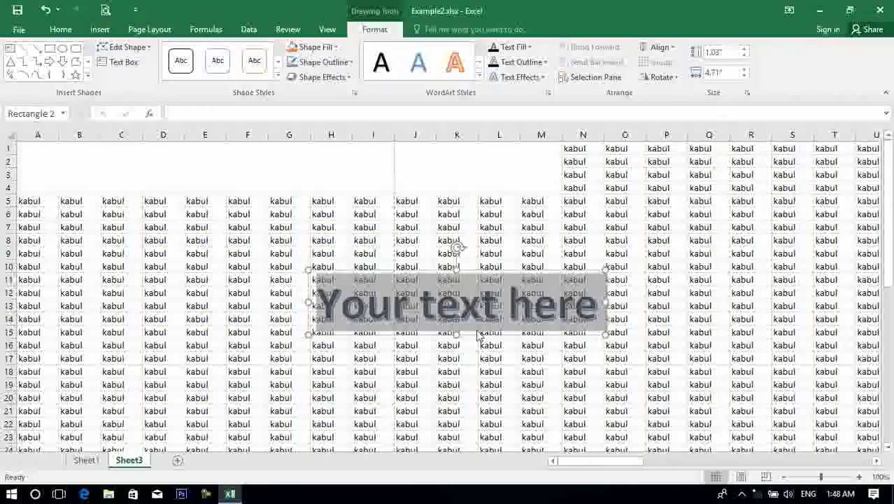
text(Tabl)
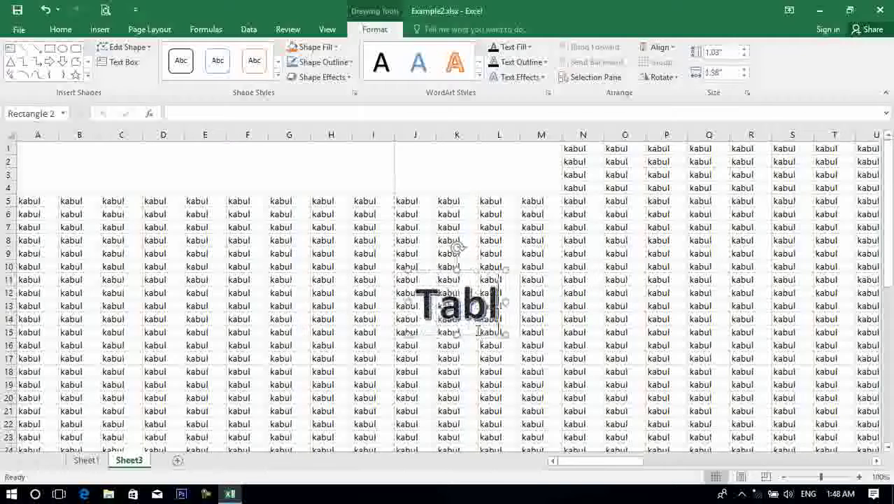
text(e of Student)
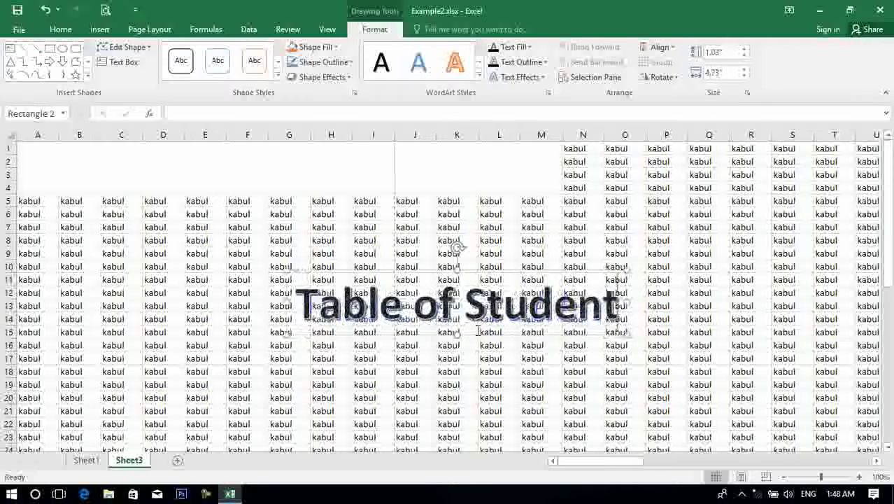
Move the 'Table of Student' WordArt up into the merged title area in rows 1–4
triple_click(503, 274)
drag(428, 282, 335, 184)
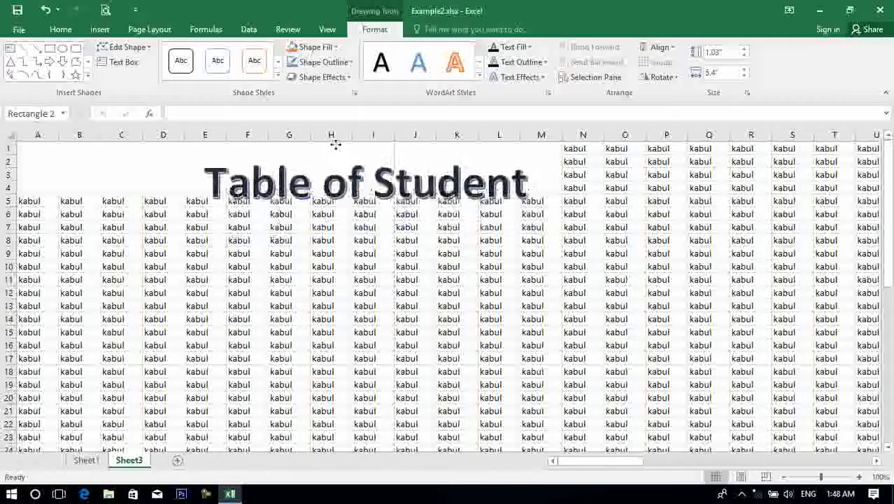
key(Escape)
drag(433, 272, 290, 140)
key(Escape)
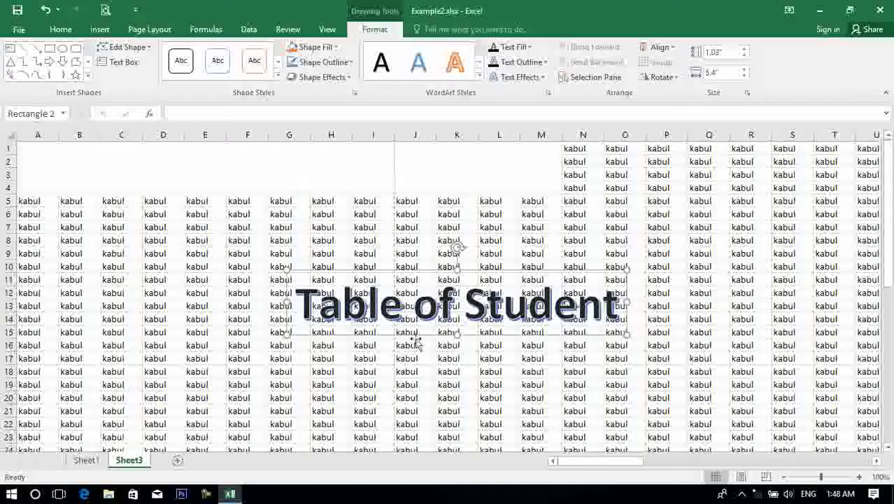
mouse_move(415, 336)
mouse_down()
mouse_move(302, 208)
mouse_move(341, 193)
mouse_up()
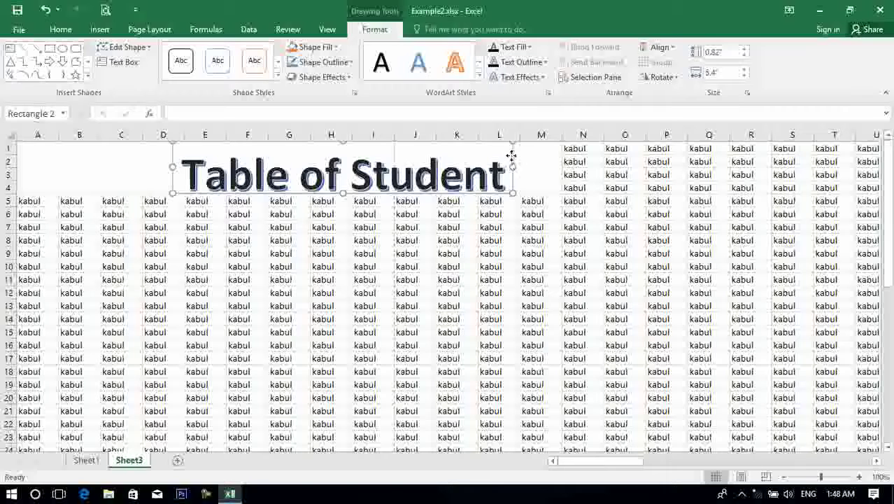
Shrink the WordArt title's font size two steps with Decrease Font Size, then deselect it
click(60, 29)
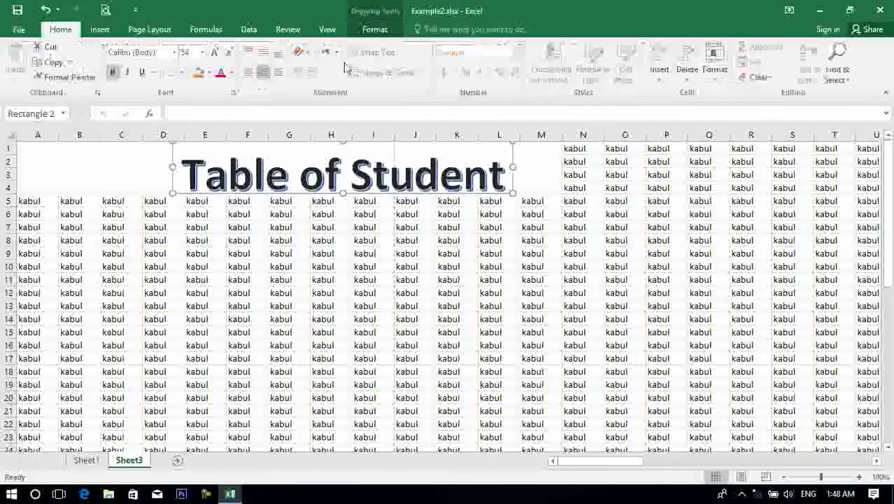
click(229, 53)
click(229, 53)
click(342, 256)
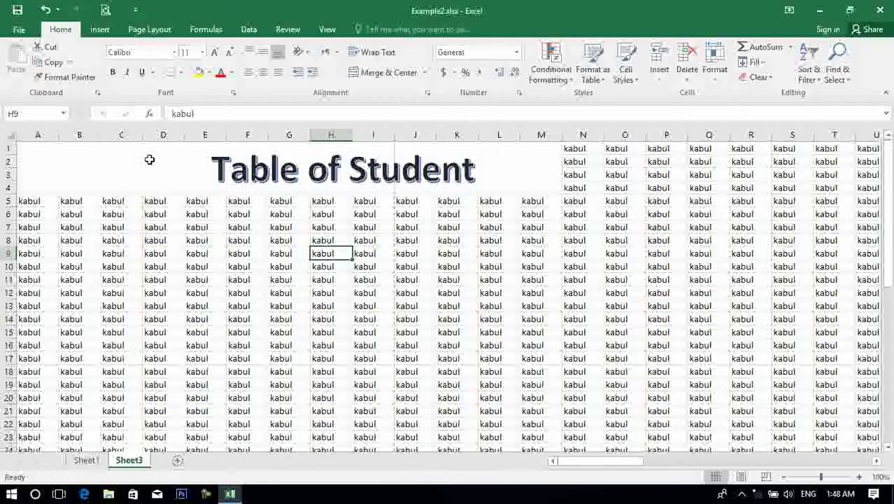
Fill the merged title block A1:M4 dark navy blue
click(149, 160)
click(209, 73)
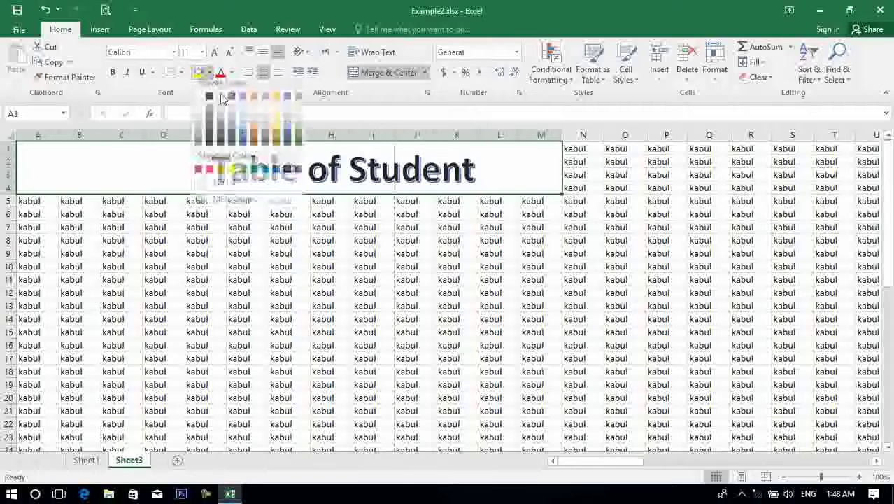
click(298, 169)
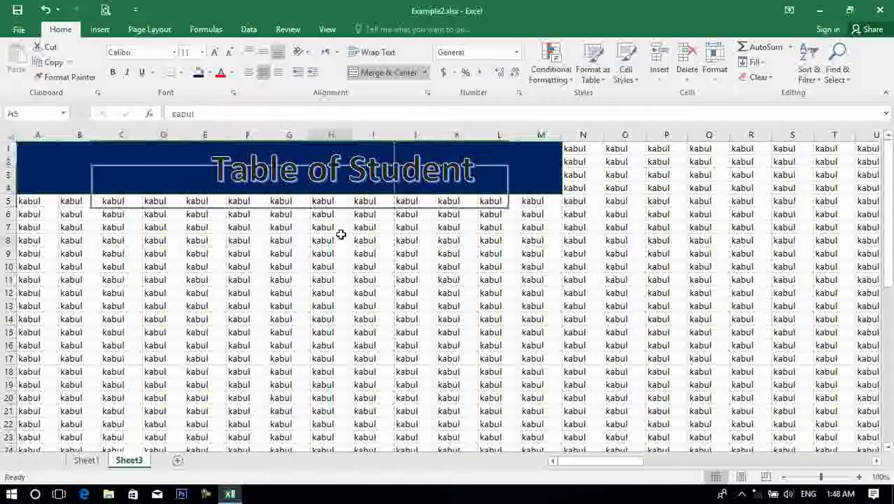
Shift the WordArt title left to span columns C–K and give its text a red fill
click(335, 179)
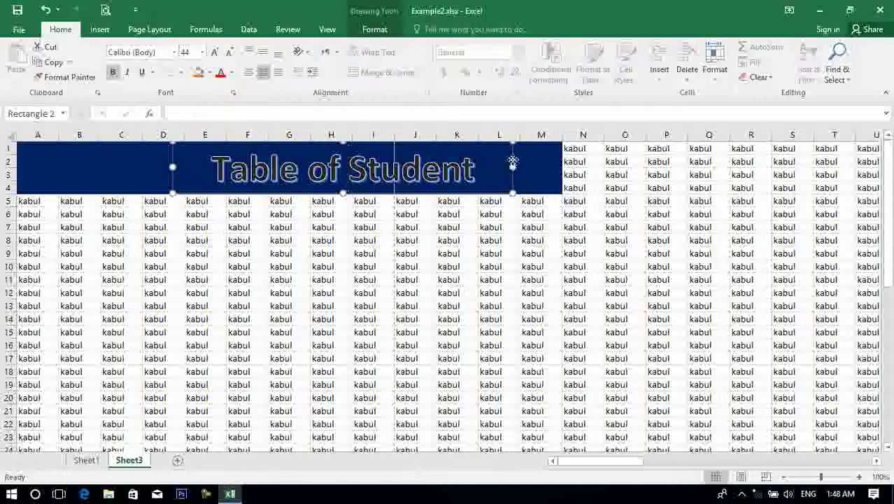
drag(513, 161, 462, 164)
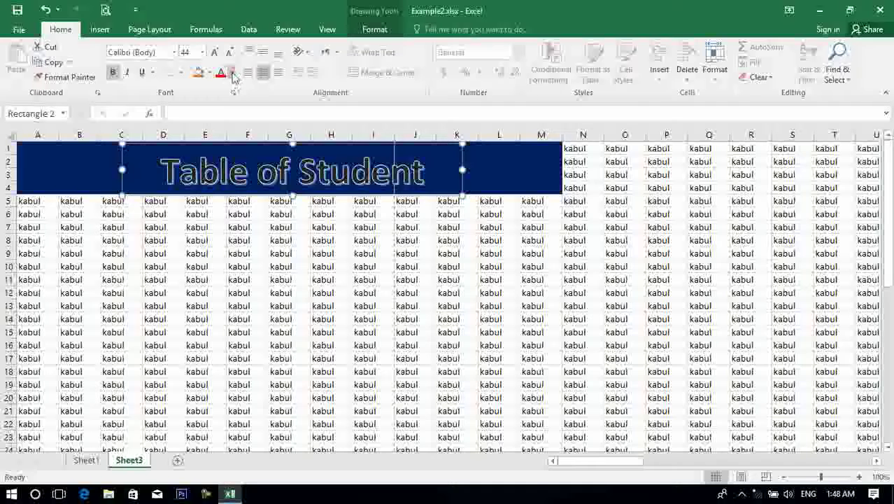
click(387, 35)
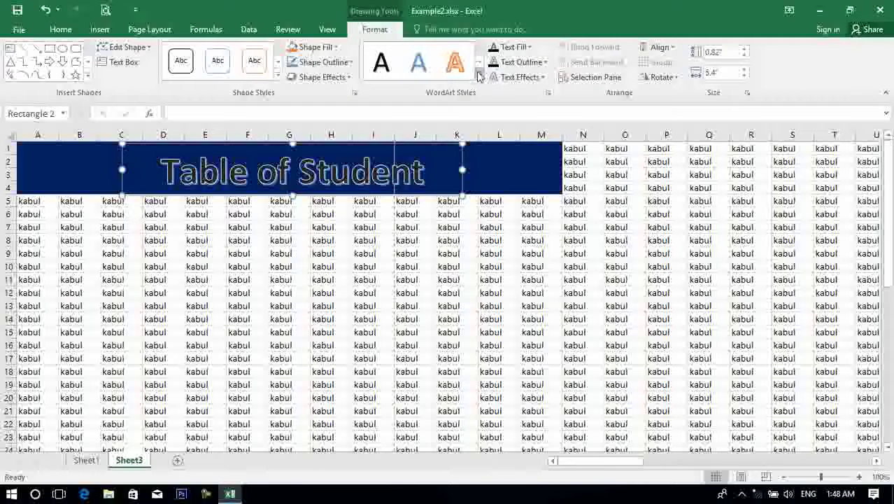
click(528, 47)
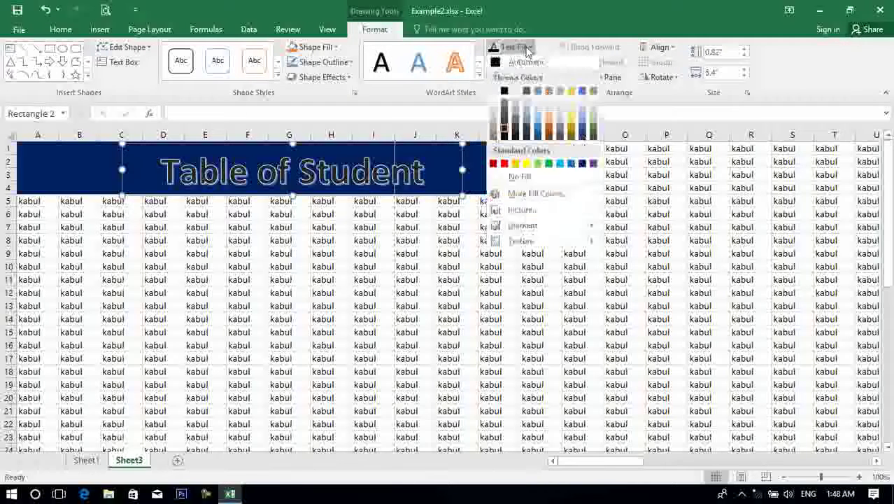
click(504, 165)
click(326, 292)
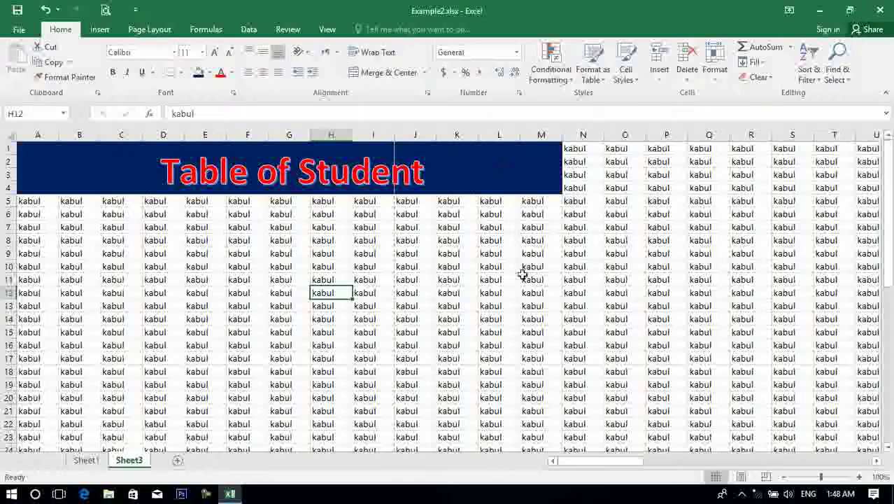
click(99, 30)
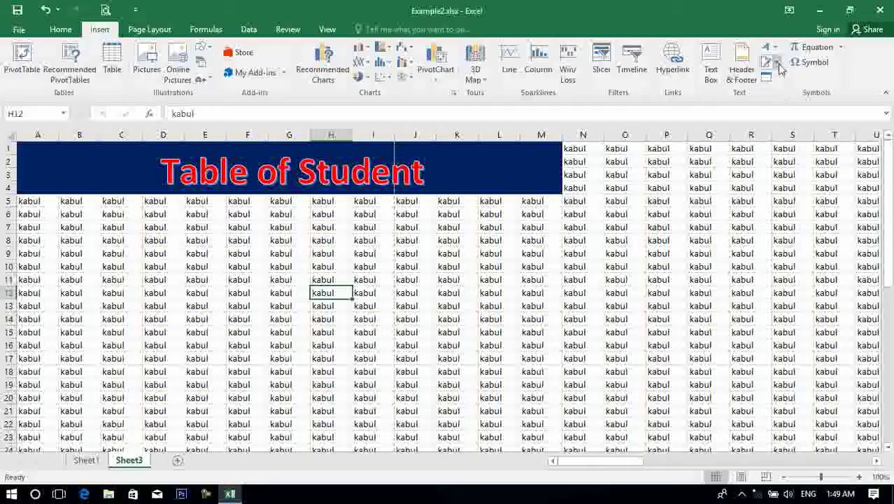
click(778, 63)
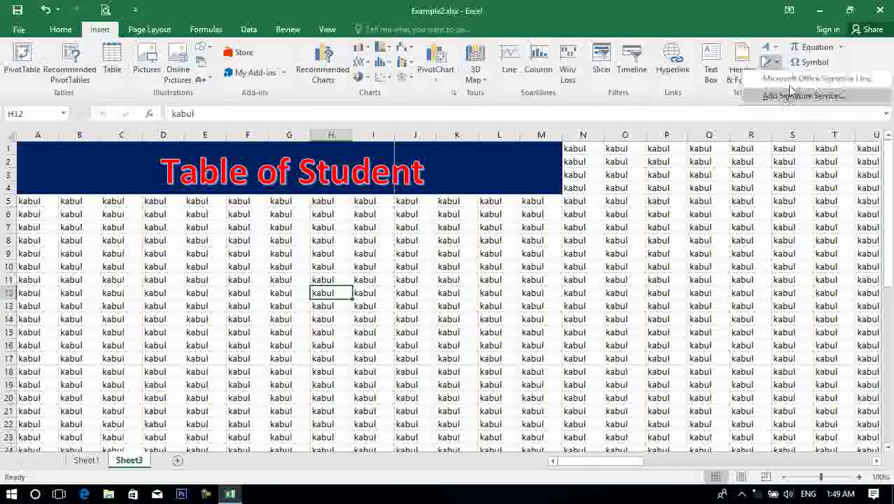
click(789, 79)
click(475, 324)
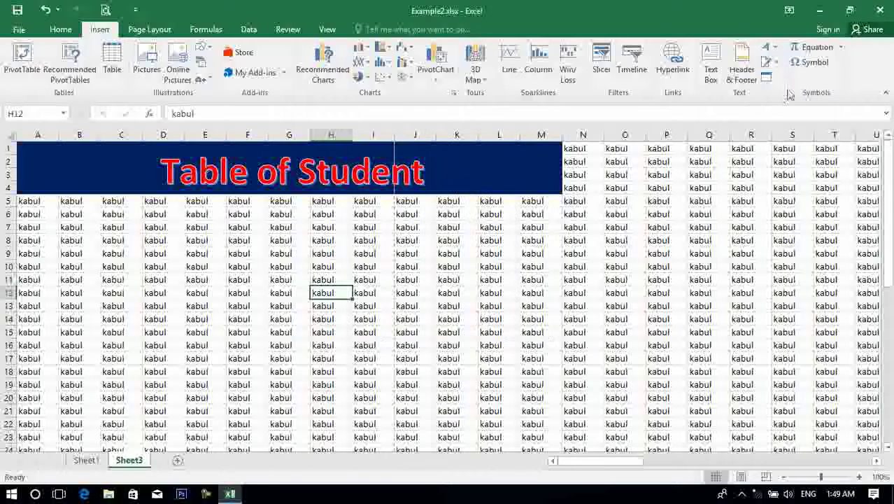
click(766, 78)
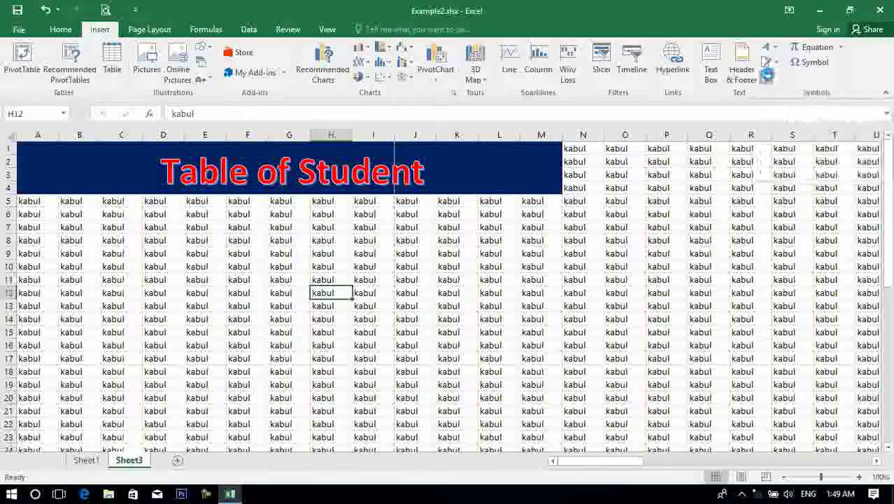
drag(430, 137, 643, 171)
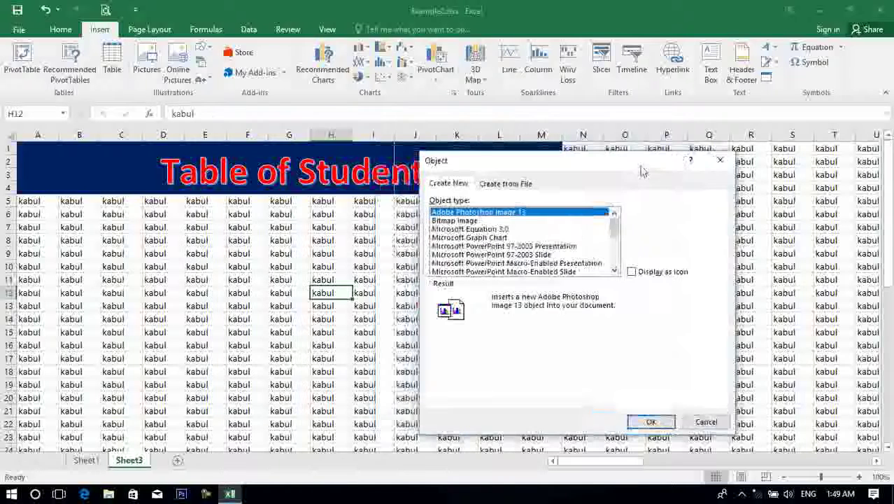
click(532, 264)
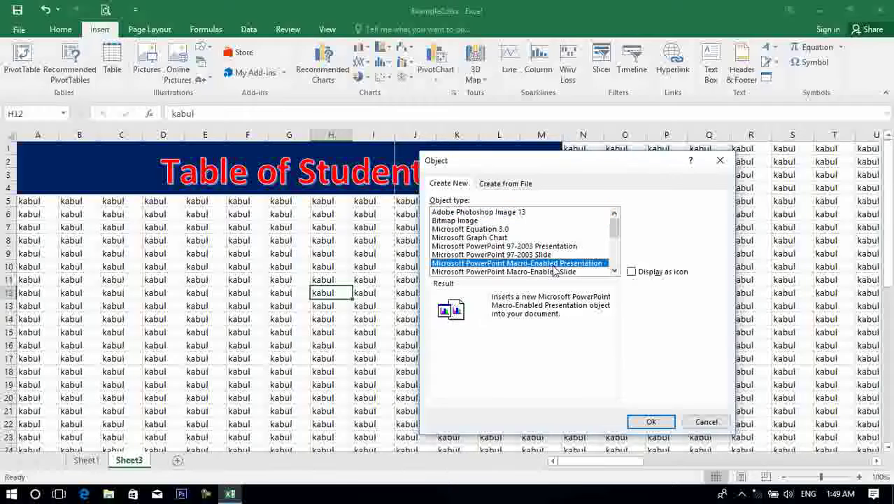
click(538, 246)
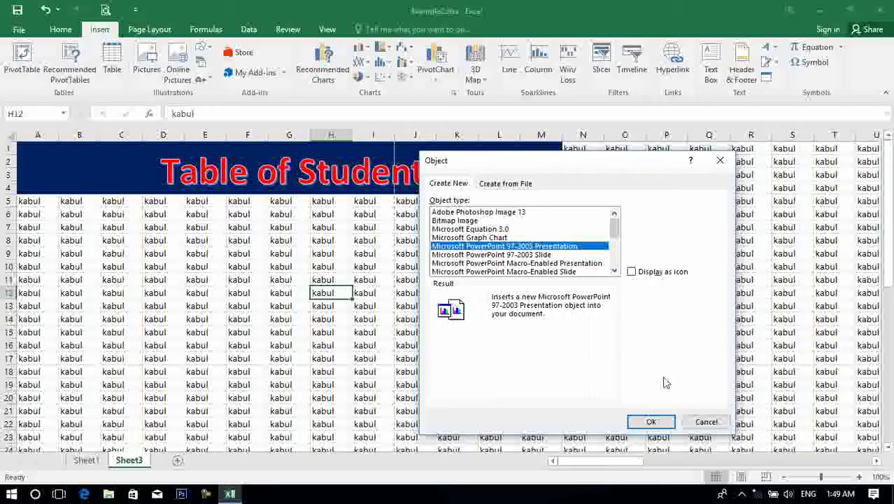
click(720, 161)
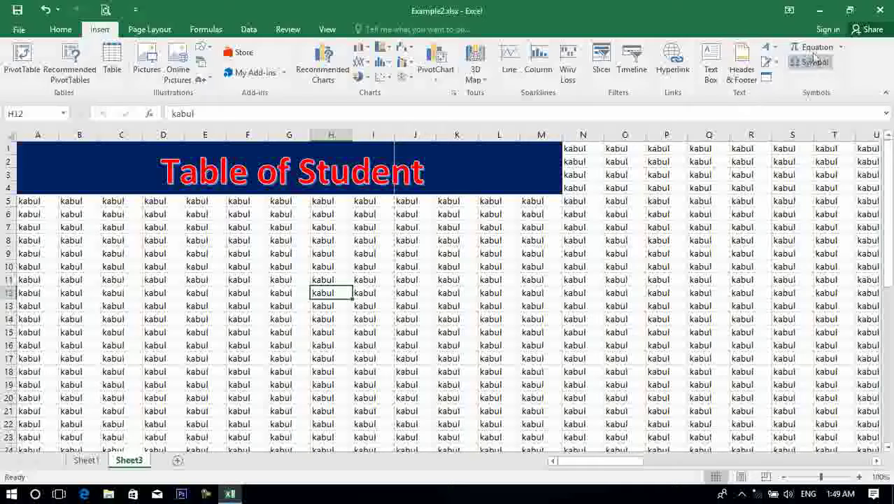
click(841, 47)
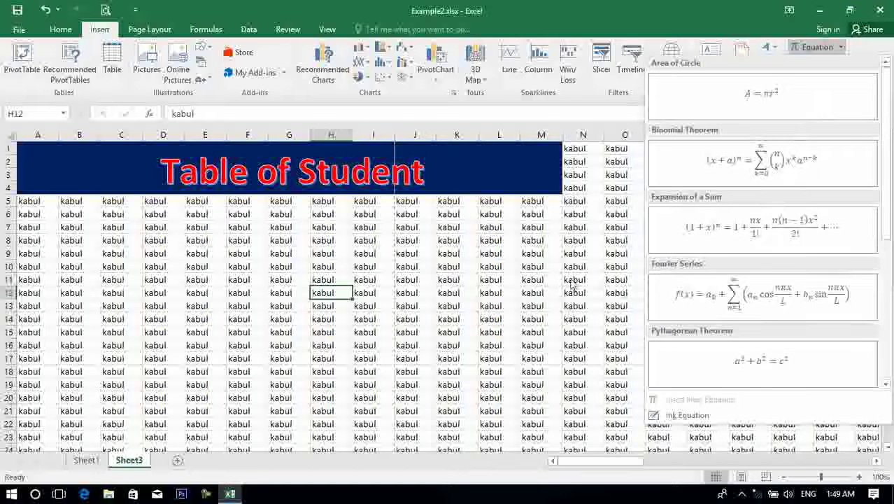
click(572, 283)
click(814, 61)
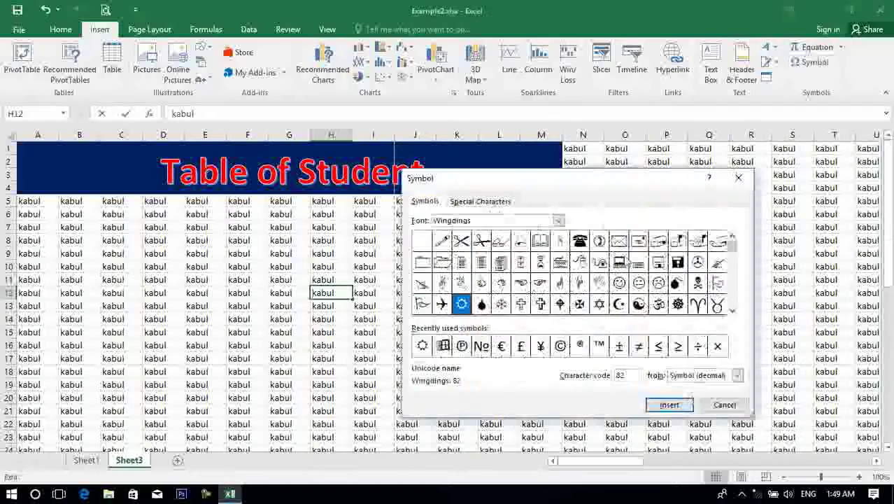
click(723, 406)
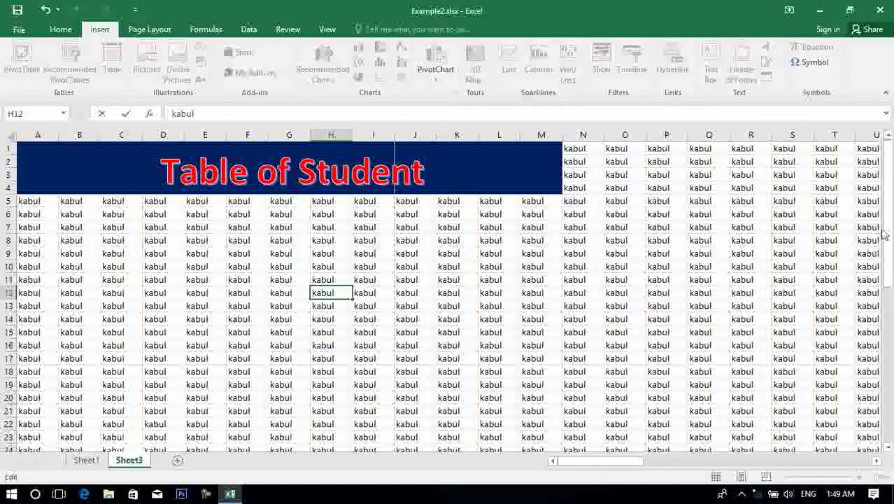
scroll(868, 224, down, 8)
Dismiss the download manager warning and enter =CHAR(64) in L40 to show @
click(445, 357)
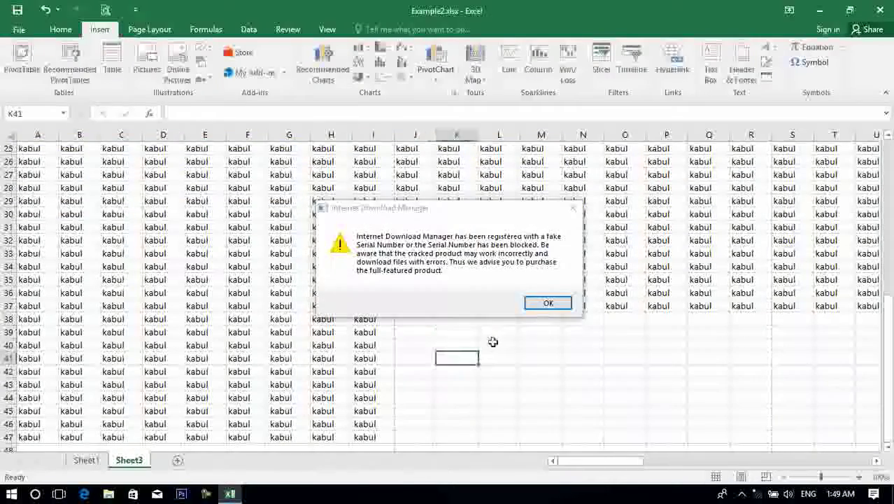
click(545, 302)
click(490, 345)
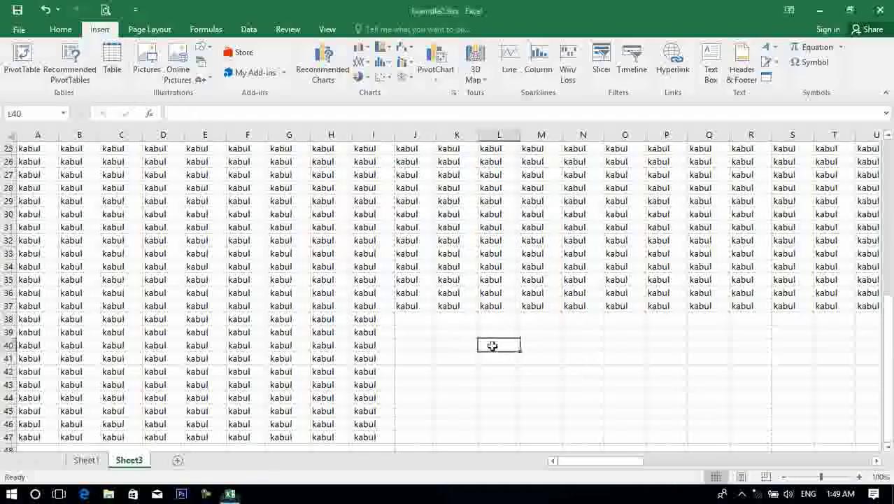
text(=char()
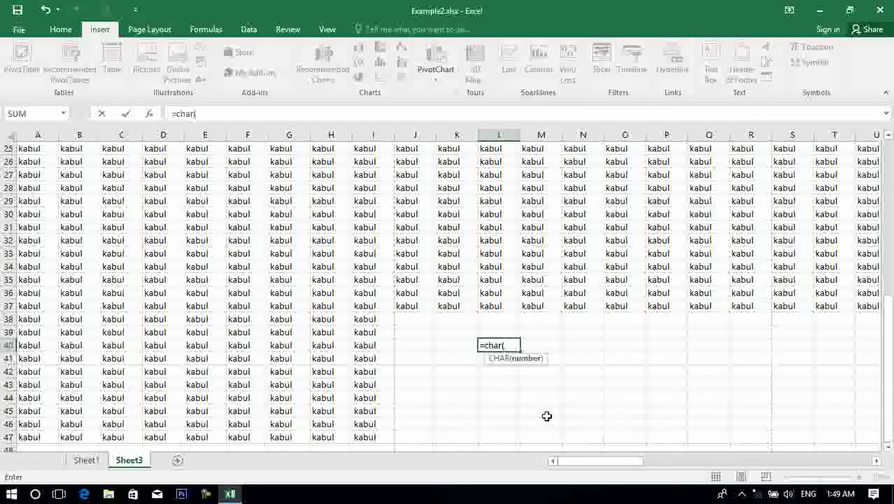
text(64)
key(Return)
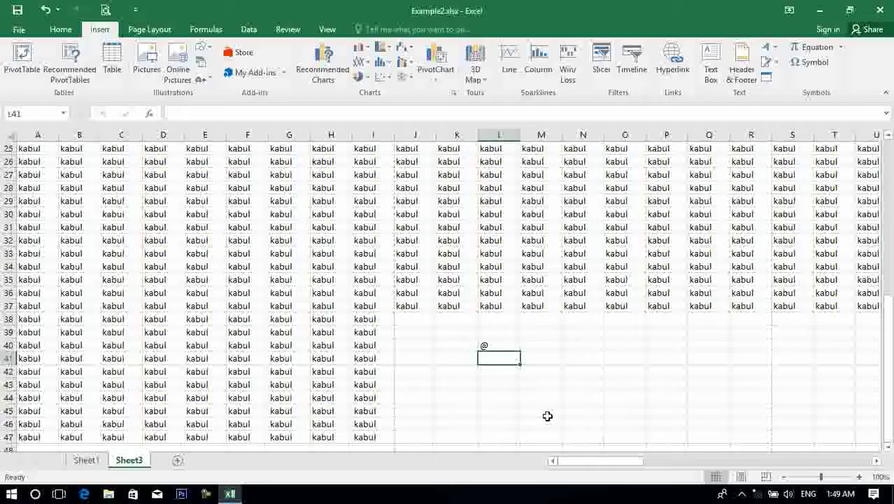
Look up character codes such as 58 in the Symbol dialog, then cancel without inserting
click(808, 63)
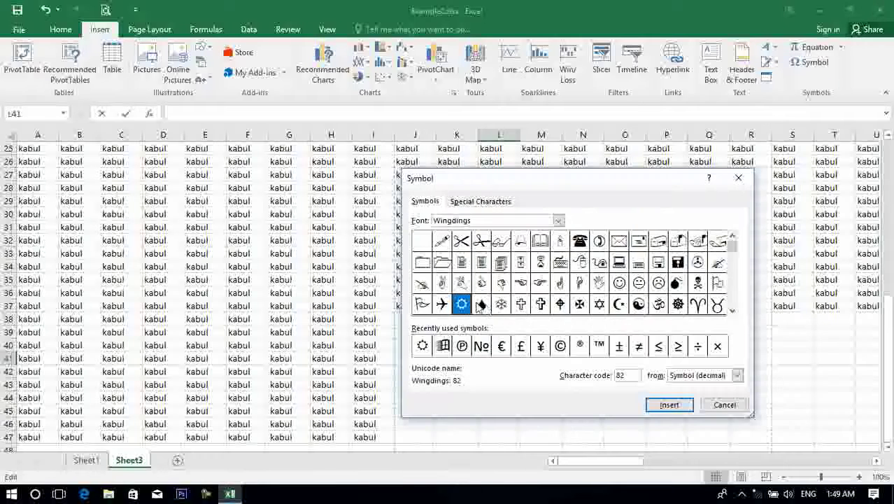
click(442, 304)
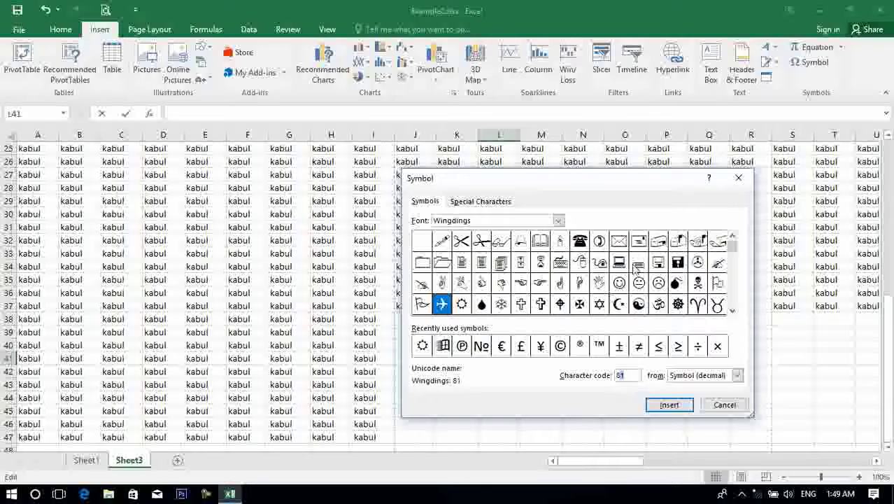
click(619, 263)
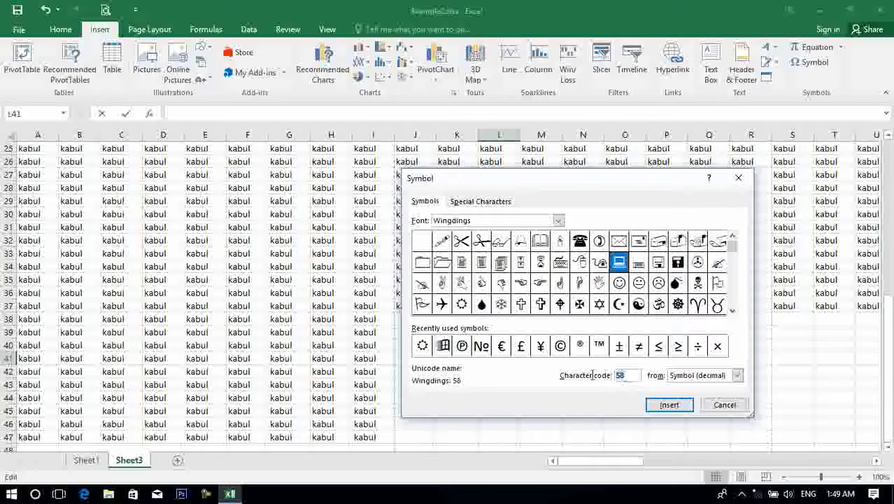
click(725, 405)
Enter =CHAR(58) in N41 to show a colon, then select the block K38:O43
click(589, 359)
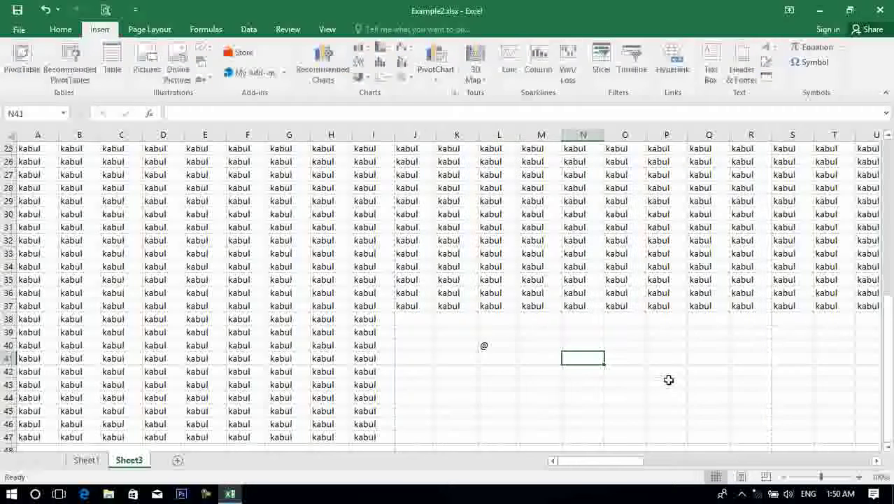
text(=char(58)
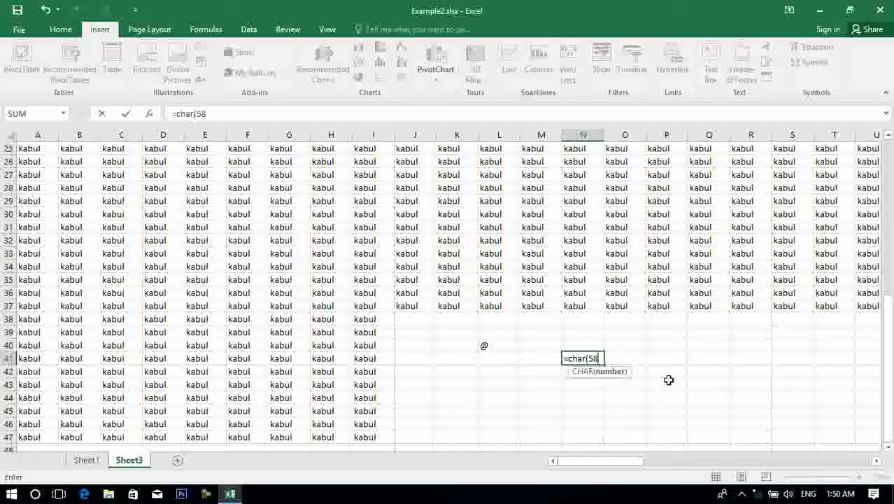
key(Return)
click(576, 358)
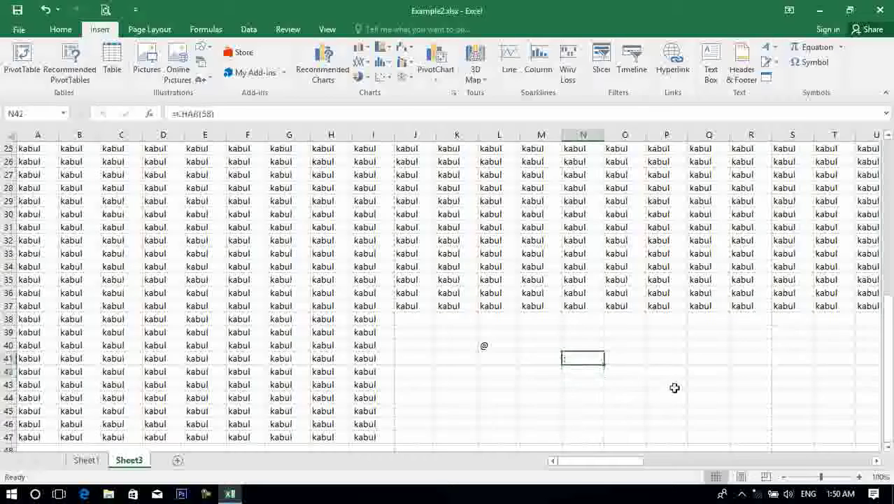
click(671, 371)
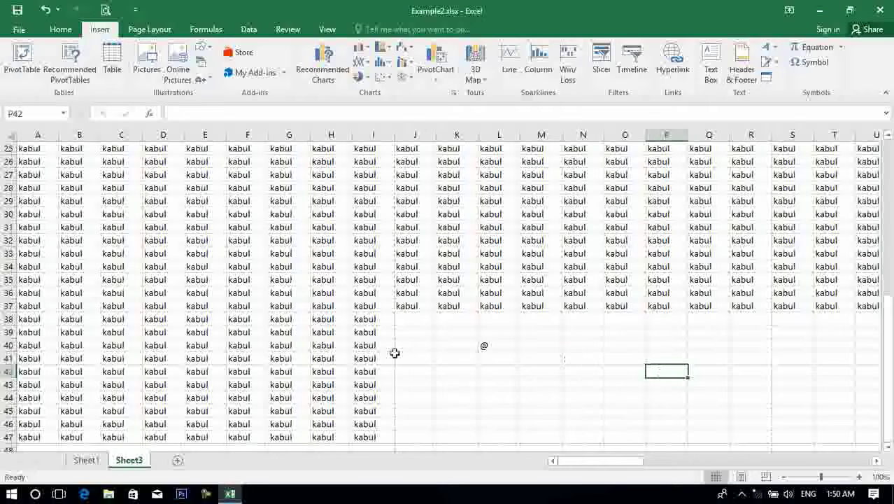
drag(456, 319, 628, 390)
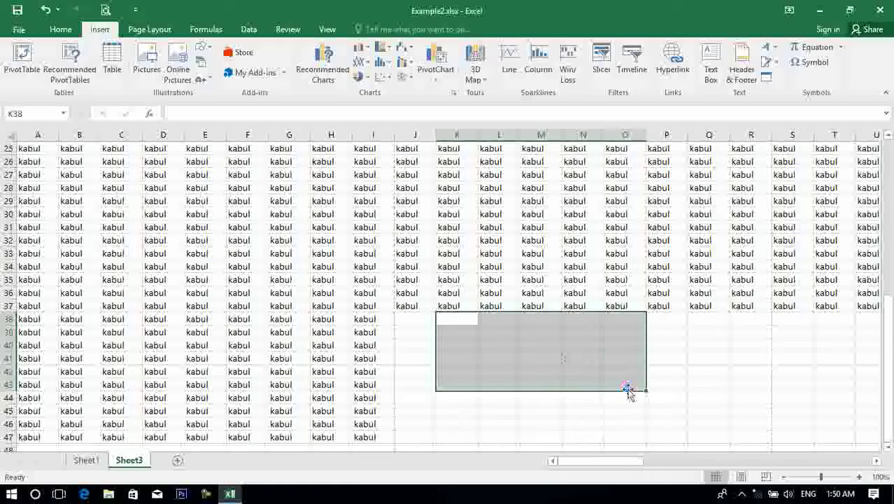
Clear the block selection, go to Page Layout, and add a new blank worksheet, Sheet4
click(700, 329)
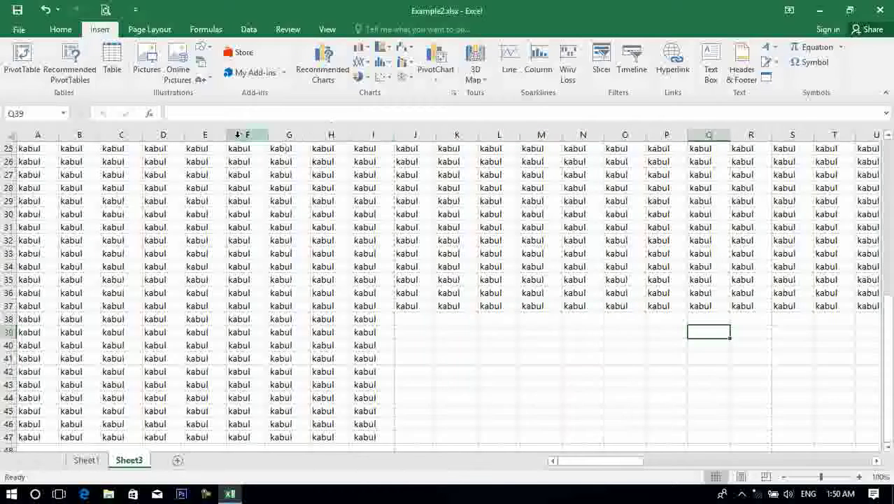
click(151, 32)
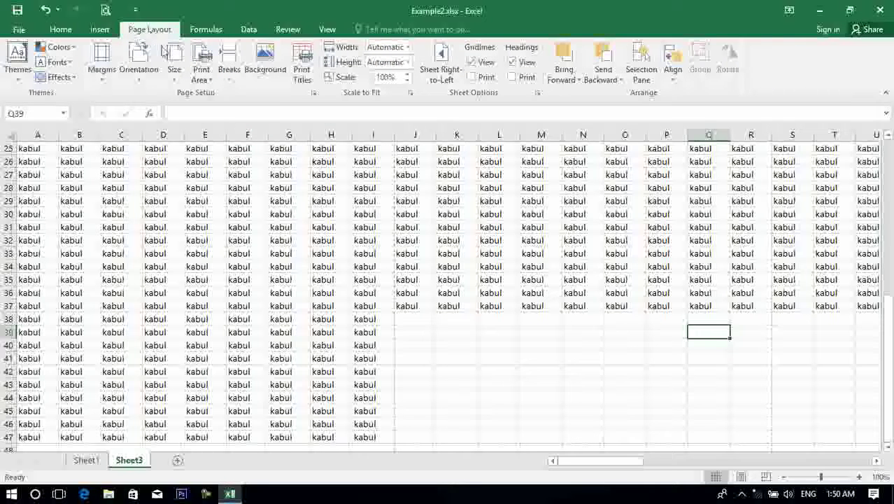
click(461, 367)
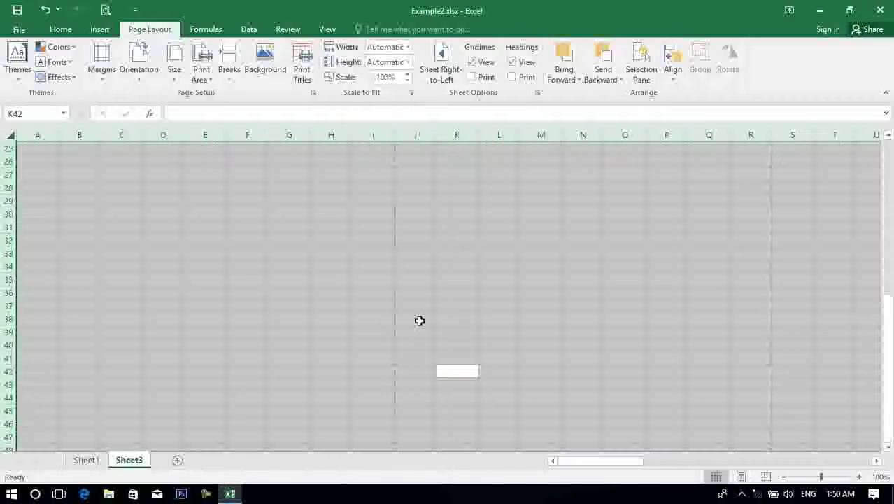
click(178, 459)
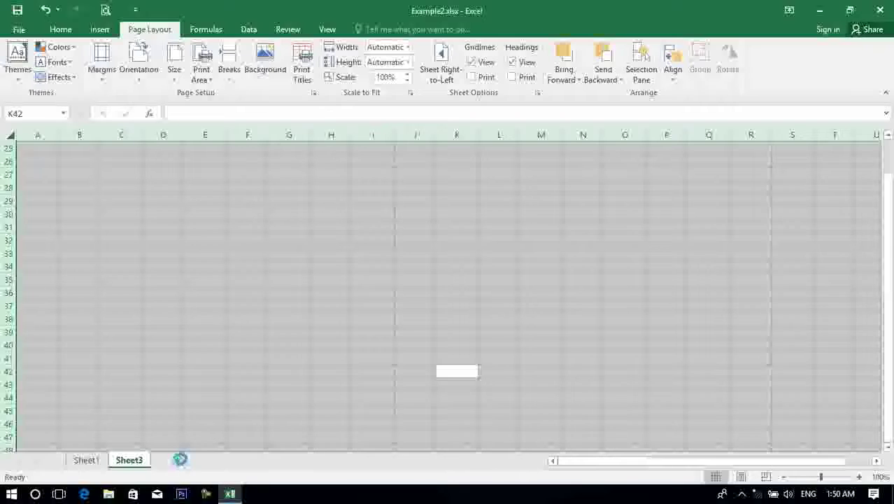
Enter 'kabul' into every cell of A1:L23 at once with Ctrl+Enter, then deselect
mouse_move(37, 147)
mouse_down()
mouse_move(360, 388)
mouse_move(485, 433)
mouse_up()
text(kabul)
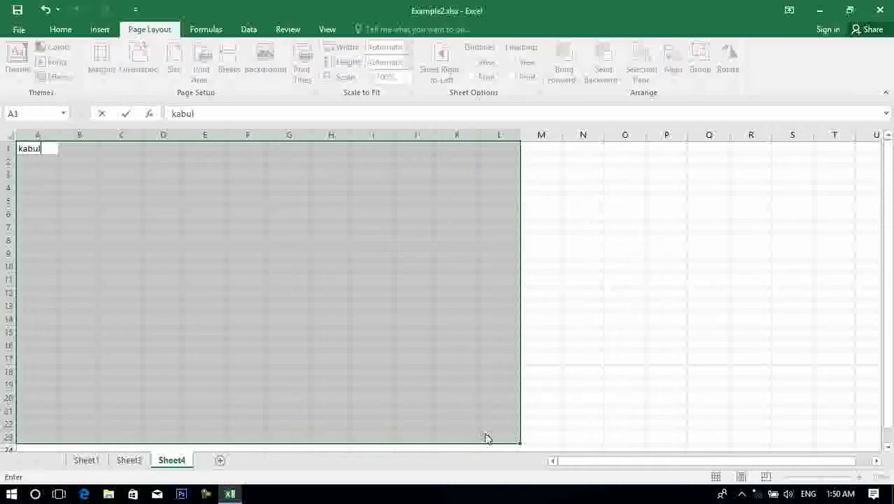
key(ctrl+Return)
click(596, 280)
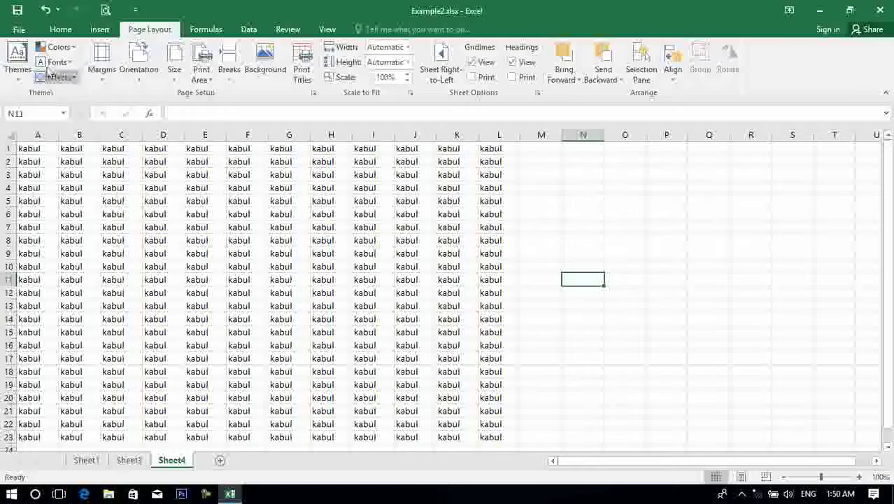
click(74, 49)
click(70, 308)
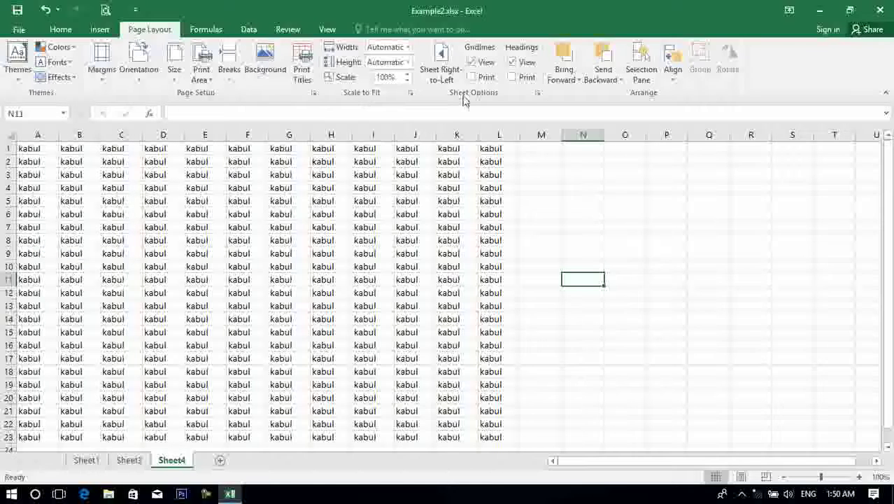
Try the Normal, Narrow and Wide margin presets on Sheet4
click(103, 78)
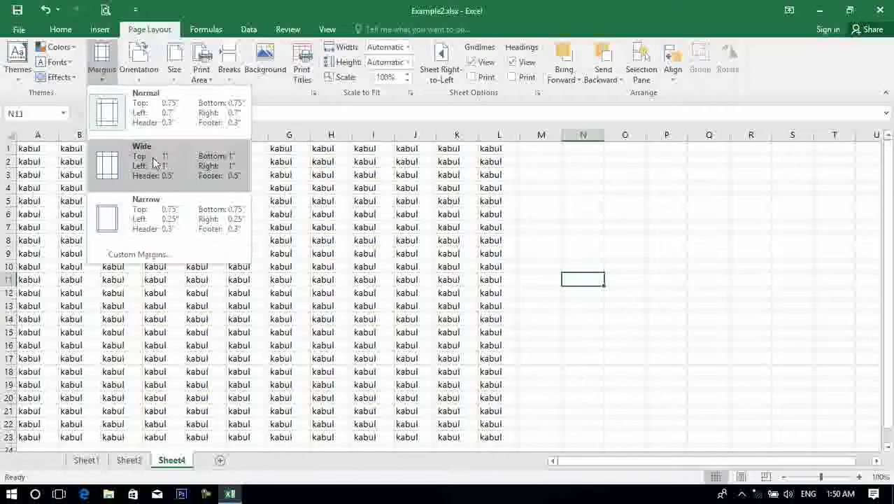
click(171, 115)
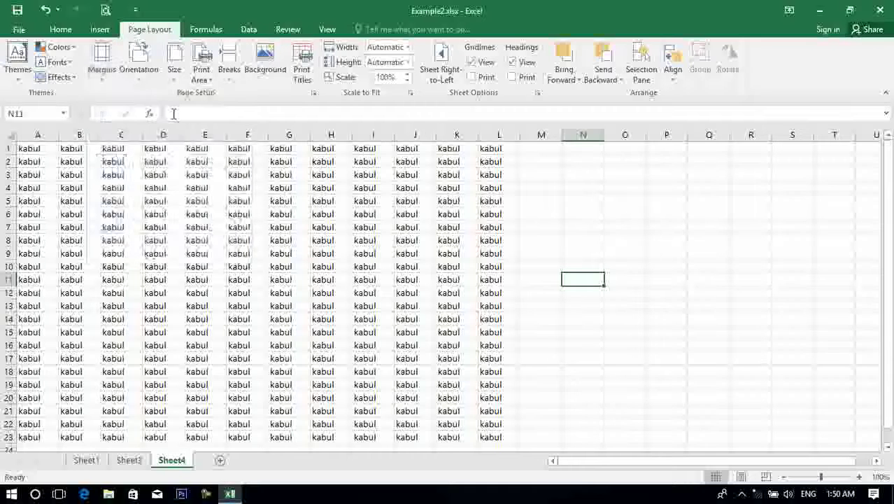
click(386, 289)
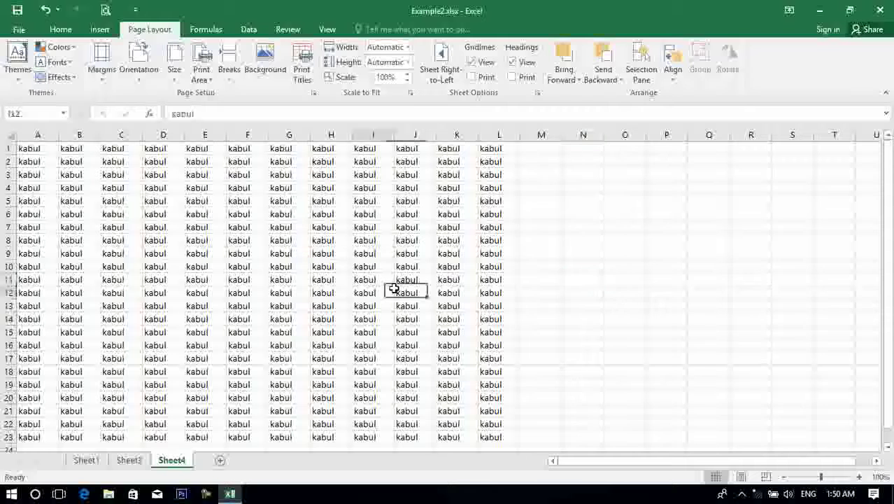
click(102, 63)
click(159, 209)
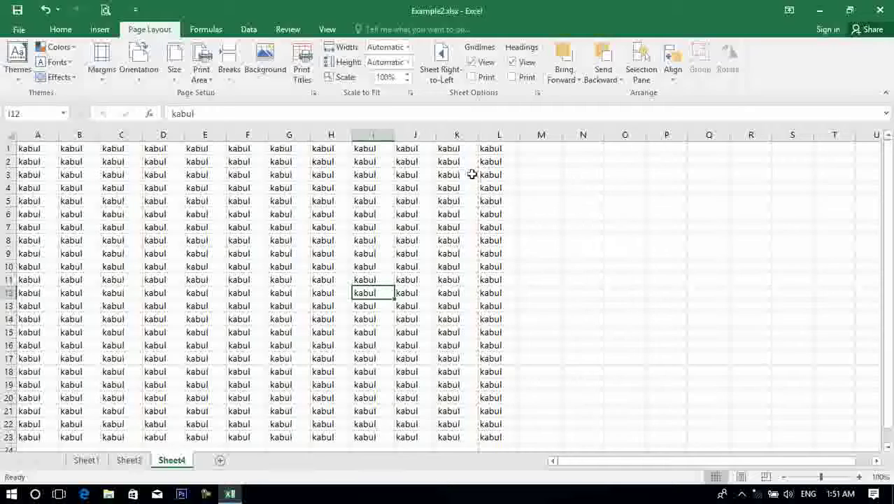
click(112, 70)
click(180, 166)
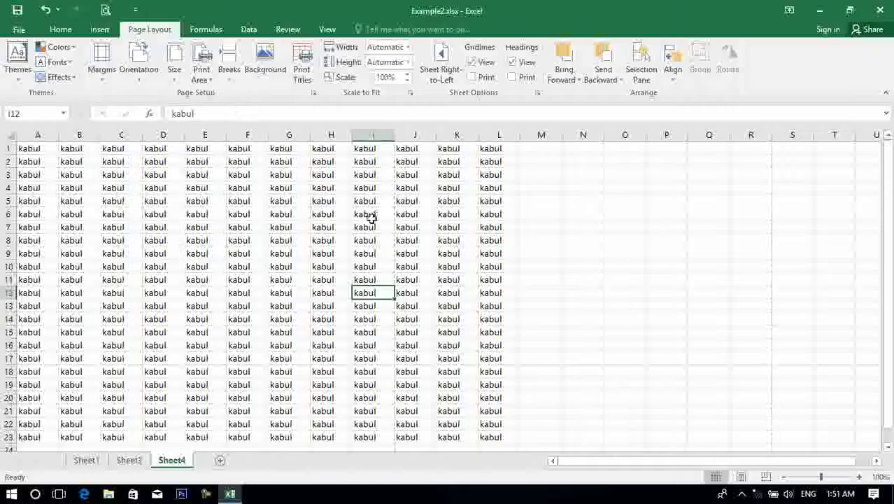
Paste the copied entries into the block J3:L6
click(388, 238)
drag(394, 234, 395, 208)
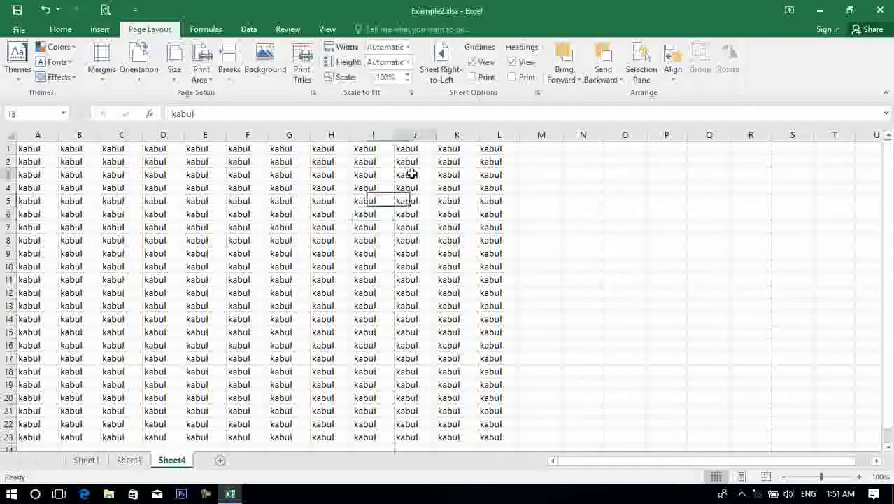
drag(408, 174, 505, 216)
key(ctrl+v)
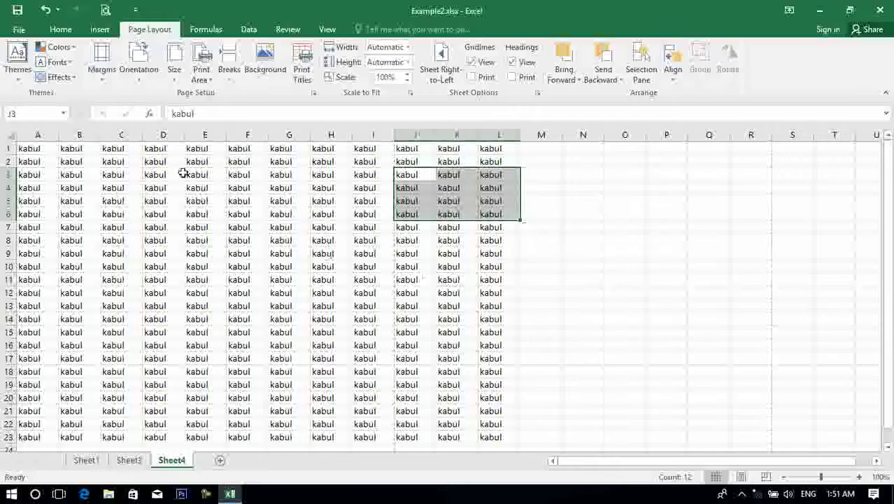
Reapply Normal, then Narrow margins, and bring up the Custom Margins settings
click(107, 76)
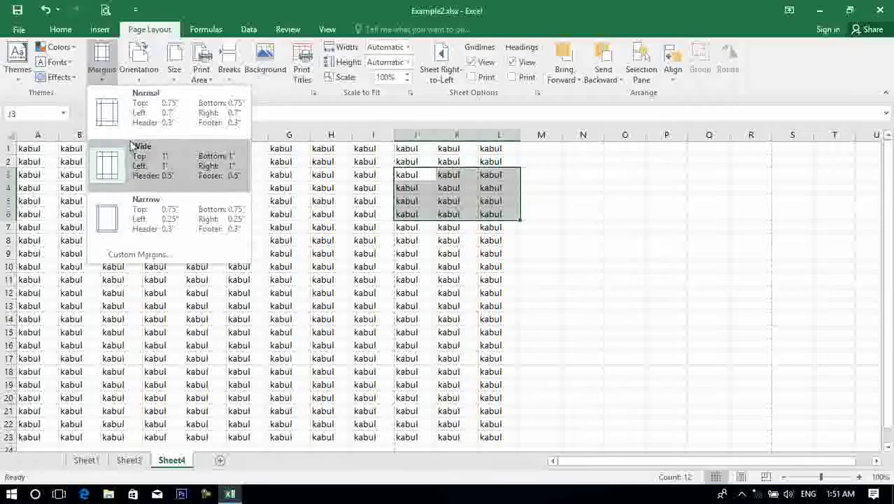
click(161, 113)
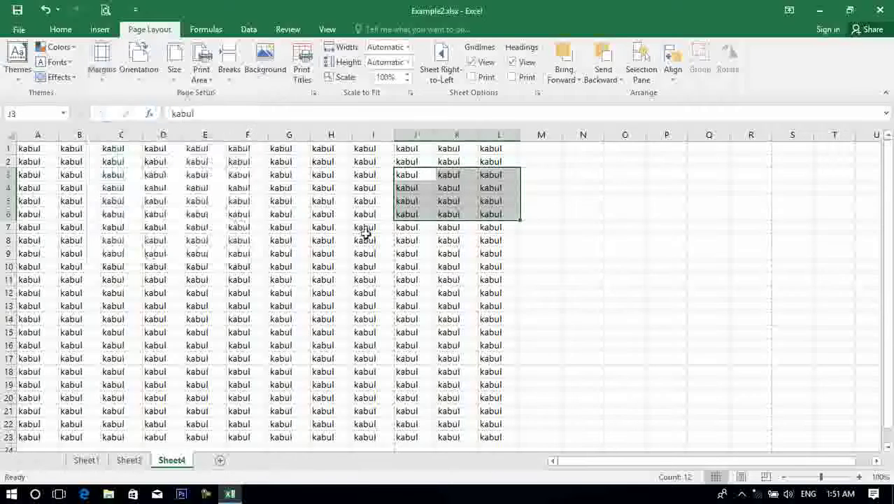
click(441, 272)
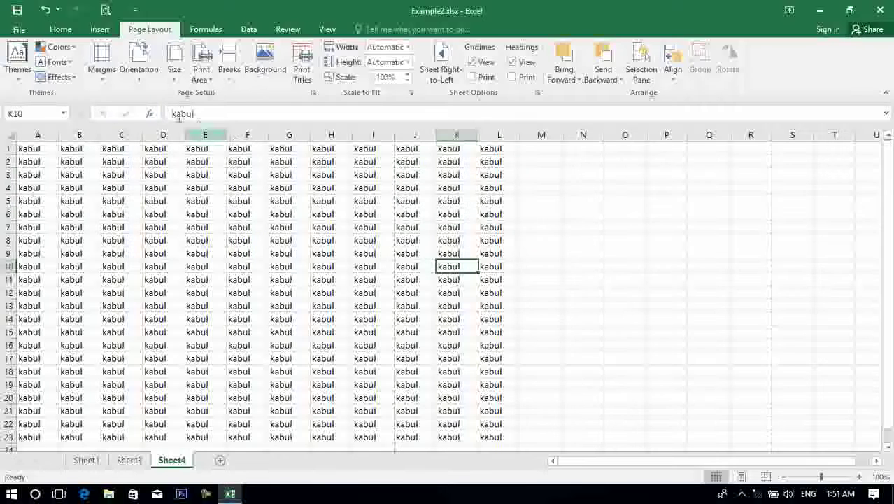
click(102, 62)
click(158, 210)
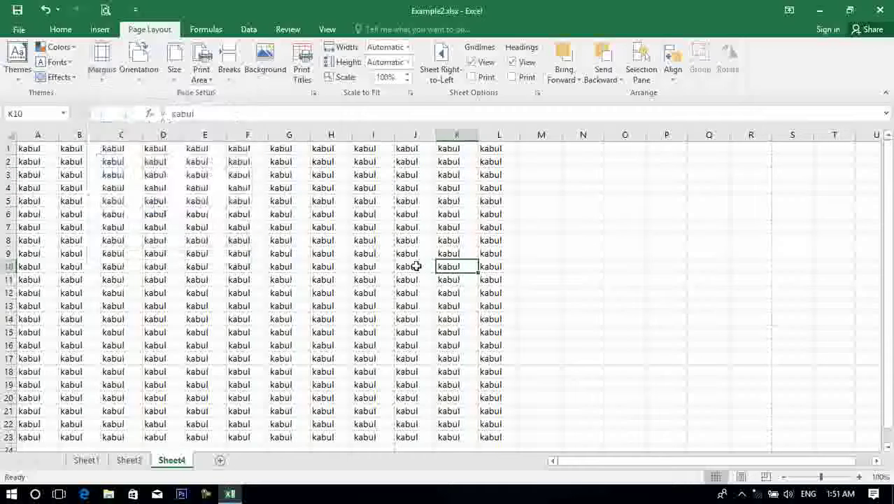
click(514, 212)
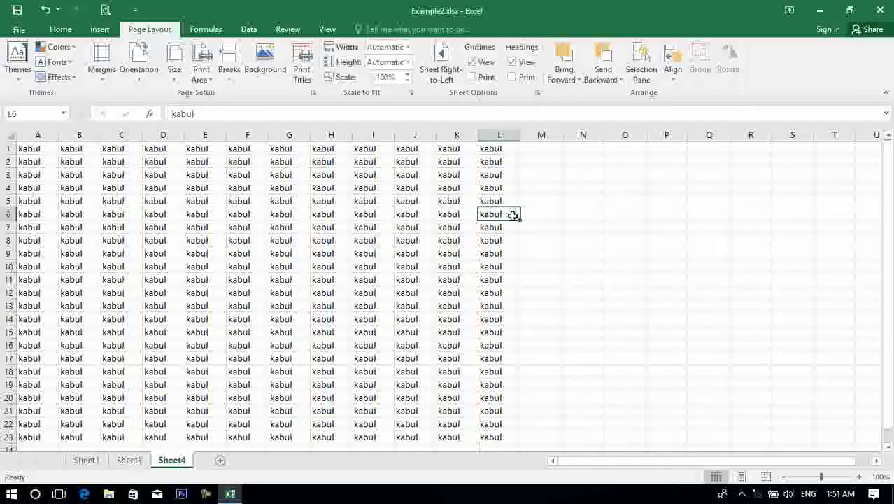
click(239, 199)
click(101, 76)
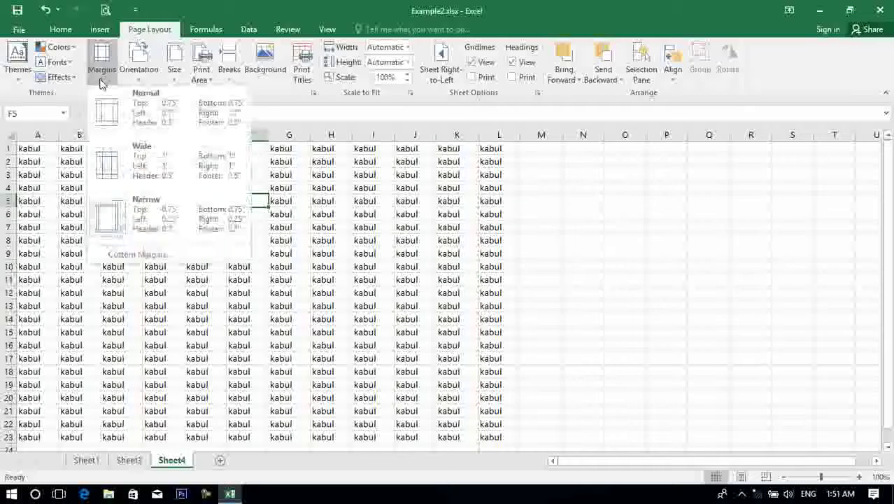
click(150, 259)
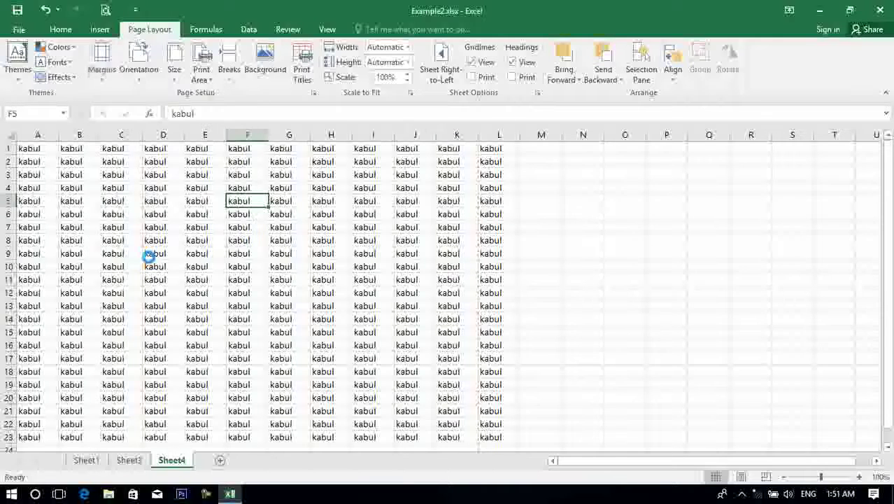
Close and reopen Page Setup from the Page Setup, Scale to Fit and Sheet Options launchers
drag(629, 156, 366, 158)
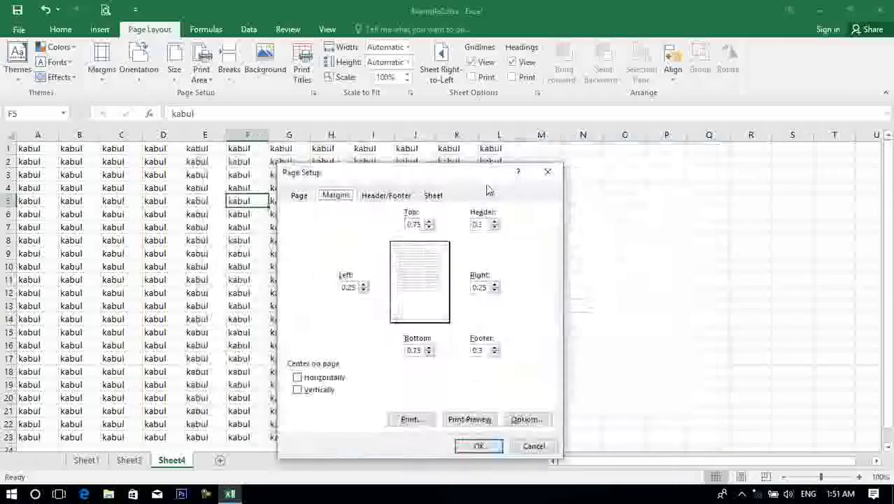
click(441, 157)
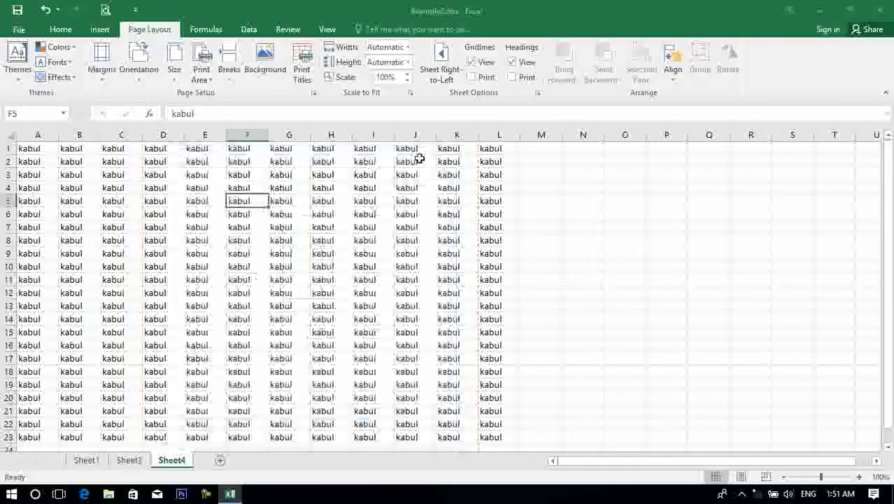
click(314, 92)
drag(389, 156, 403, 156)
click(455, 156)
click(411, 92)
click(455, 156)
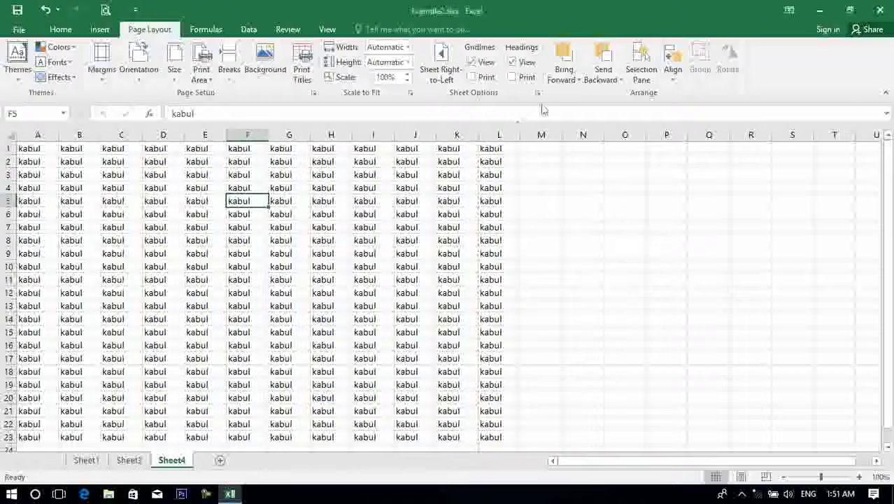
click(537, 93)
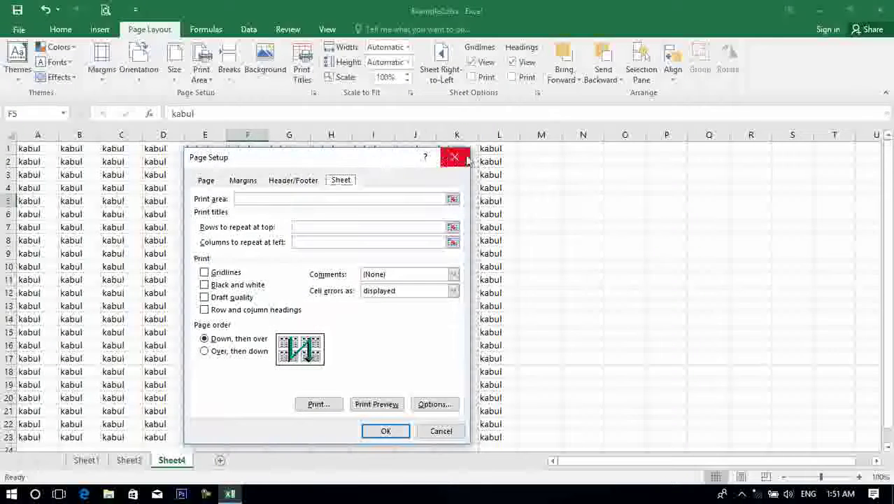
click(454, 156)
Browse the Page, Margins, Header/Footer and Sheet sections of Page Setup, then close it
click(313, 93)
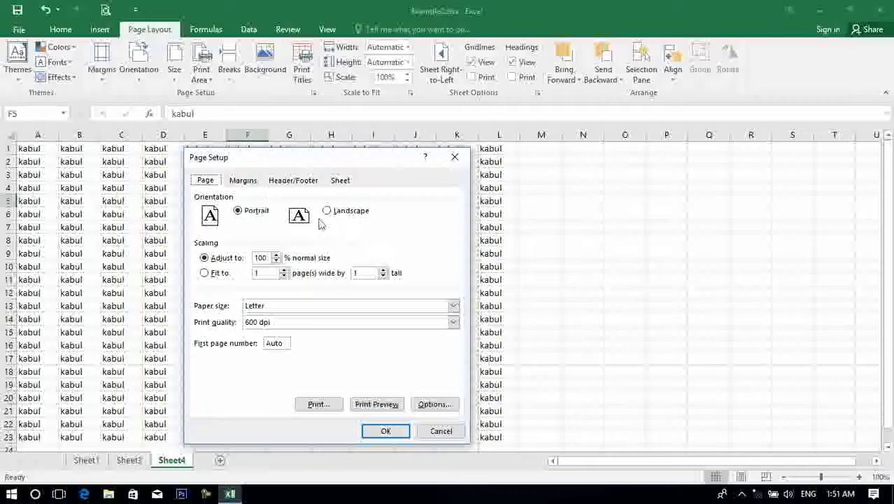
click(238, 181)
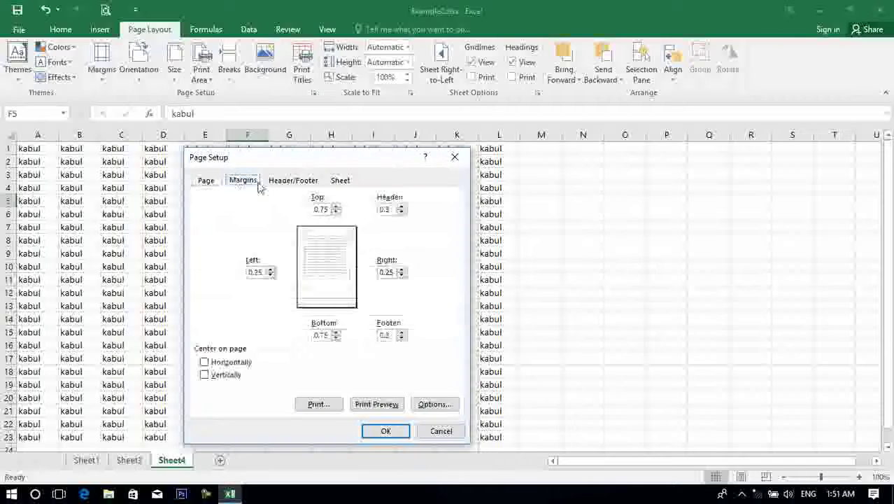
click(287, 181)
click(340, 180)
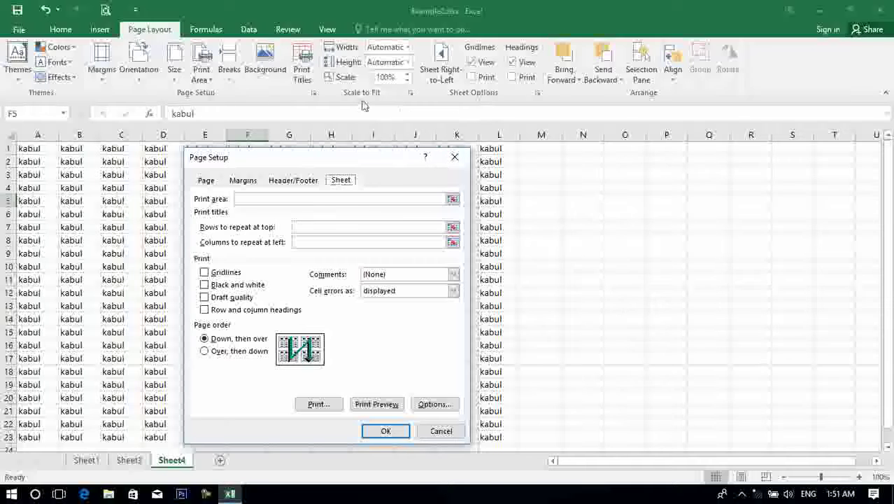
click(252, 182)
click(217, 181)
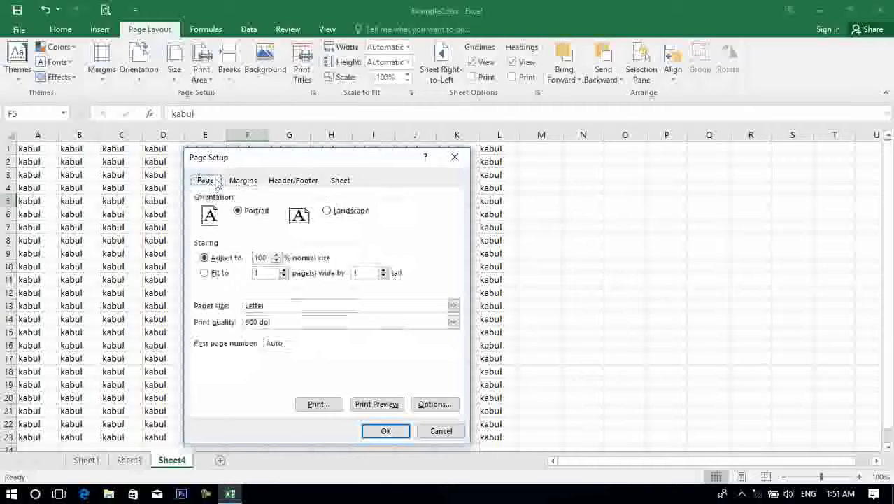
click(246, 181)
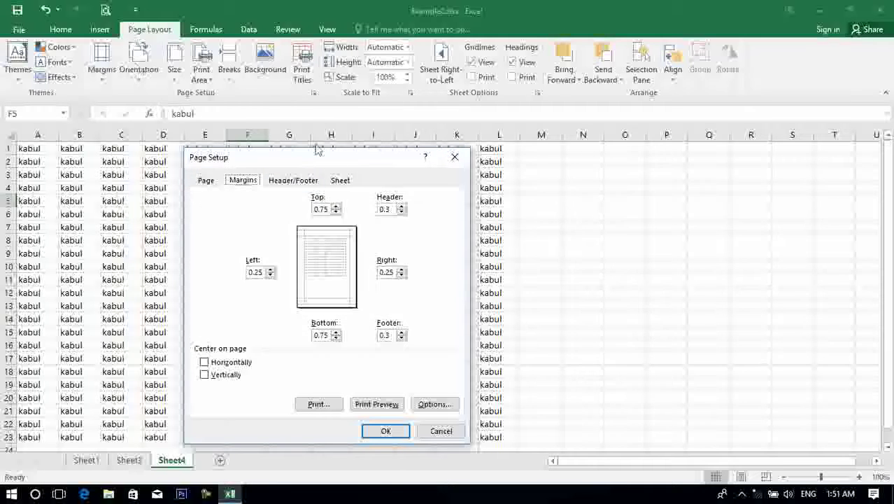
click(455, 157)
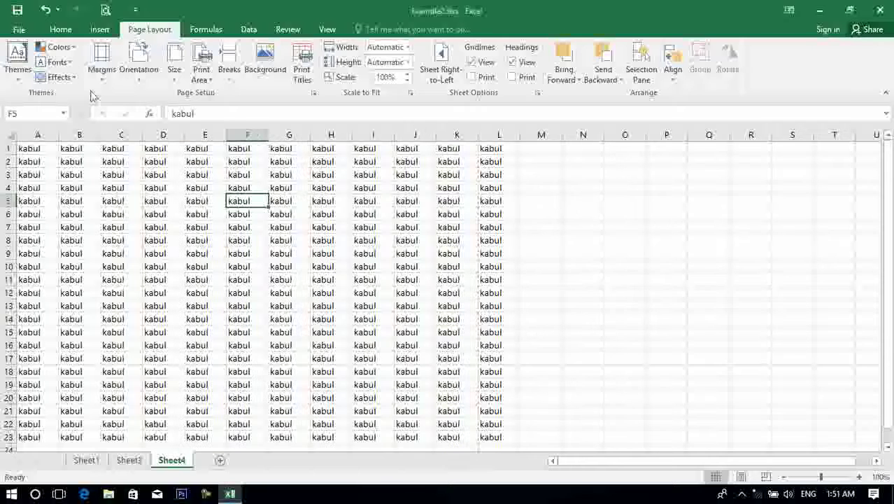
In Custom Margins, check Top/Bottom at 0.75 and Left/Right at 0.25
click(104, 70)
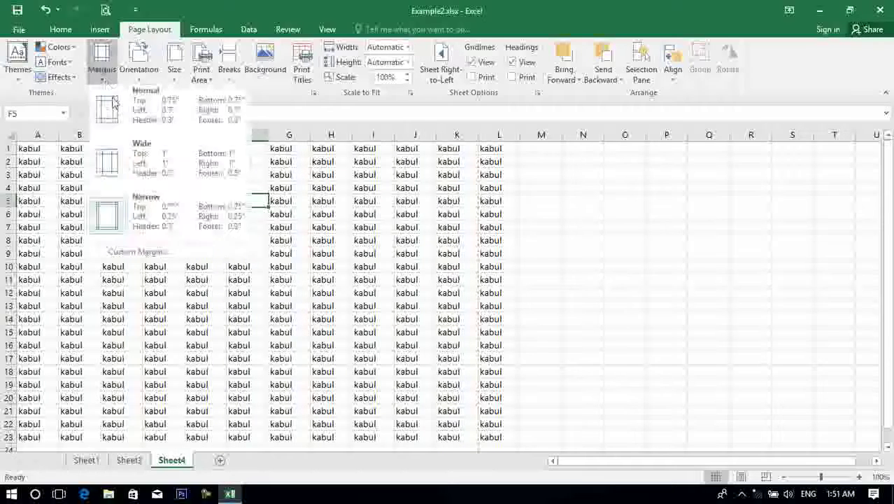
click(181, 252)
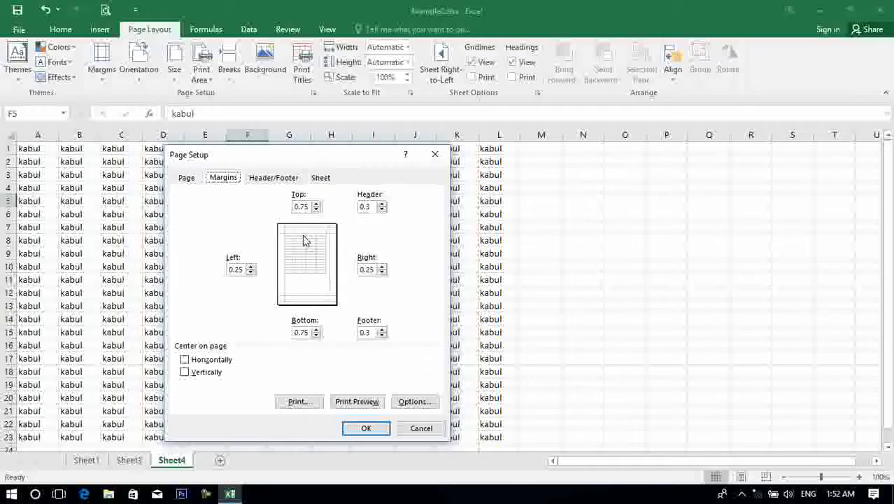
click(310, 206)
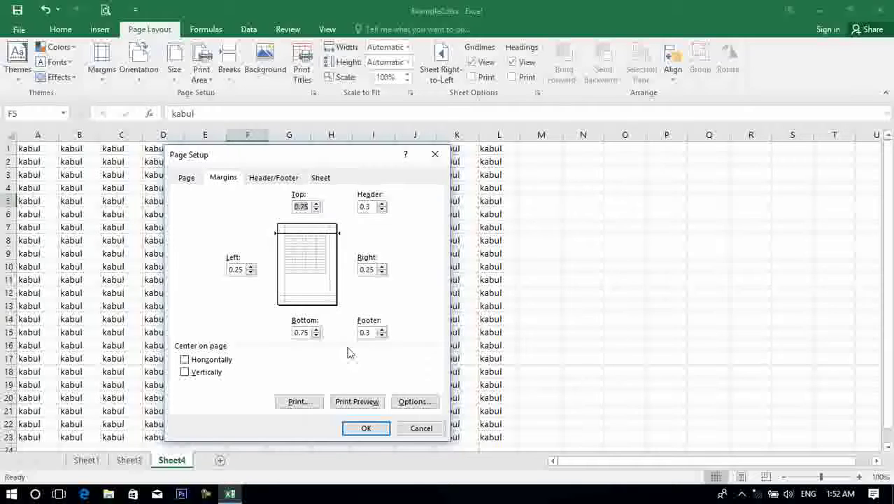
click(287, 332)
click(244, 269)
click(374, 270)
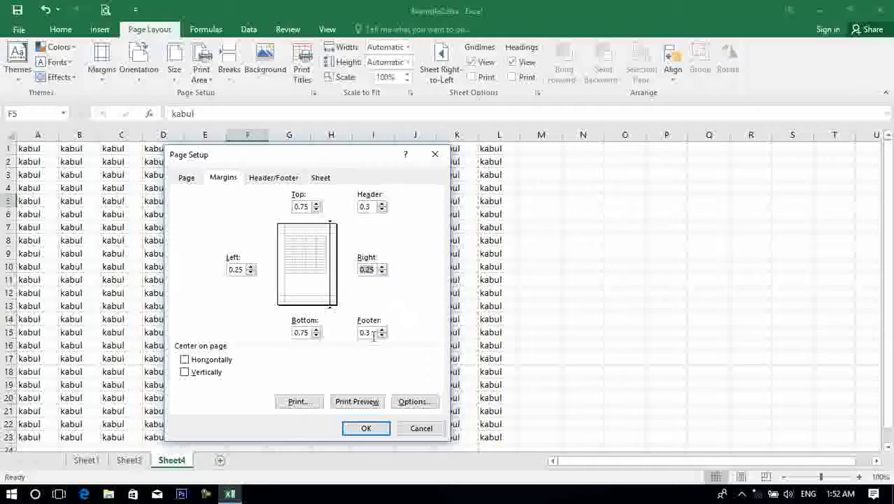
key(Tab)
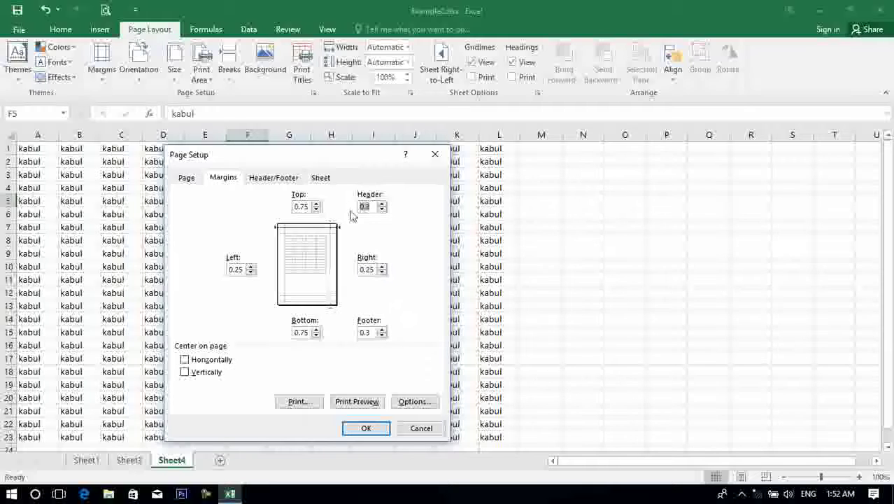
key(Tab)
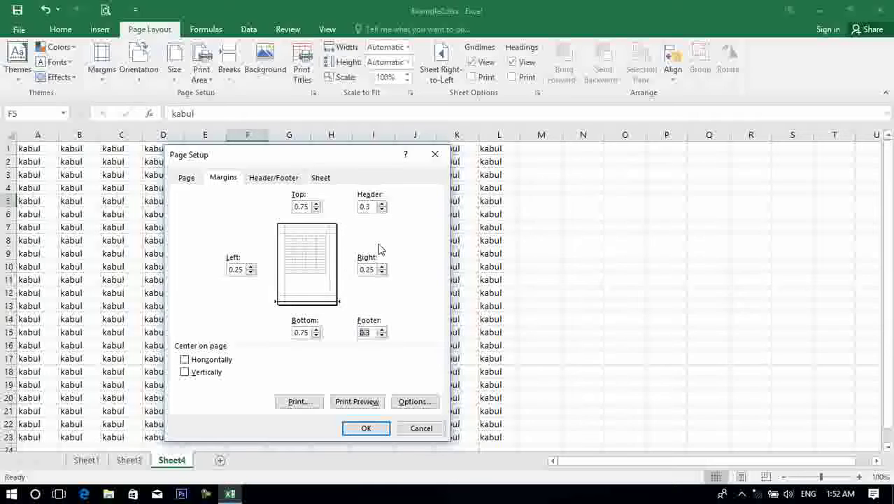
Raise the header and footer margins from 0.3 to 0.55 and confirm
click(381, 204)
click(382, 203)
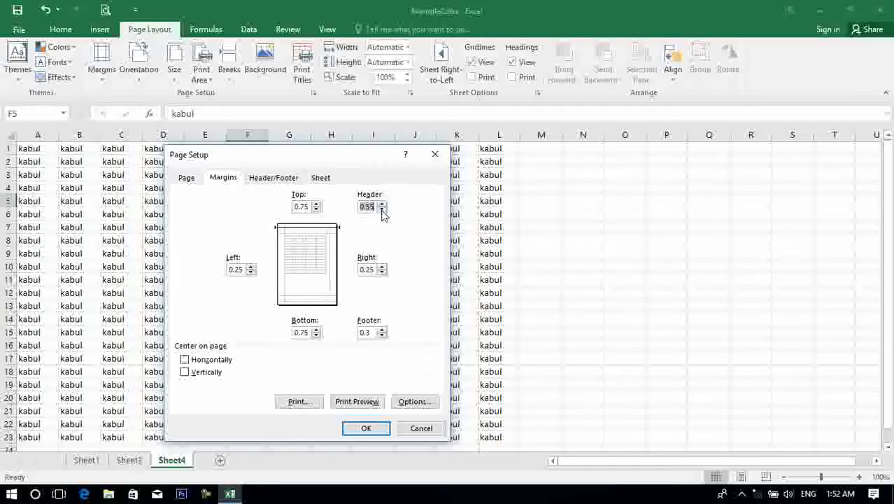
click(382, 330)
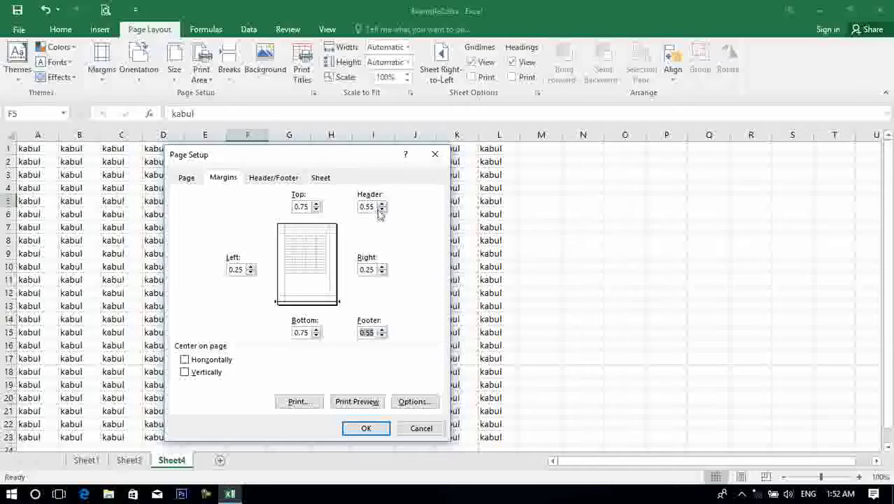
click(366, 429)
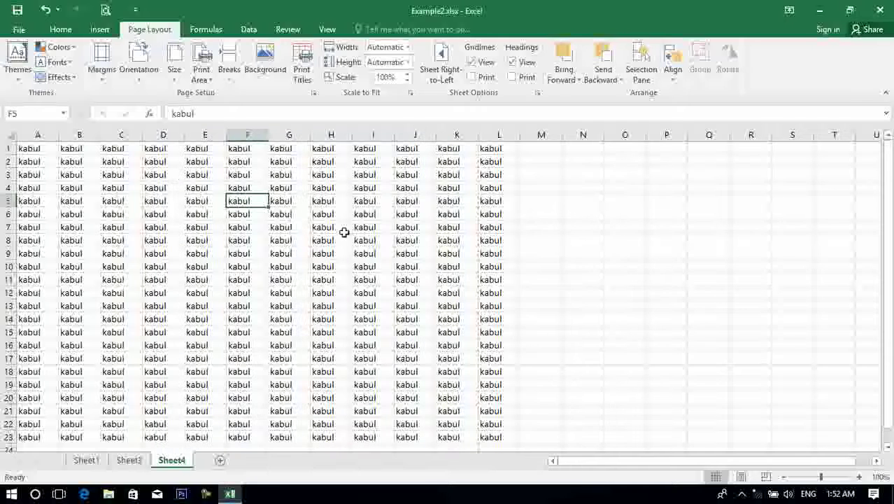
Glance at the print preview, then scroll down and select rows 21–23 of the data
click(105, 9)
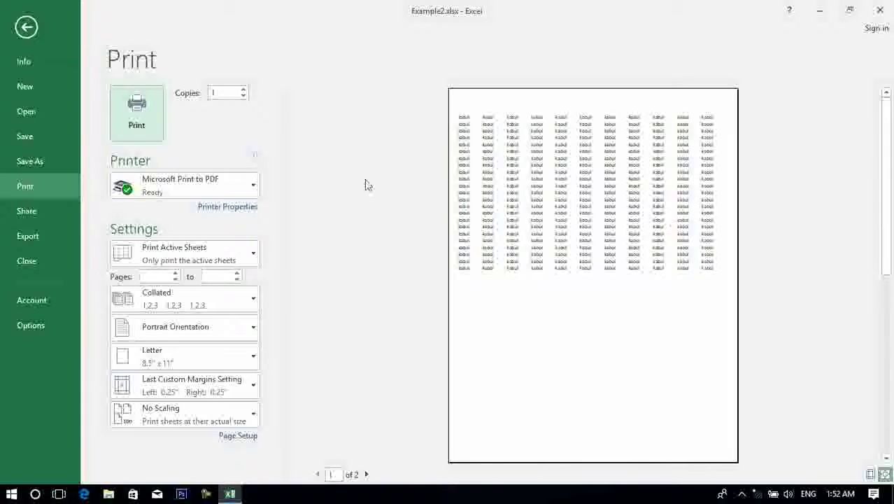
click(26, 27)
scroll(357, 269, down, 3)
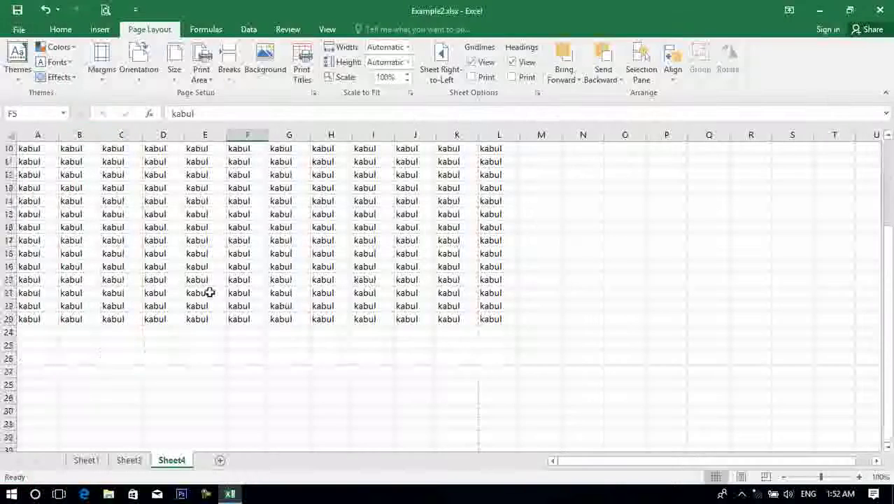
mouse_move(24, 292)
mouse_down()
mouse_move(486, 318)
mouse_move(512, 457)
mouse_move(494, 420)
mouse_up()
click(238, 267)
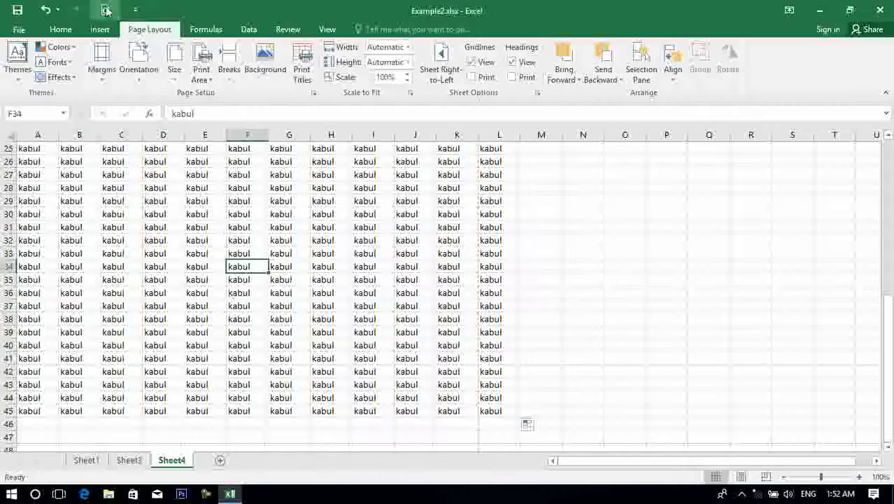
Reopen the print preview with Ctrl+P and view pages 1 and 2 of 2
key(ctrl+p)
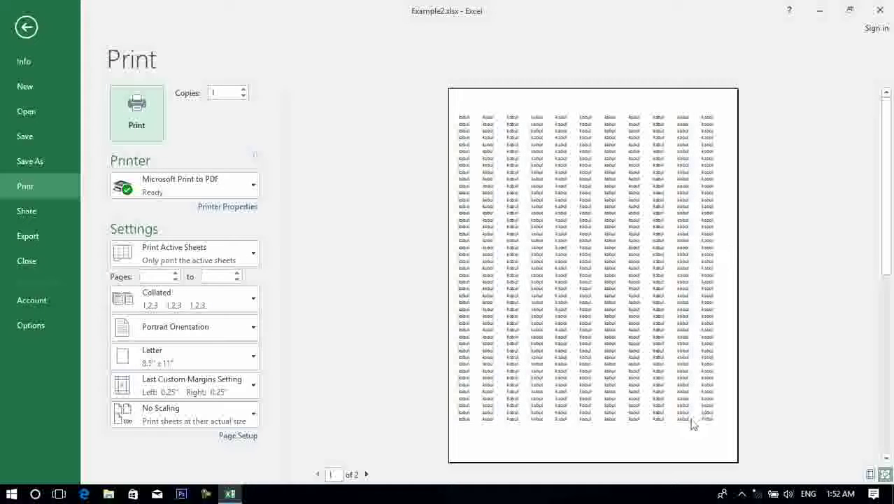
click(365, 474)
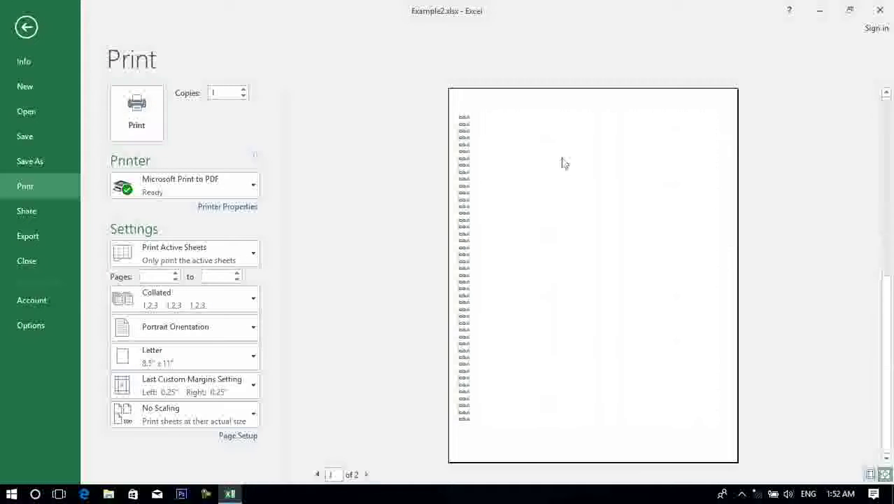
click(317, 475)
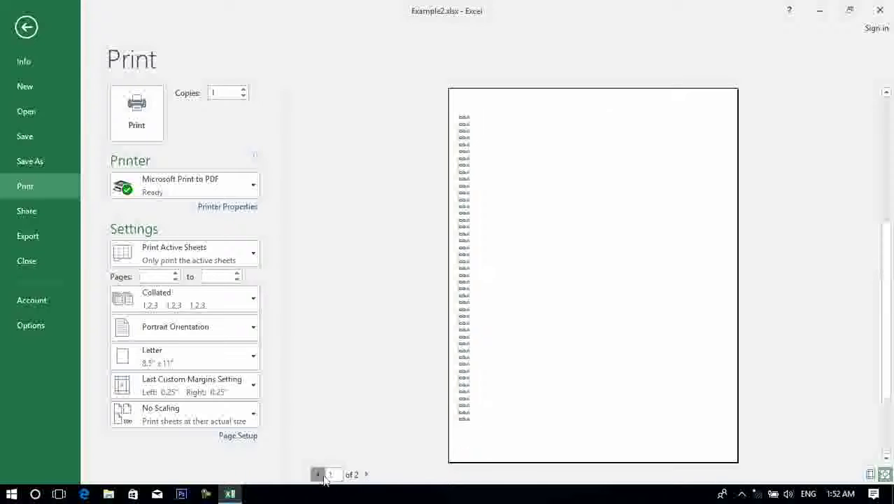
click(26, 26)
In Custom Margins, tick Center on page Horizontally and Vertically, and apply
click(103, 75)
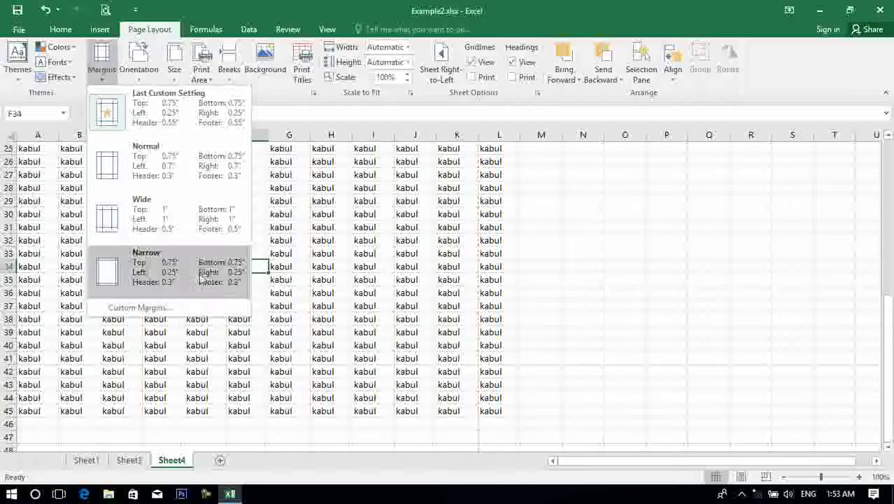
click(129, 305)
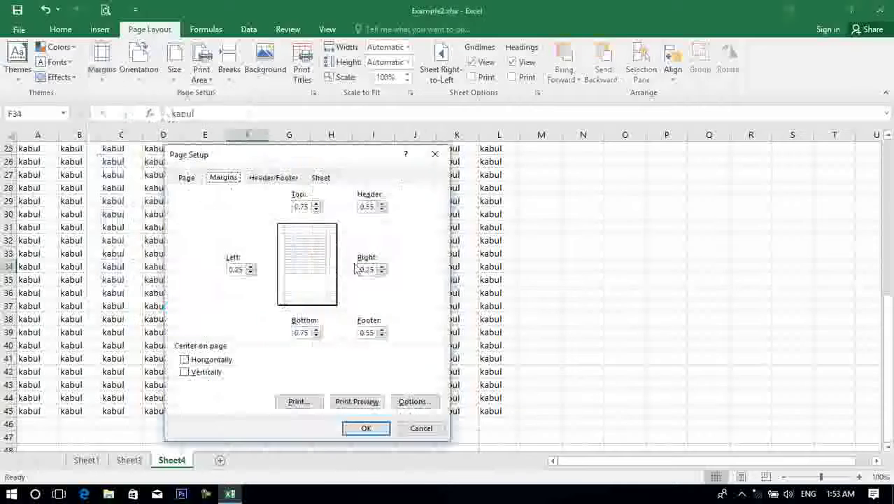
click(208, 360)
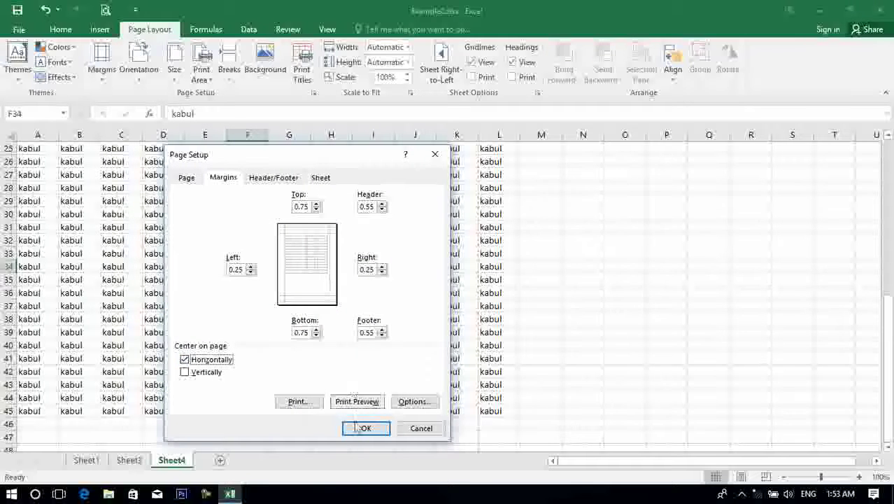
click(200, 373)
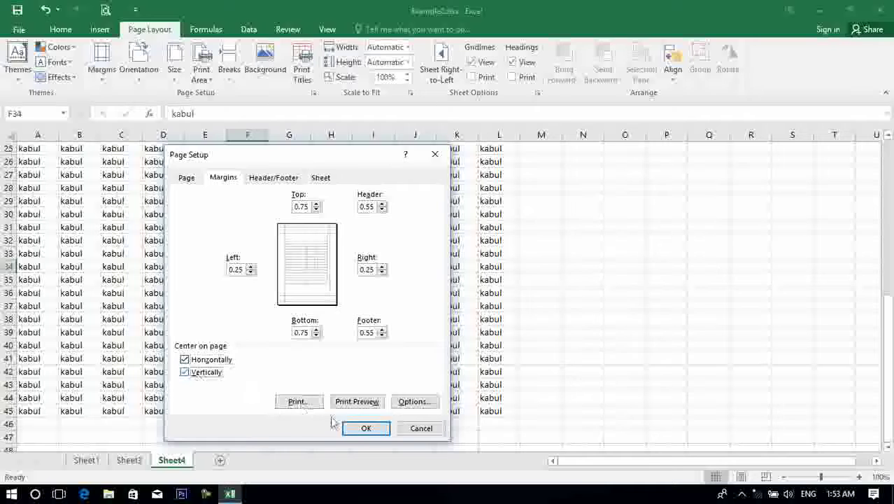
click(363, 429)
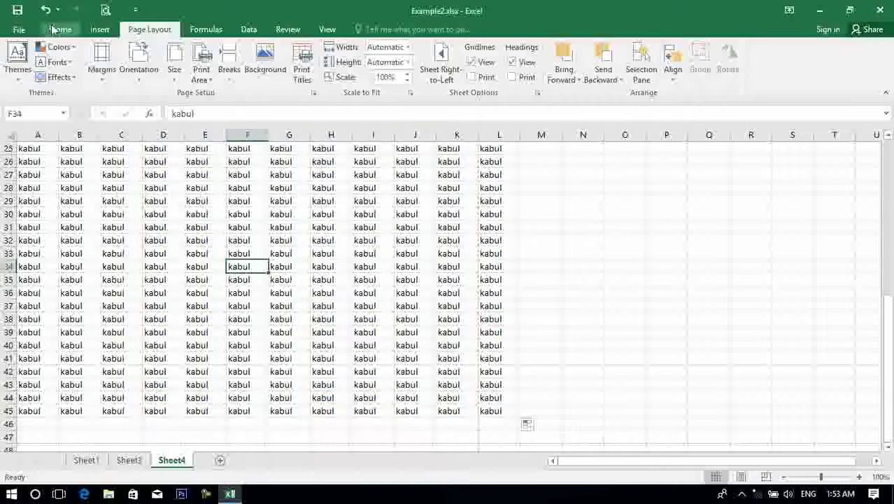
click(108, 12)
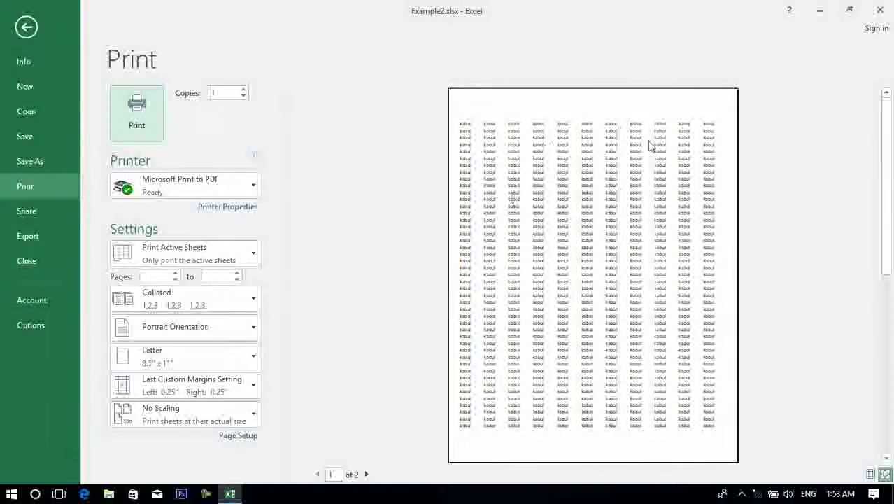
click(26, 27)
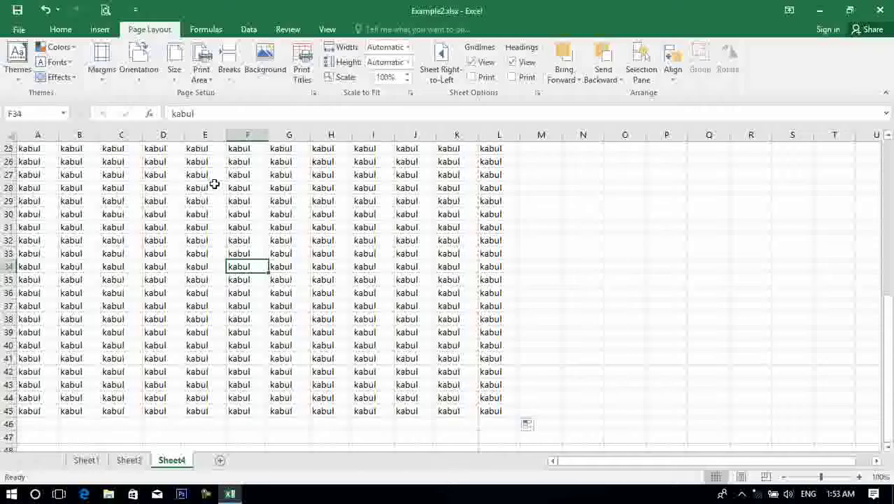
click(163, 237)
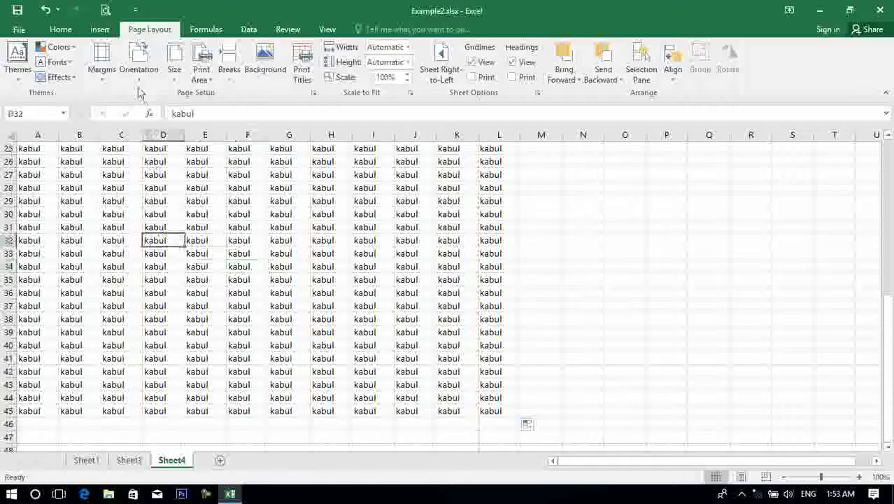
click(102, 70)
click(194, 309)
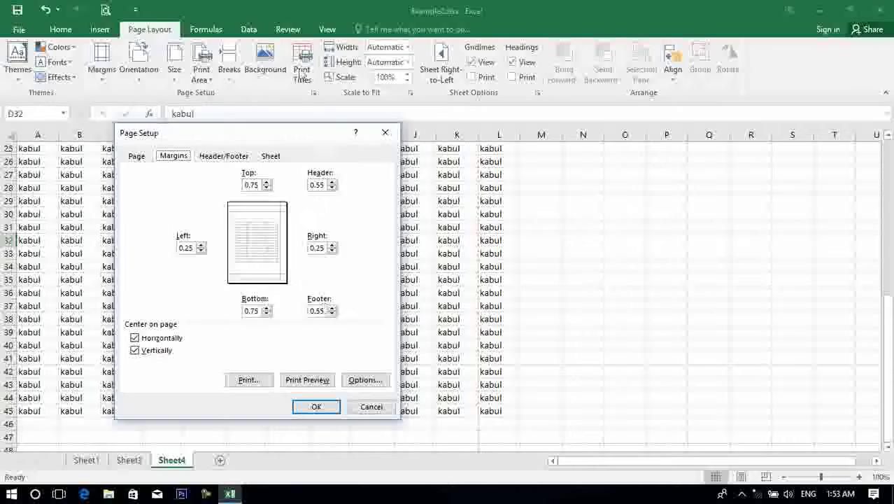
click(381, 410)
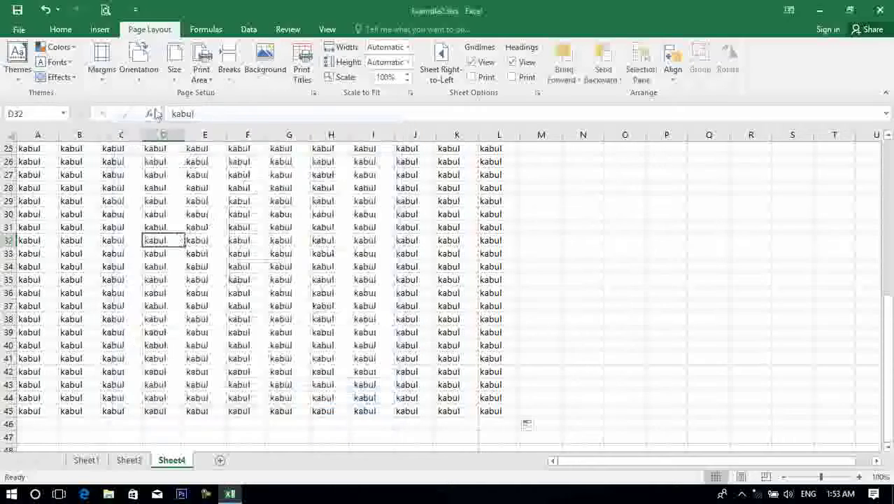
click(138, 69)
click(174, 132)
click(143, 70)
click(164, 102)
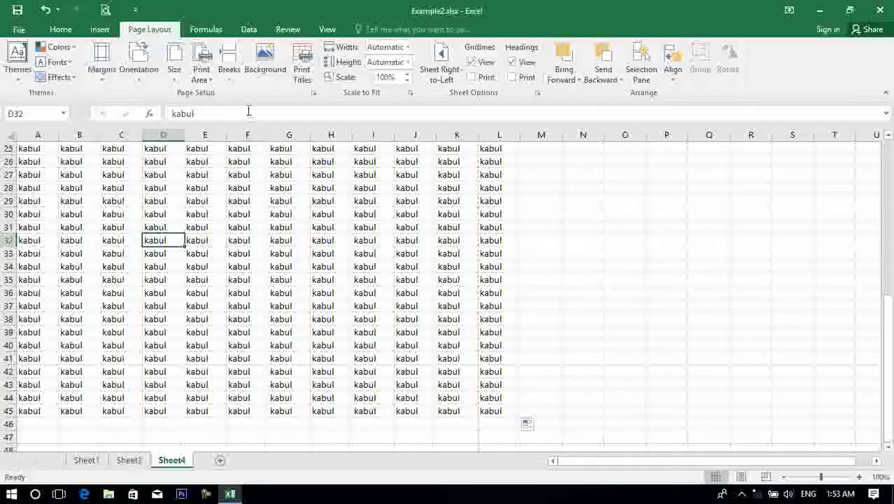
Set Sheet4's paper size to A4 and inspect the grid's extent around columns K–L and below the data
click(175, 77)
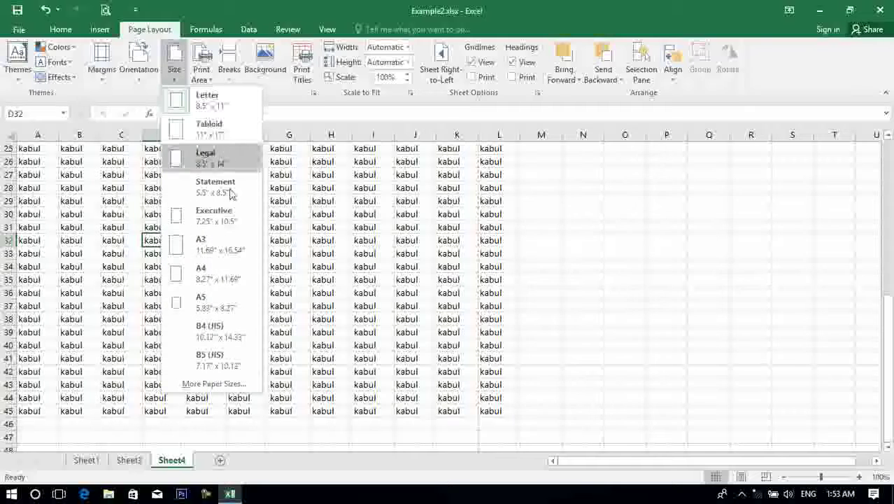
click(212, 269)
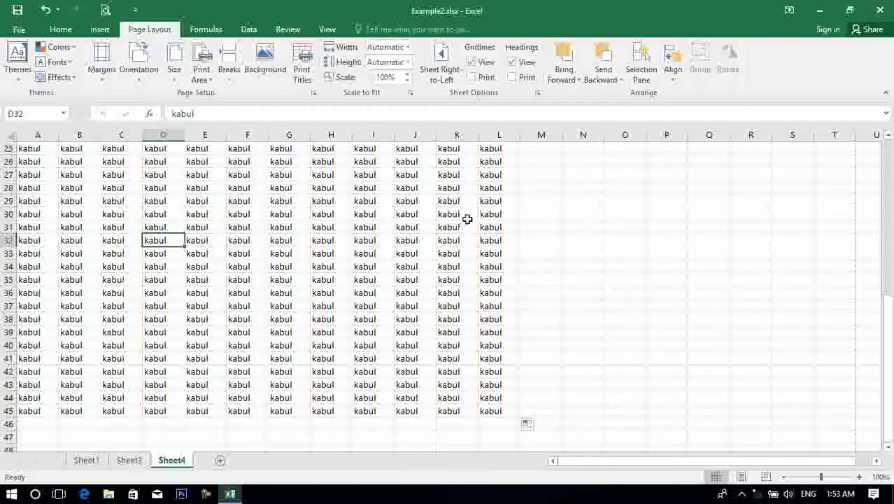
drag(448, 175, 492, 225)
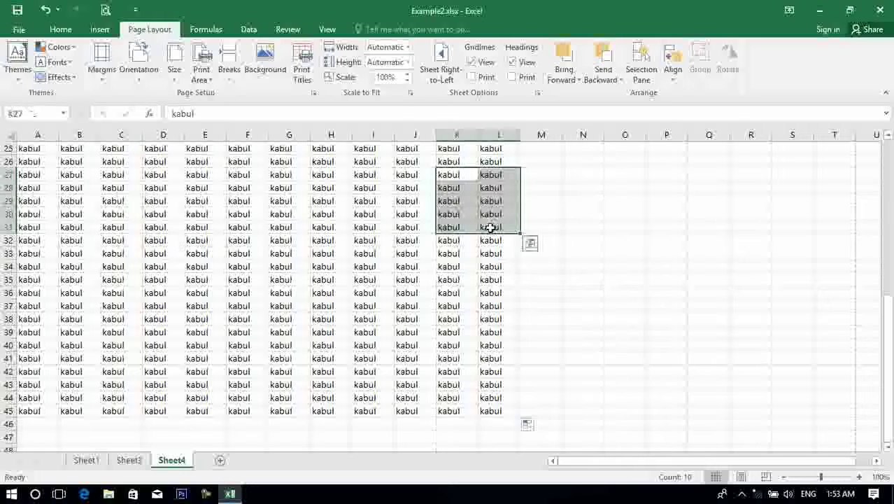
click(199, 214)
scroll(309, 364, down, 3)
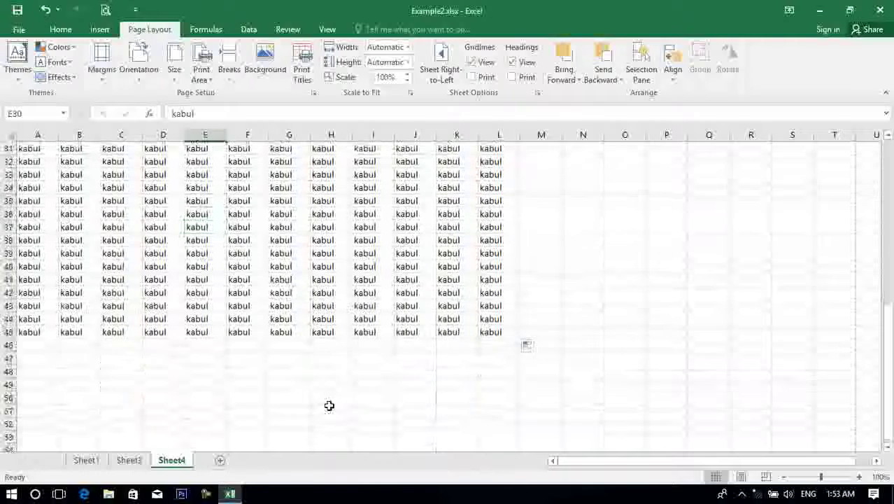
click(310, 358)
drag(311, 358, 280, 297)
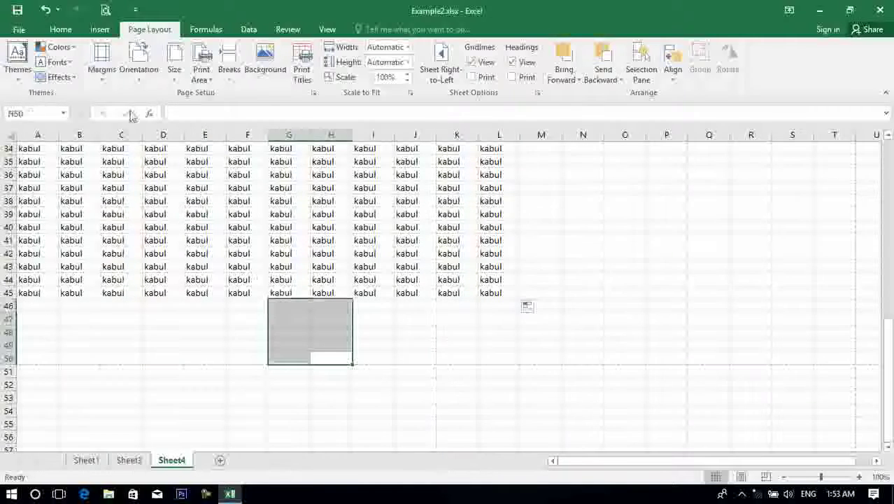
Check the A4 layout in Print Preview, then return to the sheet and reselect cells near row 38
click(105, 9)
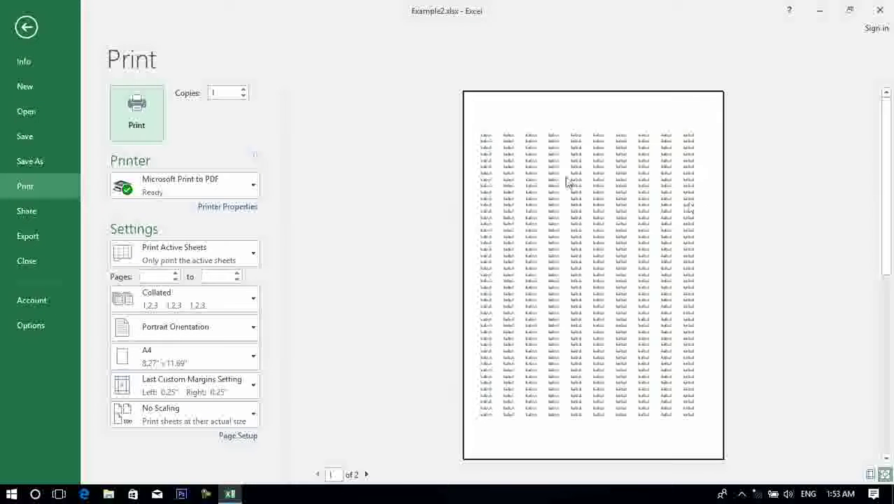
click(26, 27)
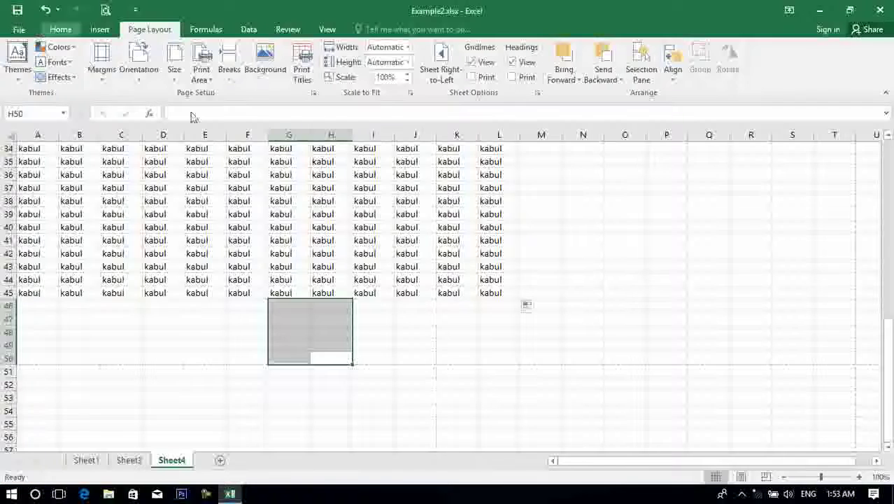
click(199, 201)
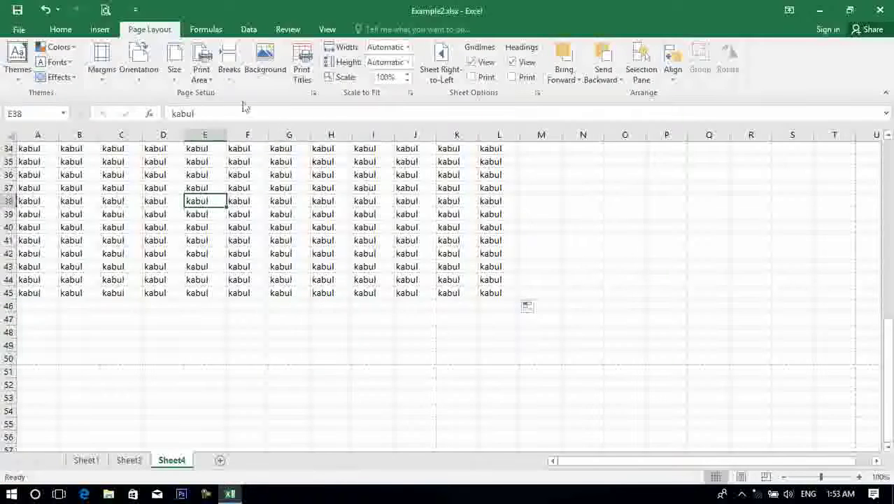
mouse_move(490, 292)
mouse_down()
mouse_move(449, 216)
mouse_move(457, 130)
mouse_up()
click(303, 267)
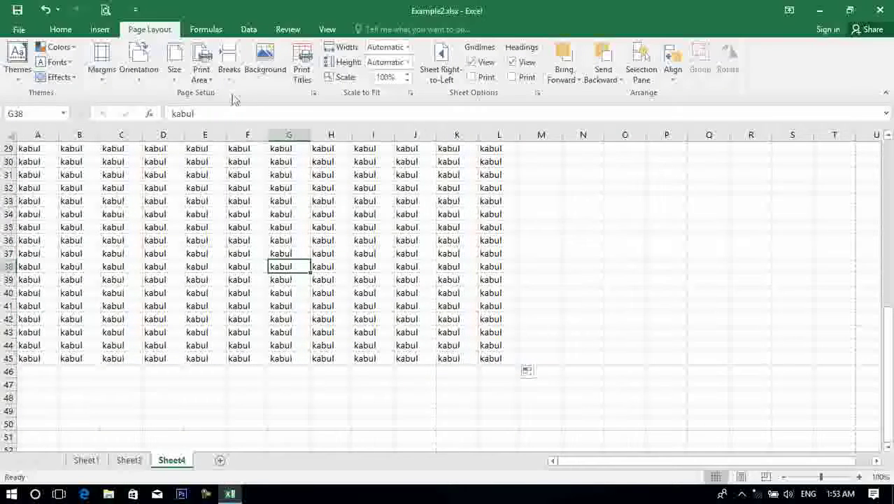
click(174, 70)
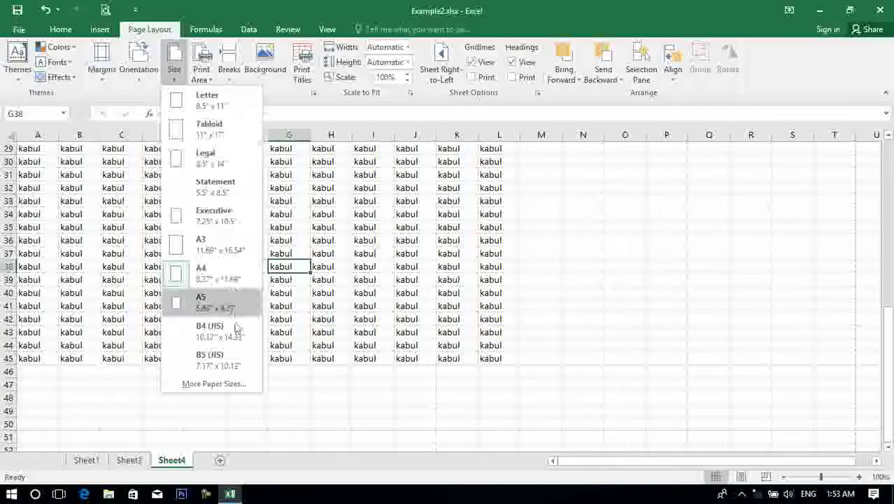
click(210, 383)
drag(305, 138, 390, 137)
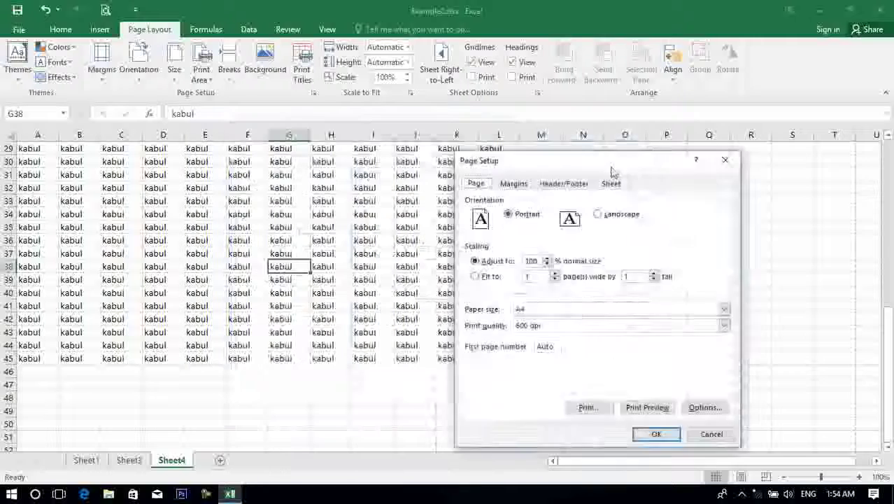
drag(323, 138, 685, 173)
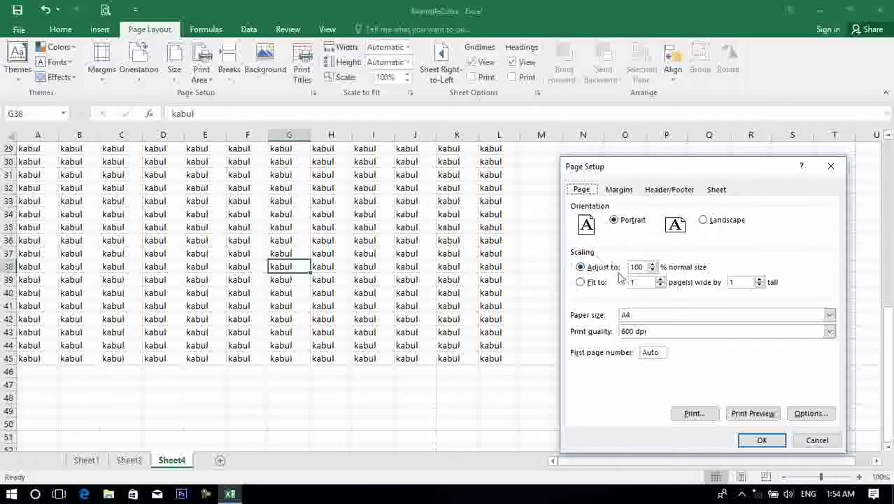
drag(644, 266, 621, 267)
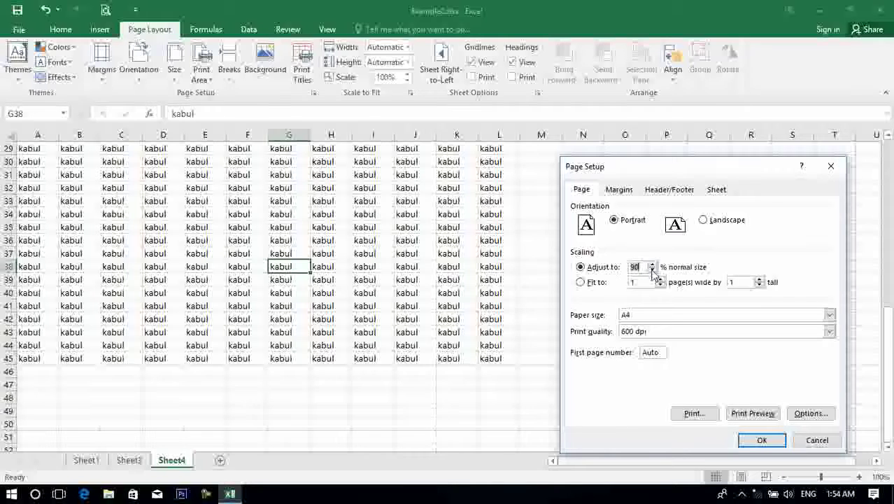
click(761, 440)
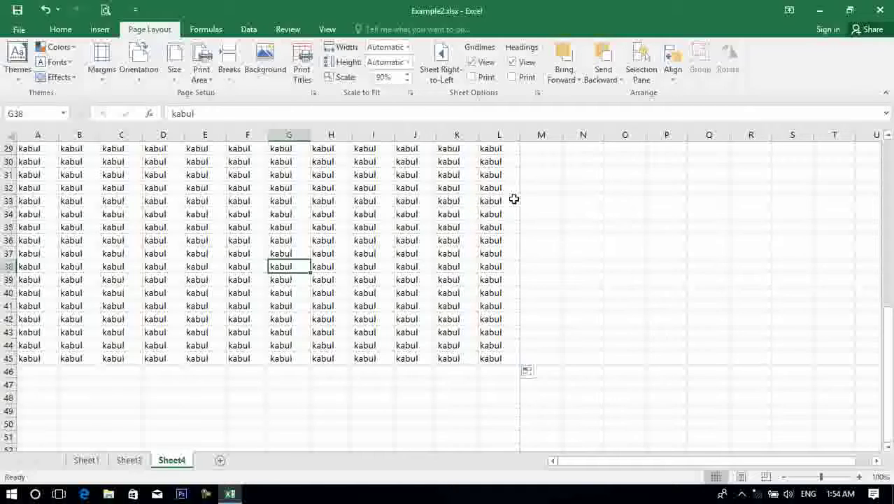
key(ctrl+z)
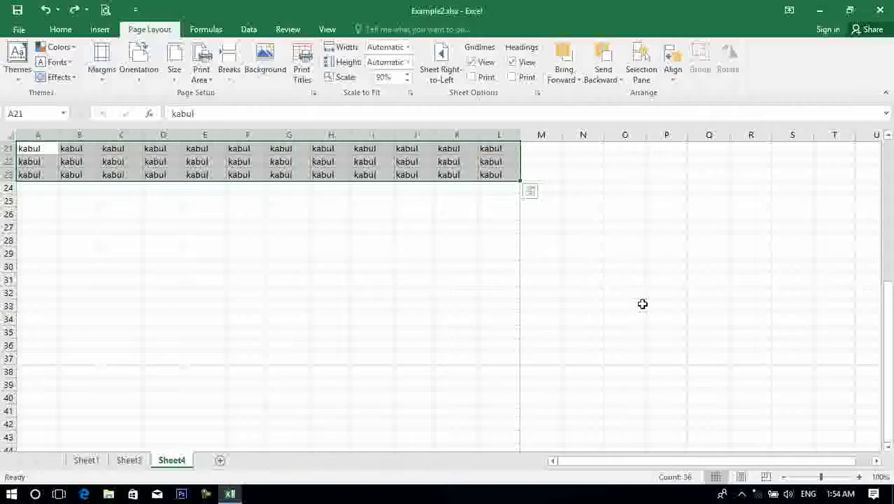
key(ctrl+y)
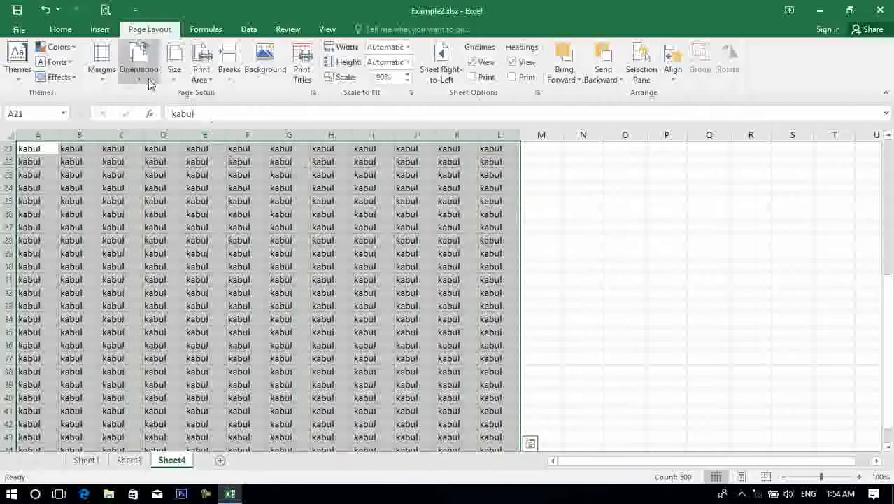
click(174, 77)
click(213, 329)
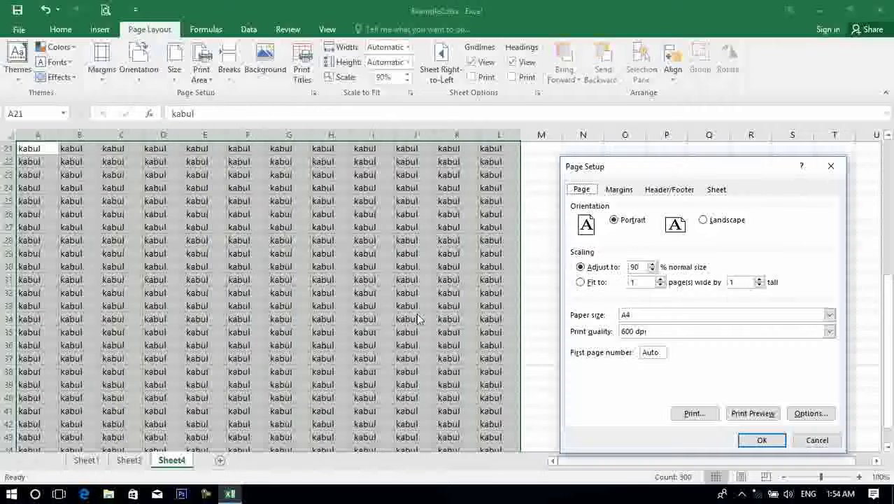
double_click(640, 267)
text(100)
key(Return)
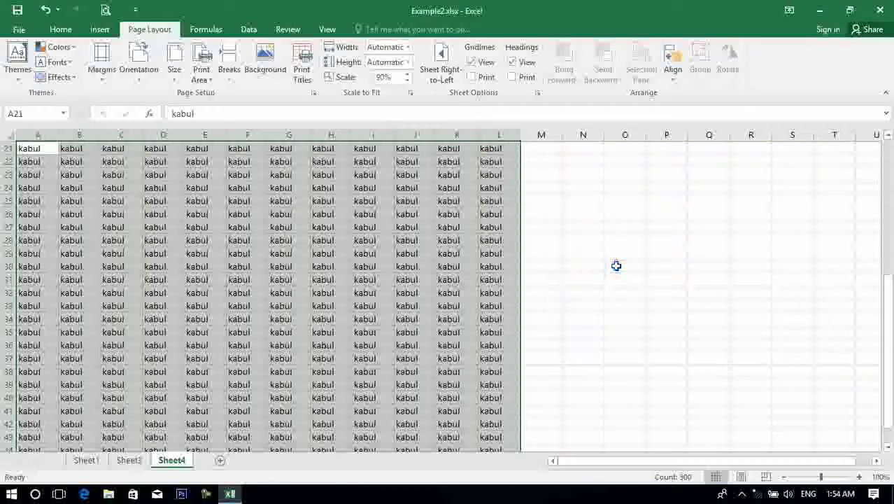
click(489, 240)
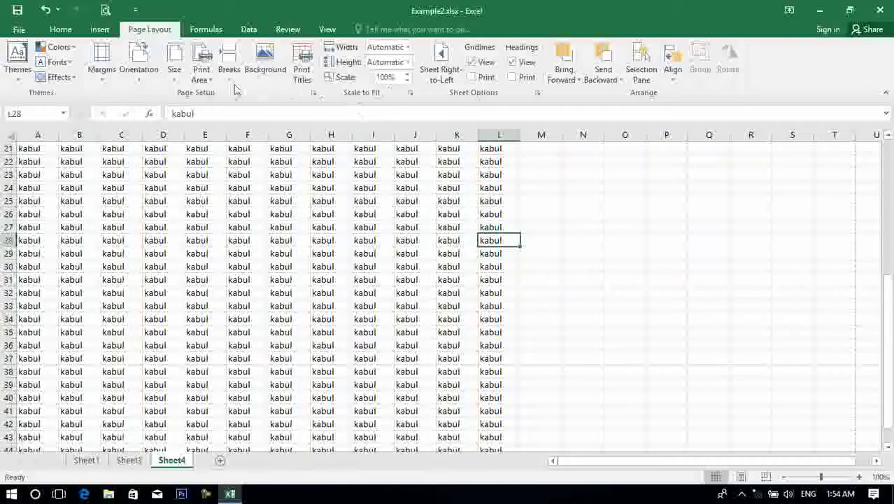
Scale Sheet4 to fit 1 page wide by 2 pages tall, then verify it in the print preview
click(174, 73)
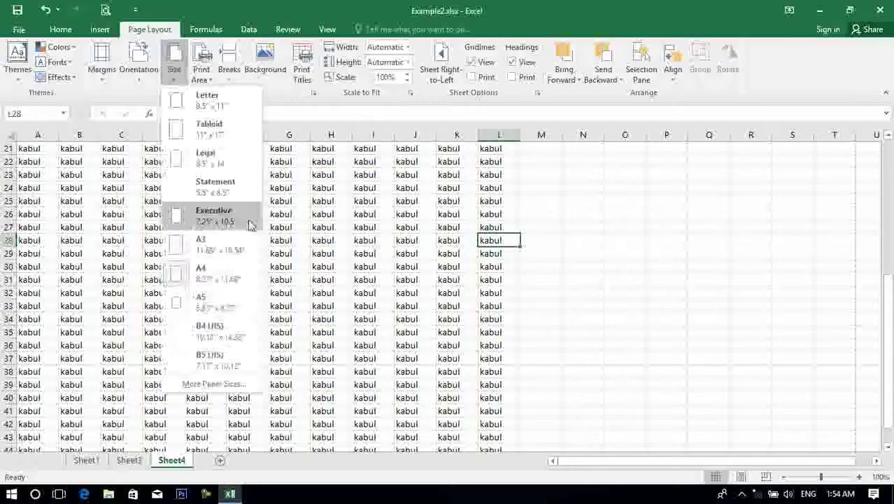
click(214, 384)
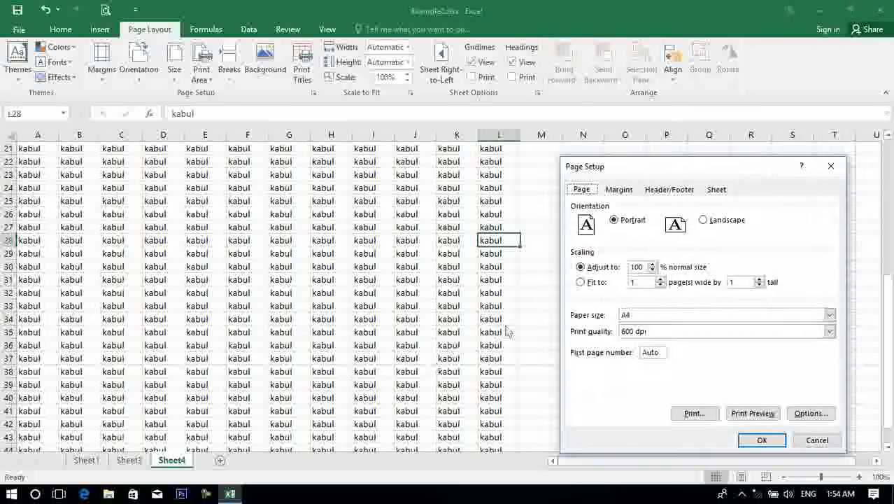
double_click(644, 282)
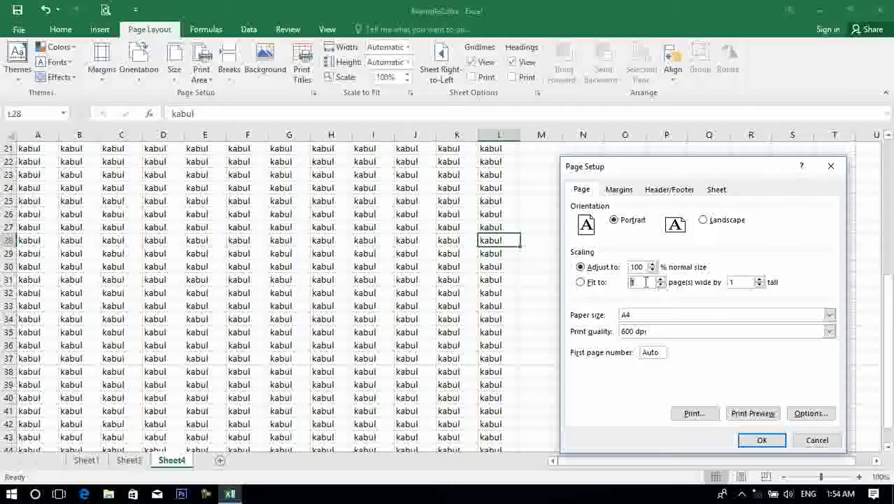
double_click(734, 282)
text(2)
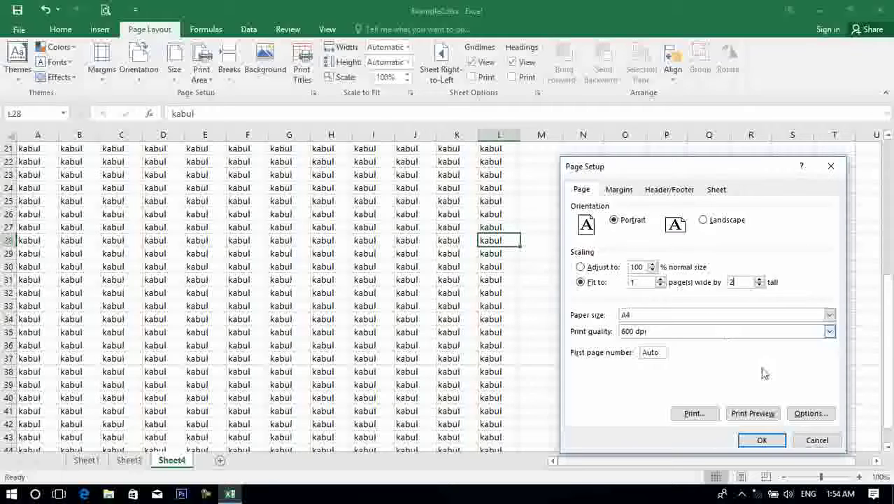
click(762, 439)
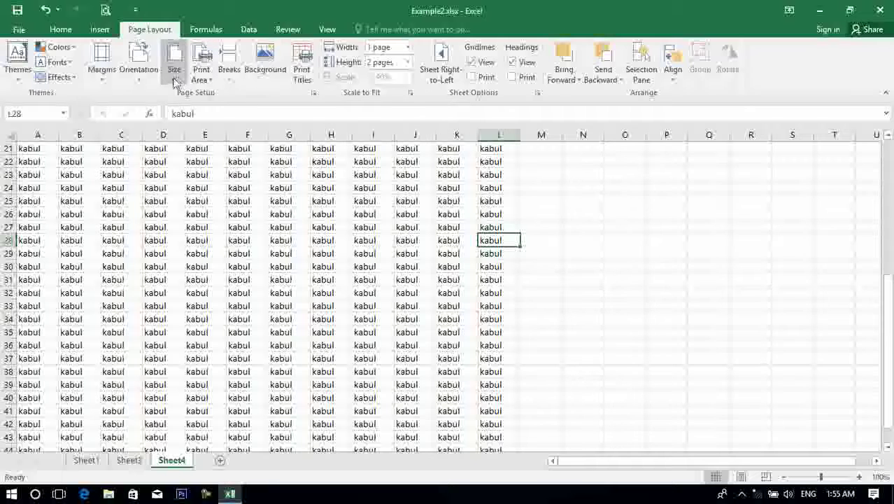
click(105, 9)
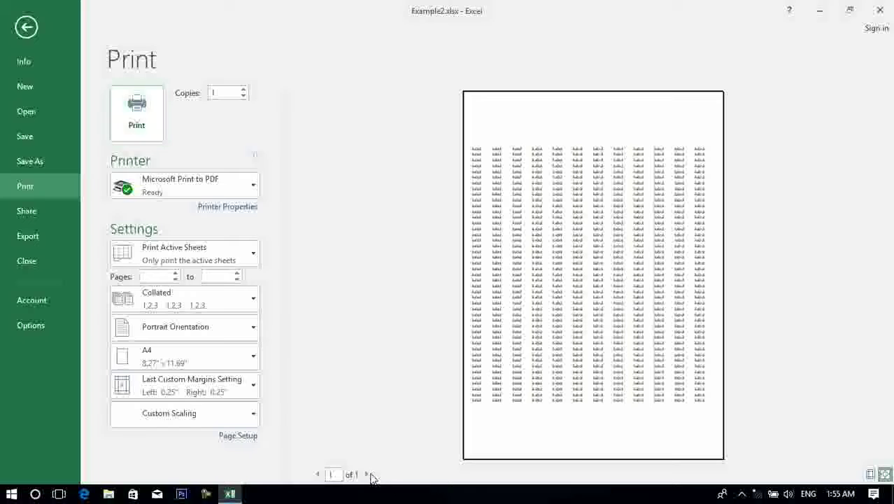
click(21, 28)
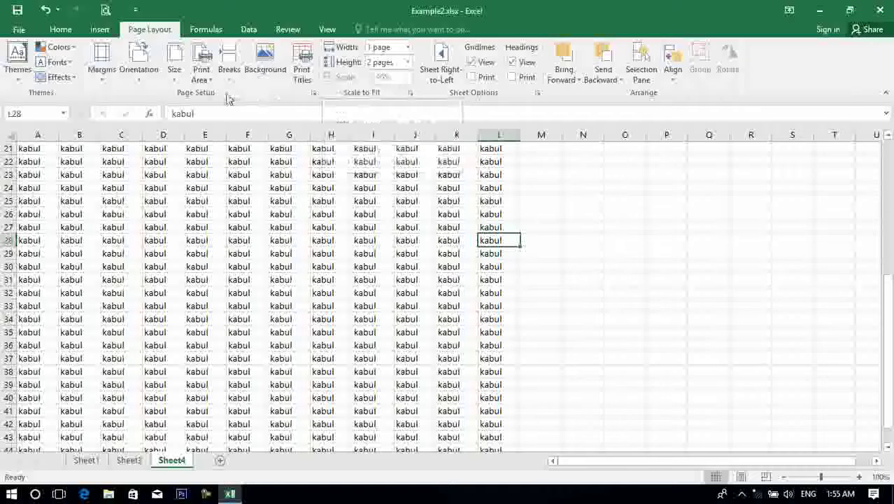
Reopen Page Setup for Sheet4, keeping A4 paper size and 600 dpi print quality
click(174, 70)
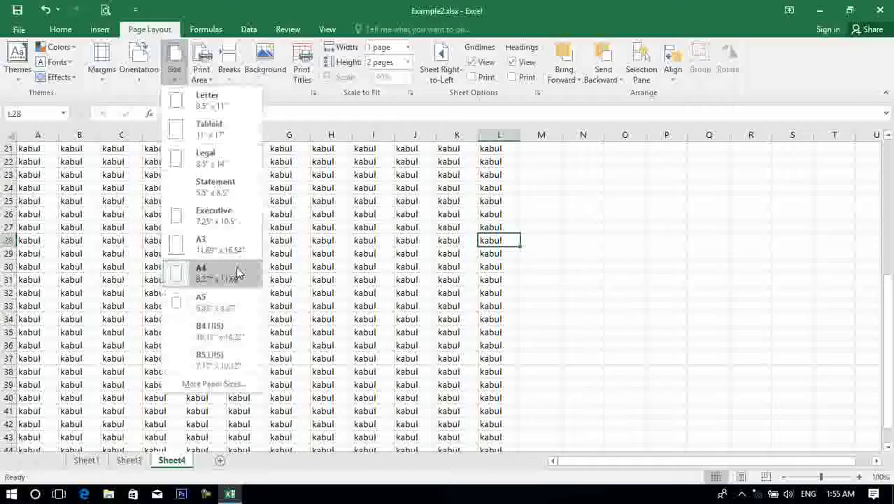
click(217, 383)
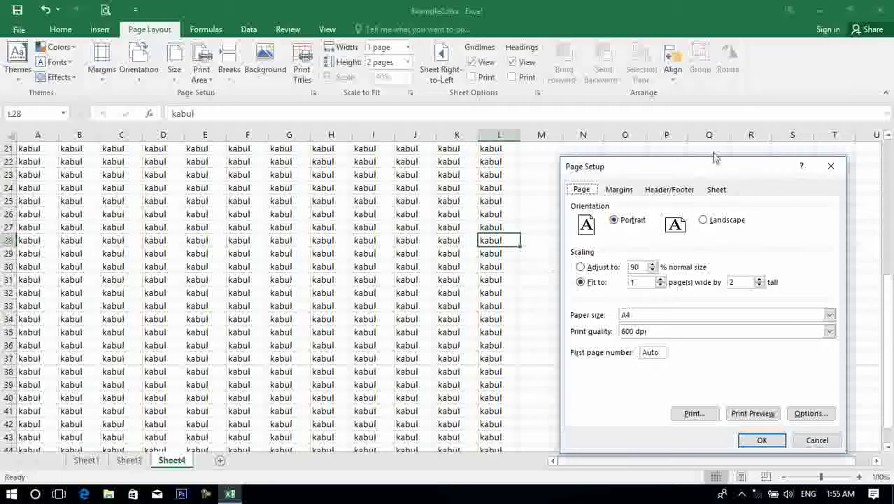
drag(711, 166, 502, 139)
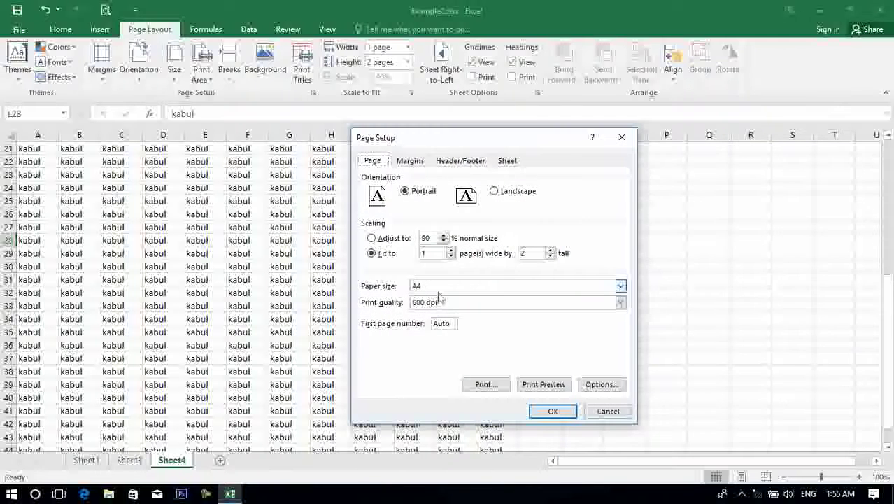
click(618, 285)
click(577, 283)
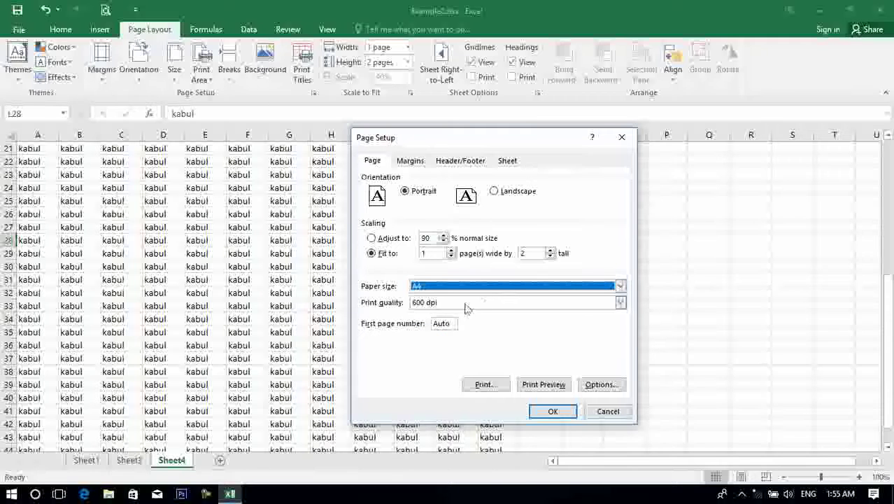
click(621, 302)
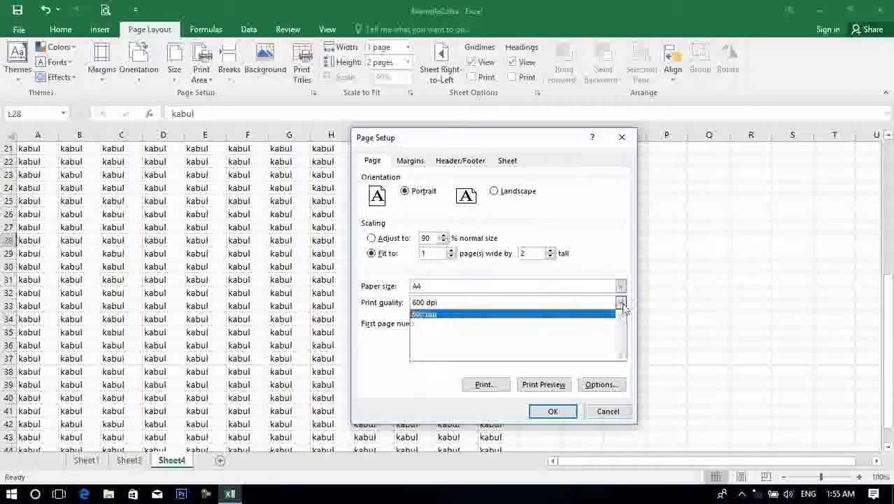
click(482, 318)
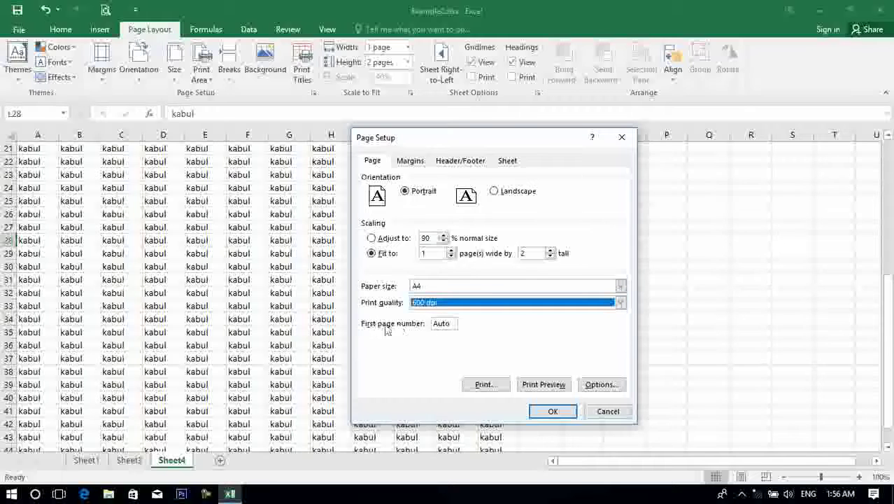
Set Sheet4's first page number to 1 instead of Auto and close Page Setup
key(Tab)
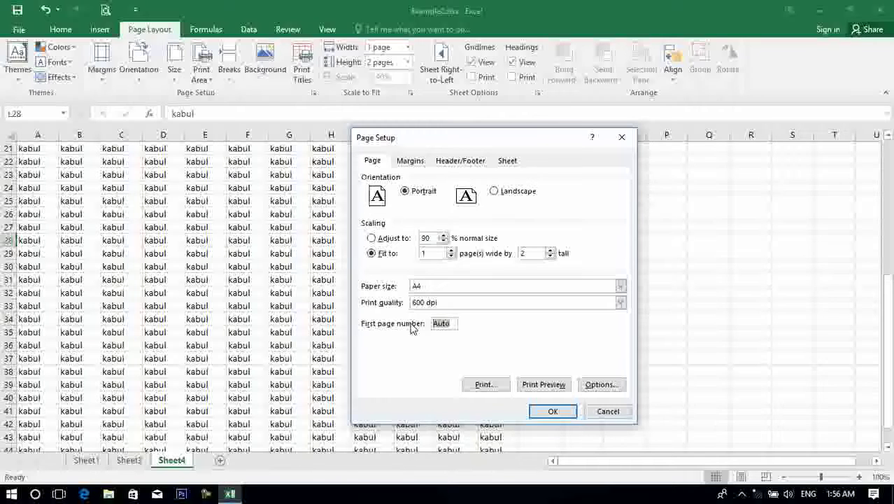
text(1)
click(550, 411)
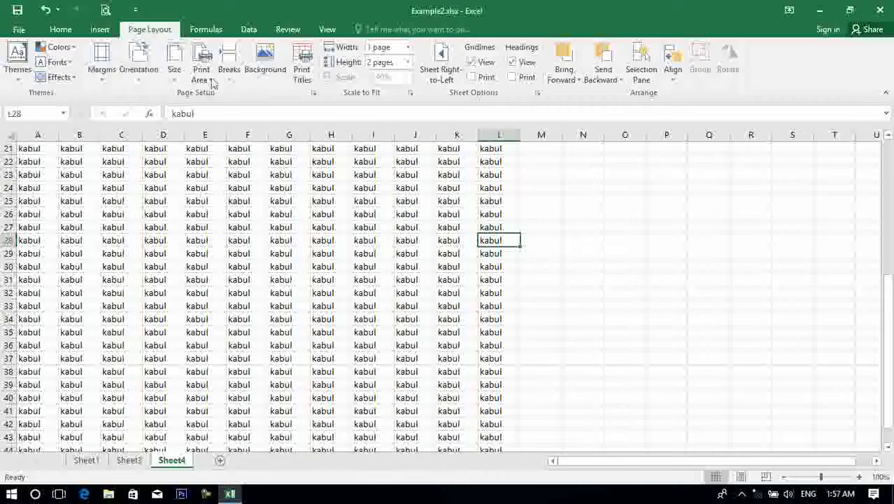
Open Page Setup through More Paper Sizes and check Sheet4's print preview
click(175, 70)
click(208, 389)
click(543, 386)
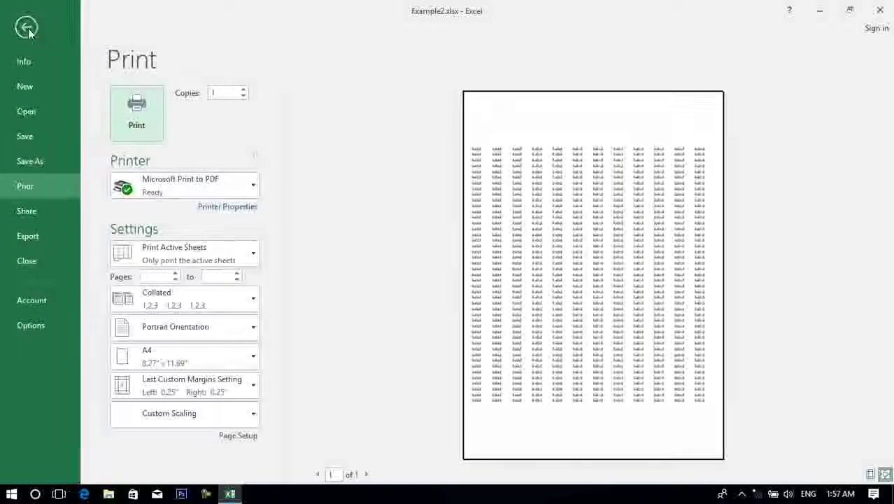
key(Escape)
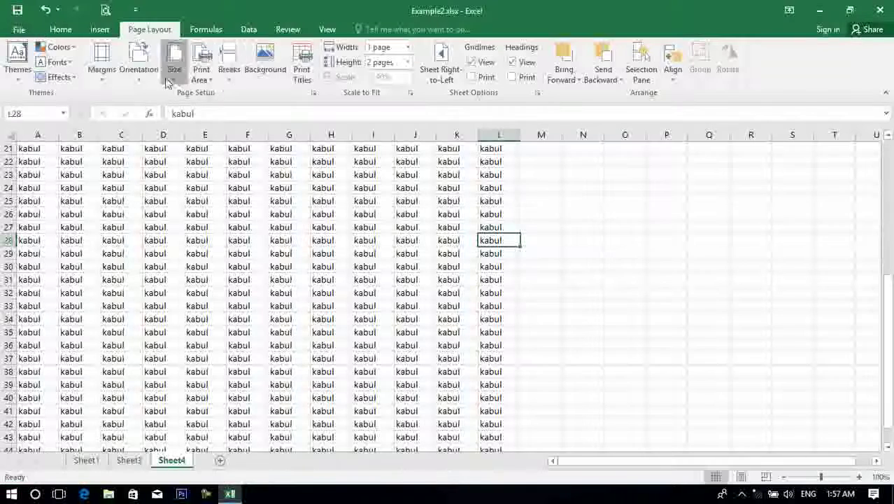
Reopen Page Setup, review the printer properties, Margins and Header/Footer settings, then close it
click(174, 65)
click(214, 384)
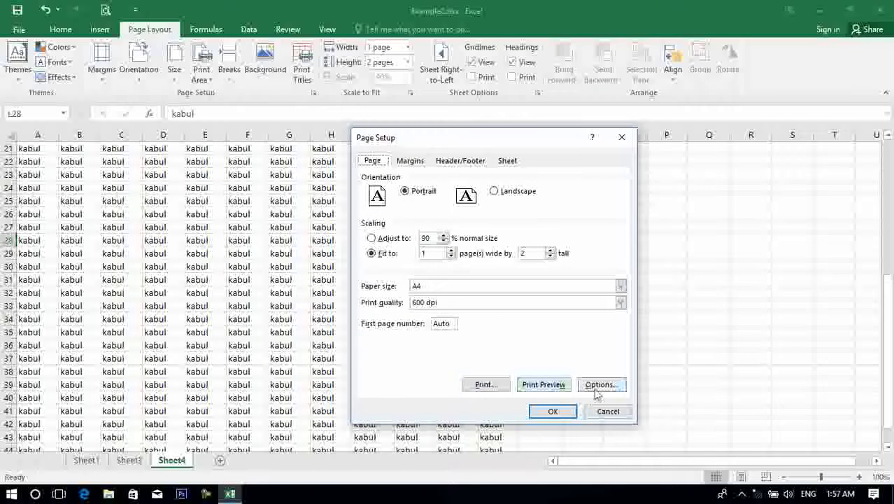
key(Escape)
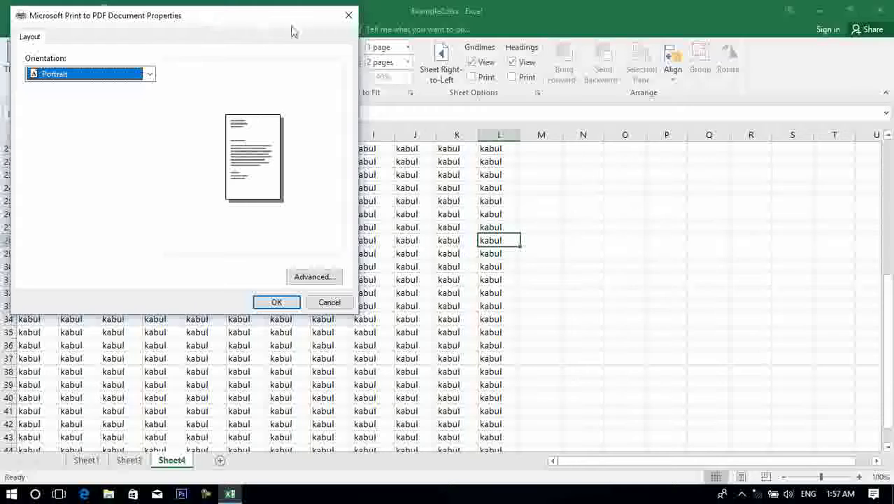
click(348, 18)
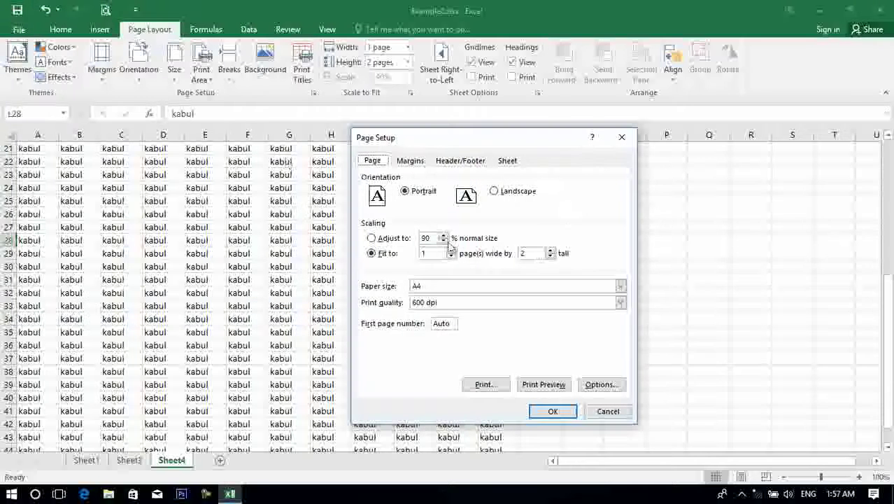
click(412, 162)
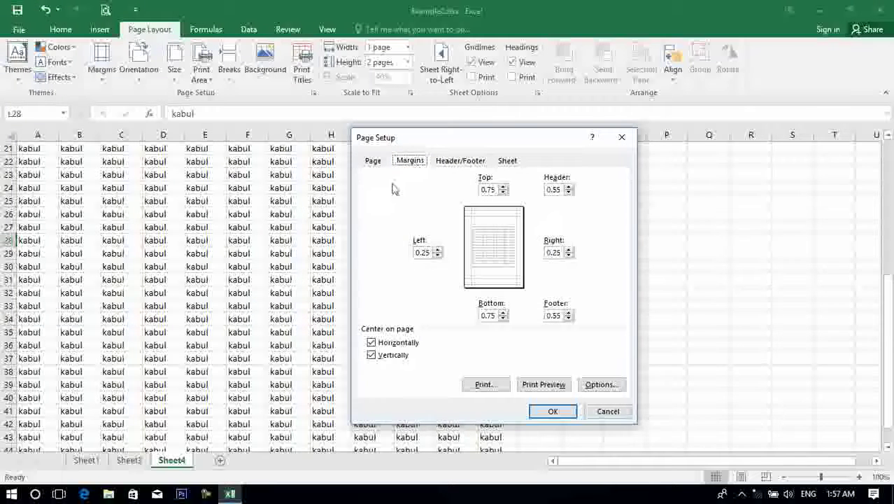
click(453, 163)
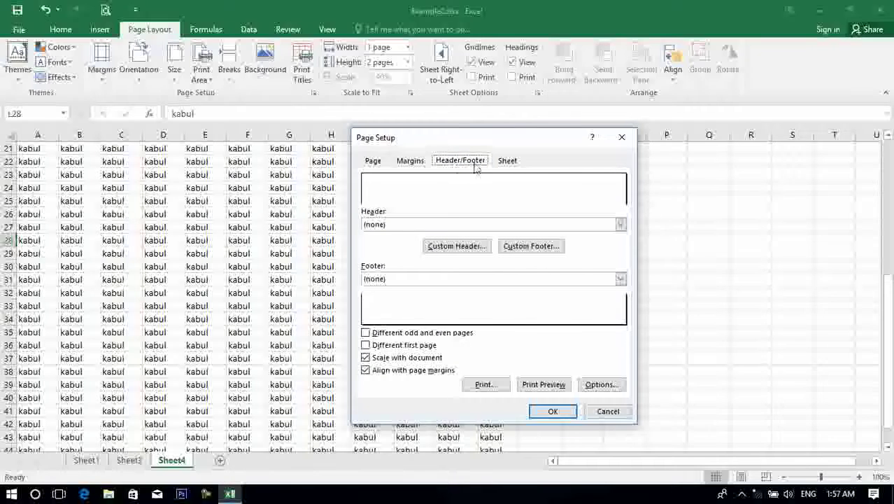
click(621, 138)
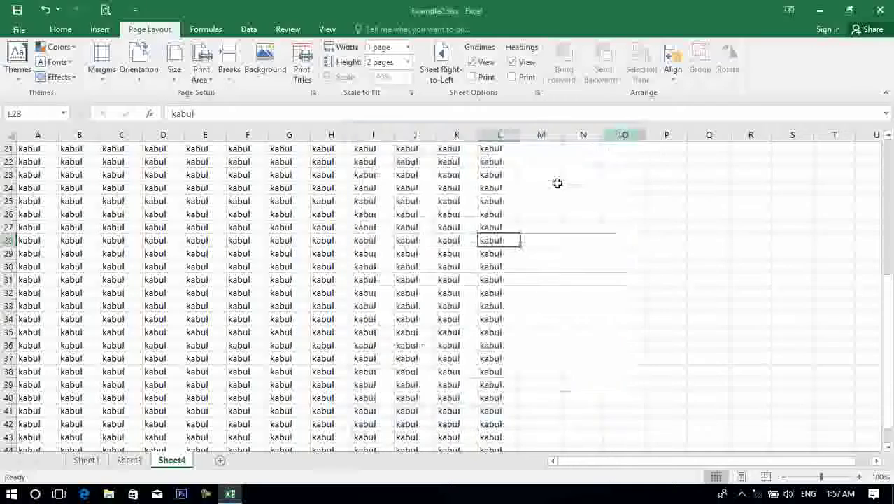
Glance at the Print Area choices, select some kabul cells, then switch sheets
click(211, 81)
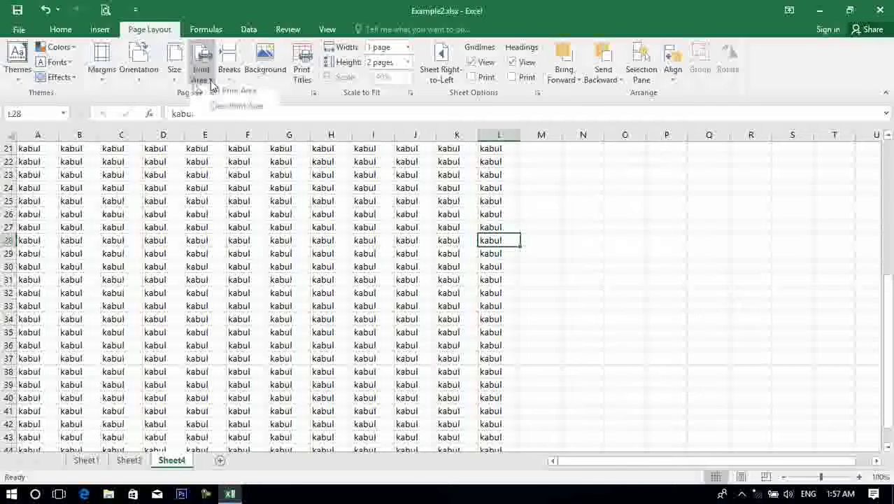
click(282, 270)
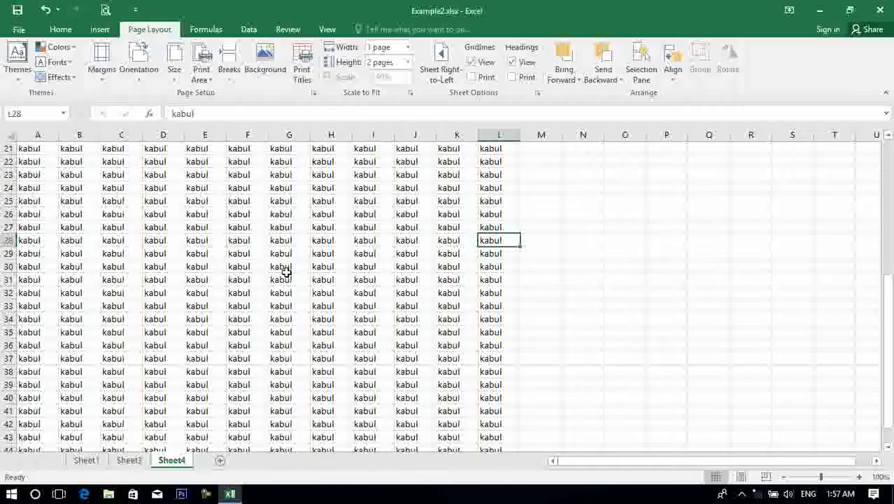
click(172, 279)
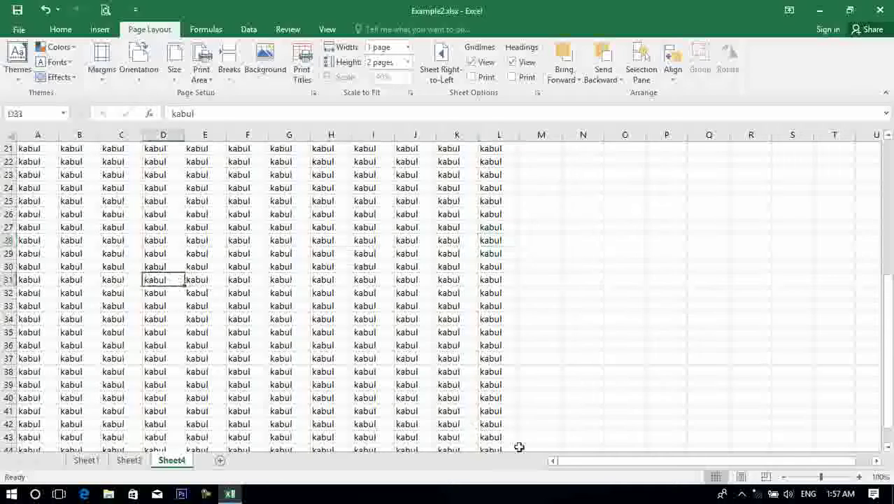
mouse_move(35, 150)
mouse_down()
mouse_move(296, 299)
mouse_move(480, 392)
mouse_up()
click(577, 282)
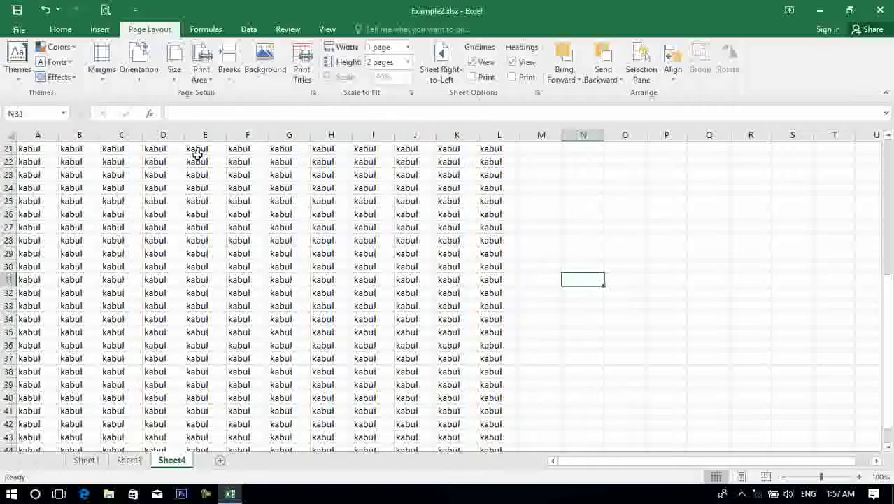
click(130, 460)
On Sheet1, preview both printed pages of the Student Result Sheet table
click(88, 460)
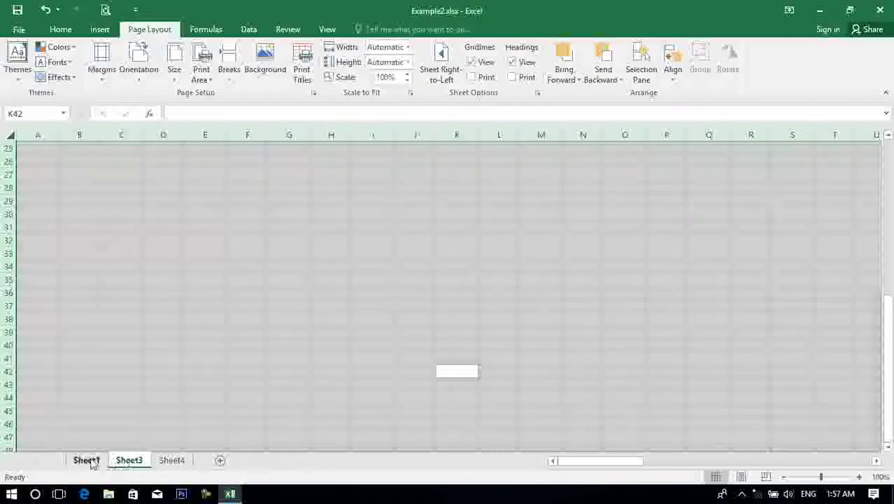
drag(156, 149, 567, 356)
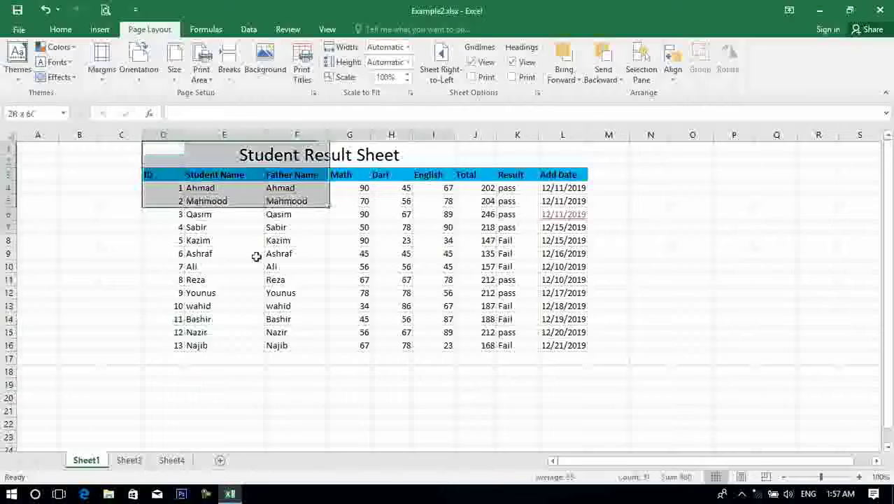
click(651, 318)
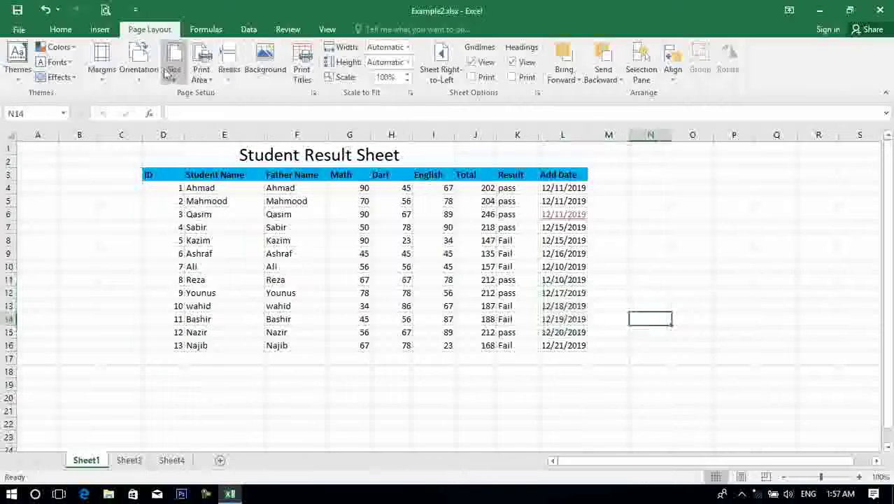
click(105, 10)
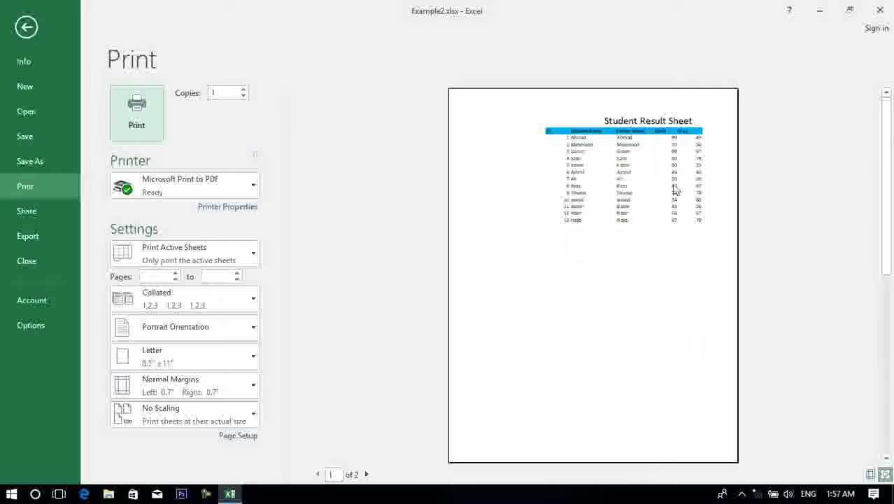
click(366, 475)
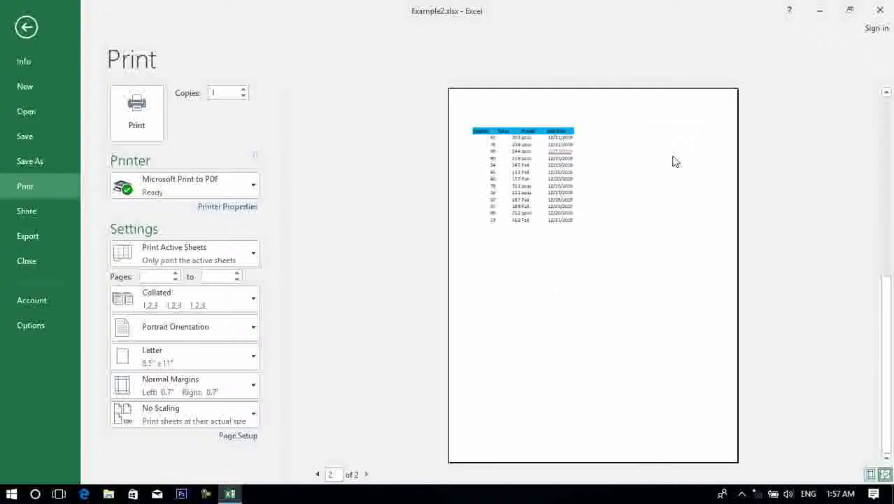
click(28, 30)
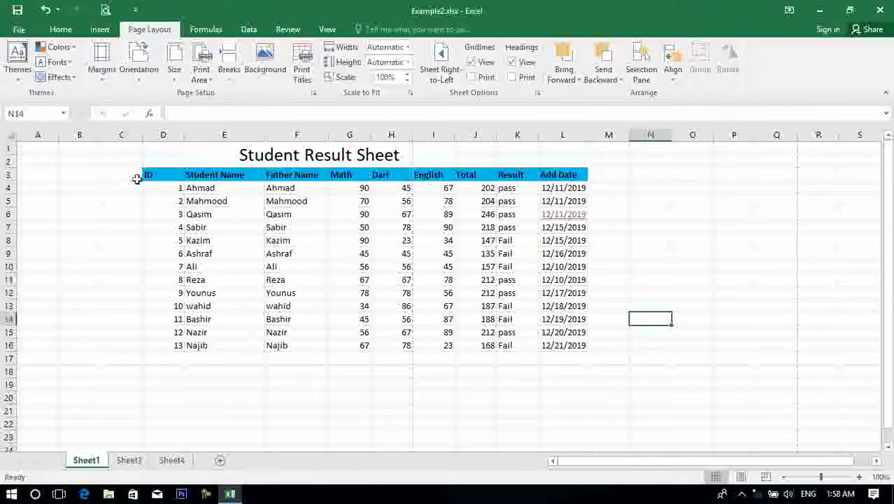
Set D1:L16 as the print area and check it in Print Preview
drag(158, 149, 583, 346)
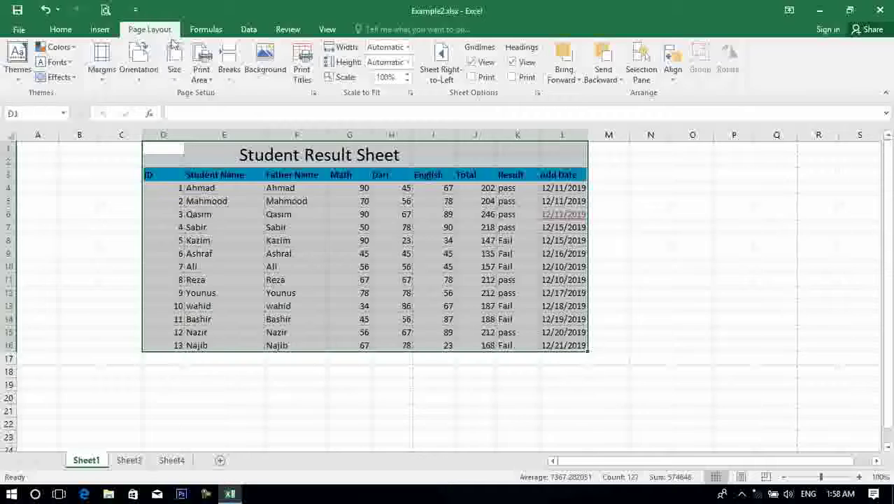
click(202, 70)
click(223, 96)
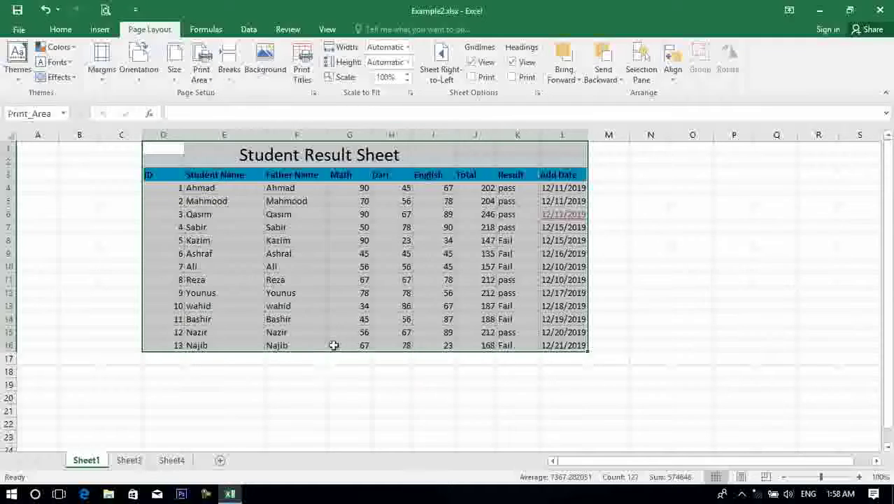
click(106, 9)
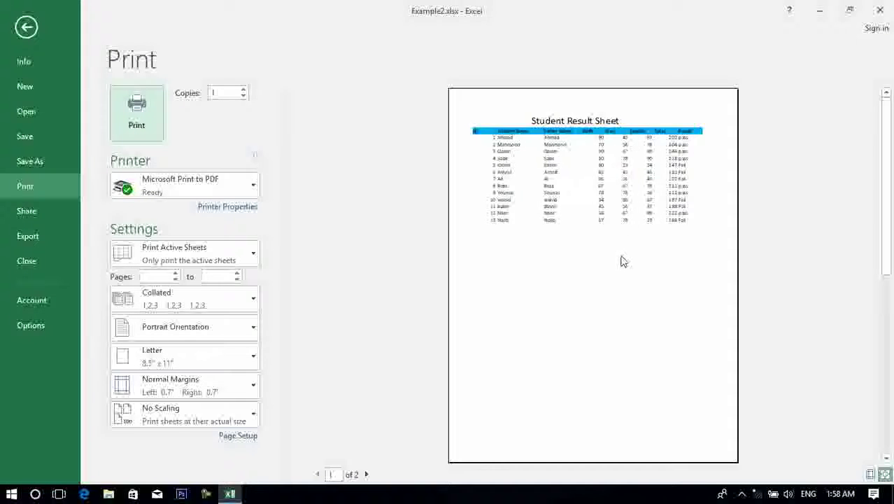
click(26, 27)
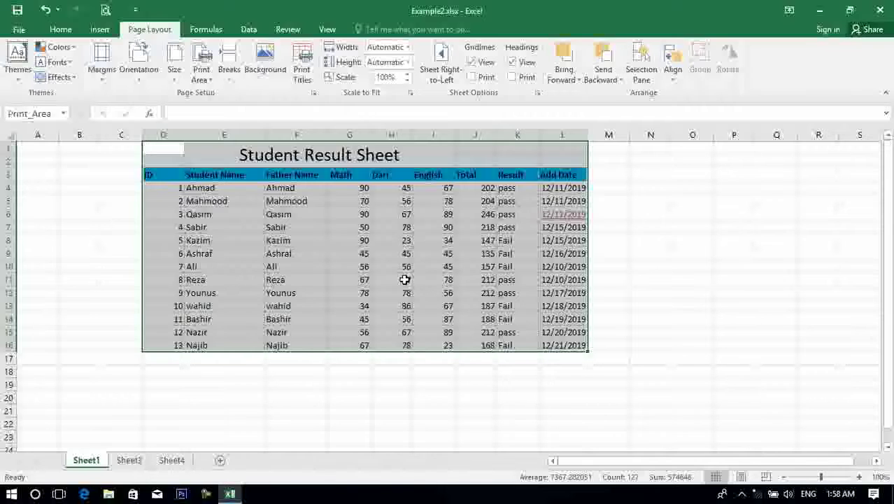
Switch the page to landscape orientation and preview the result
click(140, 78)
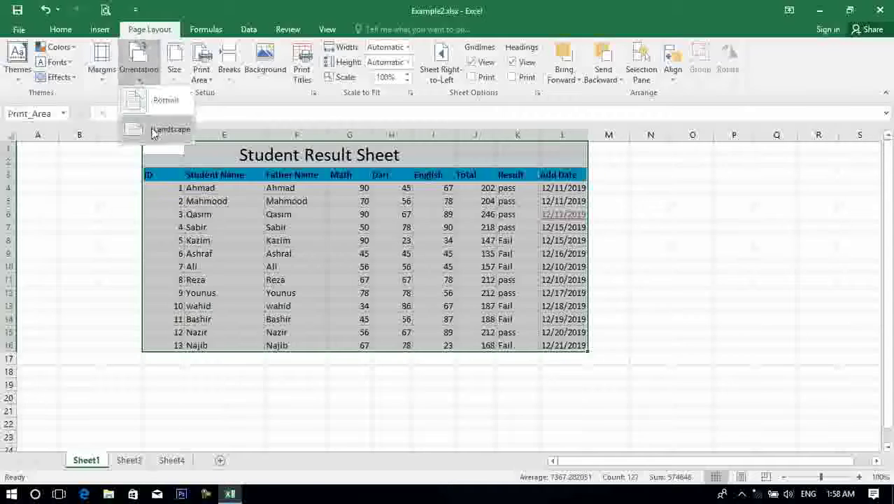
click(155, 130)
click(105, 10)
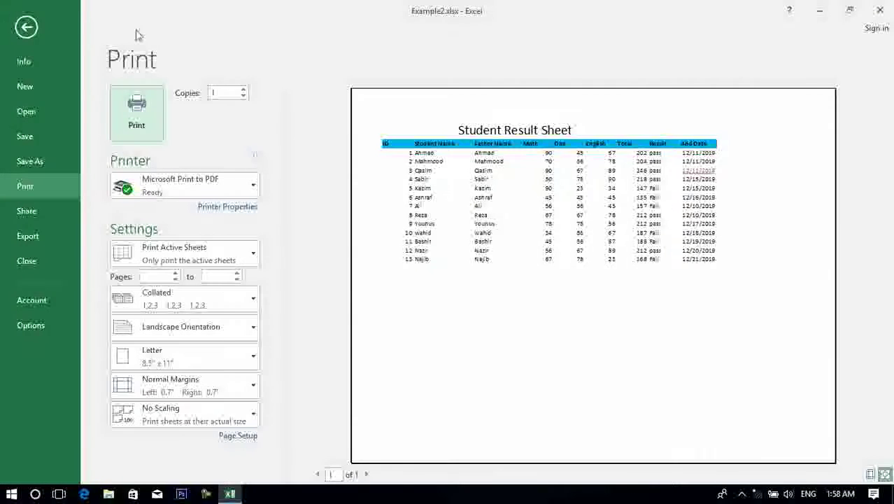
click(26, 28)
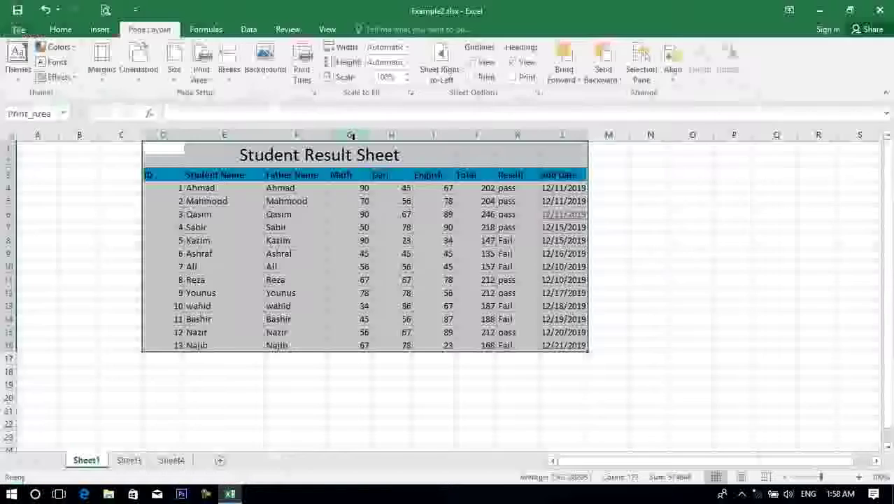
Fit the table D1:L16 to 1 page wide by 2 pages tall and preview it
click(142, 82)
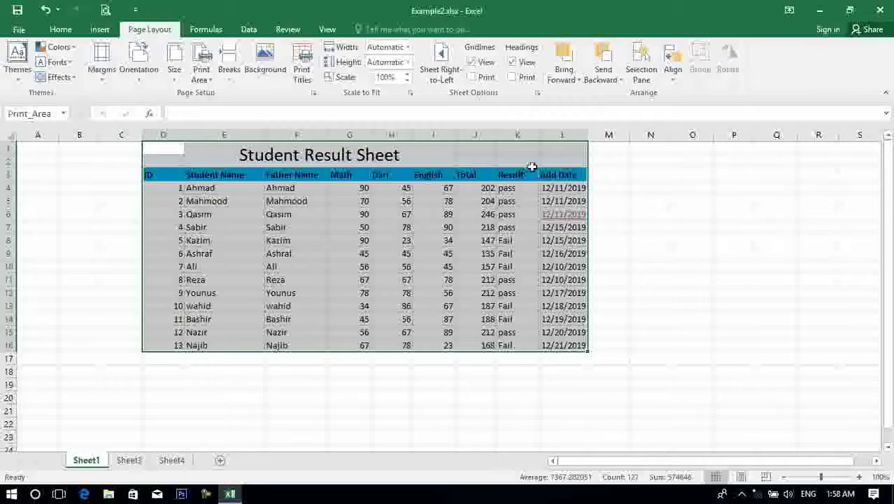
drag(567, 192, 578, 302)
click(392, 254)
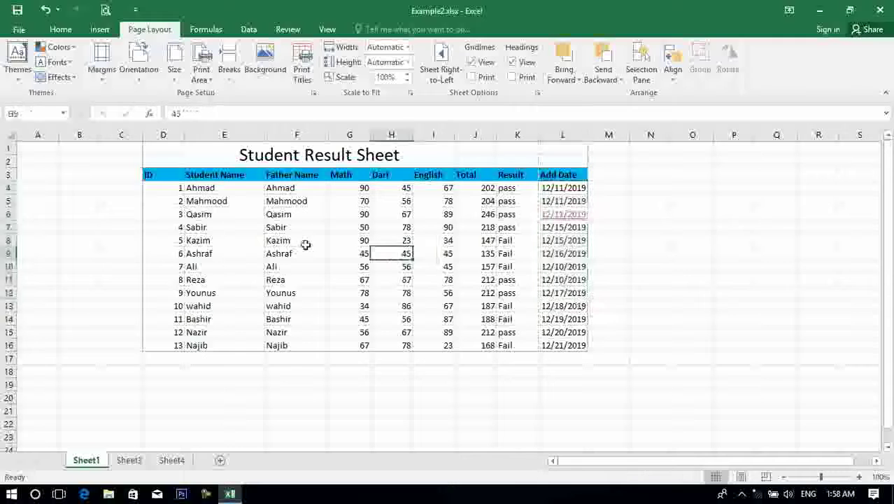
drag(152, 145, 555, 341)
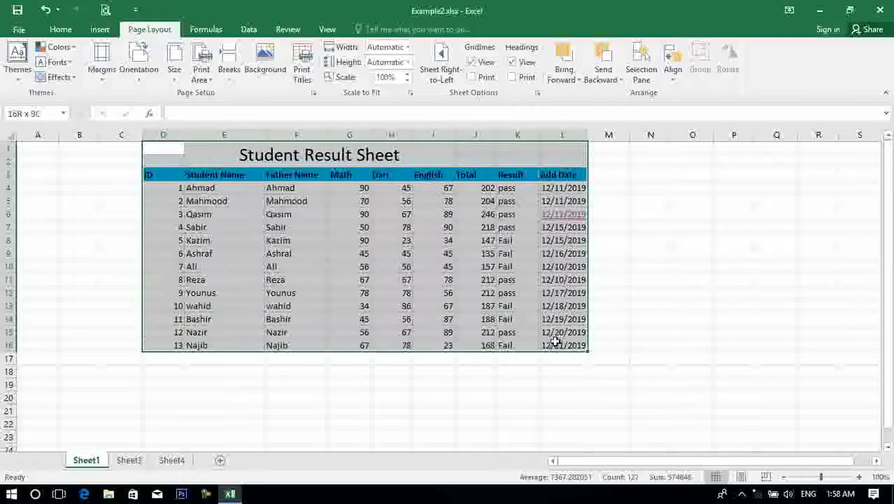
click(174, 69)
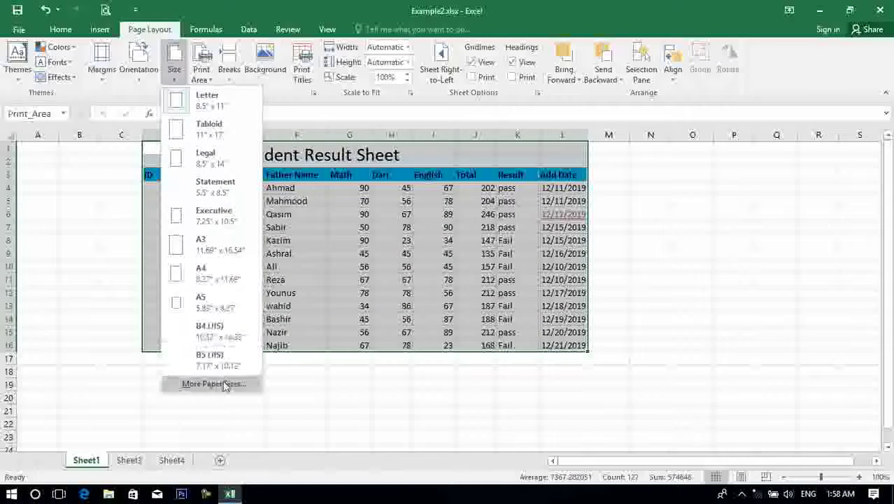
click(213, 384)
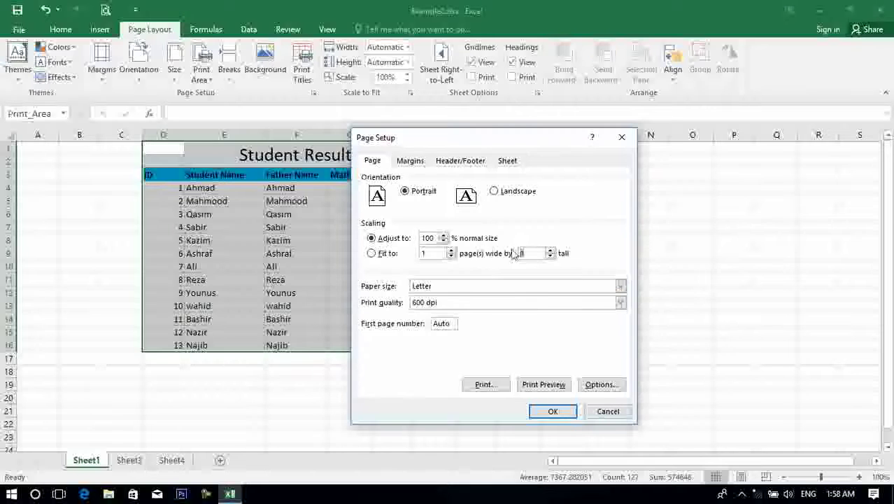
text(2)
click(560, 412)
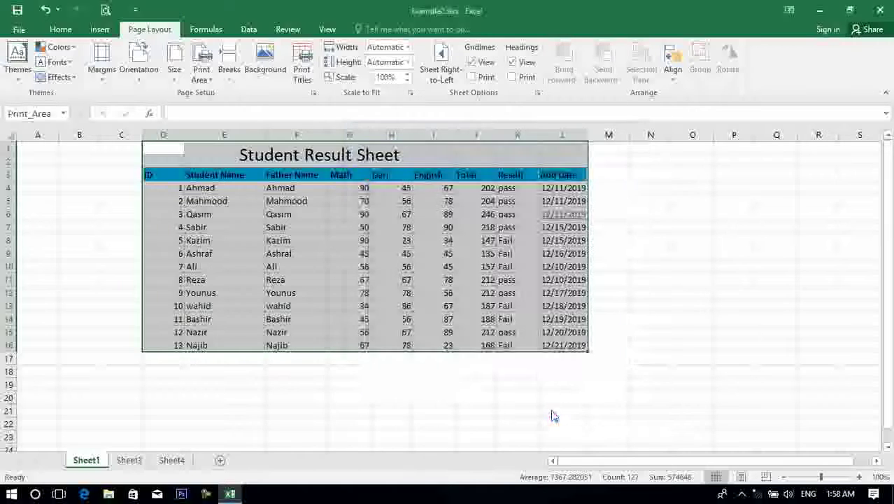
click(105, 10)
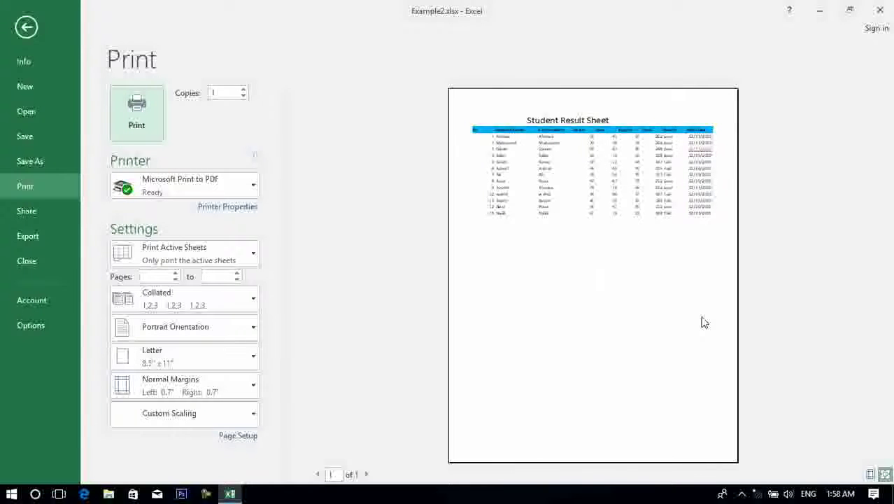
click(26, 28)
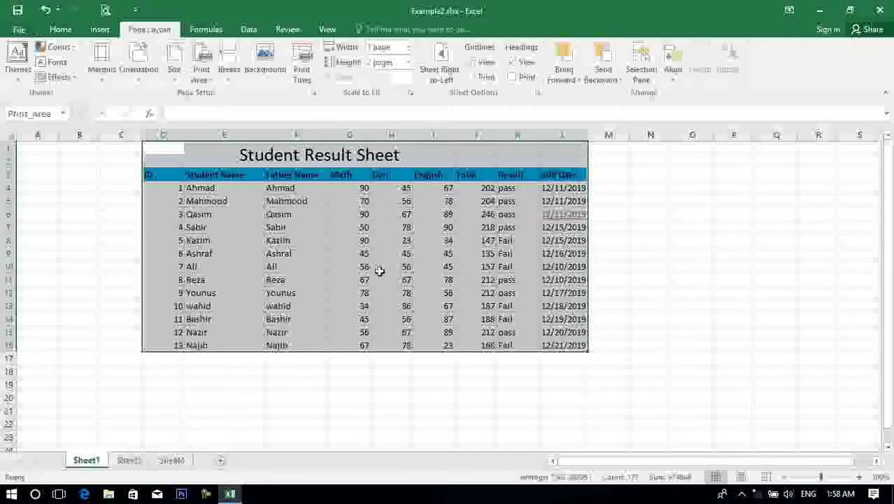
Set the Student Result Sheet table as the print area, then clear it again
click(215, 240)
mouse_move(156, 143)
mouse_down()
mouse_move(297, 283)
mouse_move(573, 345)
mouse_up()
click(202, 74)
click(217, 91)
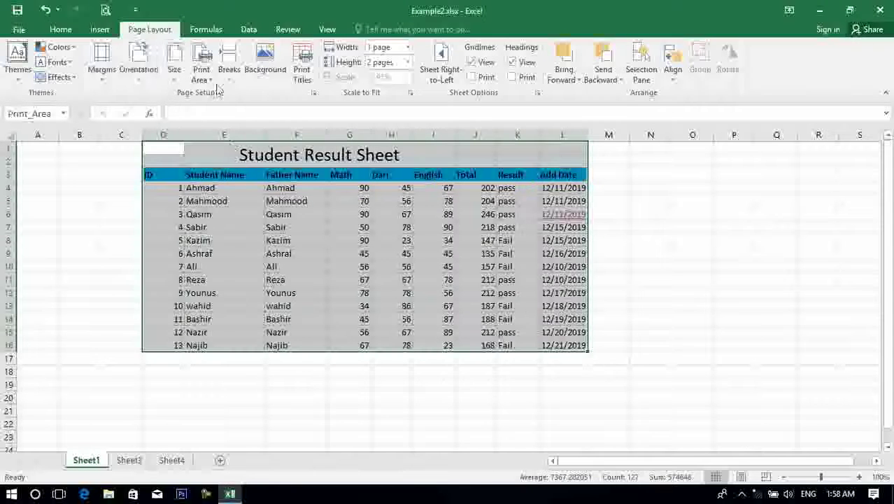
click(201, 74)
click(248, 119)
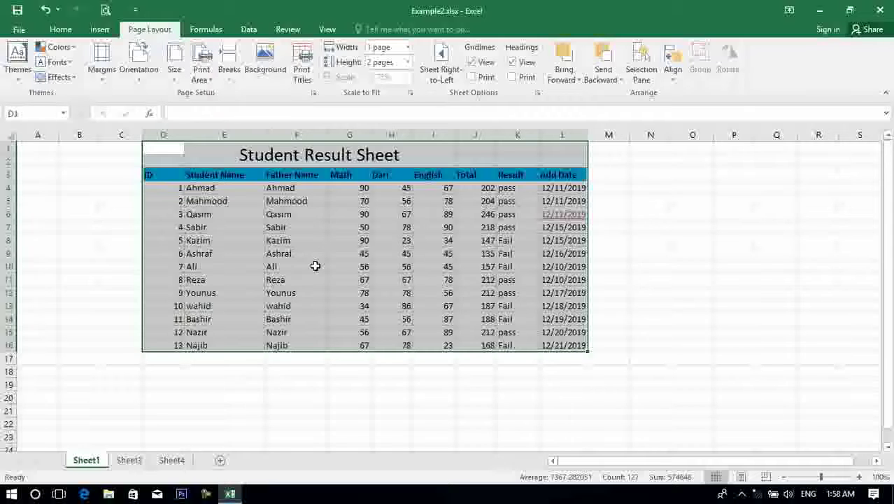
click(649, 268)
click(322, 217)
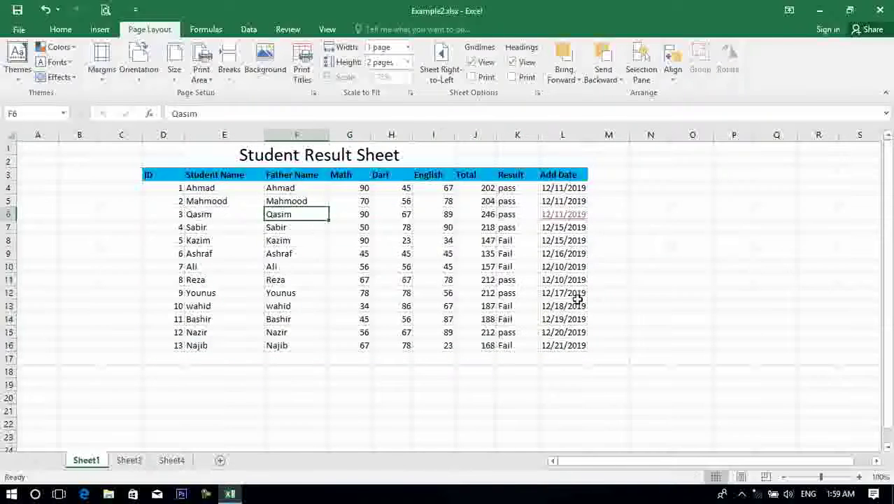
On Sheet4, set the kabul block G21:L41 as the print area and preview it
click(172, 459)
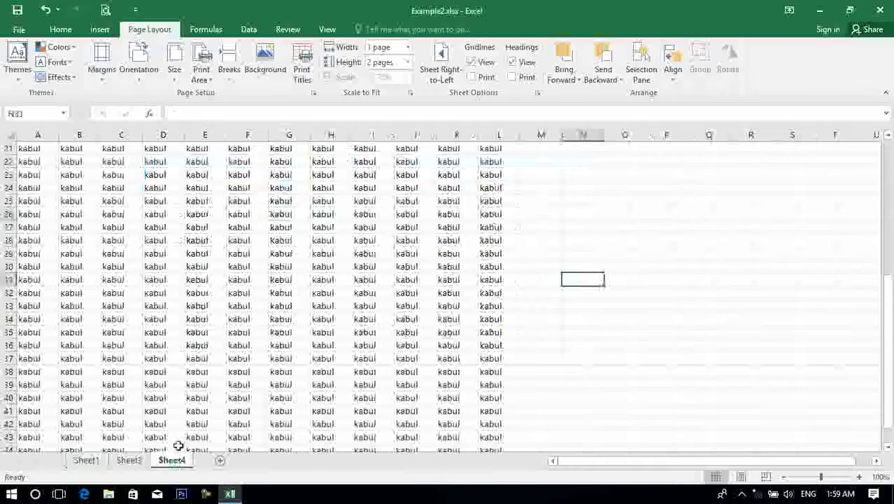
drag(280, 149, 487, 413)
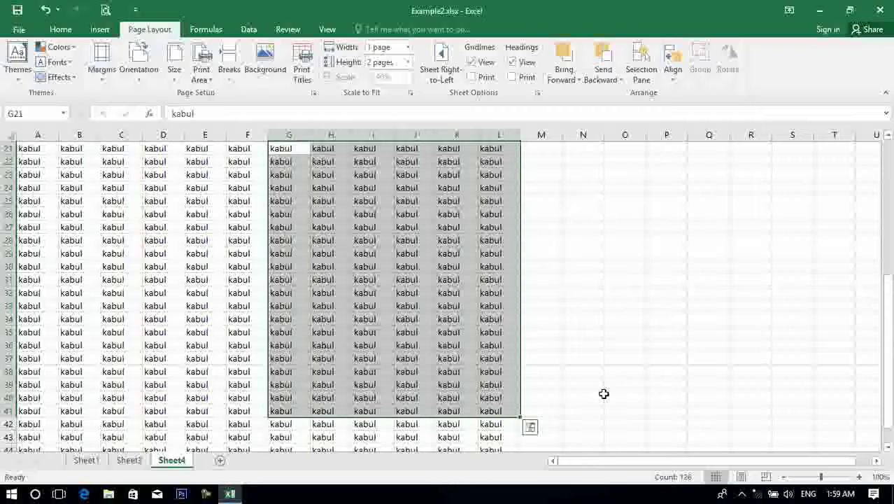
click(201, 72)
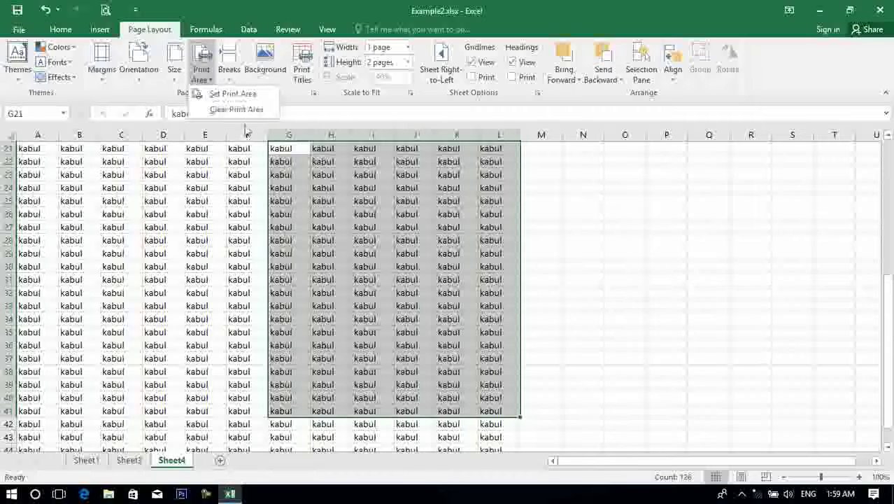
click(233, 93)
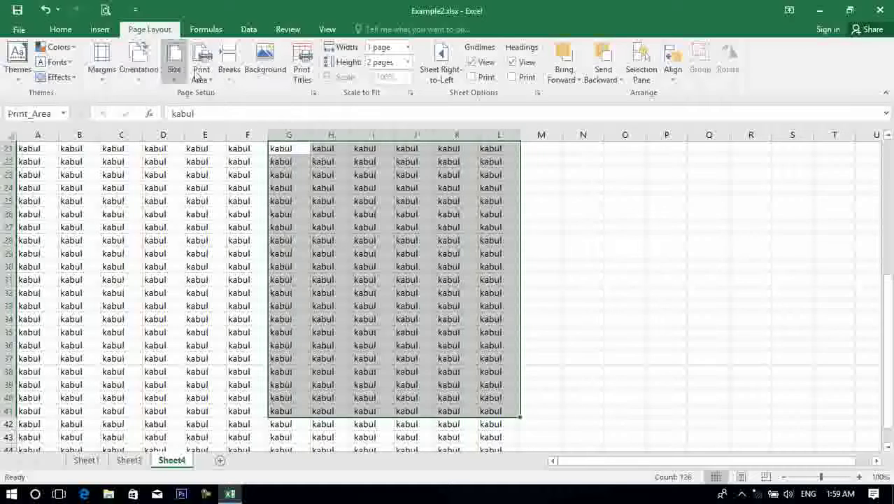
click(105, 9)
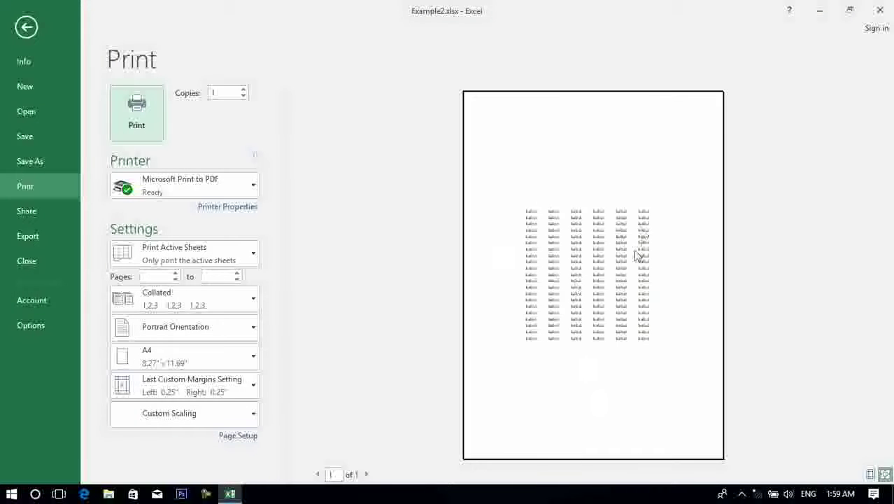
click(26, 29)
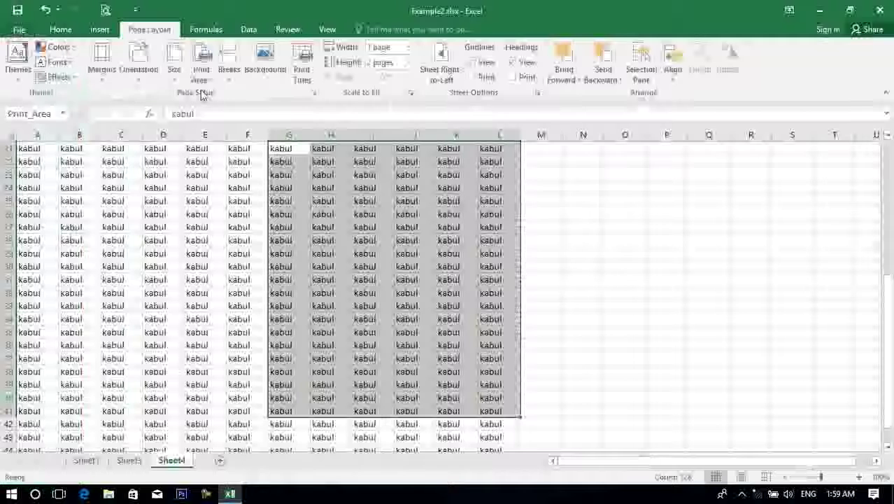
Turn off horizontal and vertical page centring in Page Setup Margins and preview
click(173, 82)
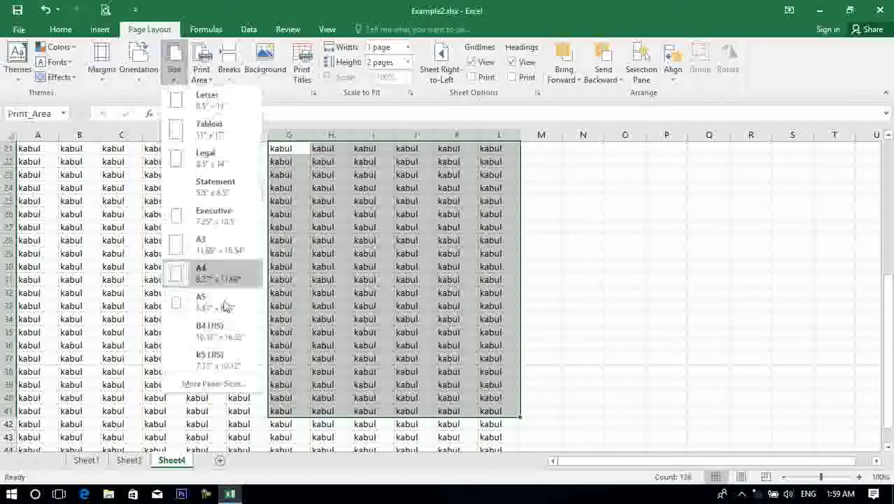
click(228, 385)
click(410, 160)
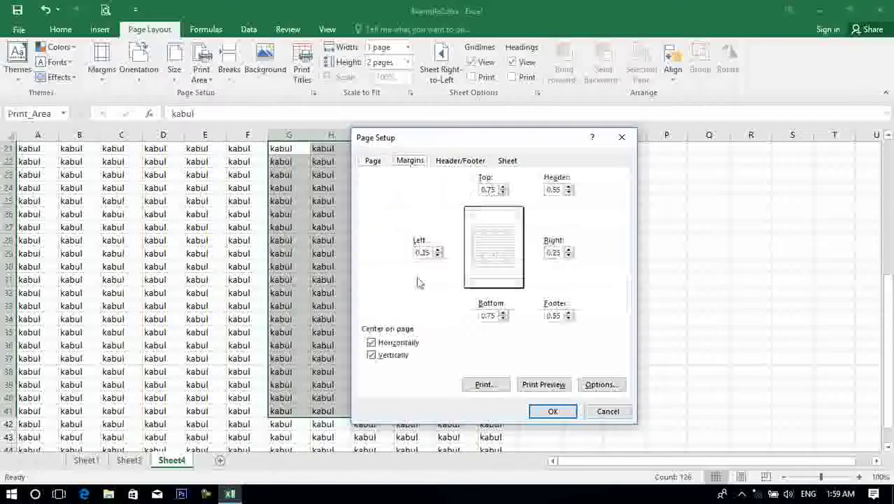
click(392, 343)
click(392, 343)
click(392, 354)
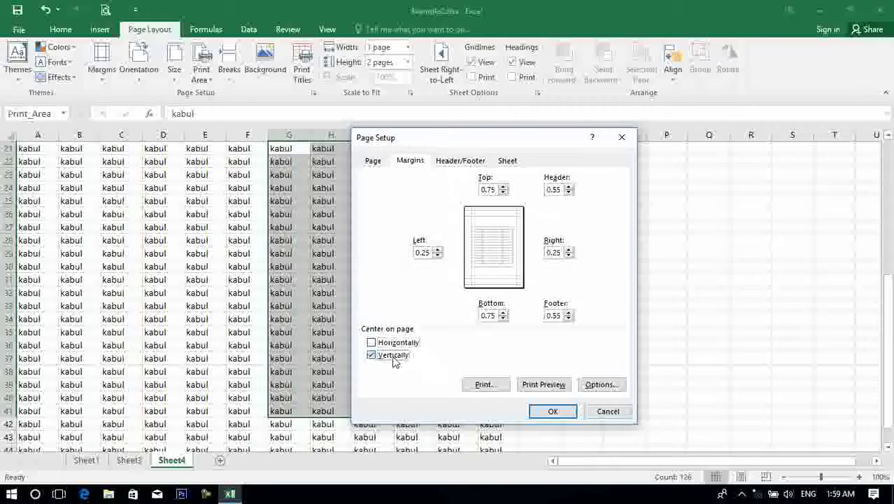
click(553, 412)
click(105, 9)
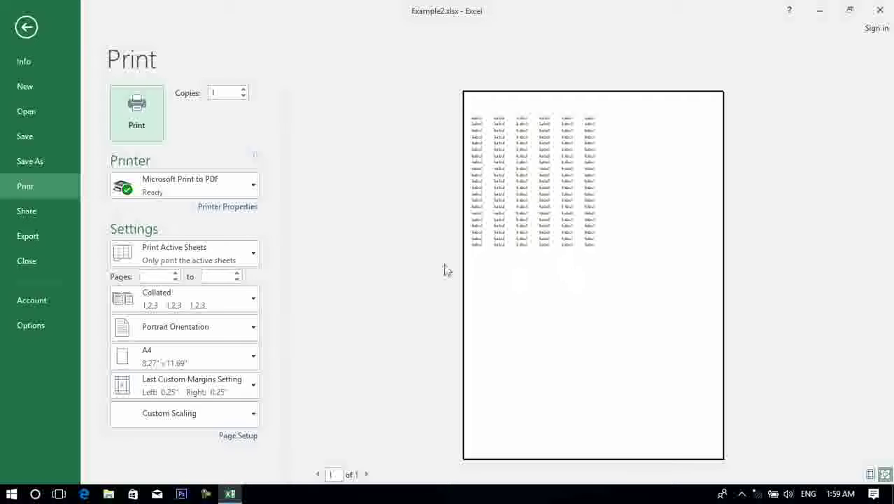
click(28, 28)
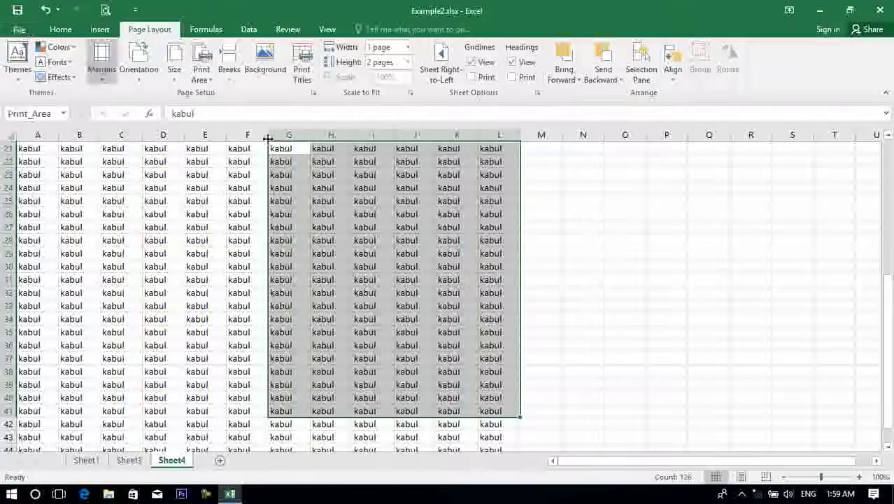
Look at the margin presets without changing them and deselect the kabul range
click(101, 61)
click(203, 318)
click(103, 66)
click(203, 318)
click(289, 214)
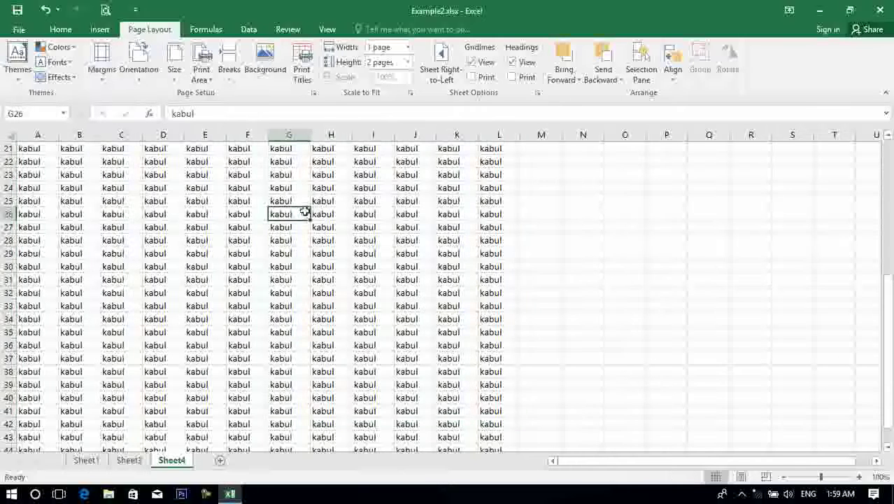
Select the G21:L39 kabul block, dismiss the download manager prompts, and preview Sheet4
drag(281, 150, 492, 387)
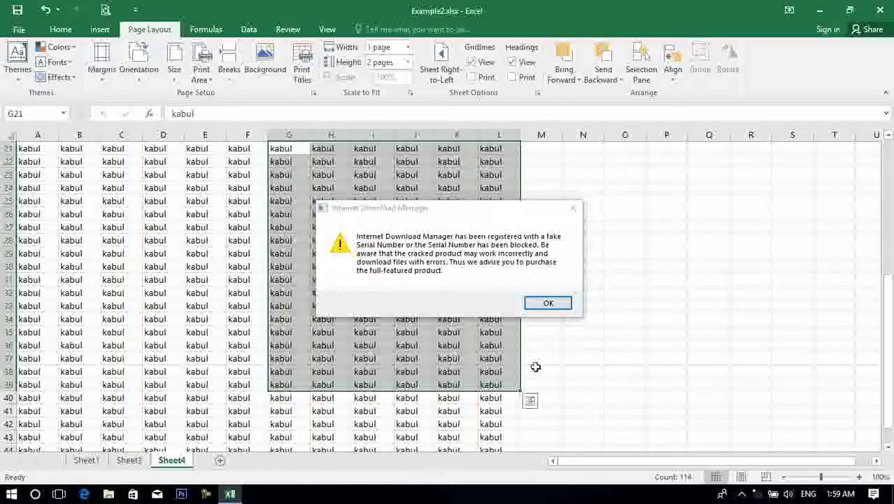
click(548, 303)
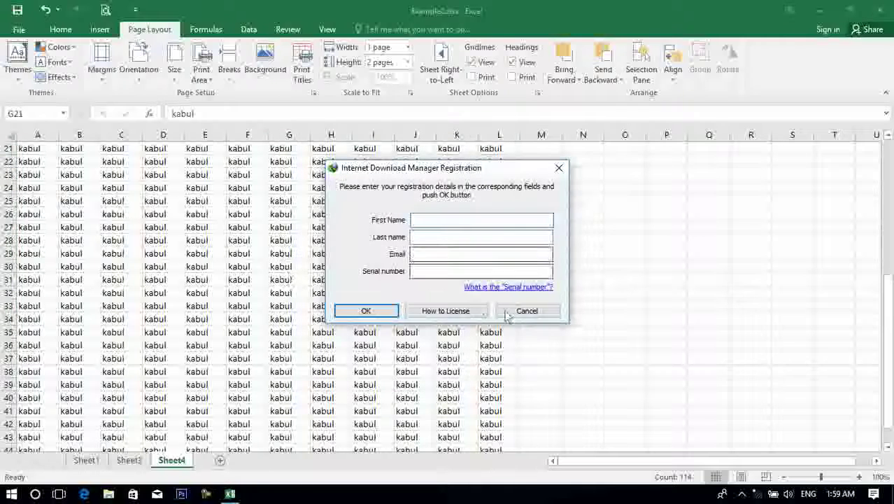
click(527, 309)
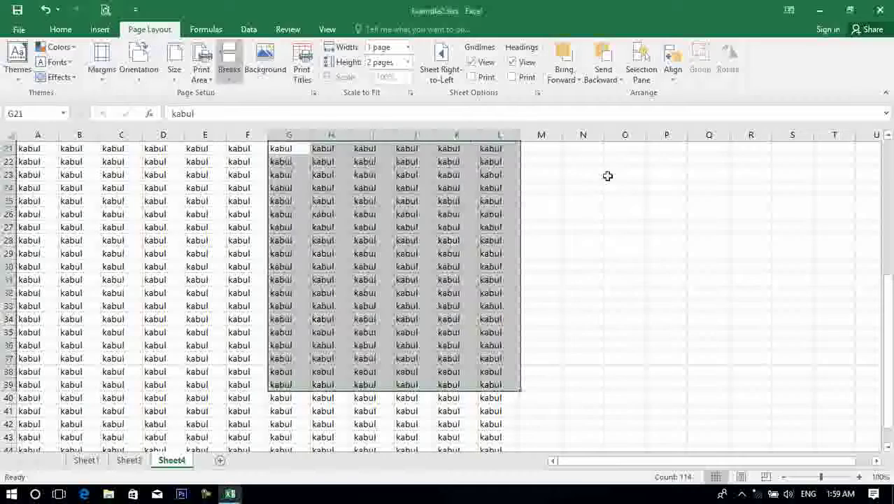
click(499, 292)
click(106, 10)
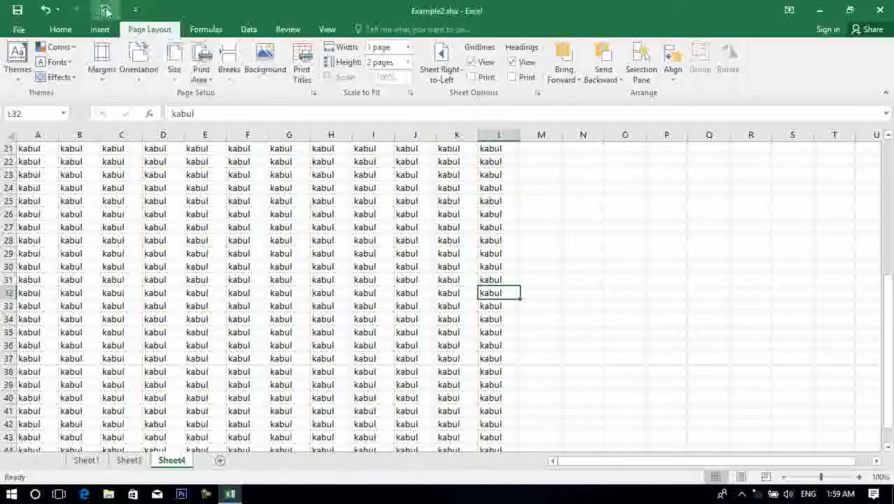
click(25, 27)
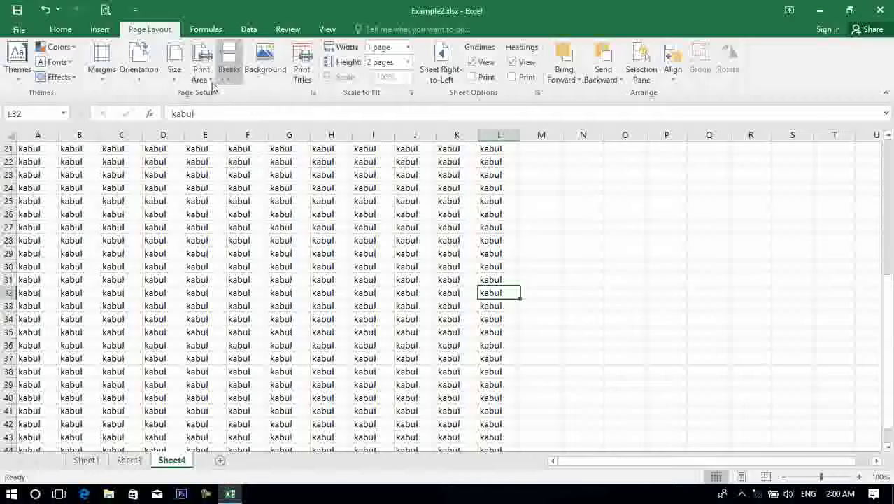
Scale the printout to 150% of normal size and preview the enlarged page
click(173, 77)
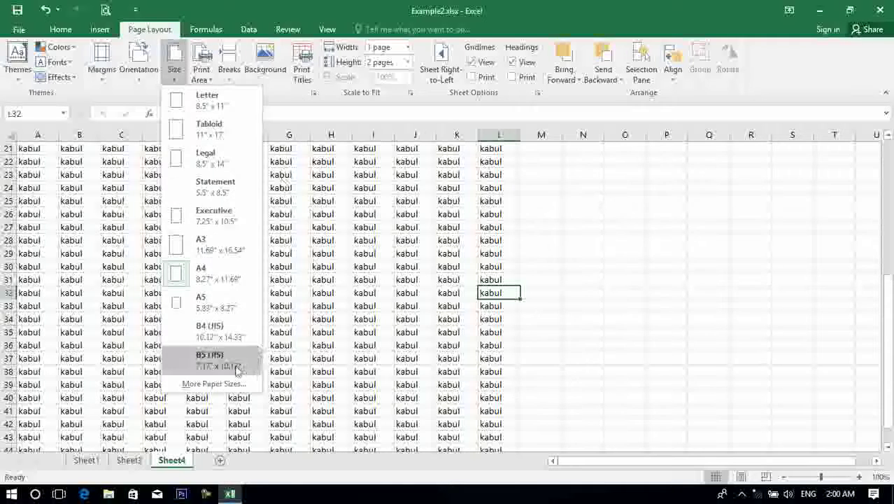
click(210, 384)
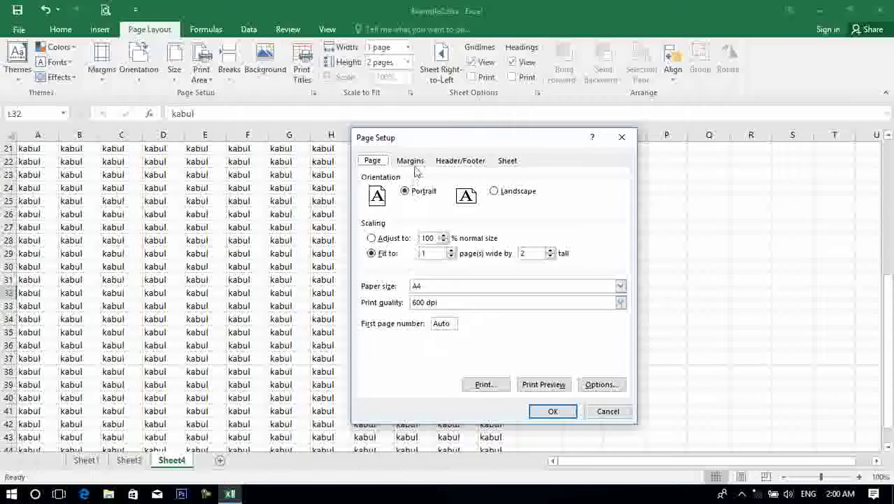
click(387, 255)
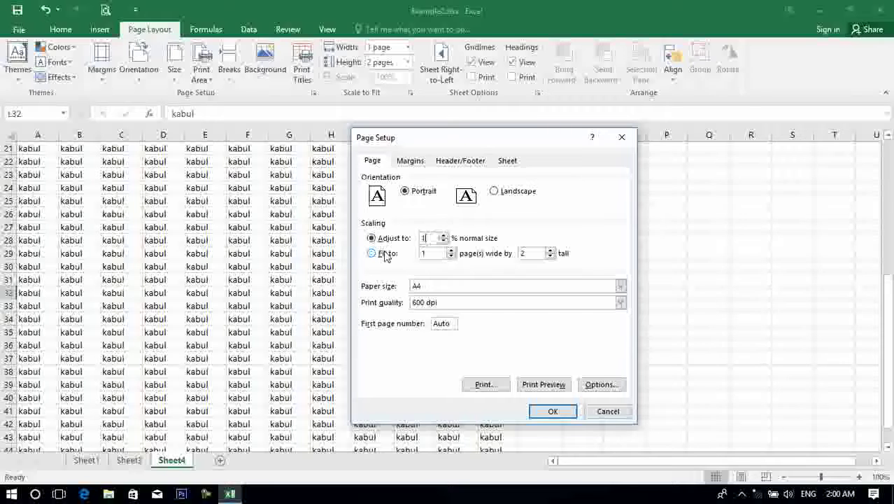
click(553, 412)
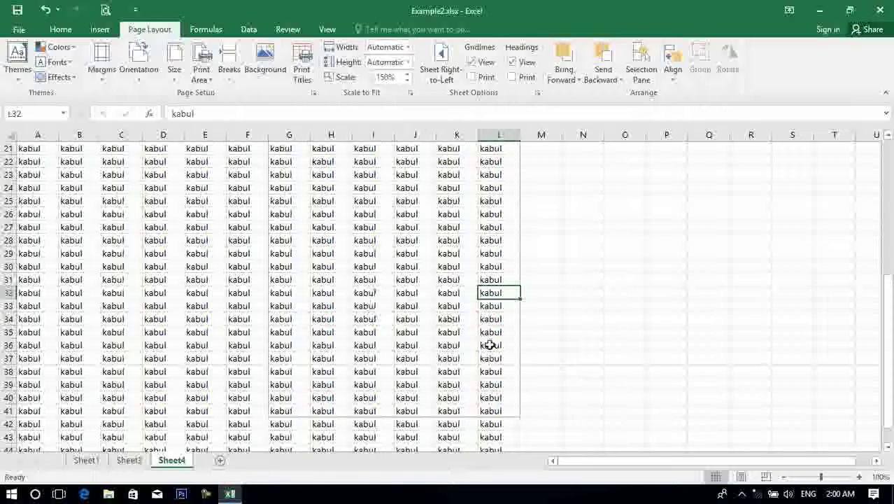
click(104, 10)
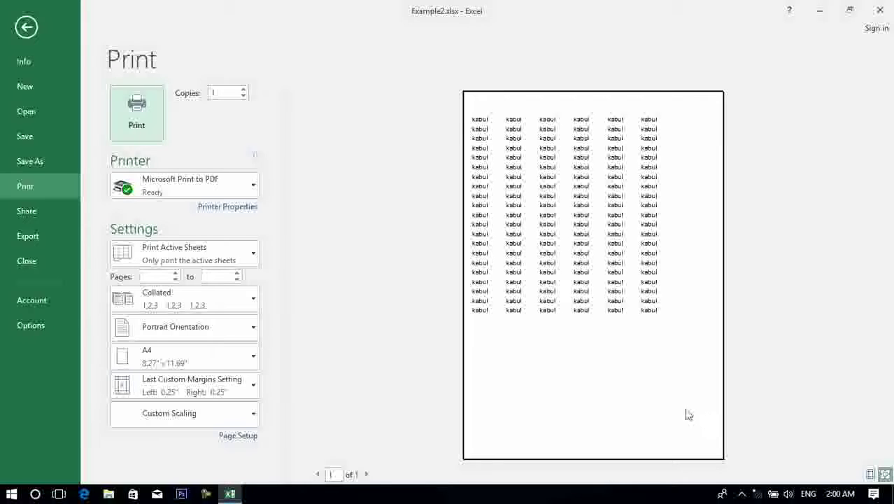
click(26, 28)
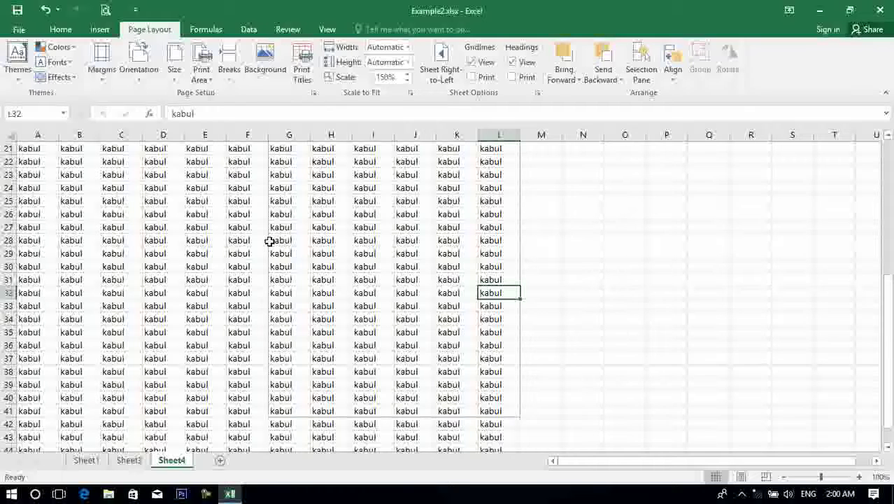
click(281, 228)
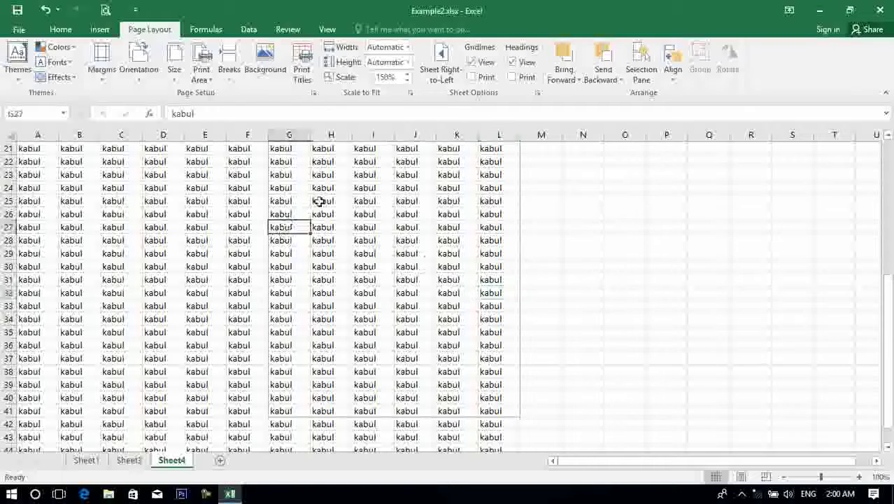
Clear Sheet4's print area, including after reselecting G21:L41
click(419, 217)
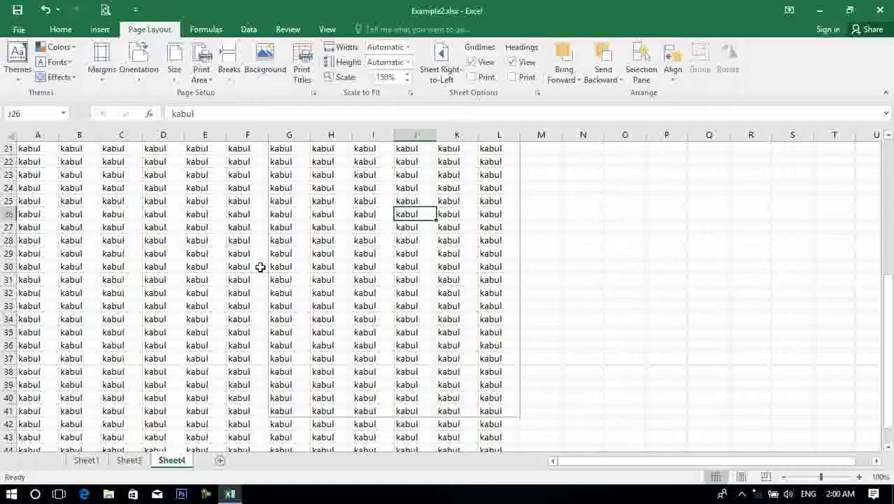
click(210, 81)
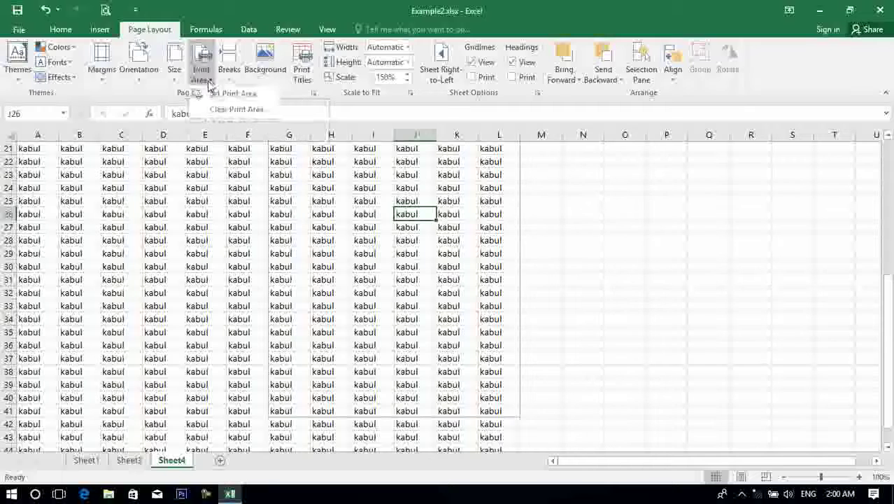
click(213, 110)
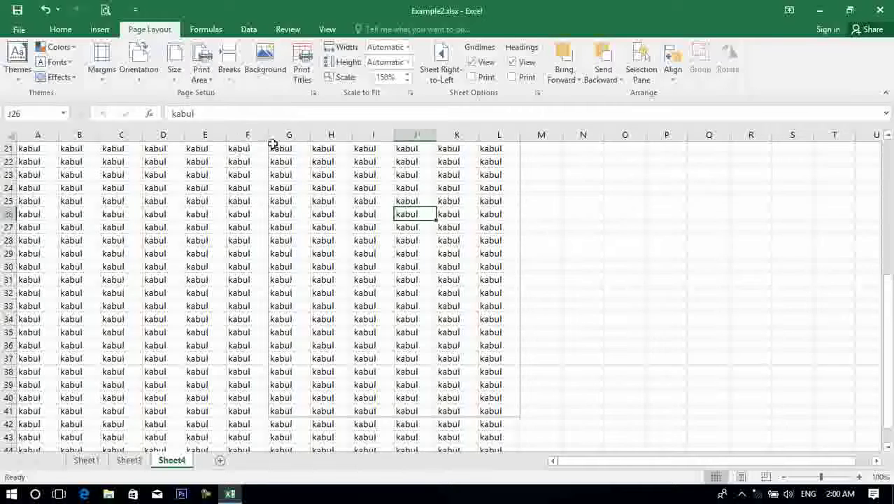
drag(277, 148, 502, 410)
click(202, 74)
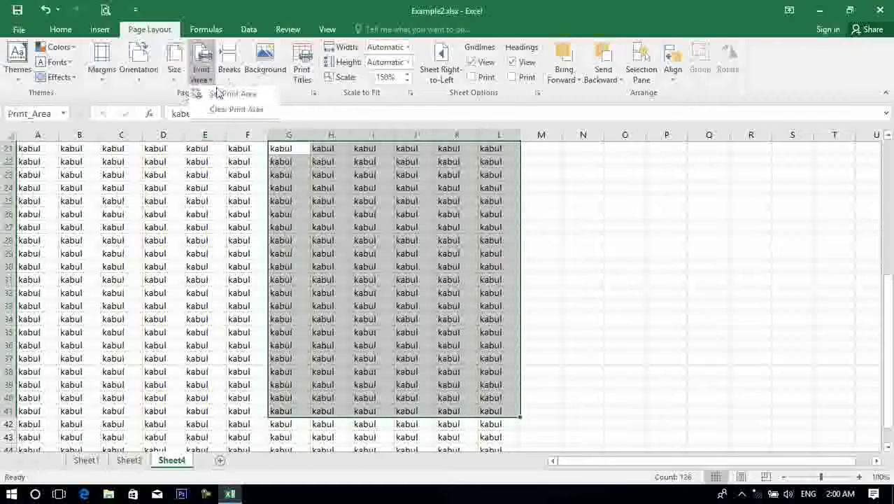
click(231, 110)
click(376, 257)
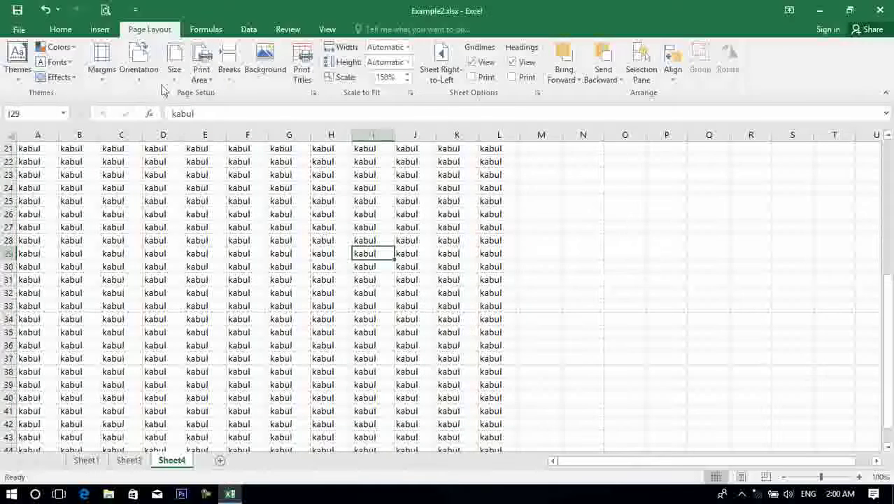
Add a new blank Sheet5 to the workbook
click(212, 81)
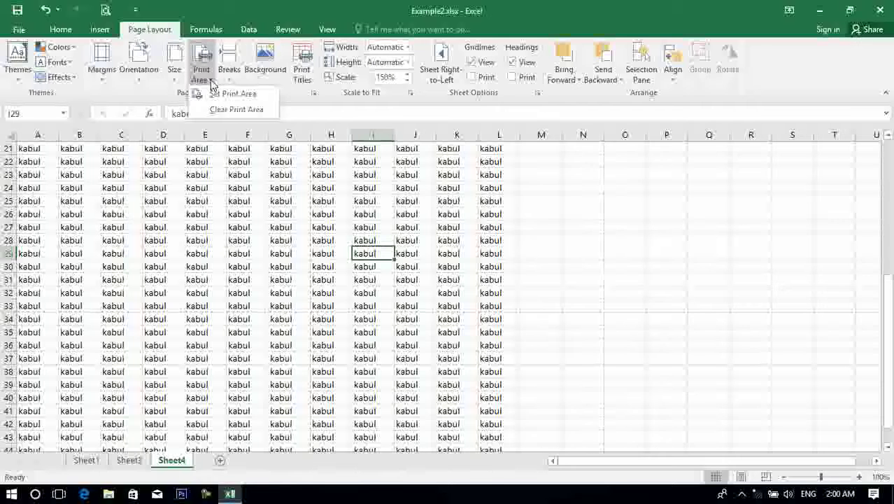
click(276, 163)
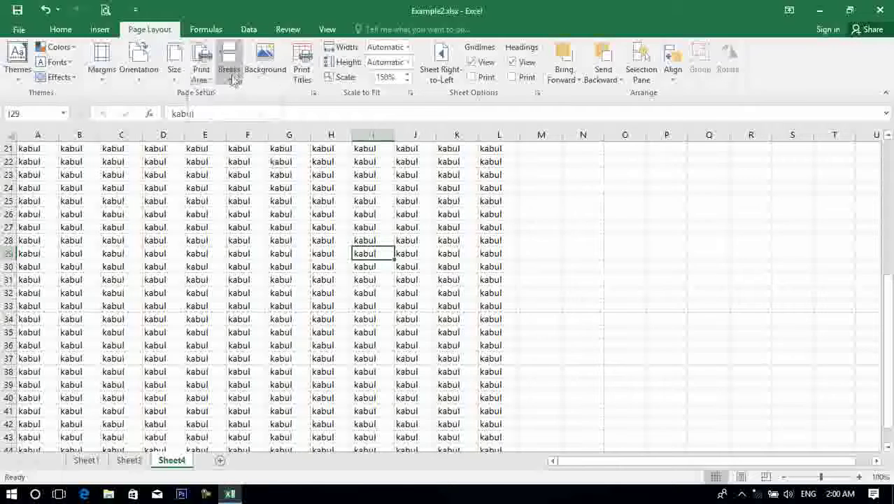
click(504, 267)
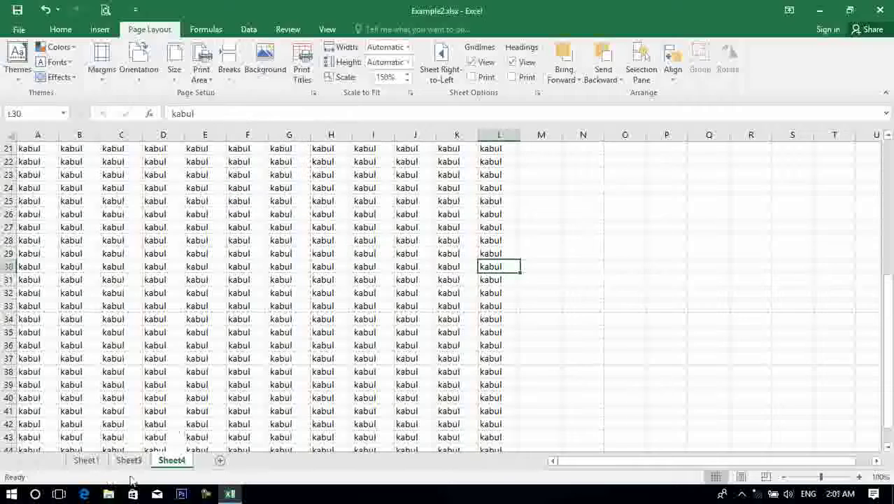
click(219, 459)
click(168, 279)
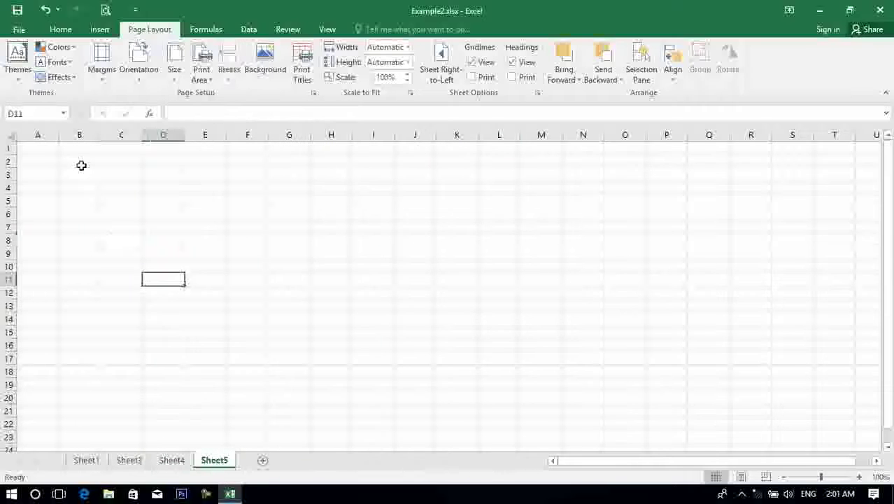
Enter the headers ID, Goods and Money in A1:C1
click(31, 149)
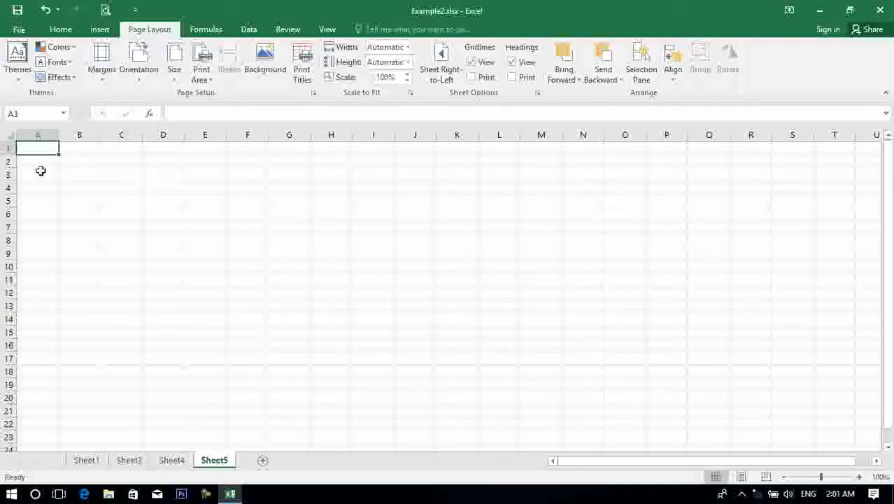
click(39, 173)
click(115, 262)
key(ctrl+Home)
text(Go)
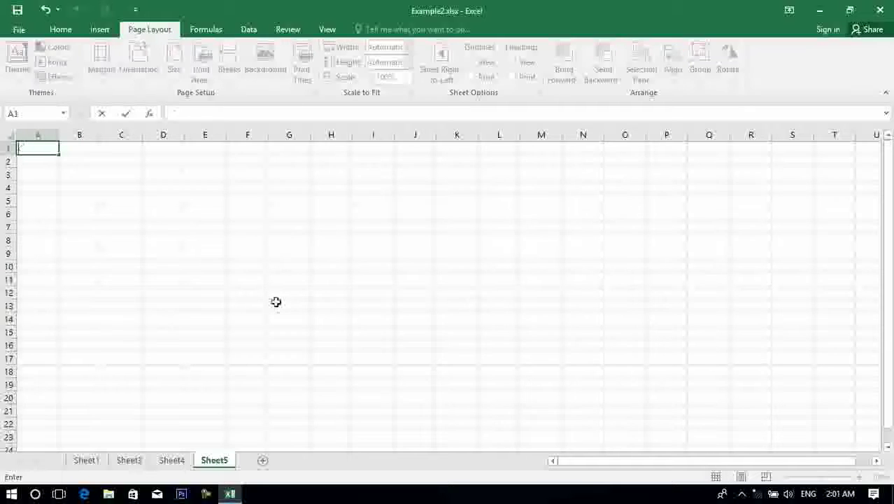
key(Tab)
text(Goods)
key(Tab)
text(MOneyney)
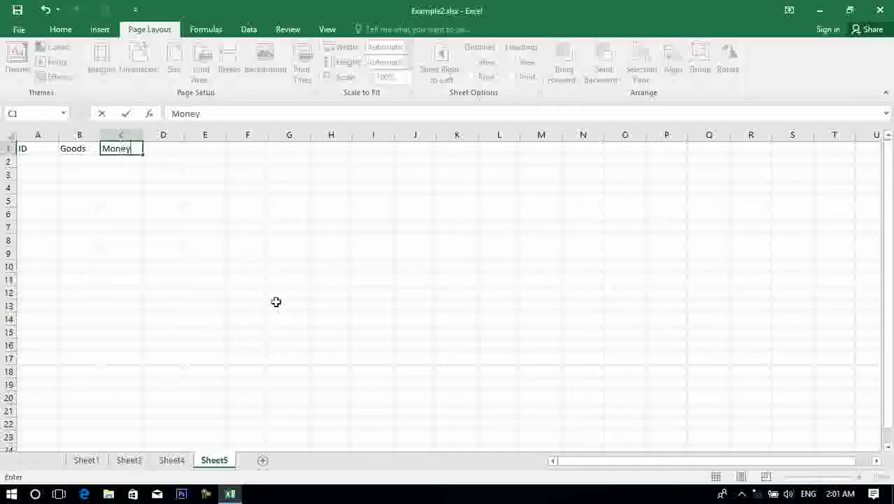
key(Return)
Enter 1 and 2 in the ID column and fill the numbering down to 61
text(1)
key(Return)
text(2)
key(Return)
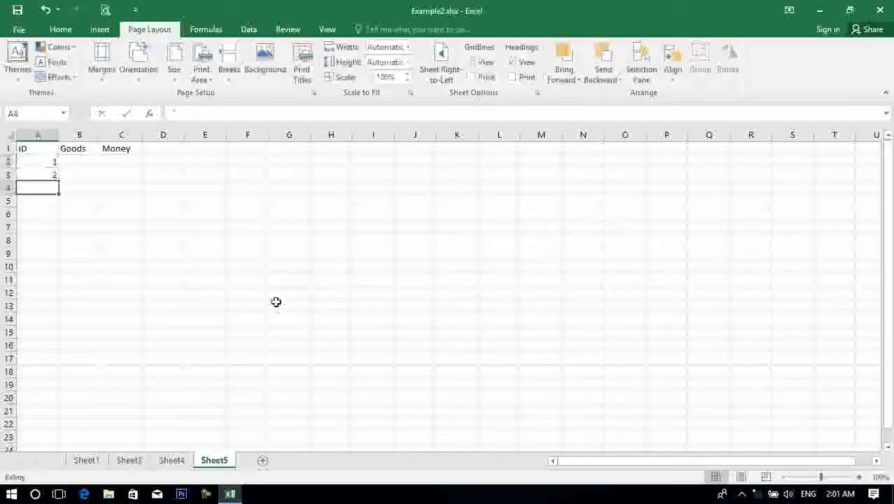
mouse_move(44, 162)
mouse_down()
mouse_move(96, 384)
mouse_move(63, 448)
mouse_up()
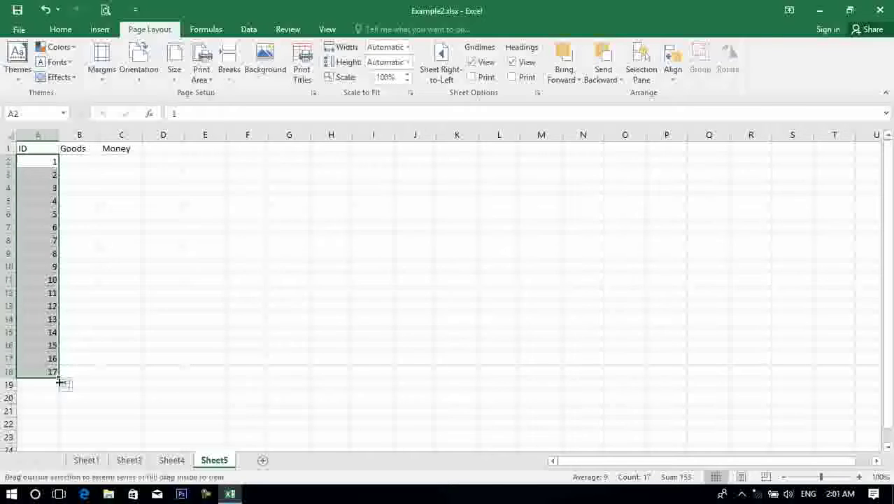
scroll(219, 309, up, 7)
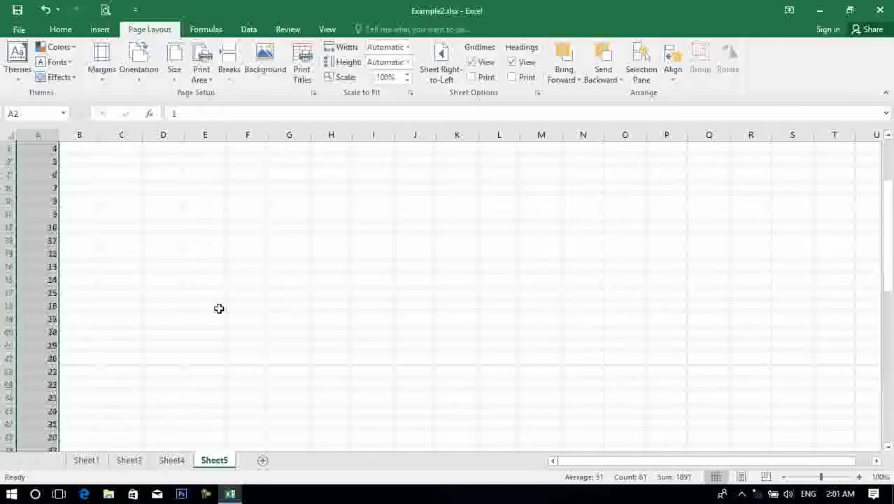
scroll(219, 309, up, 1)
Type pen, reuler, book and notebook into B2:B5
click(76, 161)
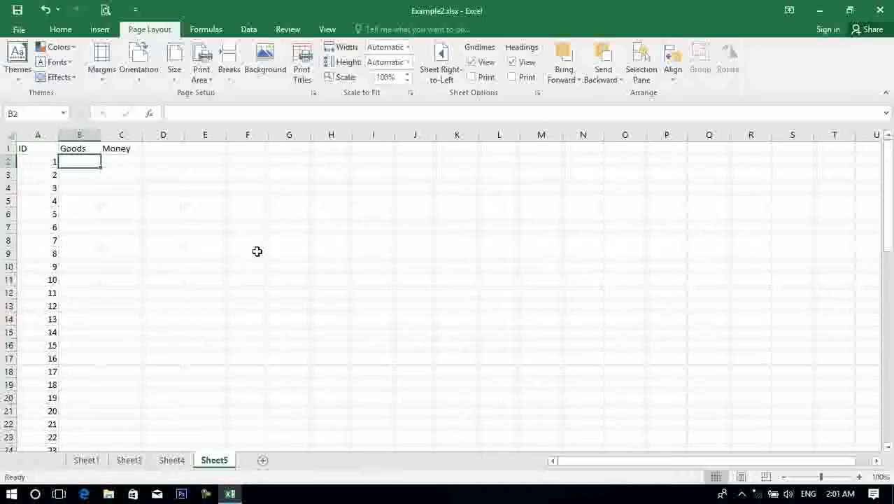
text(pen)
key(Return)
text(reuler)
key(Return)
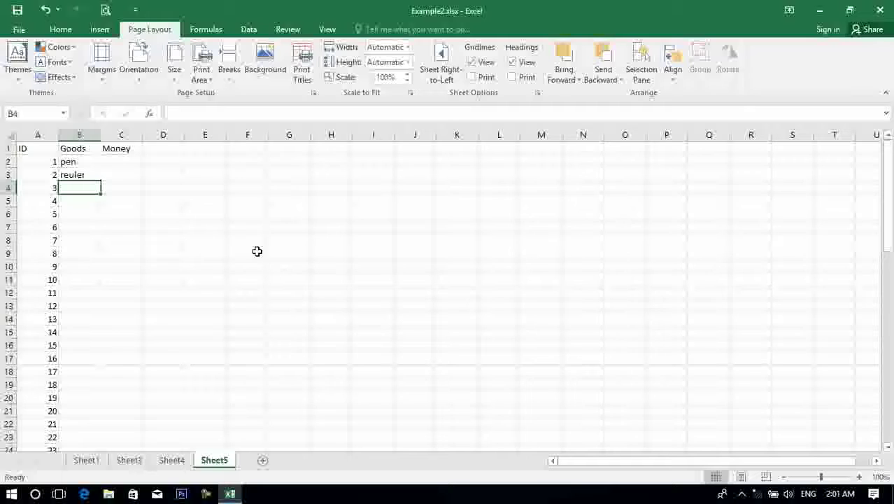
text(book)
key(Return)
text(no)
key(BackSpace)
text(book)
key(Return)
Repeat the four goods down column B to row 62
mouse_move(97, 164)
mouse_down()
mouse_move(97, 202)
mouse_move(157, 477)
mouse_up()
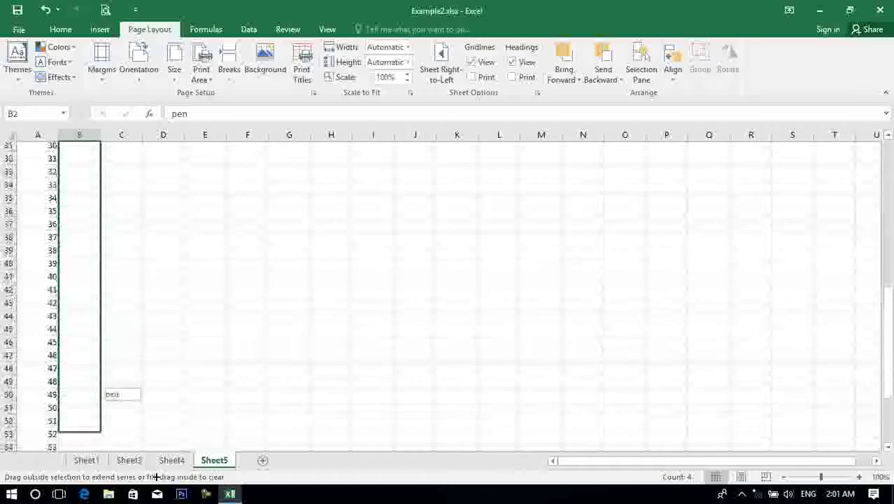
drag(156, 477, 150, 429)
scroll(254, 315, up, 6)
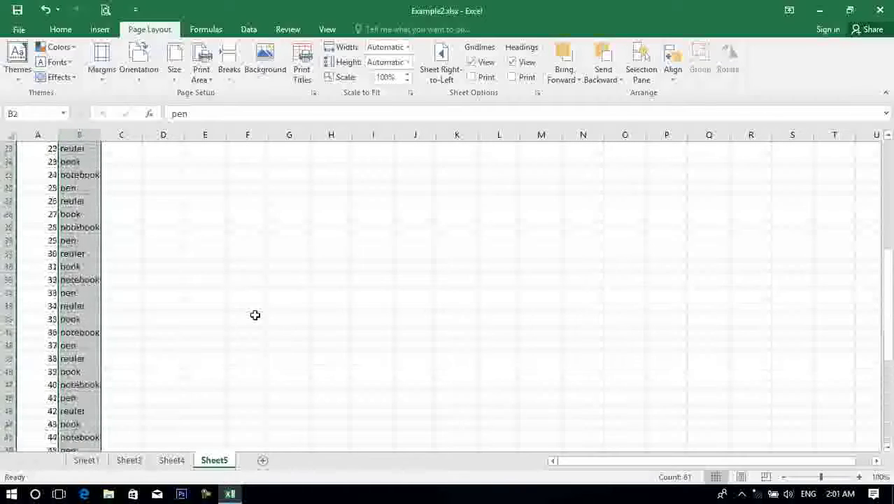
scroll(198, 277, up, 5)
scroll(184, 263, up, 1)
scroll(113, 172, up, 2)
key(Right)
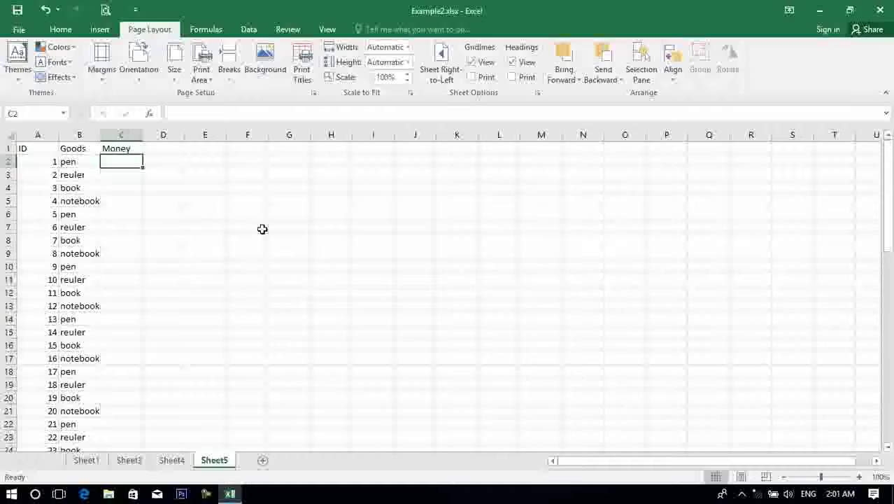
text(4 53 45 34 534 5 34 534 5 34 534 5 345 34 5 345 34 5 345 34 5 345 34 5 345 34 53 45 334 53 45 34 53 )
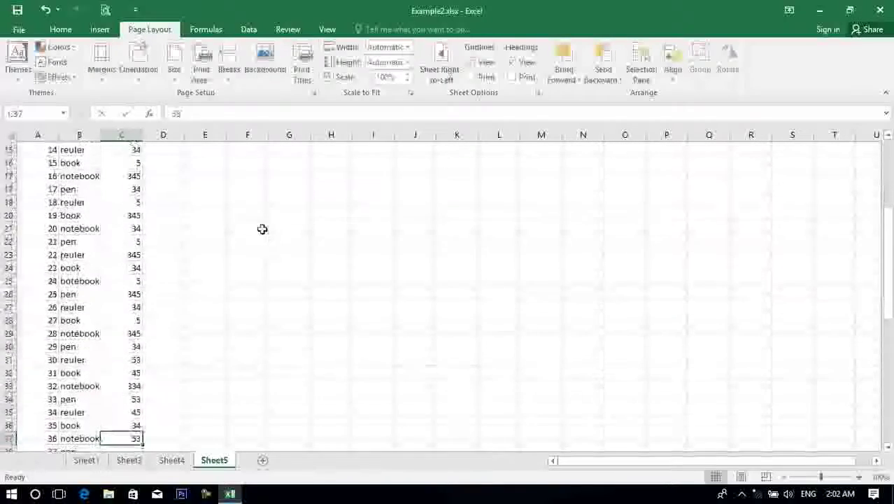
text(45 34 534 5 34 5 345 45 34 534 5 345 34 5 34 534 5 34 5 53 45 34 534 5 345 34 5 34)
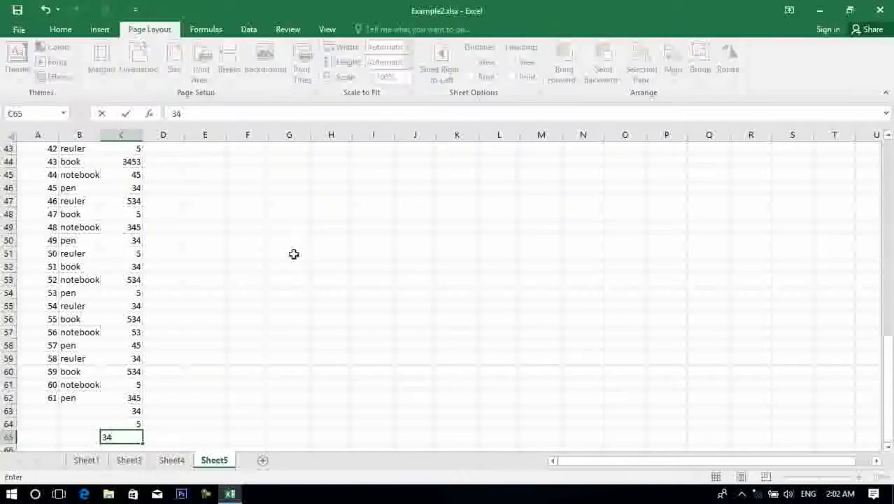
drag(86, 409, 158, 437)
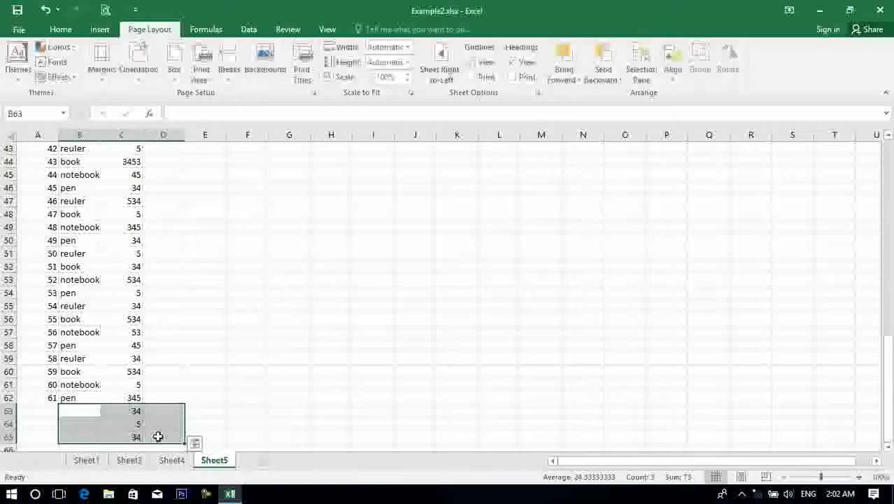
scroll(215, 276, up, 4)
click(130, 319)
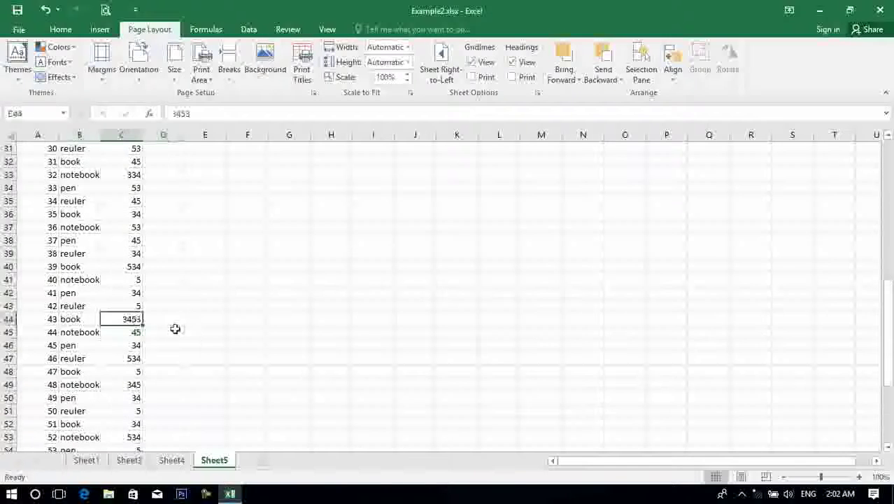
text(40)
key(Return)
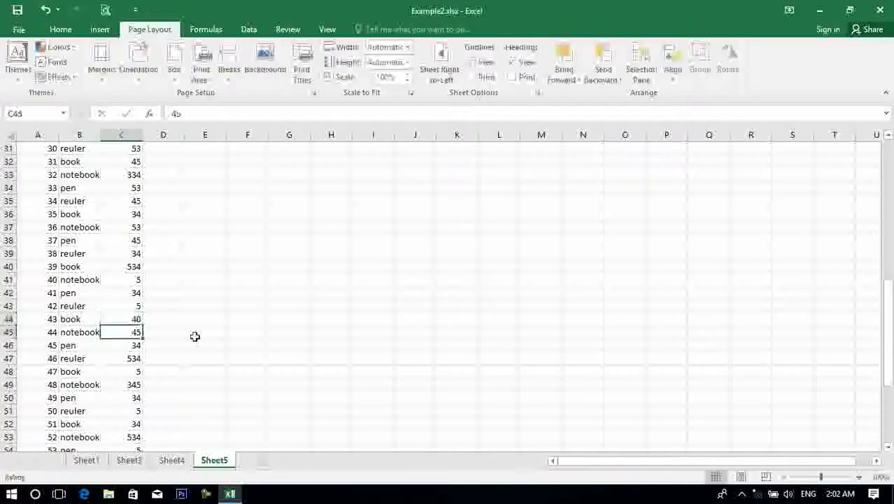
click(284, 295)
scroll(283, 298, up, 4)
scroll(282, 299, up, 5)
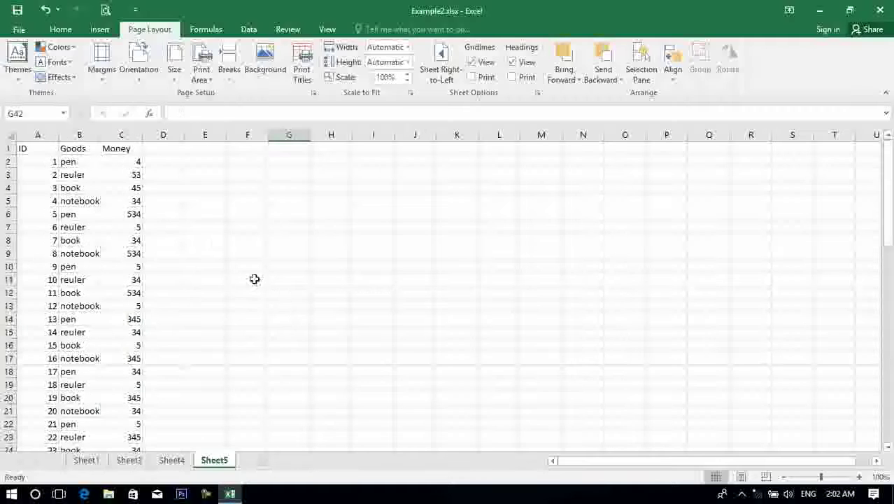
drag(42, 148, 126, 148)
key(ctrl+b)
click(209, 189)
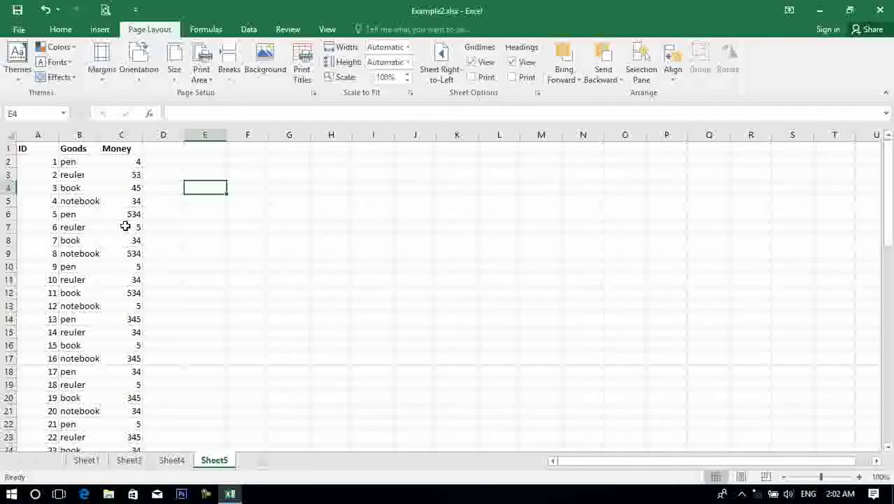
drag(67, 163, 134, 165)
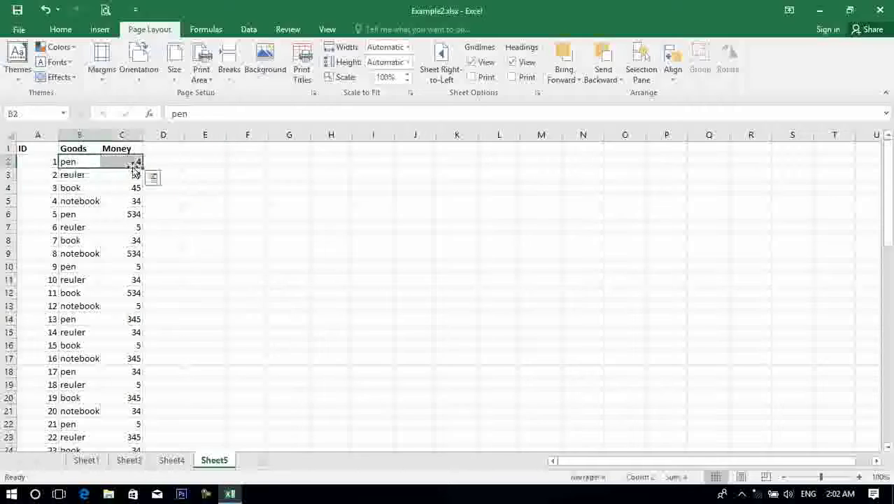
mouse_move(73, 174)
mouse_down()
mouse_move(118, 174)
mouse_move(125, 202)
mouse_up()
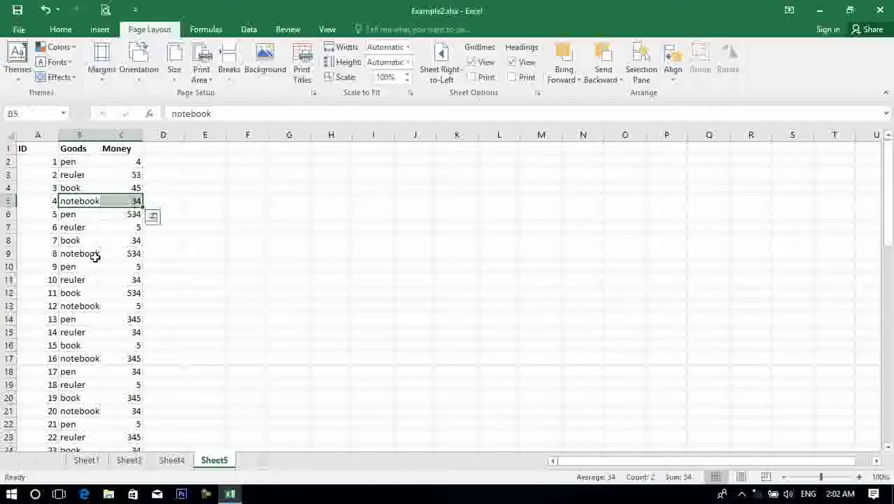
click(94, 257)
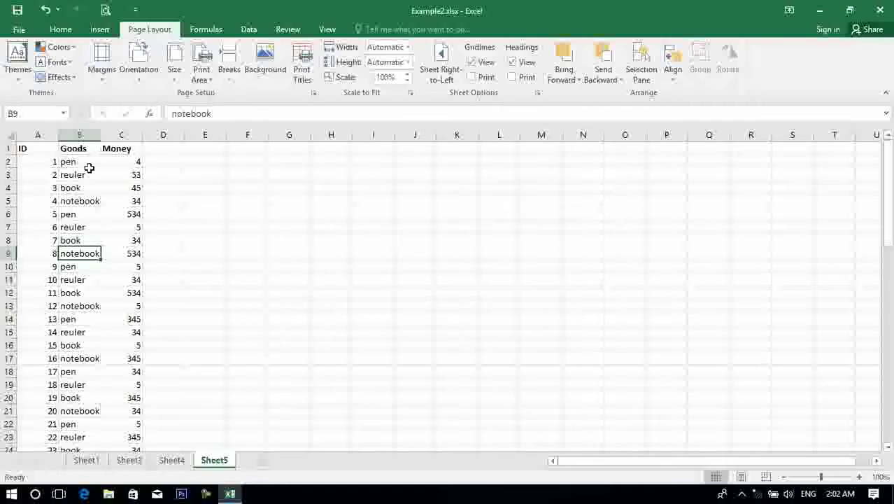
click(94, 291)
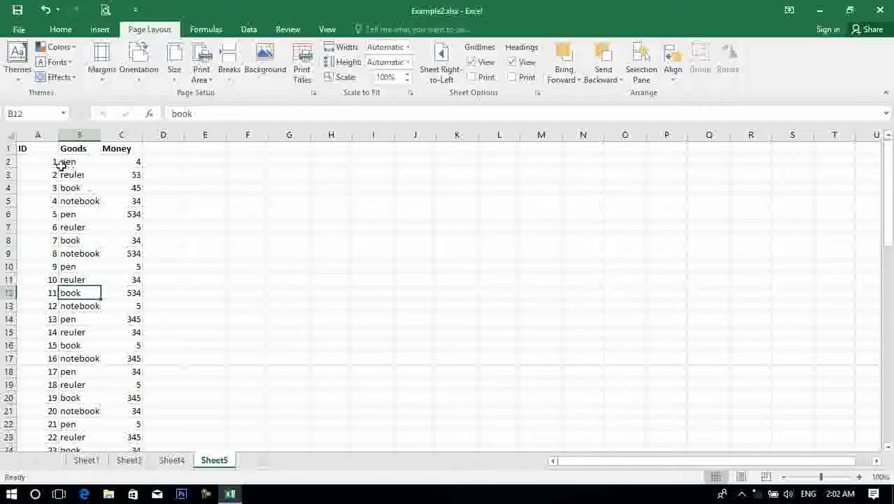
drag(67, 162, 137, 319)
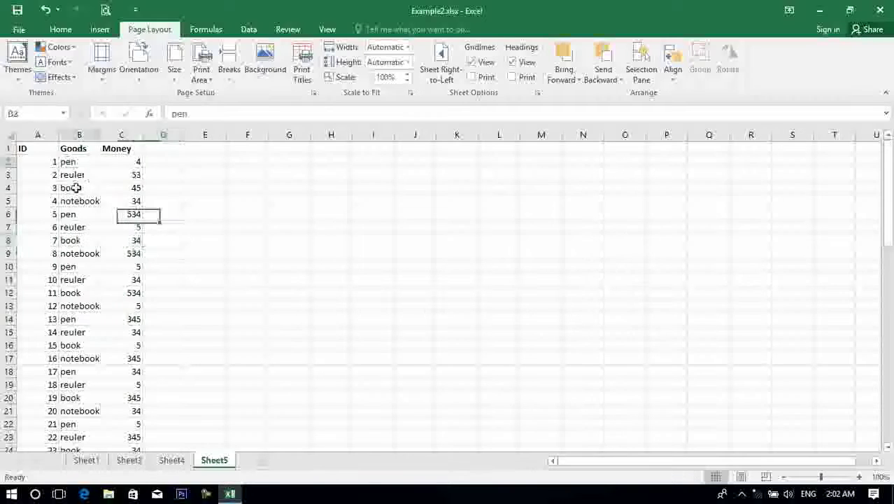
drag(67, 162, 125, 308)
click(72, 330)
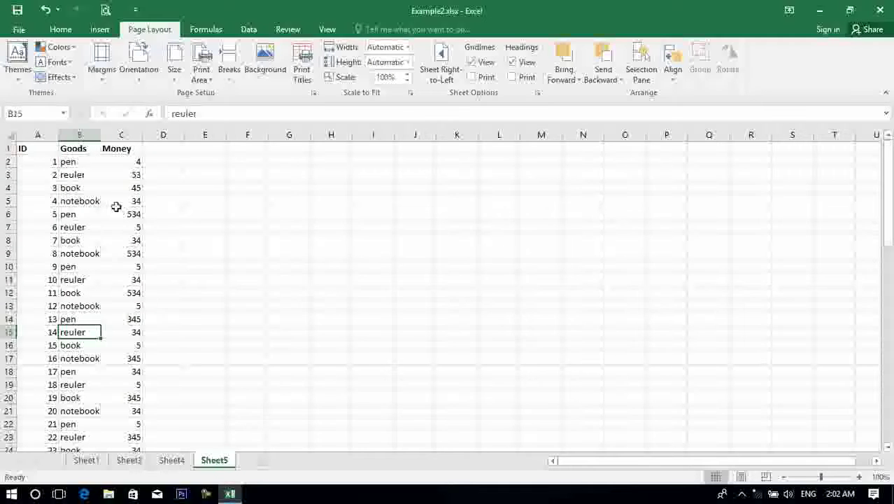
Sort the list A to Z by Goods so book, notebook, pen and reuler rows group together
click(62, 29)
click(819, 84)
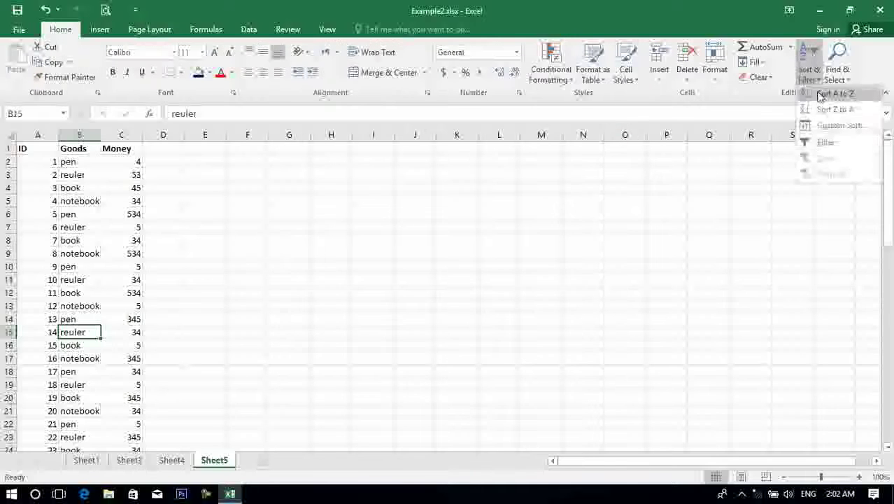
click(820, 96)
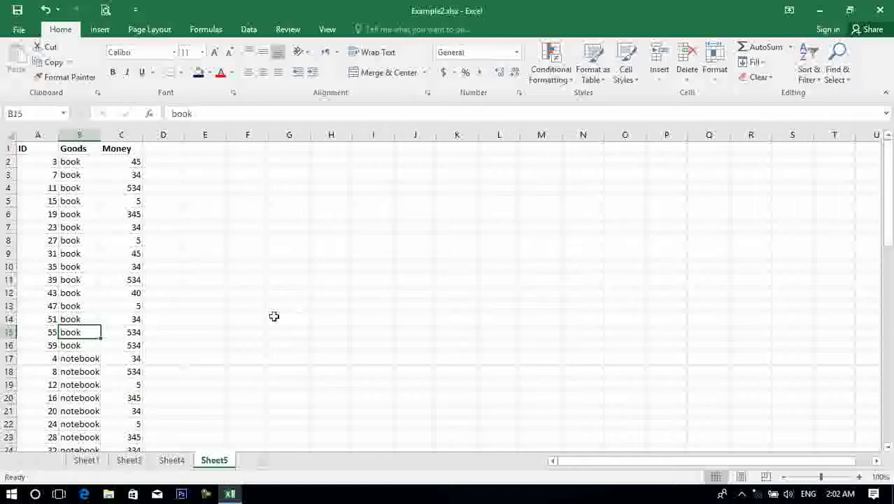
Look over the sorted list, selecting several pen entries and the Money value in C9
click(275, 317)
drag(80, 178, 80, 280)
drag(79, 358, 80, 411)
scroll(235, 350, down, 1)
scroll(241, 346, down, 5)
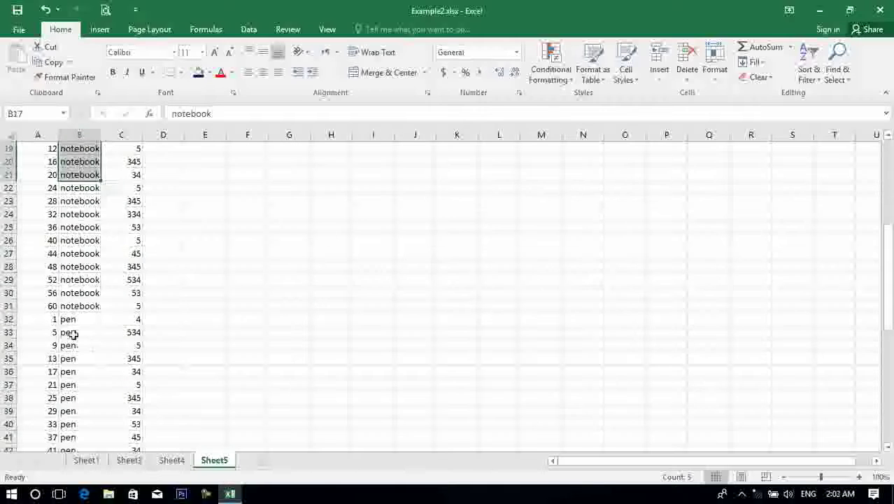
drag(74, 332, 79, 410)
scroll(264, 370, down, 4)
scroll(248, 369, down, 4)
scroll(210, 350, up, 6)
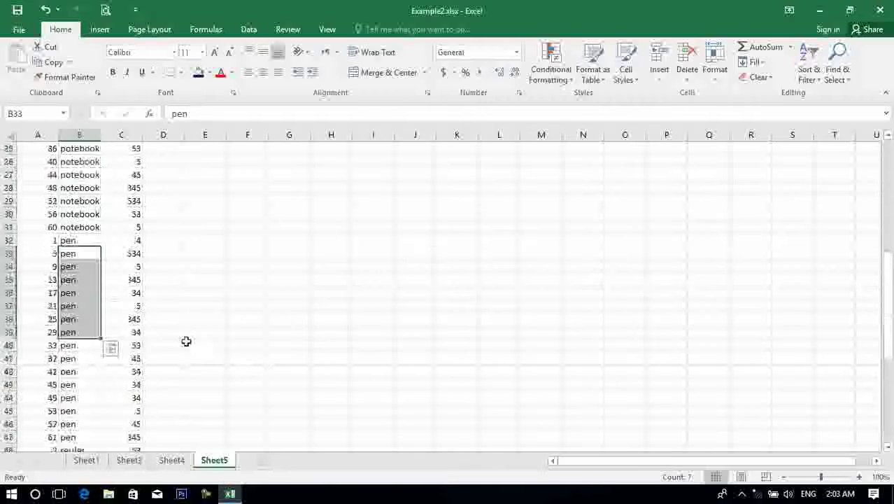
scroll(100, 240, up, 6)
scroll(156, 251, up, 2)
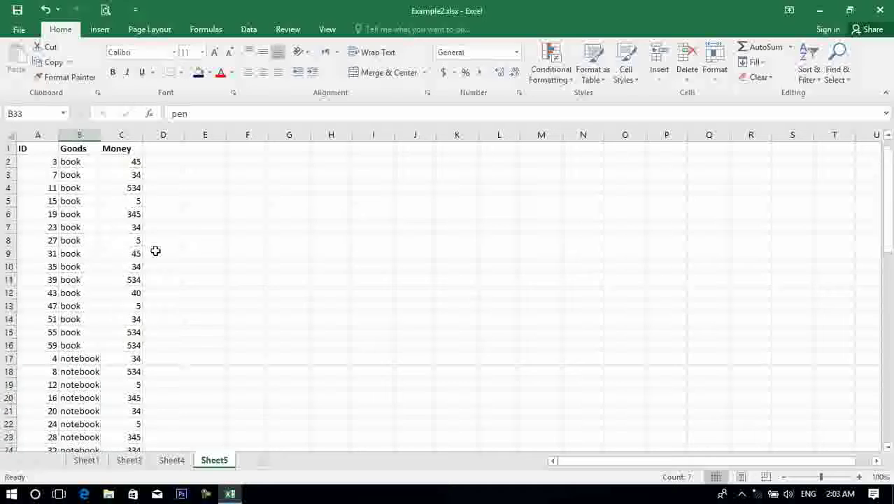
click(101, 251)
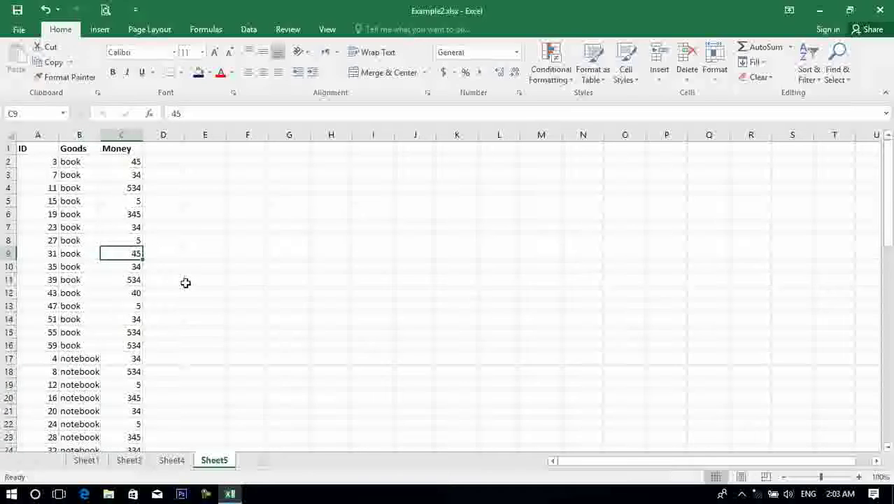
mouse_move(143, 252)
mouse_down()
mouse_move(72, 248)
mouse_move(70, 241)
mouse_up()
Preview both printed pages of the sorted sheet
click(106, 10)
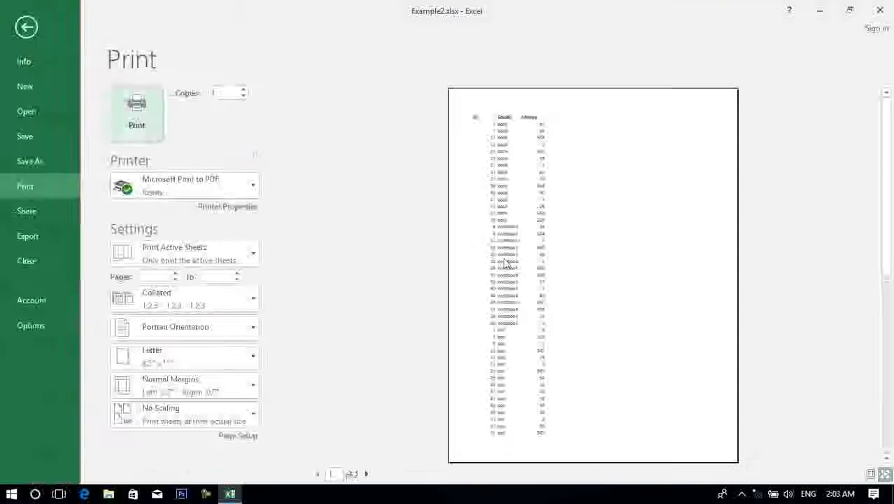
click(366, 474)
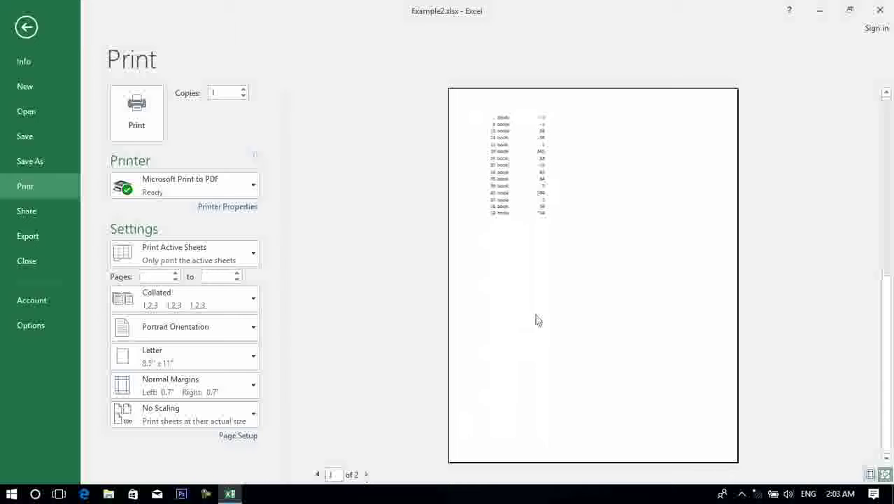
click(318, 474)
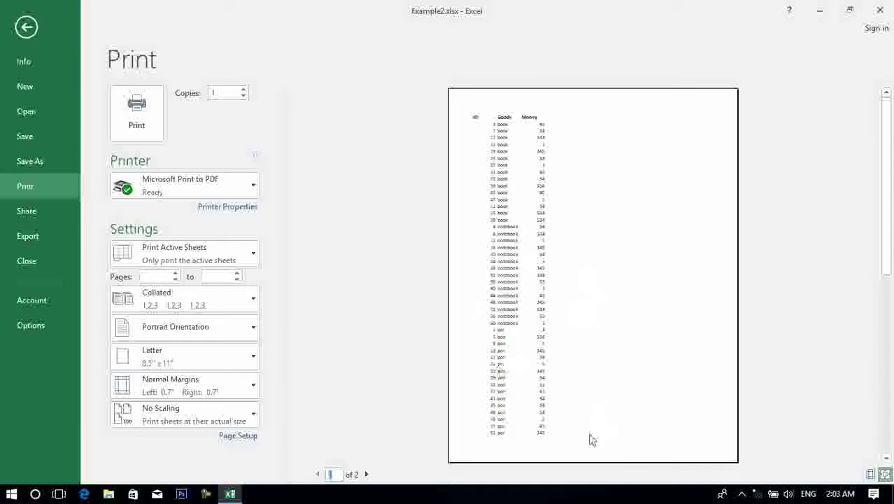
Insert a trial page break at D16, then remove it again
click(27, 27)
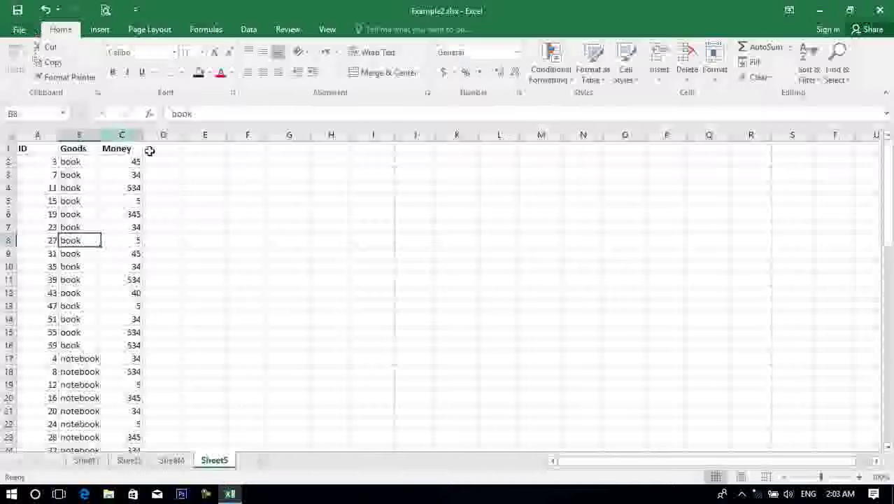
click(160, 347)
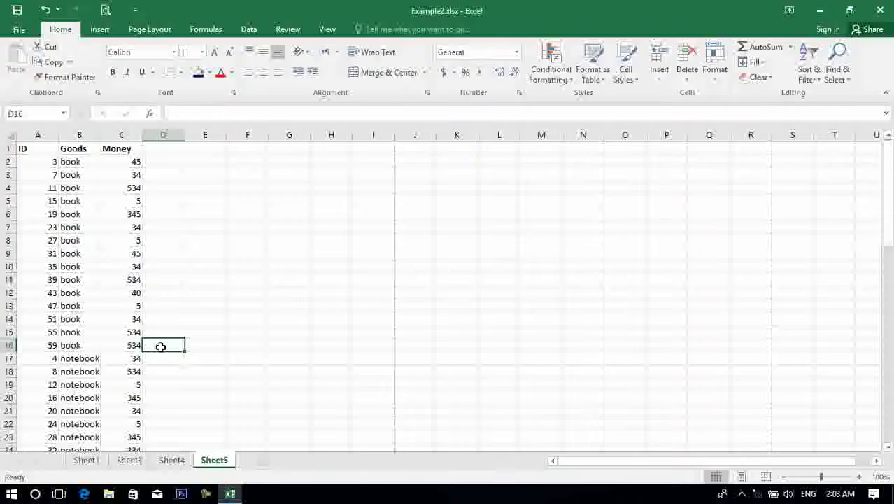
click(149, 28)
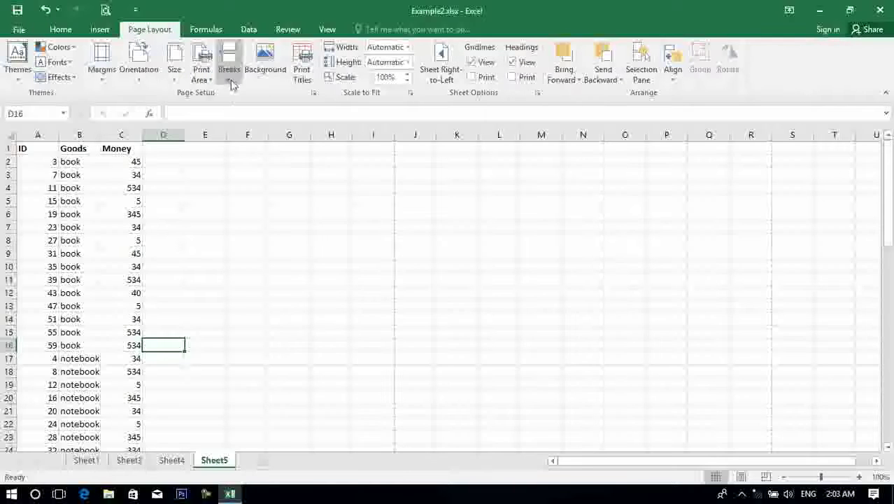
click(210, 357)
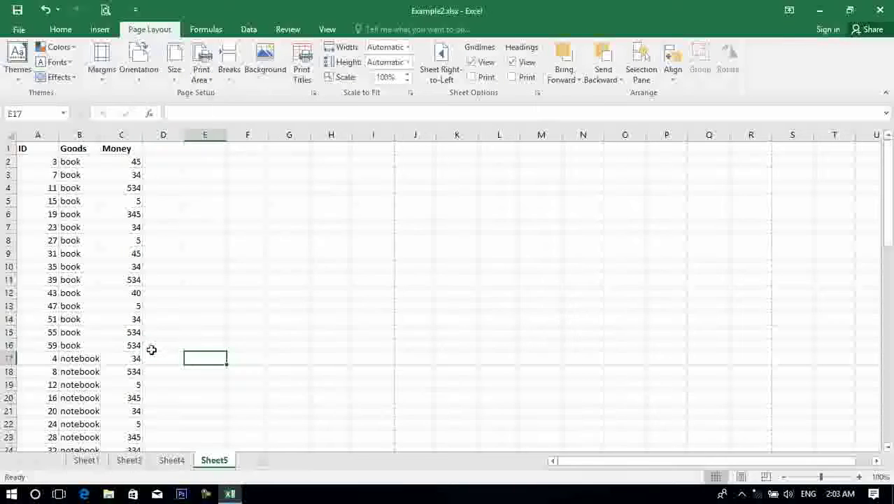
click(151, 348)
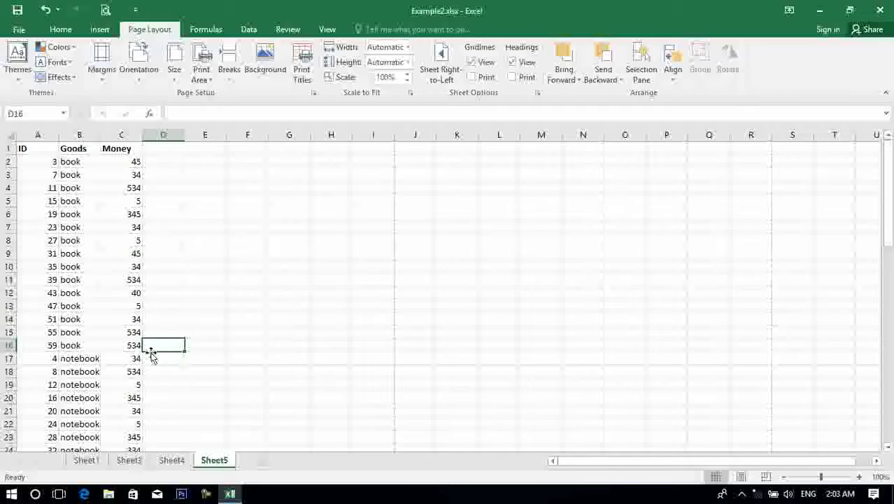
click(229, 74)
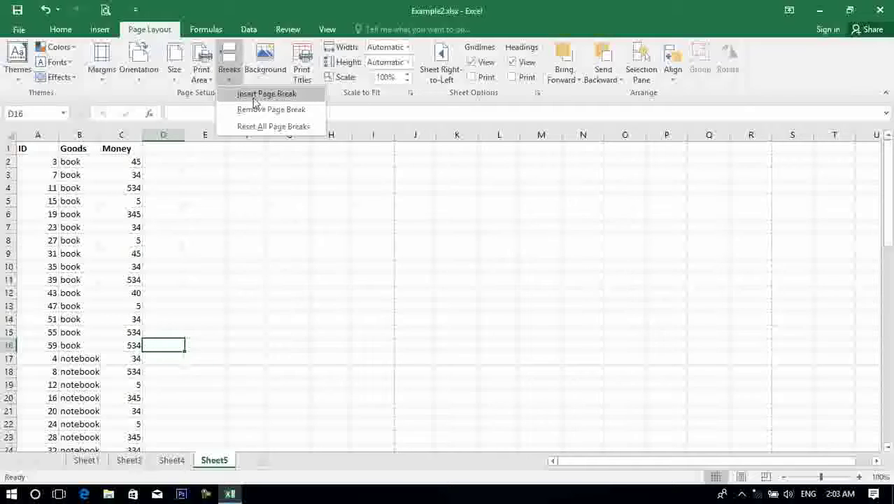
click(256, 96)
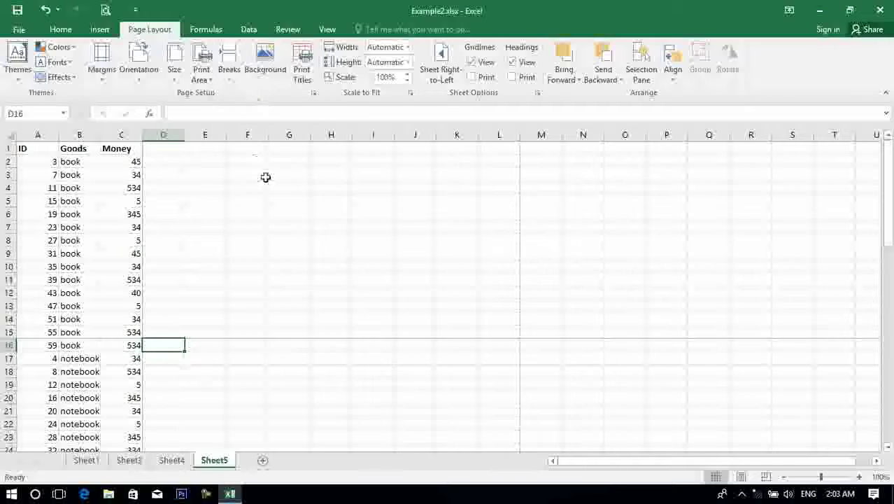
click(229, 74)
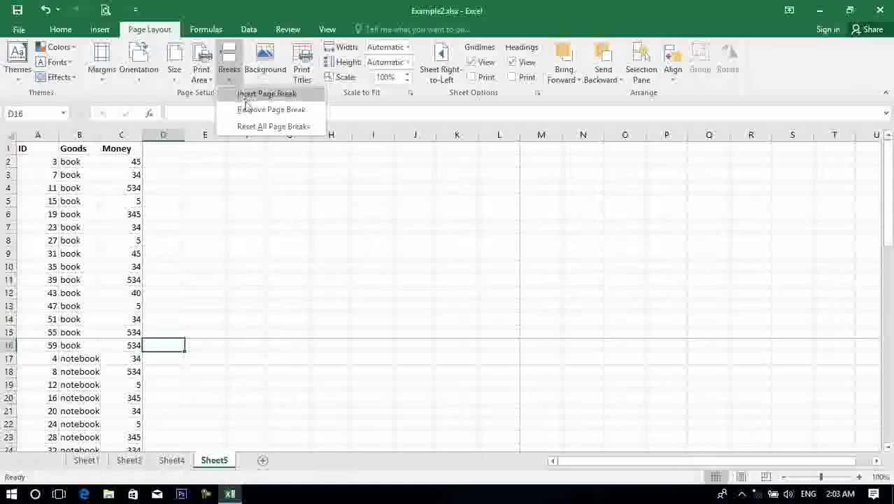
click(258, 112)
Insert page breaks above D17 (first notebook row) and D32 (first pen row)
click(150, 360)
click(229, 70)
click(266, 95)
scroll(213, 359, down, 3)
scroll(220, 350, down, 3)
scroll(210, 346, down, 2)
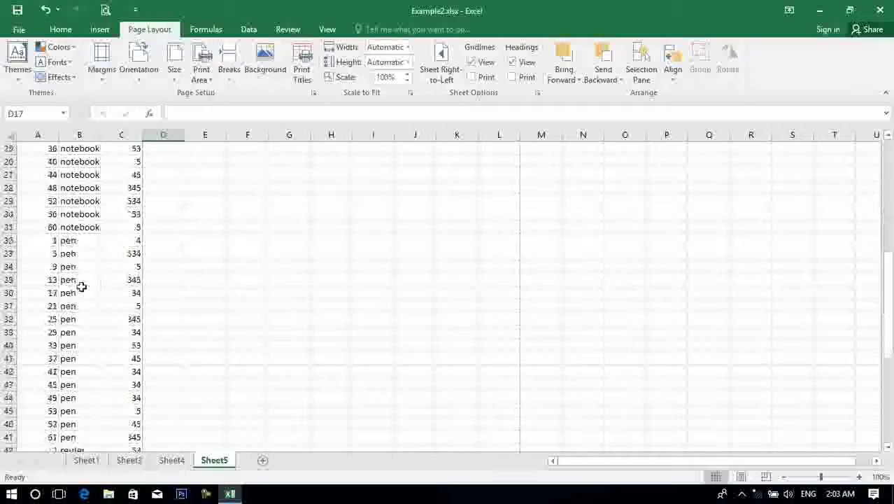
click(155, 242)
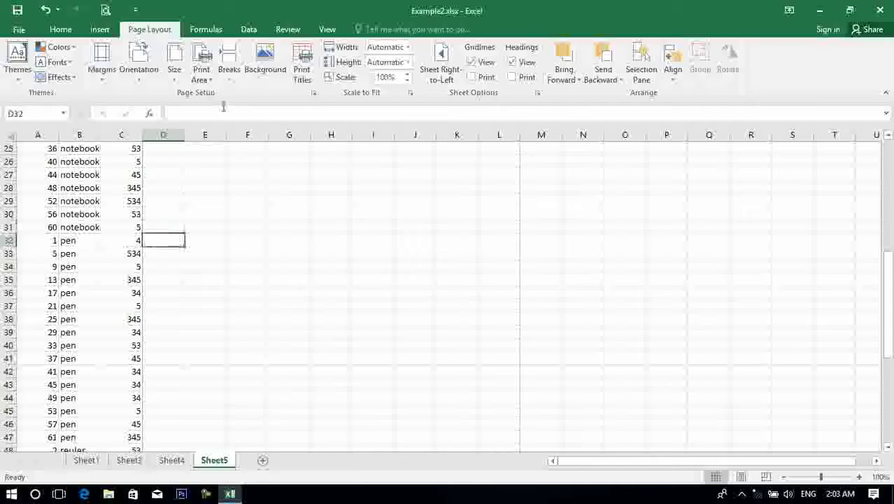
click(229, 70)
click(259, 94)
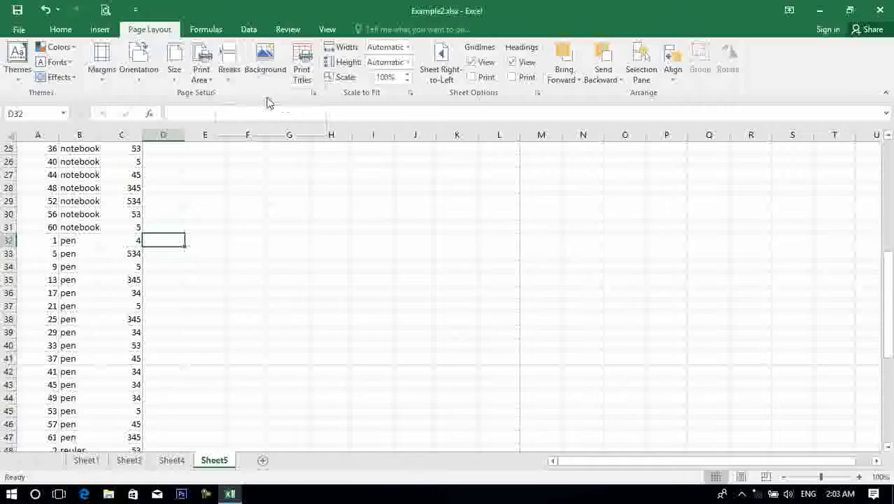
Insert a page break above D48, the first reuler row
scroll(154, 341, down, 2)
scroll(158, 343, down, 2)
scroll(157, 343, down, 3)
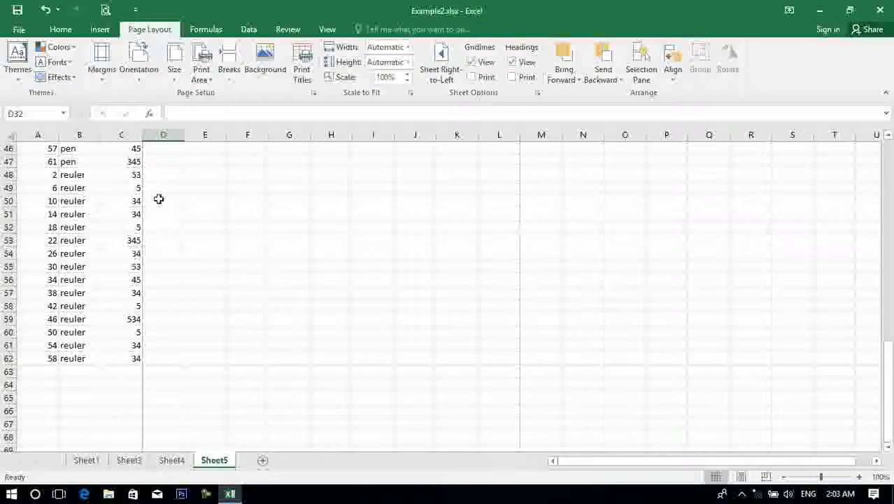
click(155, 176)
click(230, 70)
click(250, 93)
scroll(233, 365, up, 5)
scroll(234, 366, up, 6)
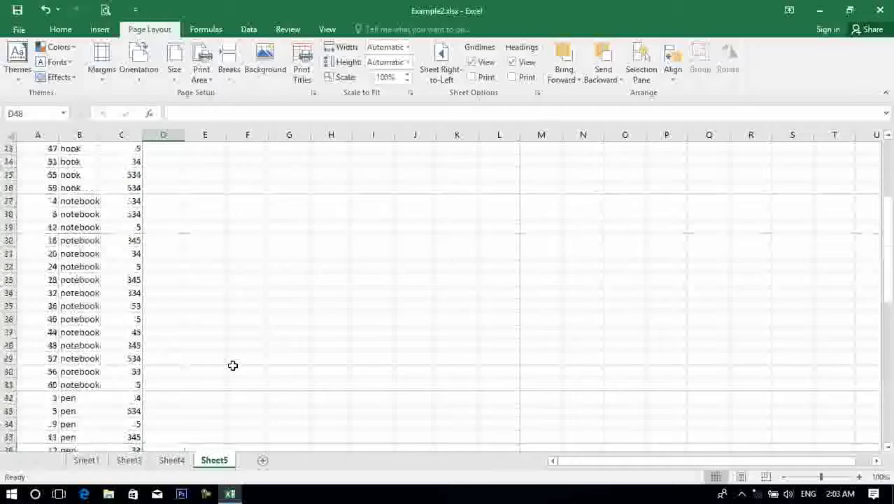
scroll(233, 365, up, 4)
Zoom the preview and step through pages 1–4: book, notebook, pen, reuler groups
click(106, 10)
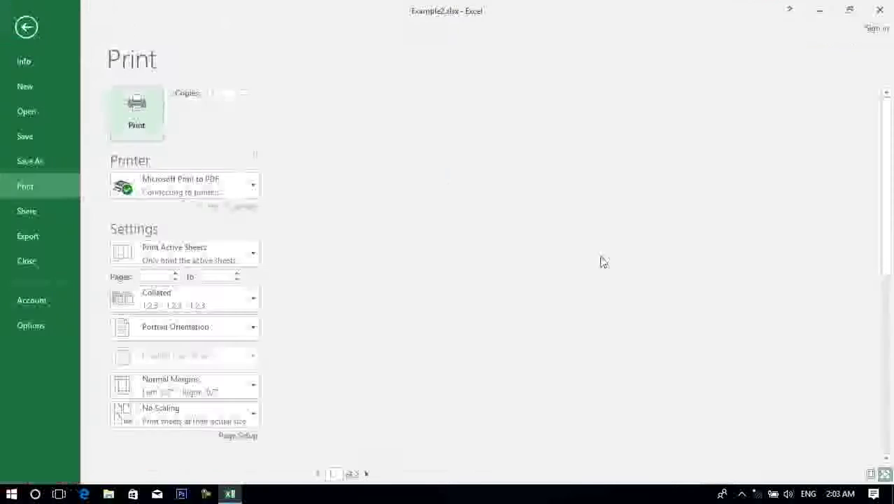
click(885, 474)
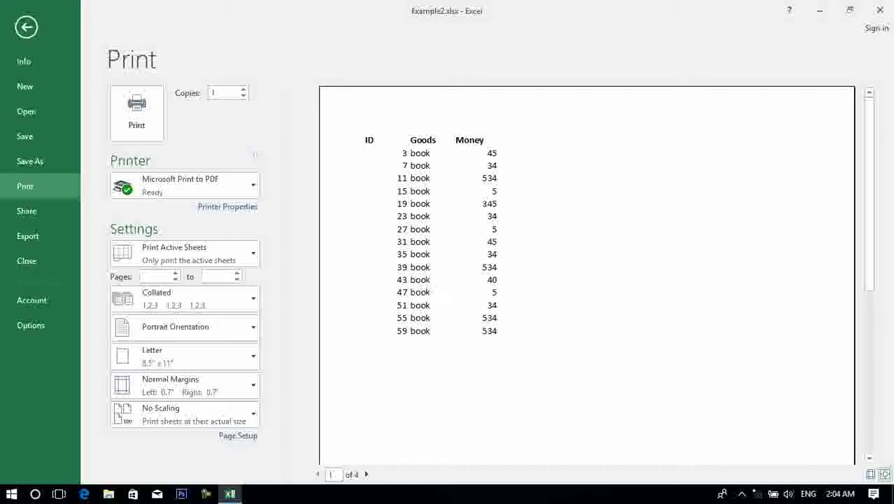
click(366, 475)
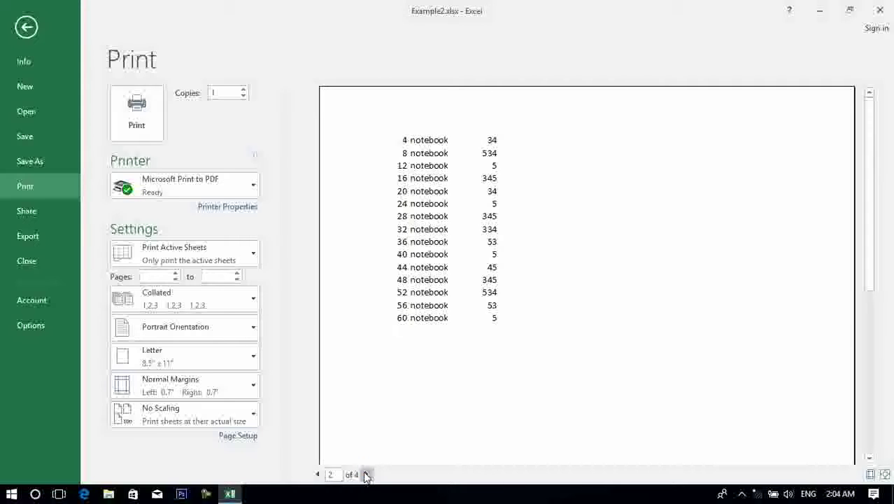
click(367, 475)
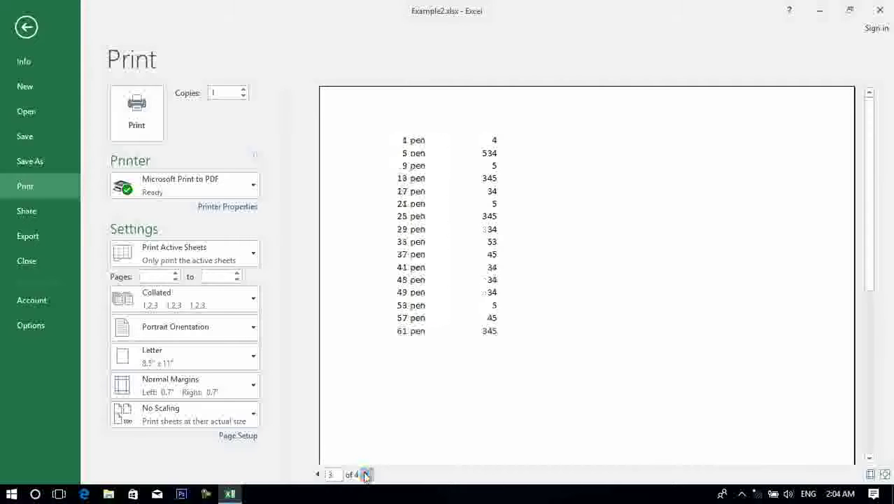
click(366, 476)
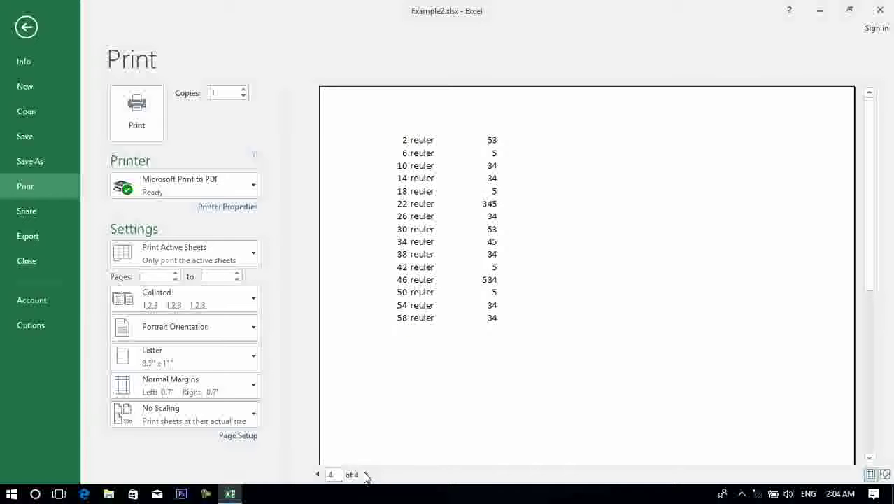
click(26, 26)
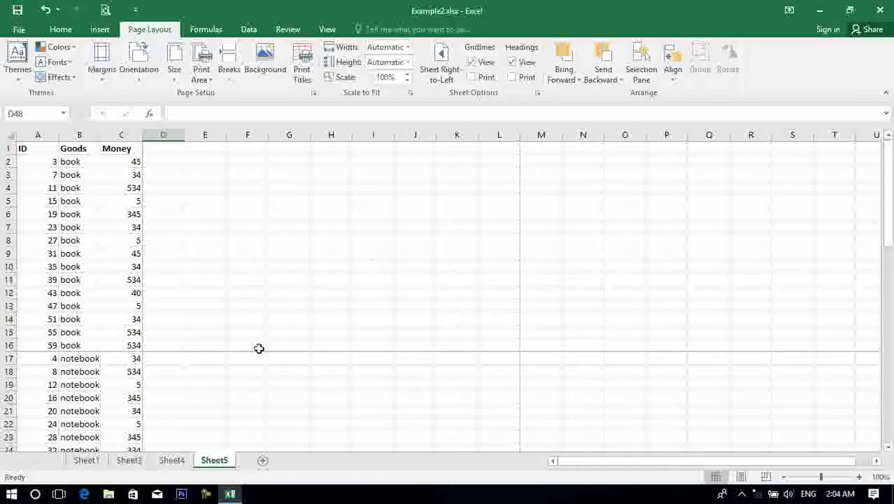
On Sheet4, insert a page break at M25, above row 25 and left of column M
click(168, 461)
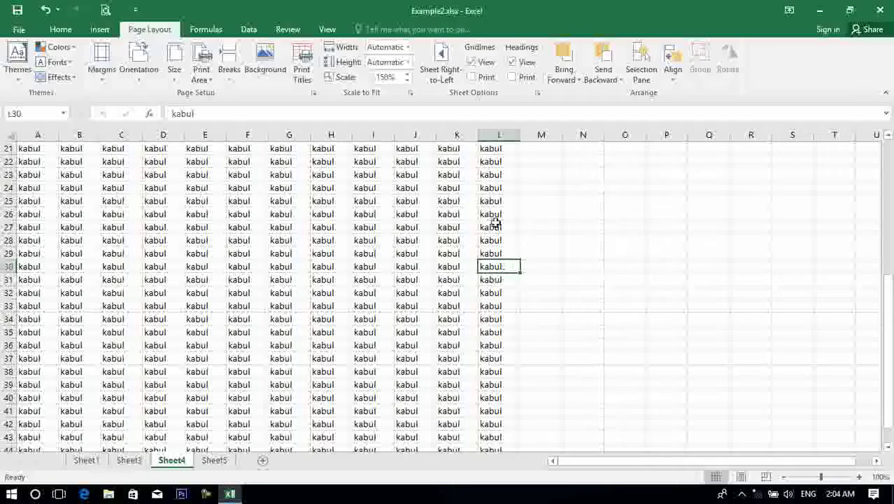
drag(513, 186, 32, 77)
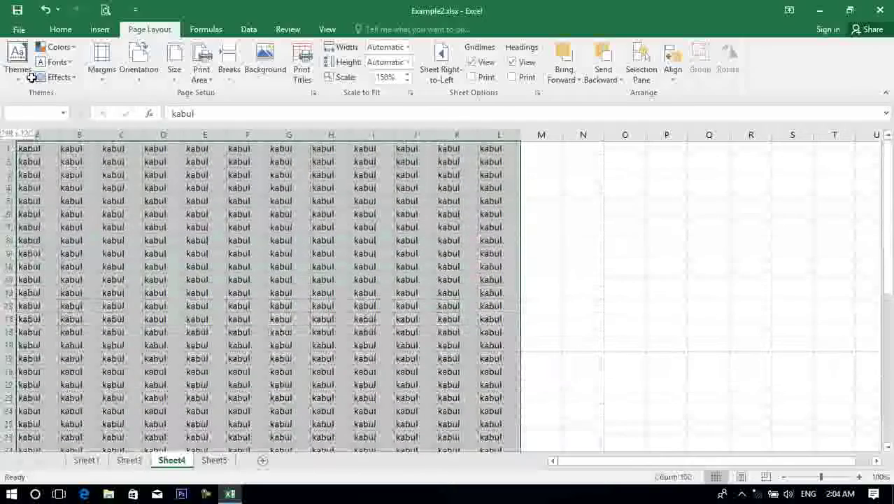
scroll(551, 371, down, 3)
scroll(550, 272, down, 2)
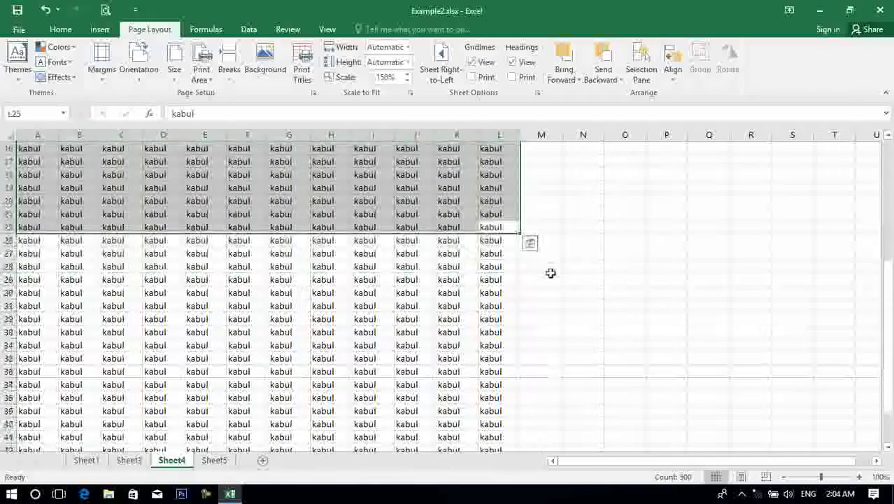
click(531, 225)
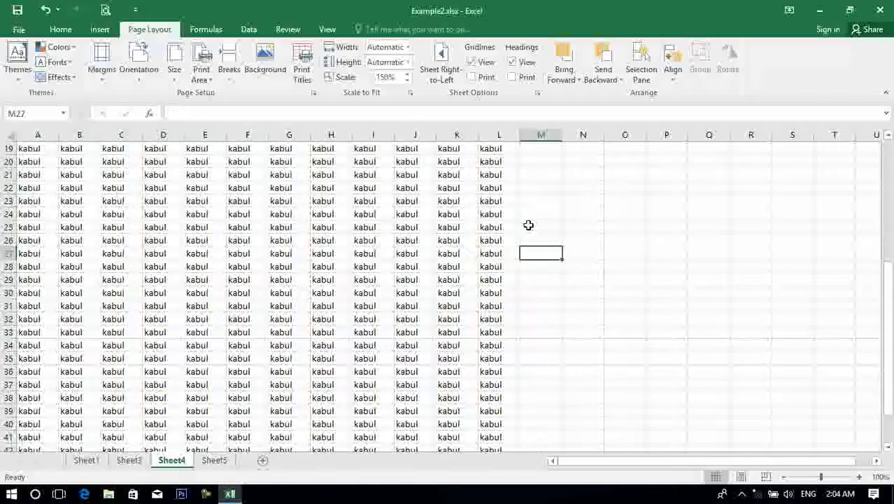
click(228, 73)
click(261, 94)
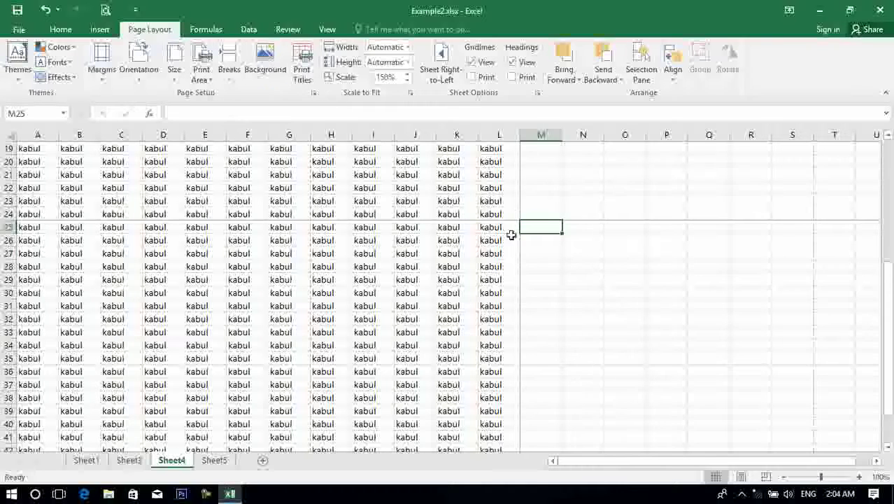
Check the kabul data around the break, selecting blocks M13:S24, cells F24–F26 and O12:P16
drag(509, 231, 40, 84)
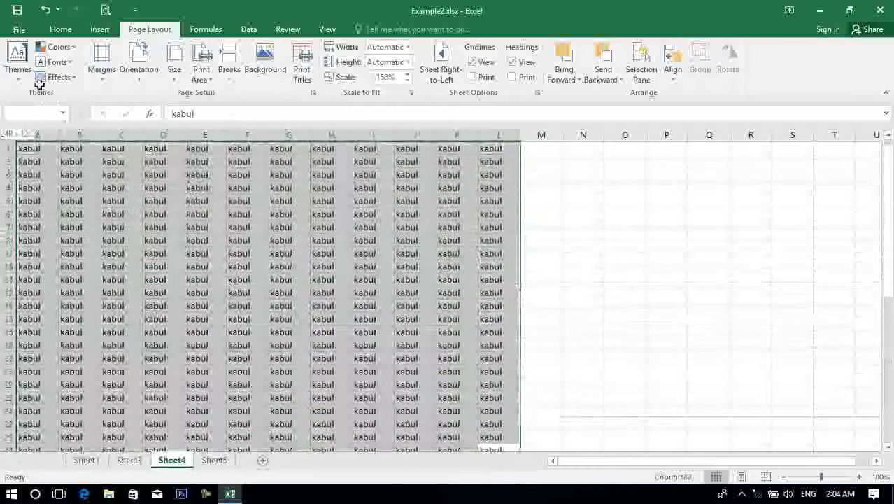
scroll(682, 385, down, 4)
click(654, 353)
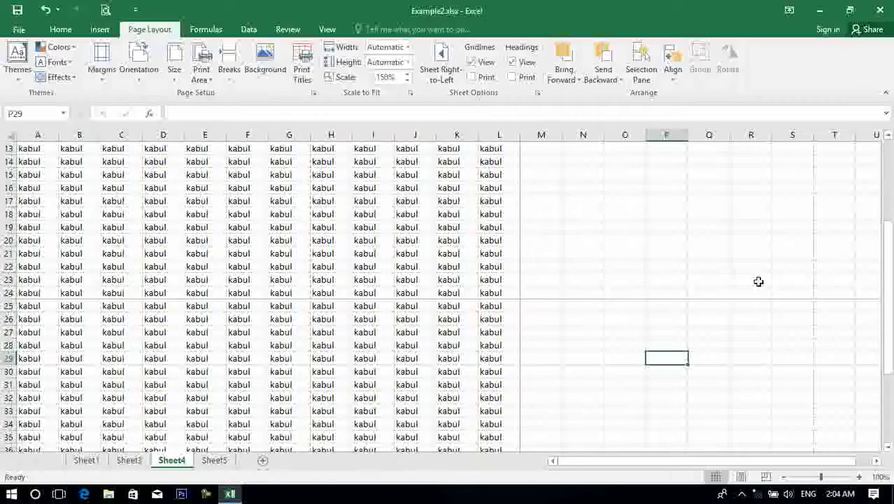
mouse_move(801, 292)
mouse_down()
mouse_move(530, 130)
mouse_move(530, 149)
mouse_up()
scroll(634, 364, down, 5)
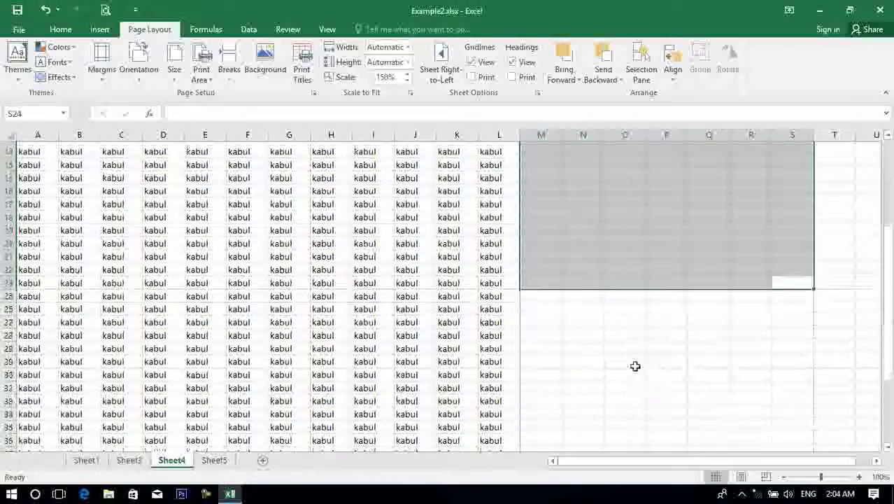
scroll(634, 363, down, 1)
click(261, 214)
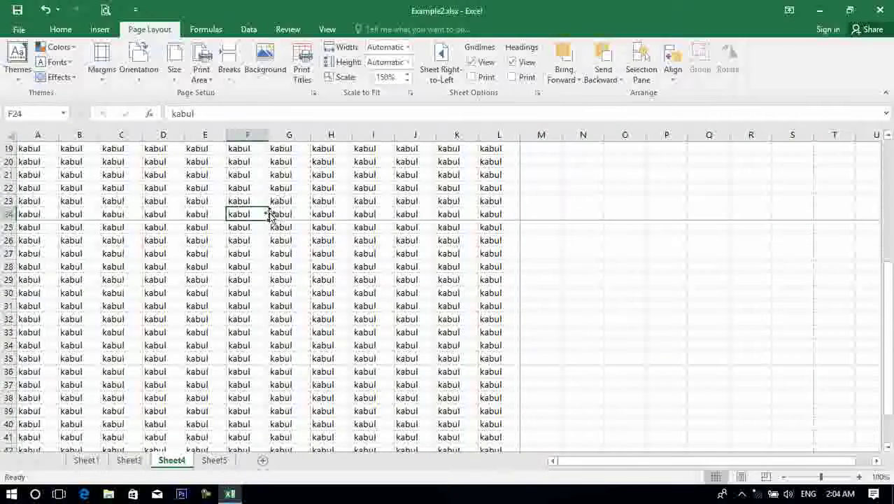
click(261, 235)
click(250, 226)
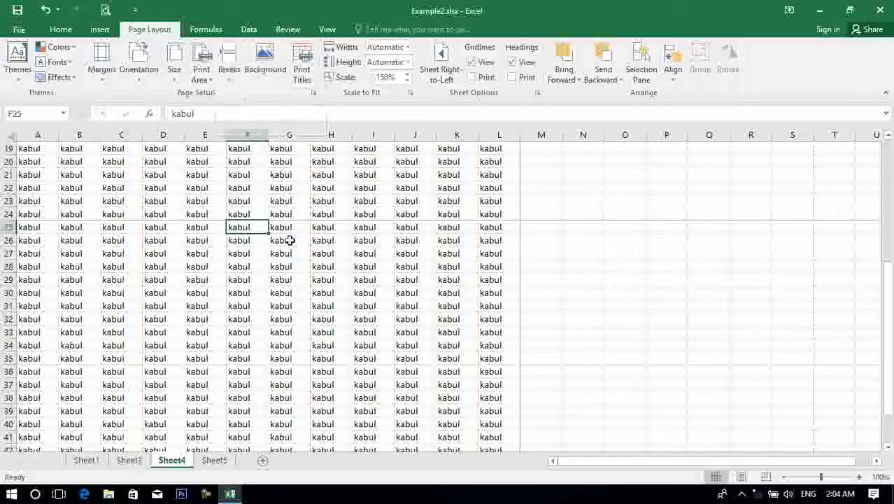
scroll(289, 240, up, 5)
drag(185, 280, 104, 150)
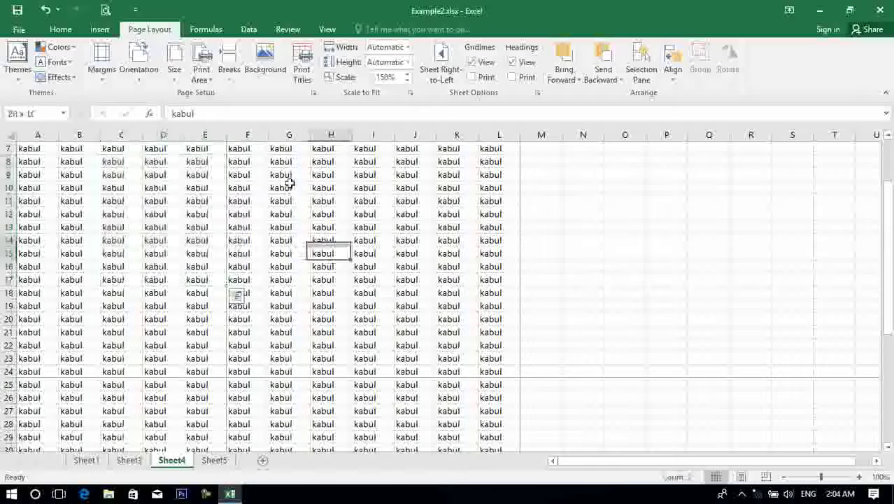
drag(667, 266, 615, 212)
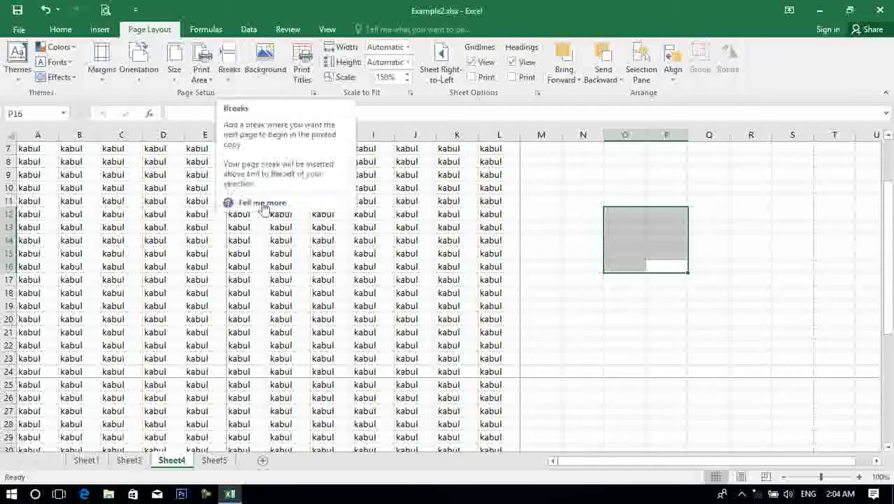
Switch through Sheet3 and Sheet4 back to Sheet5
click(131, 460)
click(171, 460)
click(219, 460)
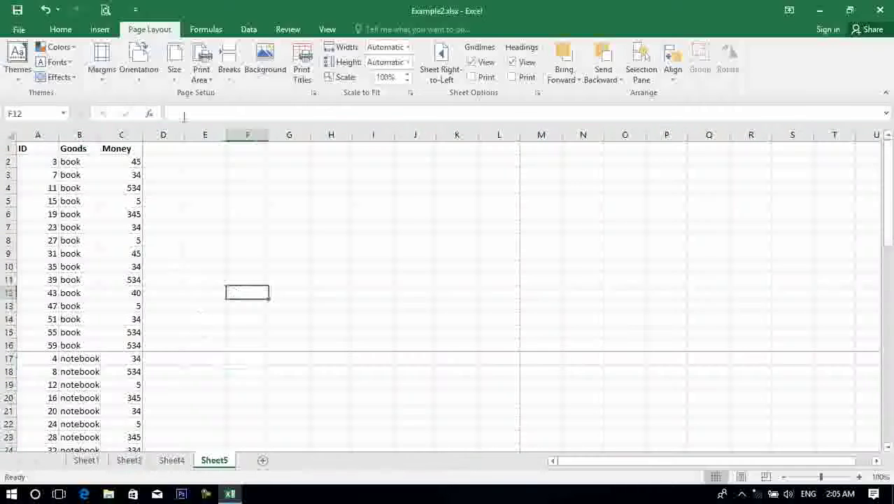
click(105, 10)
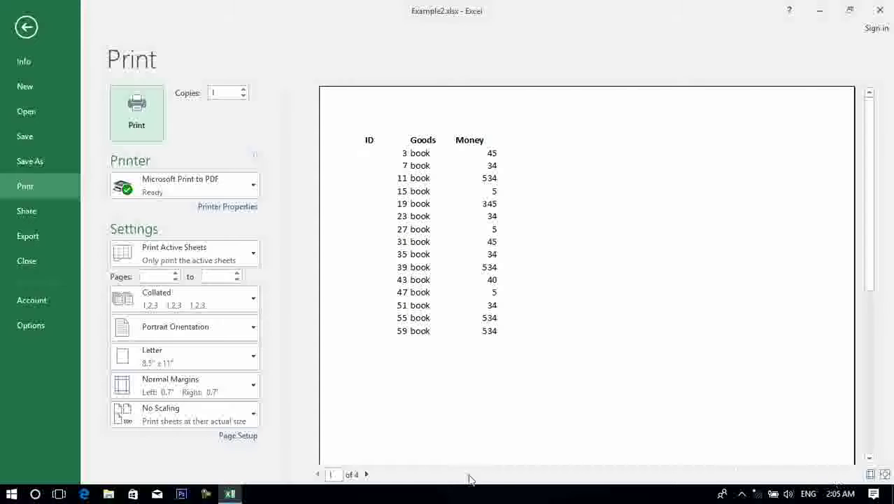
click(367, 474)
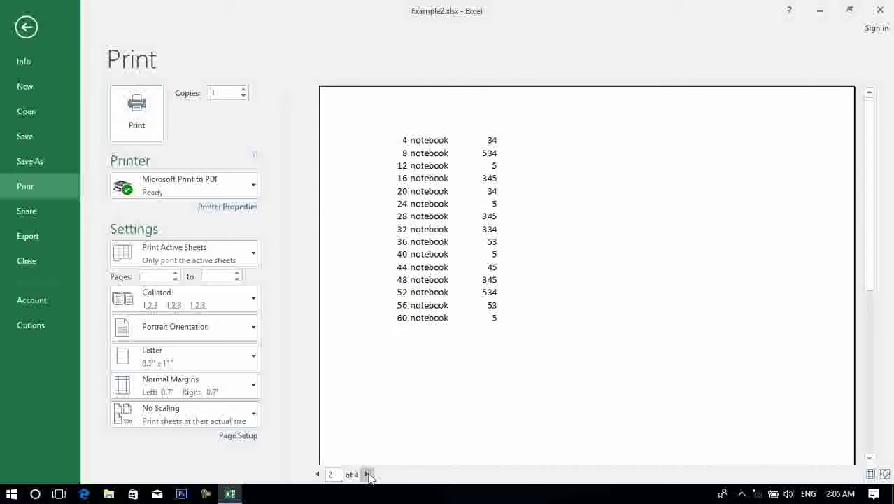
click(367, 475)
click(317, 474)
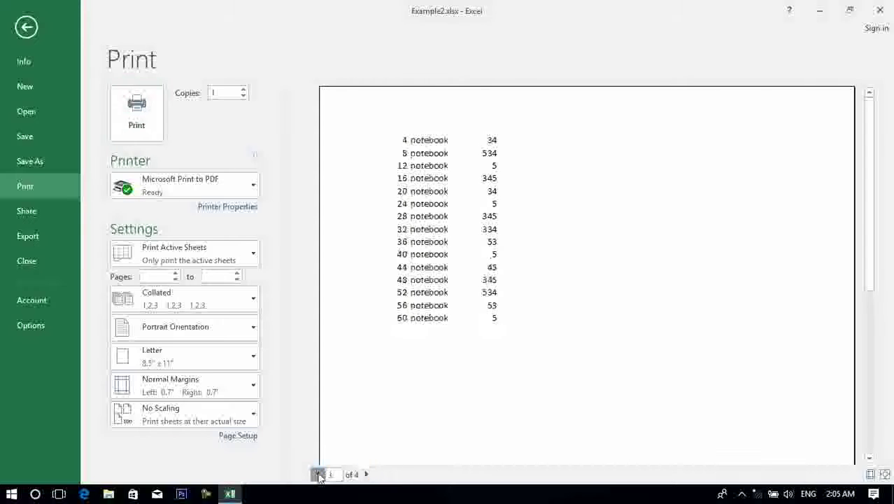
click(316, 474)
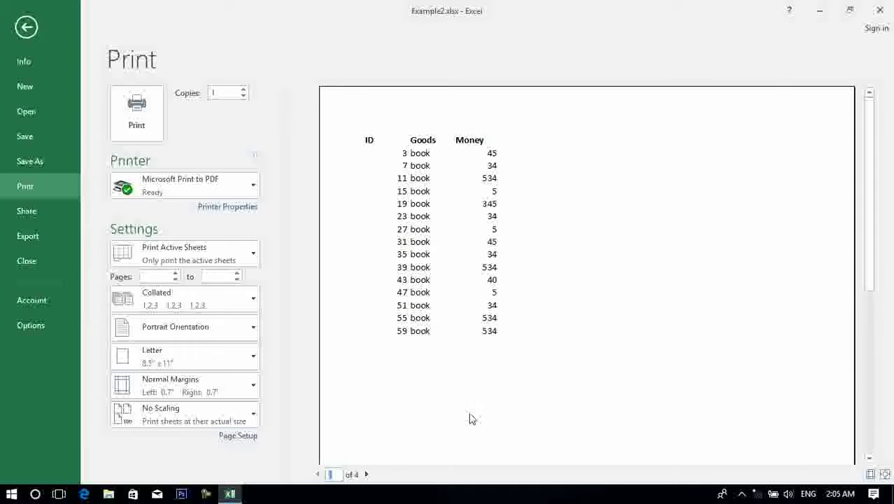
click(489, 398)
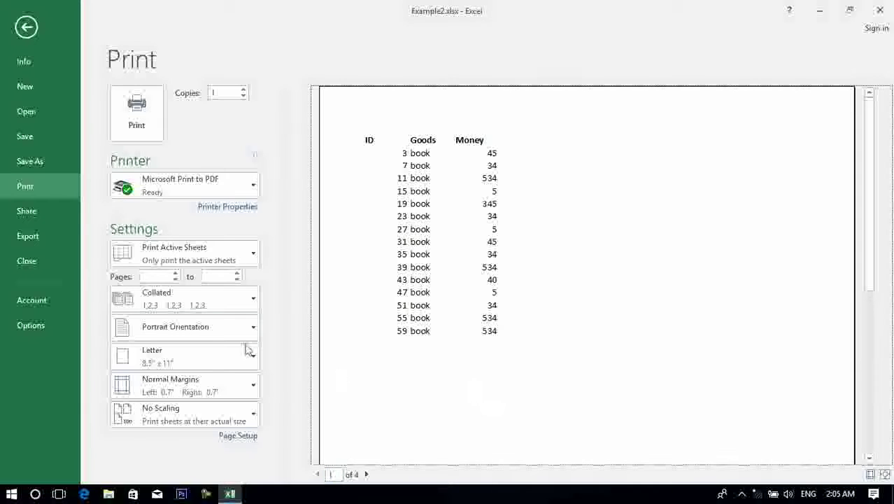
click(26, 26)
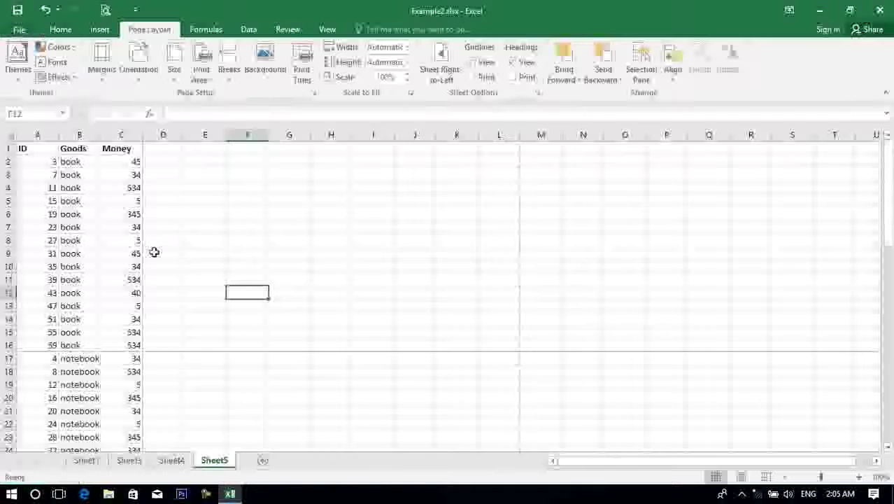
Set $1:$1 as the rows to repeat at top in Print Titles, then preview
click(302, 70)
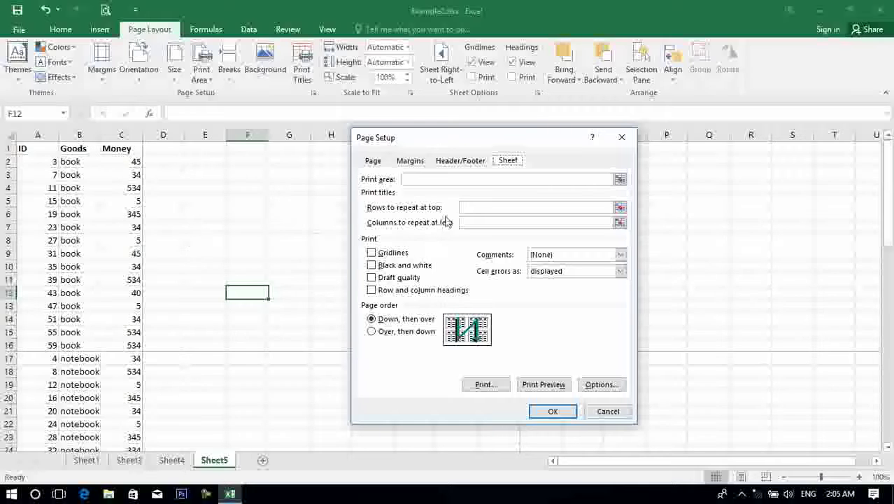
click(471, 207)
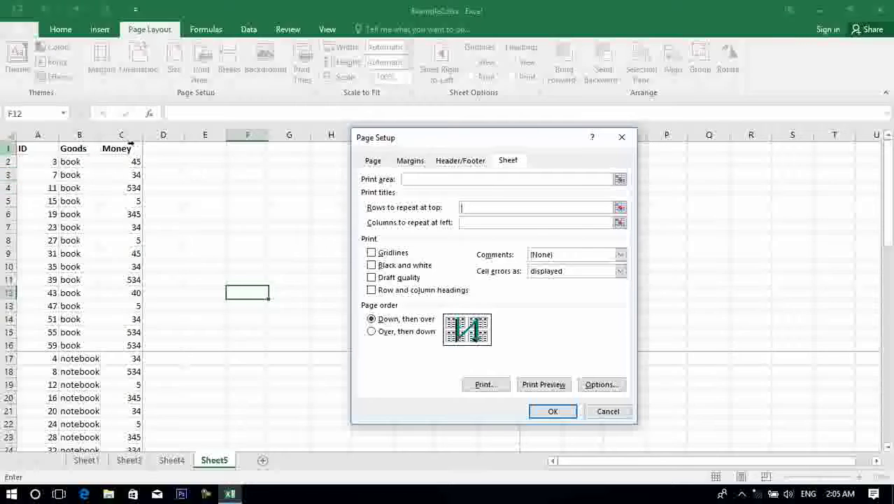
click(5, 147)
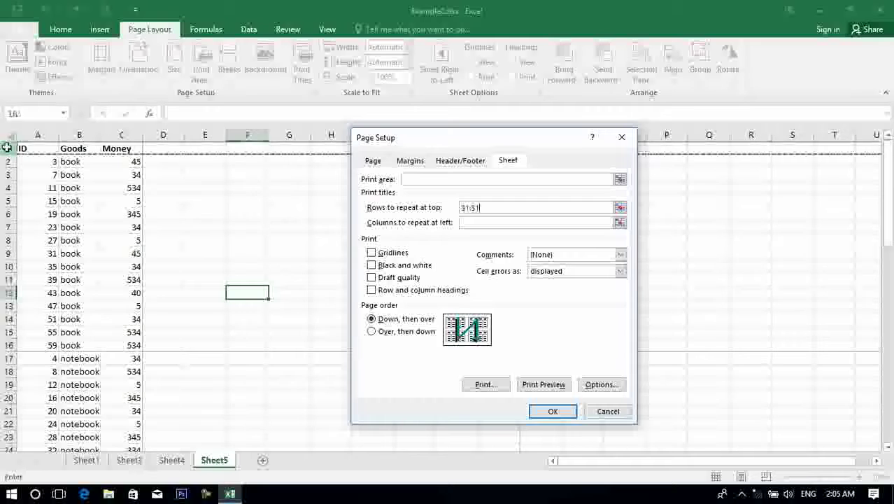
click(554, 412)
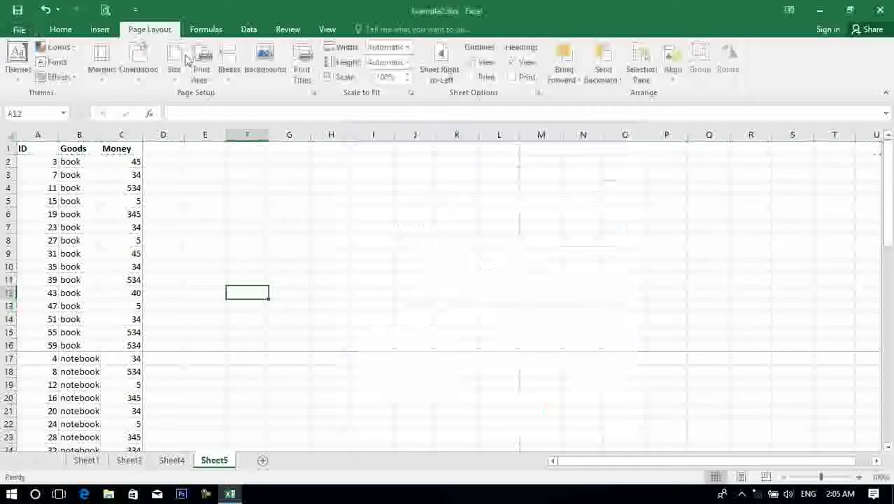
click(107, 9)
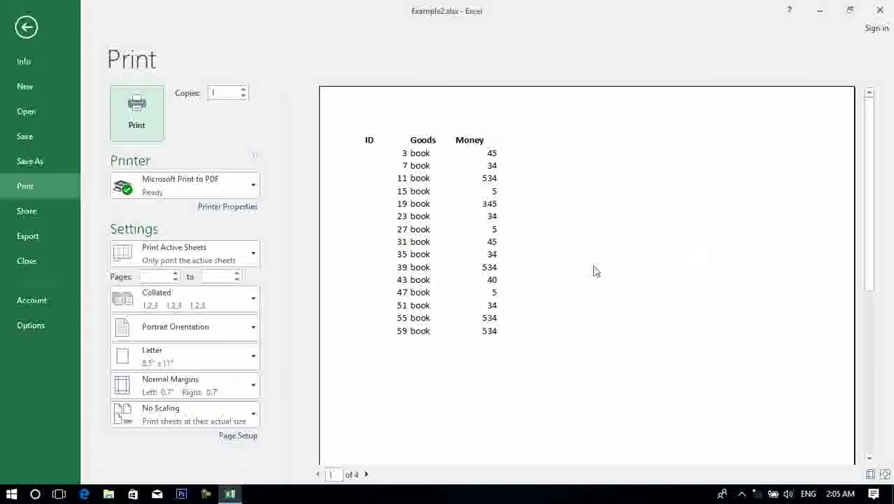
click(365, 475)
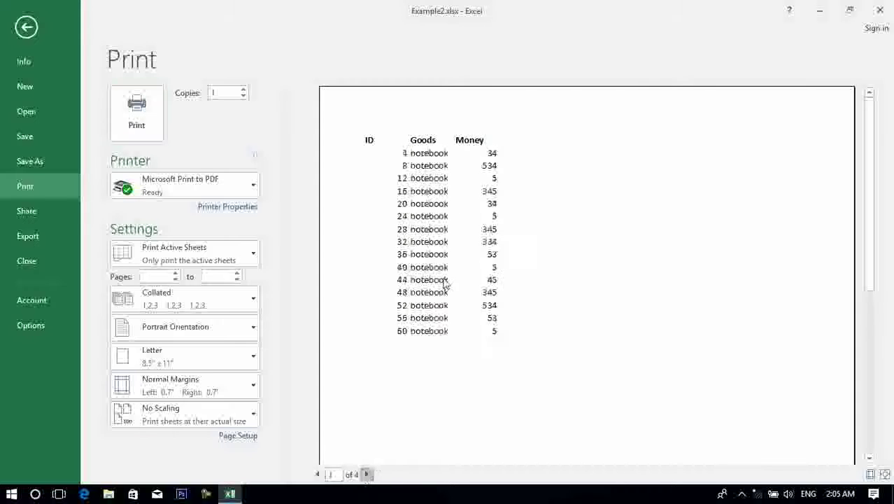
click(366, 475)
click(365, 476)
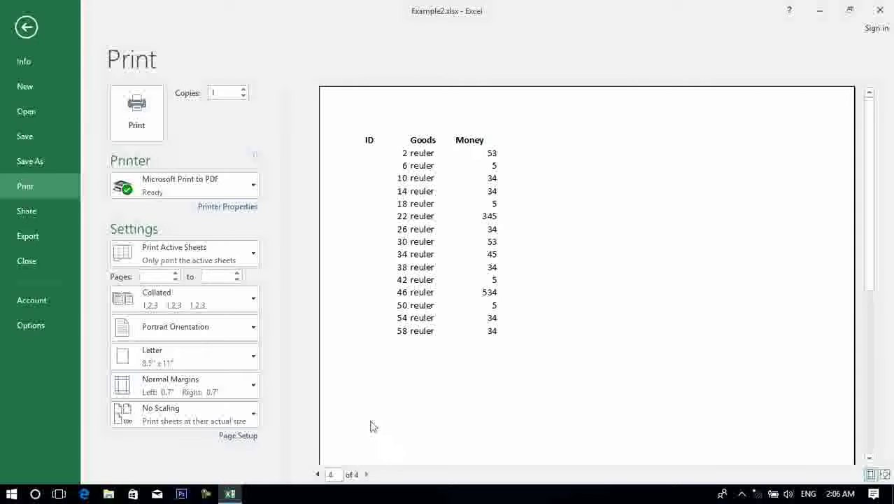
click(26, 28)
mouse_move(24, 147)
mouse_down()
mouse_move(129, 482)
mouse_move(133, 462)
mouse_up()
click(335, 216)
drag(885, 385, 885, 186)
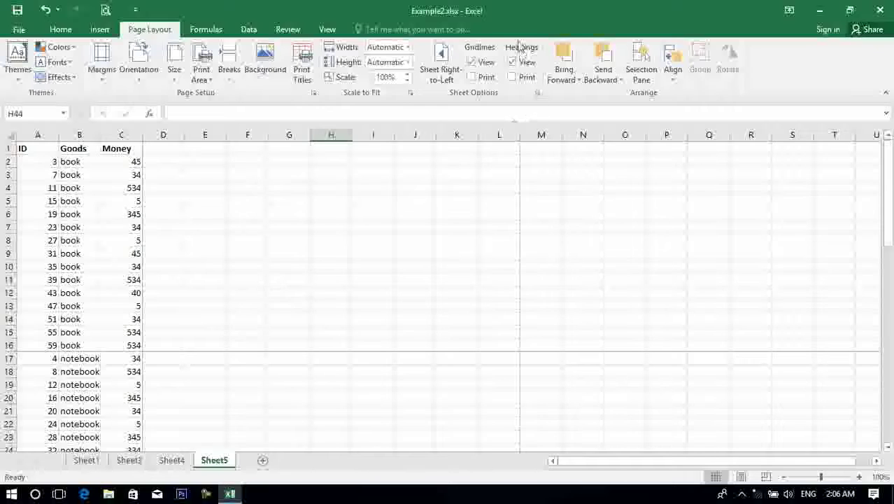
Turn on Print for gridlines and step through the preview pages
click(486, 78)
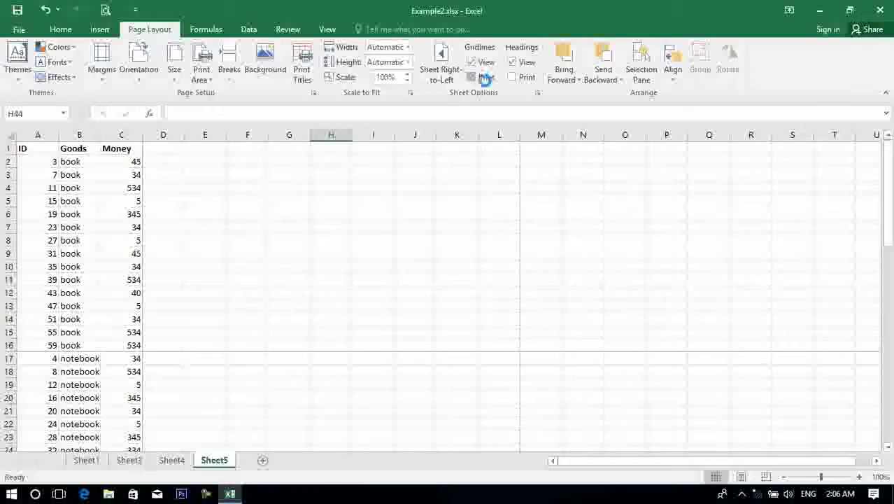
click(107, 9)
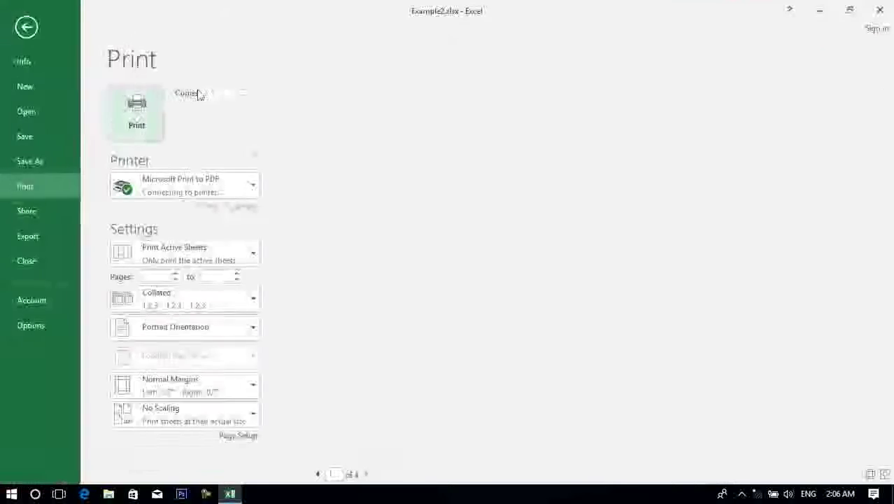
click(367, 474)
click(368, 474)
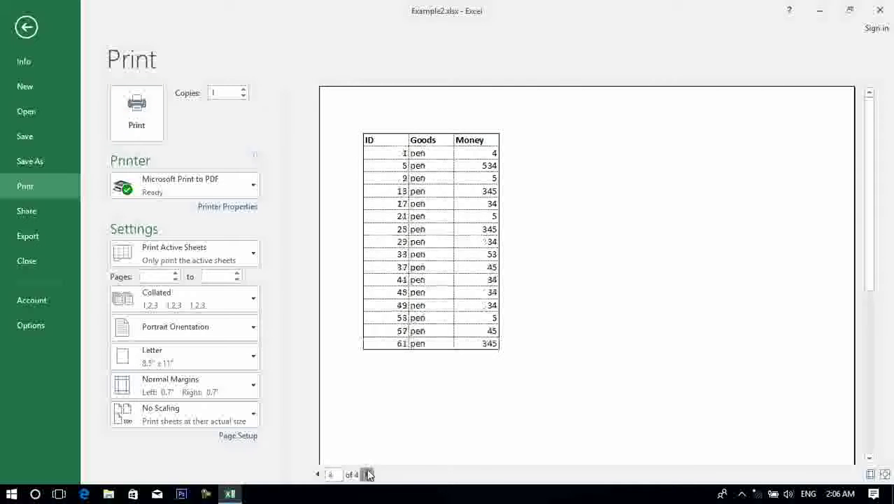
click(26, 27)
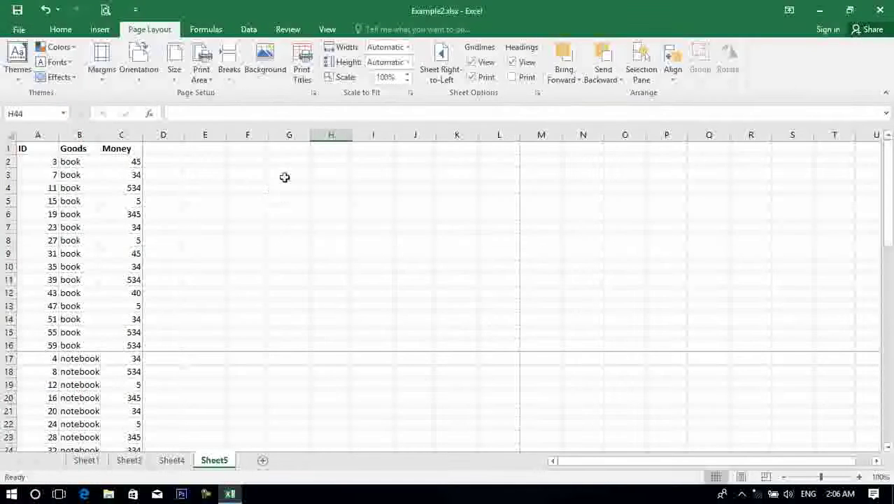
Remove the manual page break above row 17 at cell D17
click(231, 77)
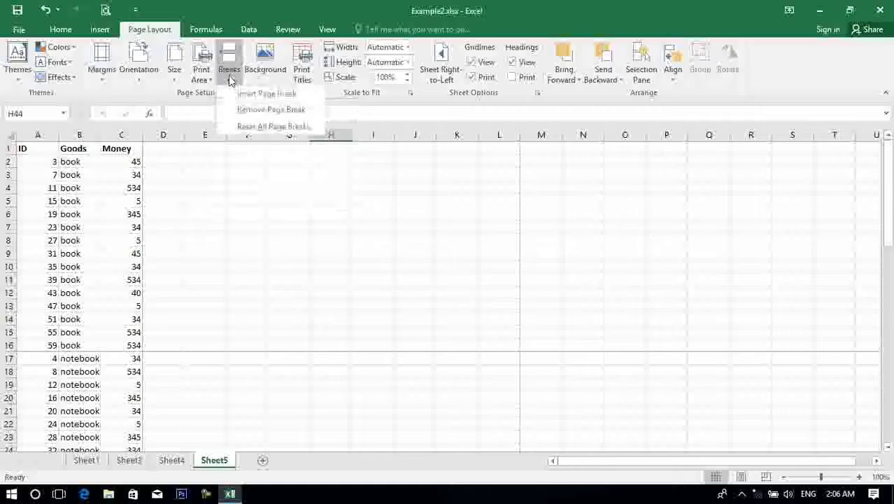
click(280, 113)
click(152, 358)
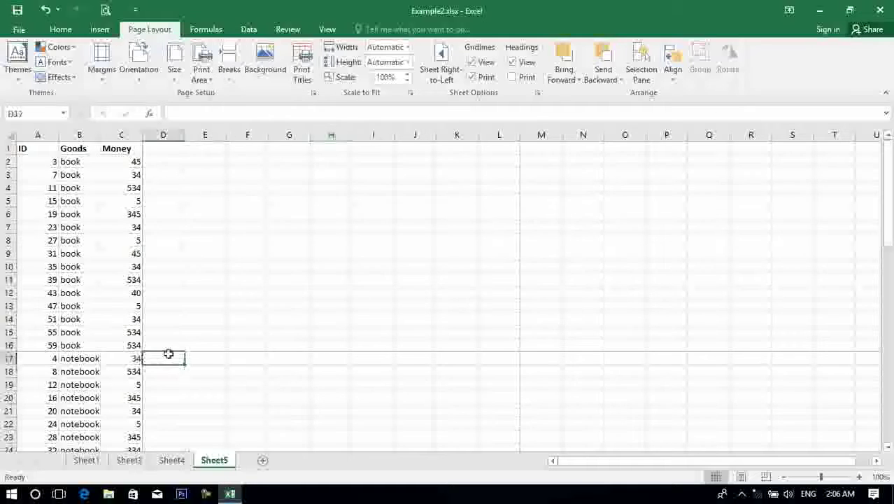
click(229, 73)
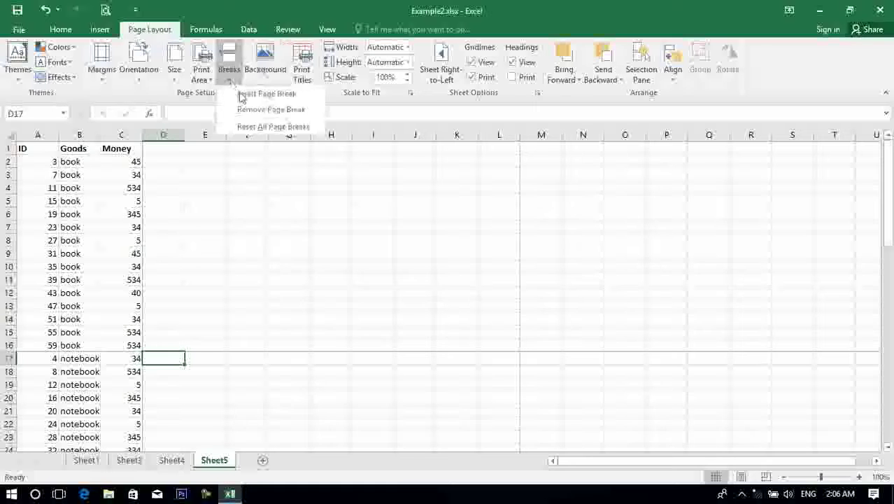
click(278, 110)
Reset all page breaks on Sheet5
scroll(252, 406, down, 4)
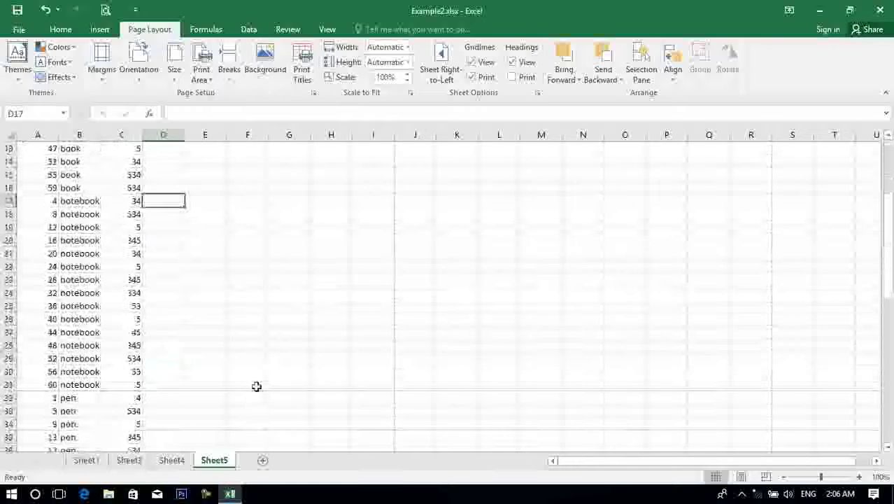
scroll(210, 350, down, 3)
click(231, 83)
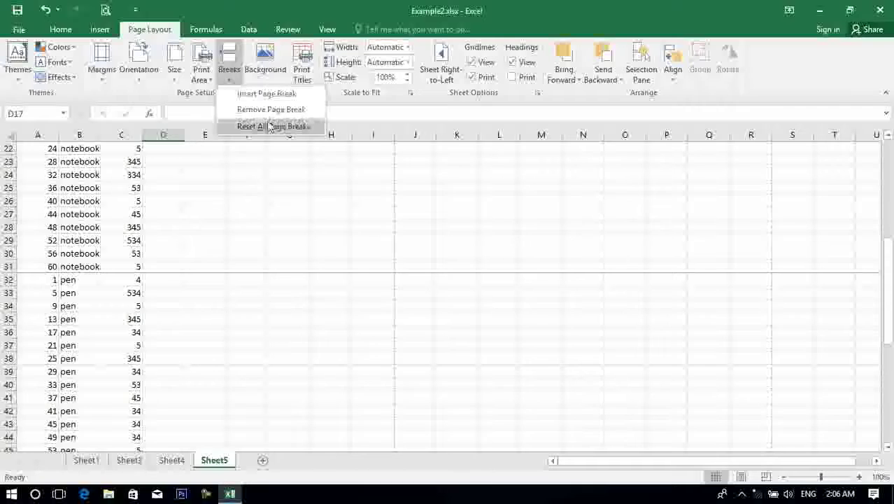
click(264, 126)
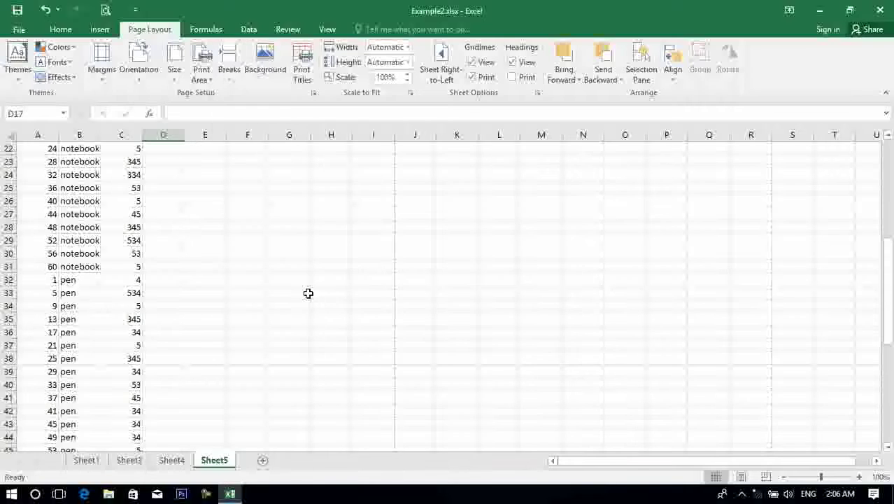
Insert the 3D glass picture as the sheet background
click(268, 74)
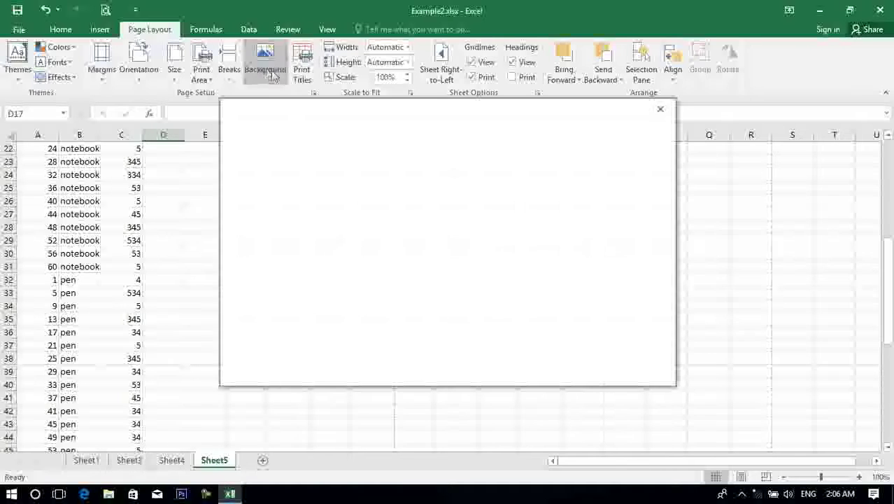
click(448, 277)
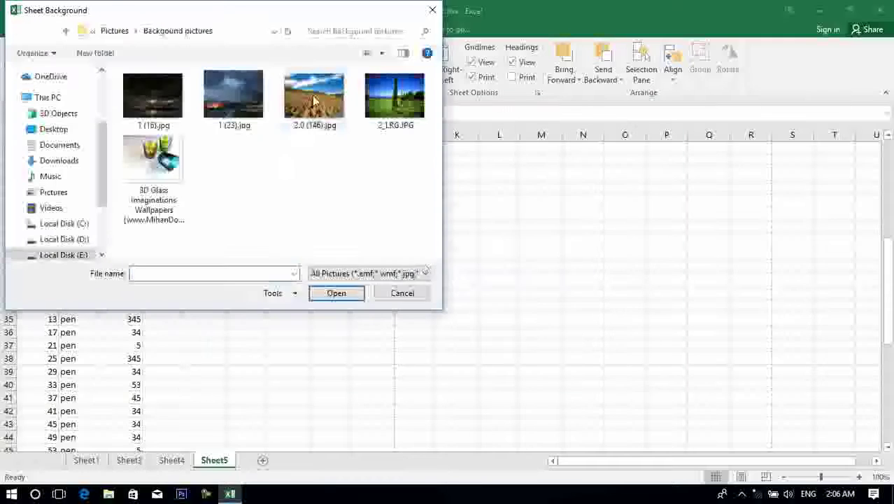
click(234, 96)
click(152, 160)
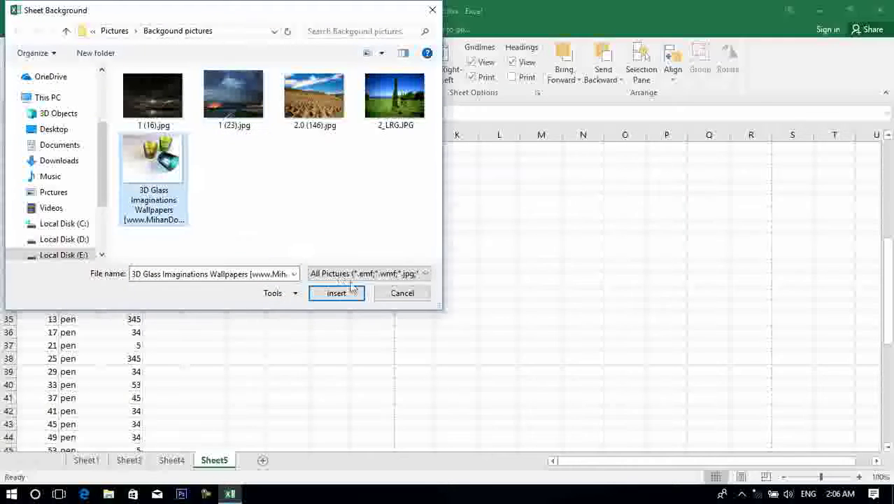
click(335, 292)
Delete the glass background again and bring up the Print Titles page setup
scroll(485, 301, down, 2)
scroll(403, 284, down, 3)
scroll(403, 284, down, 11)
scroll(407, 275, down, 6)
scroll(406, 275, up, 18)
scroll(407, 275, up, 2)
scroll(406, 275, up, 10)
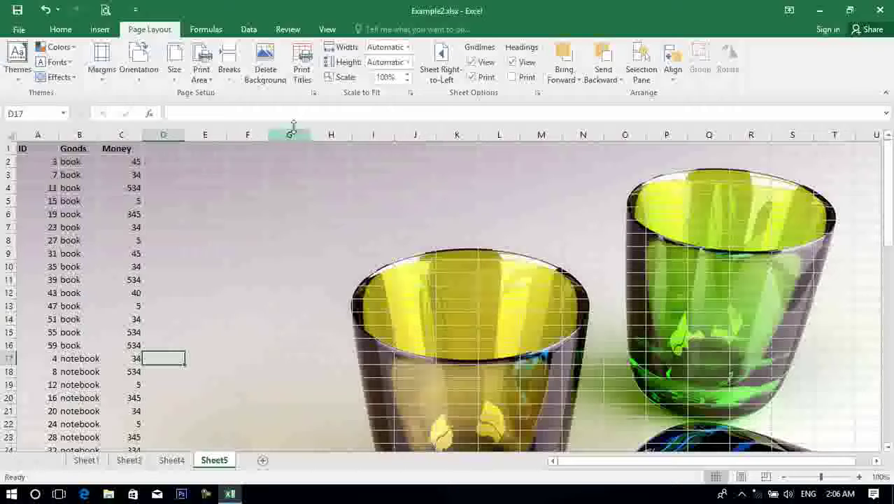
click(263, 77)
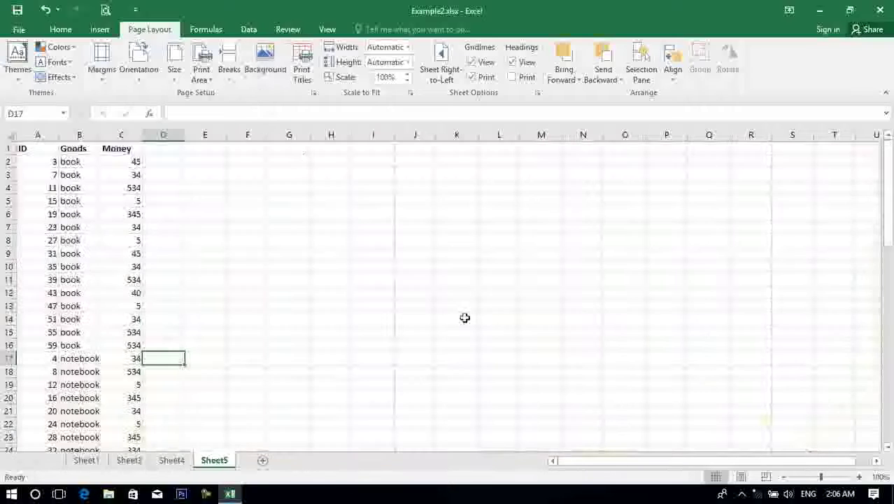
click(302, 69)
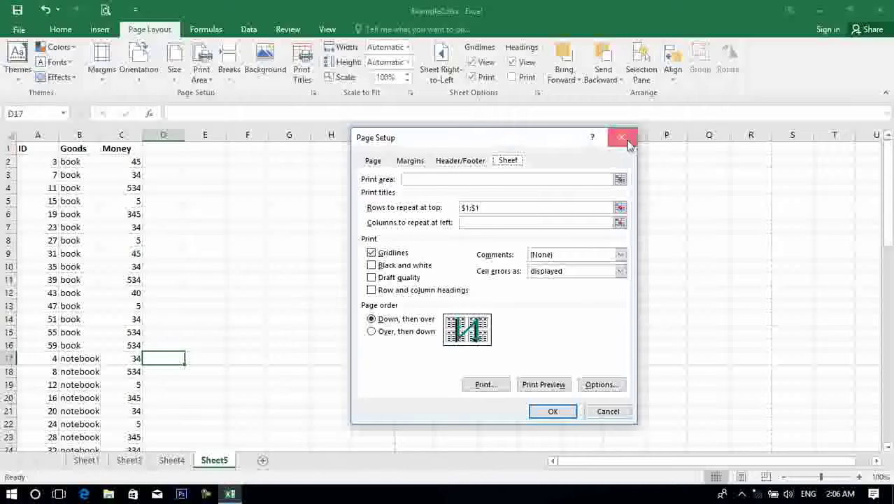
Close Page Setup and fit the printout to 1 page wide by 2 pages tall
click(621, 137)
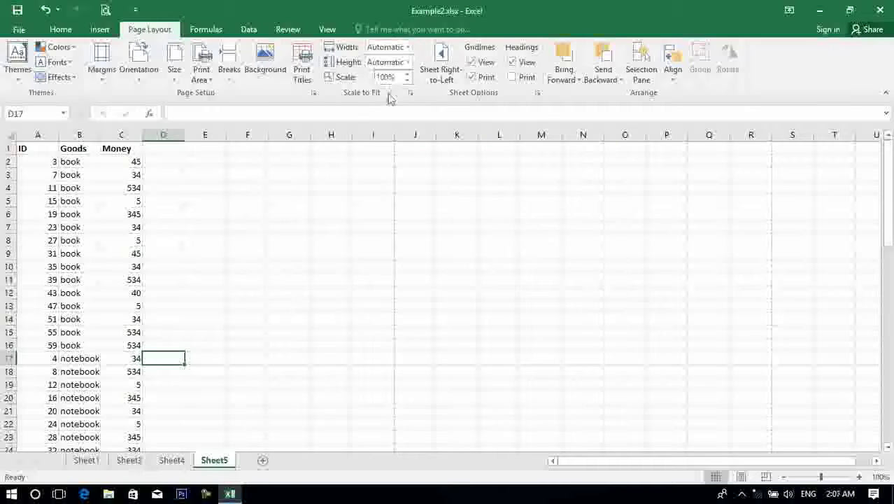
click(264, 64)
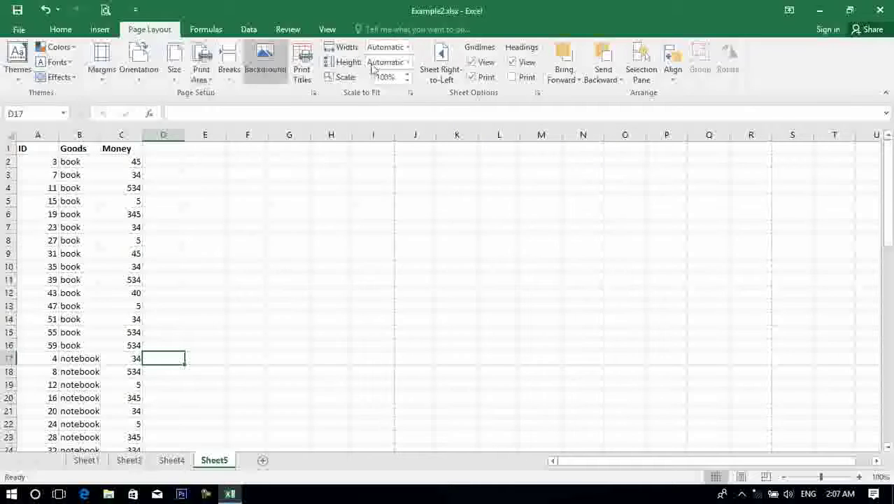
click(408, 47)
click(394, 76)
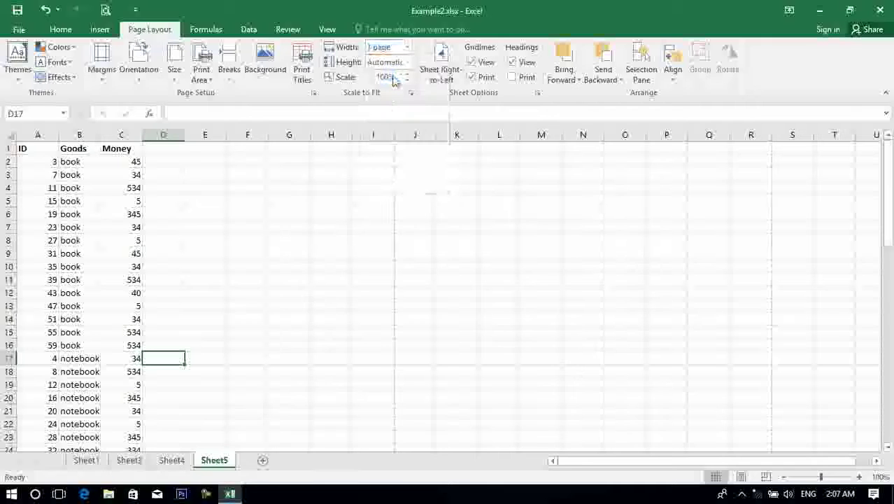
click(408, 62)
click(383, 103)
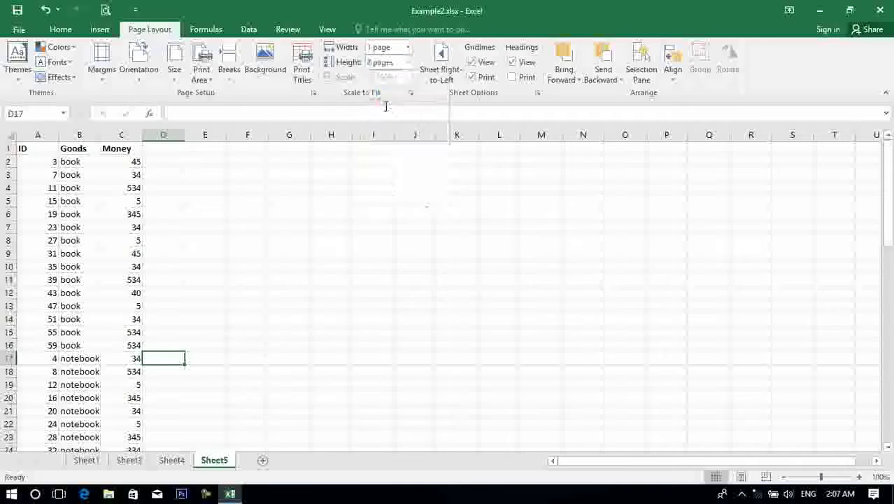
Change the fit to 1 page wide by 3 pages tall
click(408, 47)
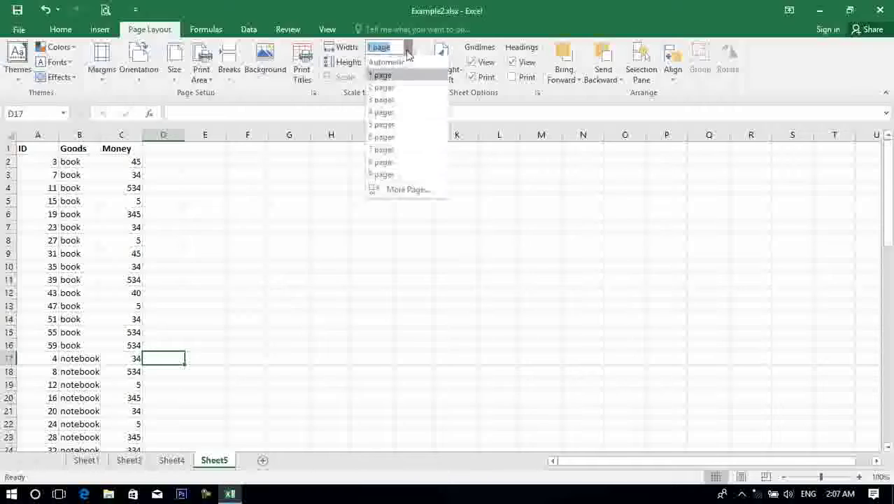
click(391, 76)
click(408, 62)
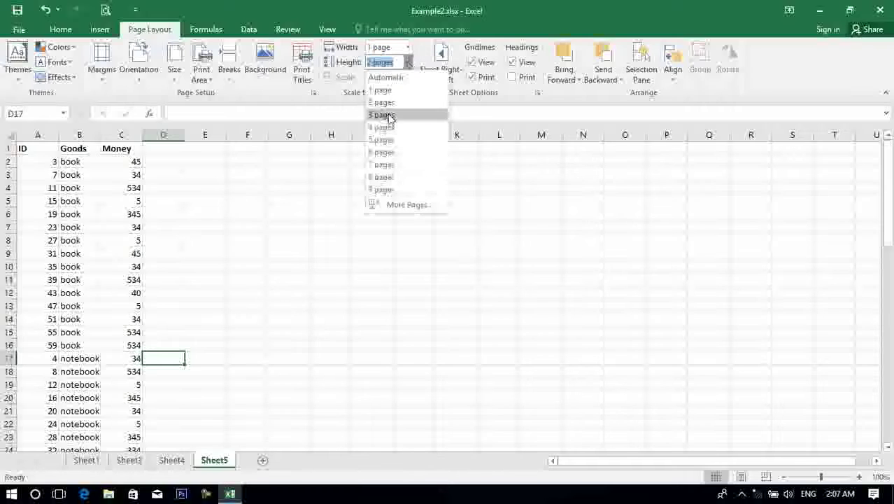
click(386, 115)
click(408, 63)
click(395, 114)
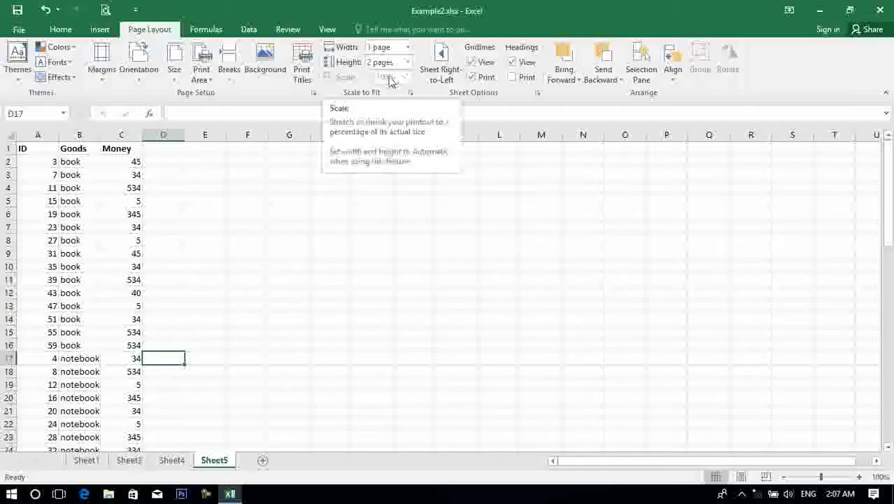
Set both print width and height back to Automatic
click(407, 47)
click(393, 65)
click(408, 62)
click(388, 75)
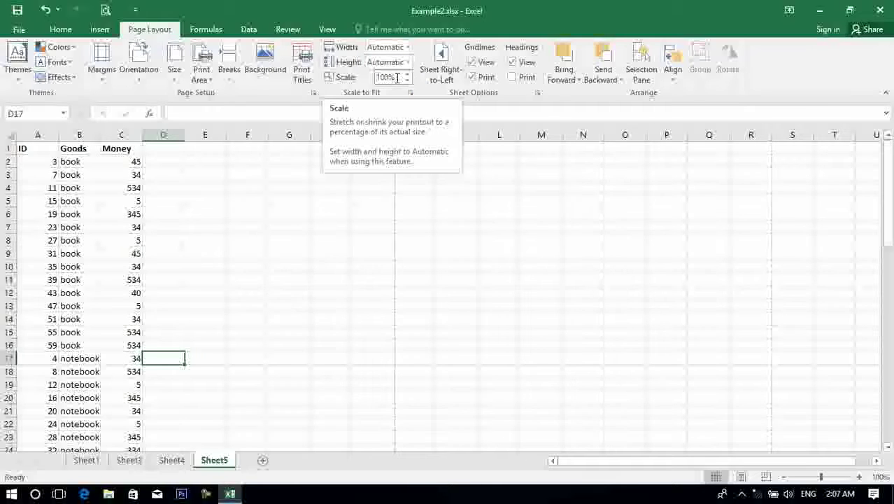
Lower Sheet5's print scale through 85% down to 65%
click(315, 173)
click(78, 162)
click(407, 81)
click(408, 81)
click(408, 81)
click(406, 80)
click(278, 167)
drag(79, 188, 84, 202)
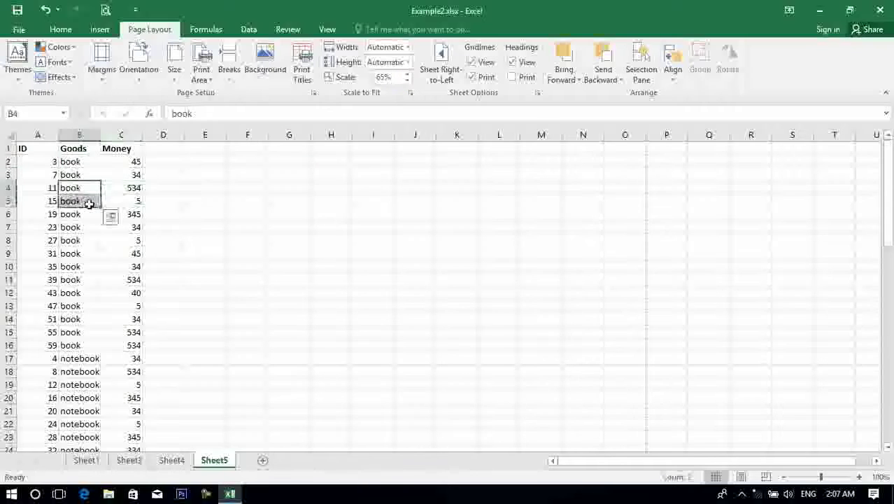
Check the 65% printout in print preview, then return to the sheet
click(105, 10)
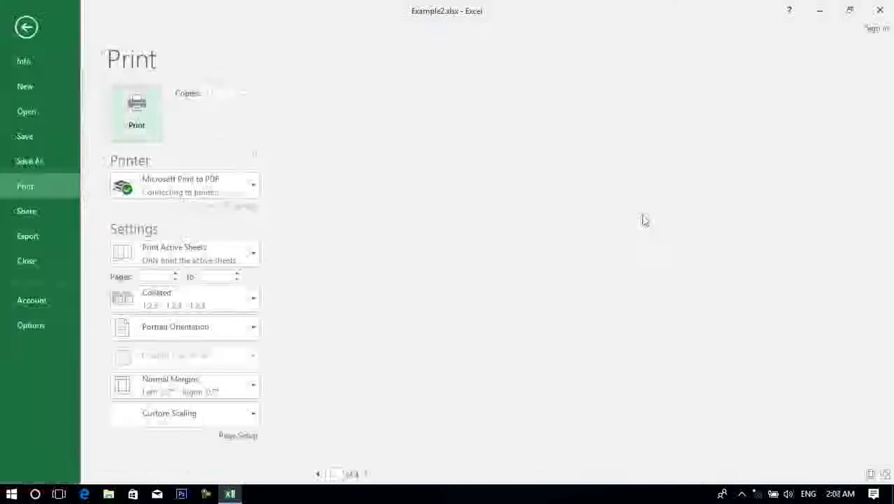
scroll(482, 242, down, 5)
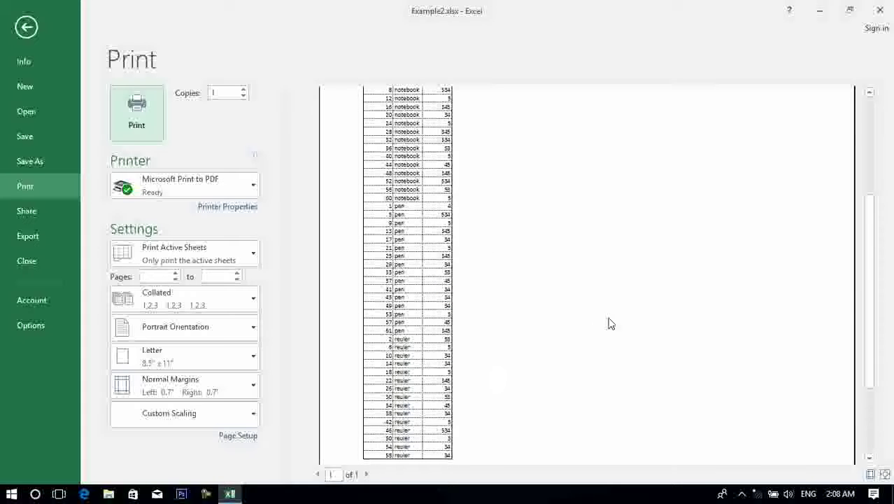
scroll(358, 278, up, 5)
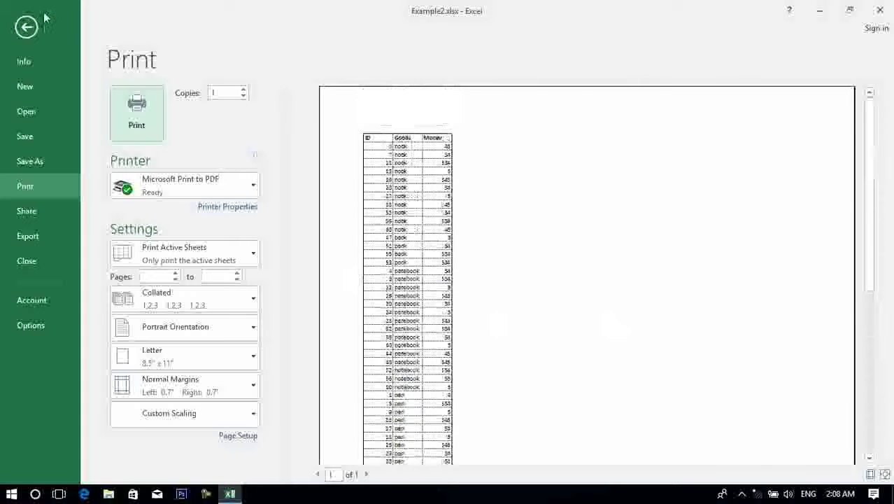
click(44, 21)
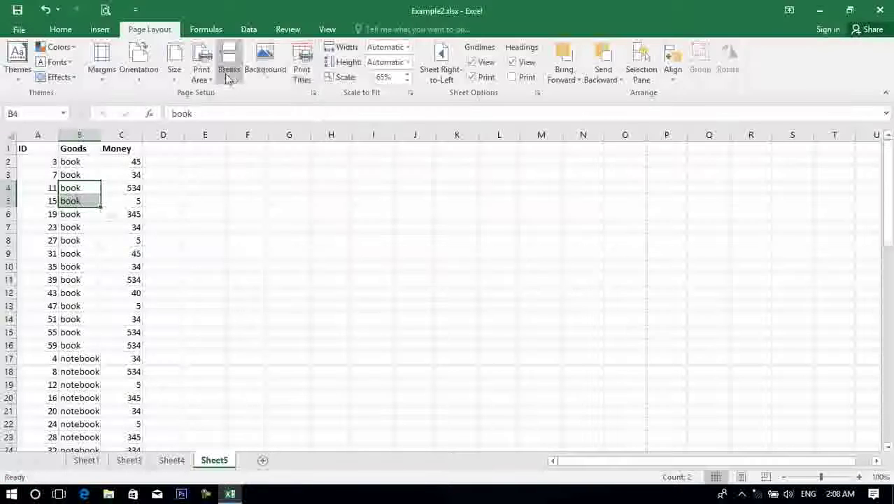
Raise Sheet5's print scale from 65% back up toward 100%
click(407, 72)
click(407, 73)
click(406, 73)
click(406, 73)
click(406, 73)
click(389, 177)
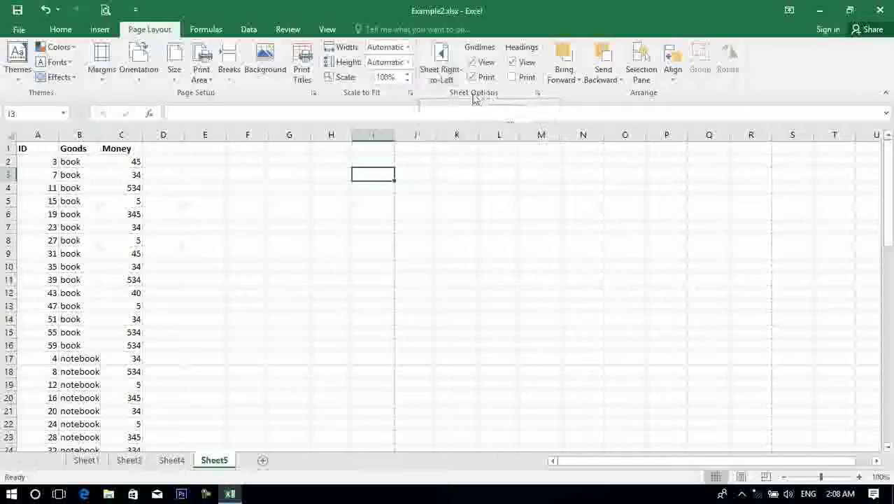
Toggle gridline view off and on, set gridlines to print, and hide the headings
click(480, 65)
click(549, 213)
click(360, 228)
click(582, 202)
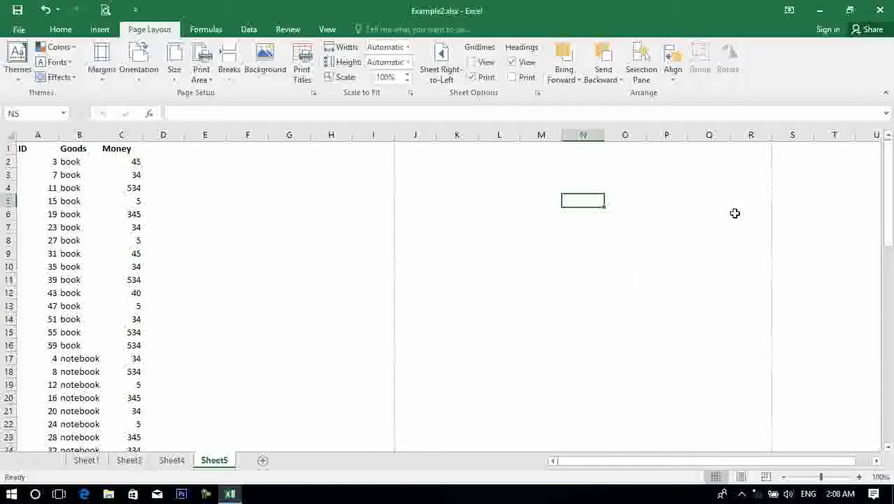
click(471, 62)
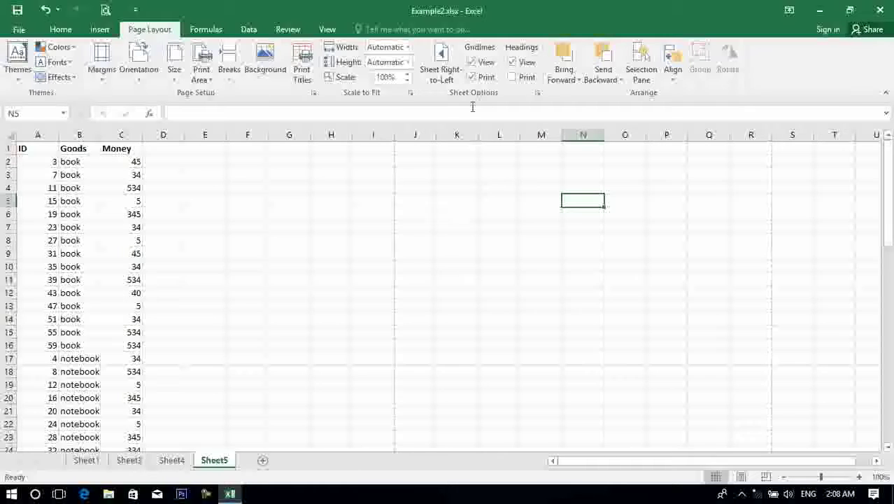
click(473, 78)
click(513, 62)
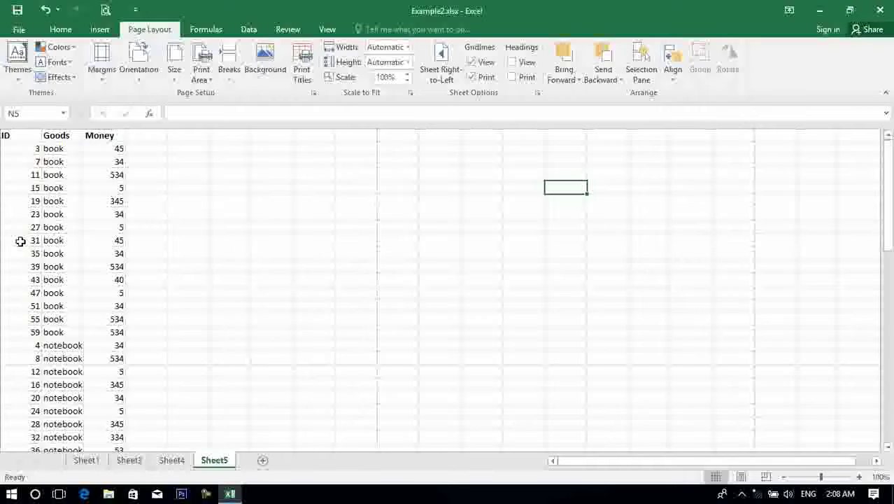
click(271, 279)
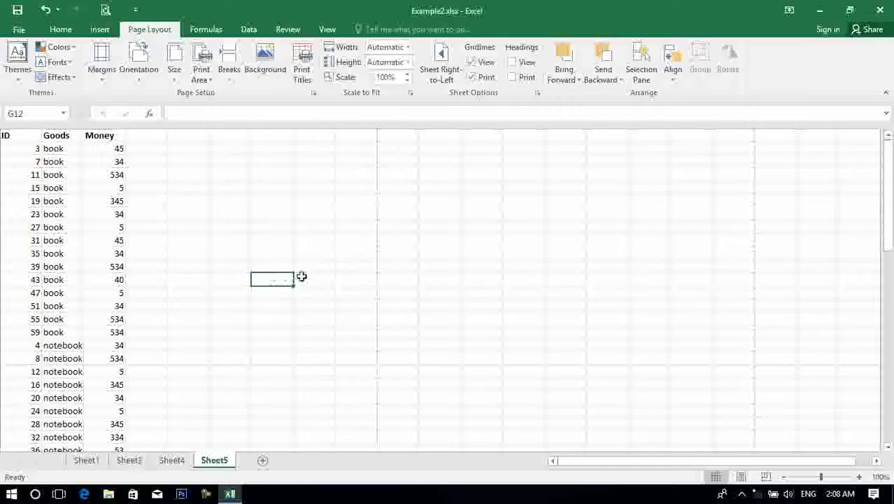
Show row and column headings again, then preview Sheet5's printout and return to the grid
click(520, 64)
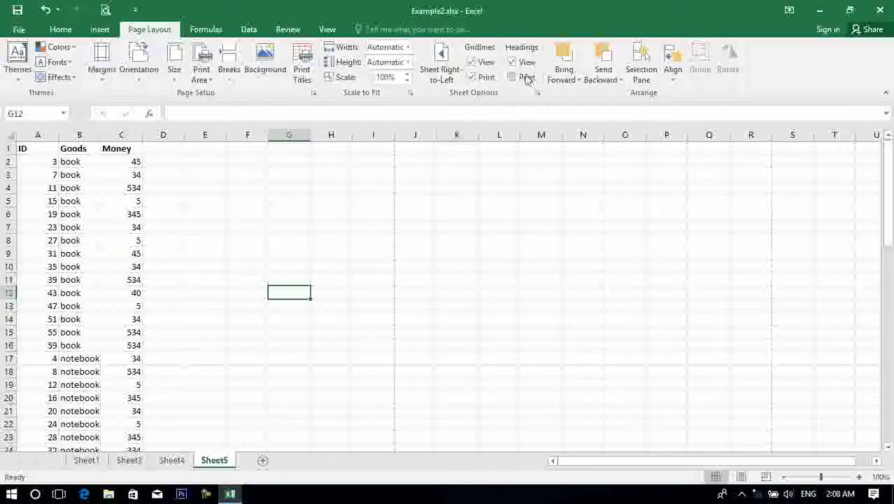
click(105, 9)
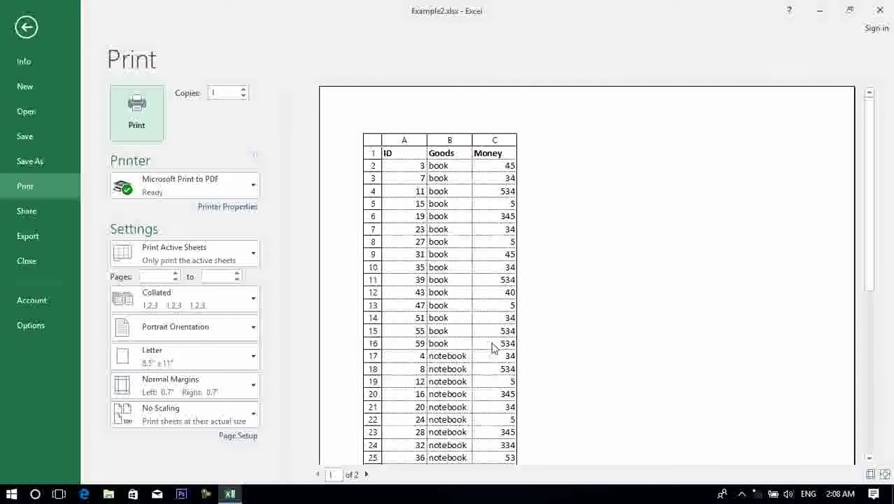
scroll(418, 288, down, 3)
scroll(417, 290, up, 3)
click(27, 27)
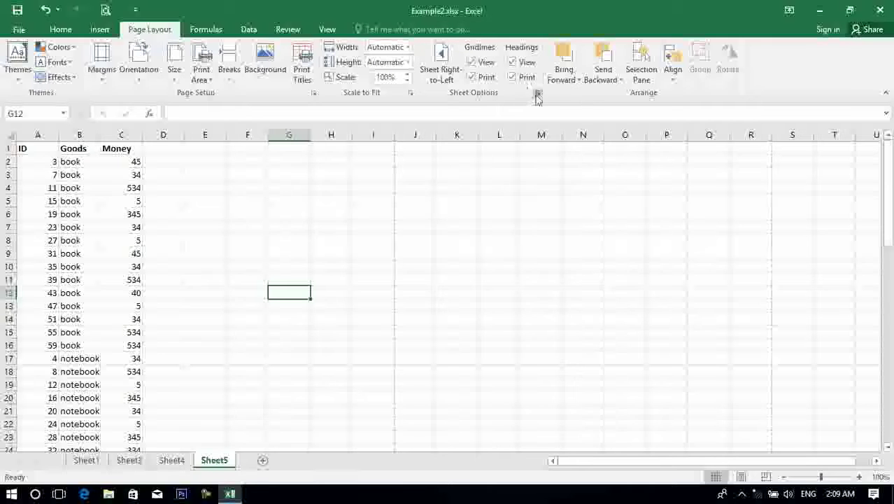
In Page Setup, stop Sheet5 from printing gridlines and row and column headings
click(539, 96)
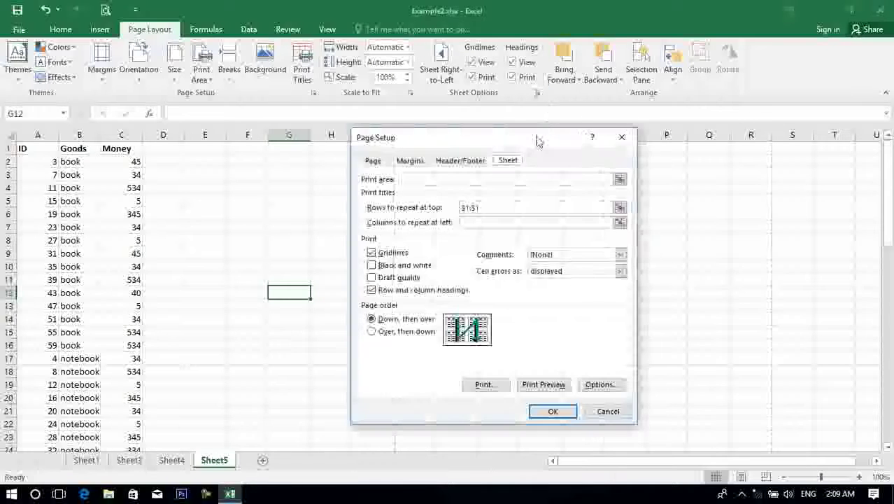
drag(304, 136, 370, 128)
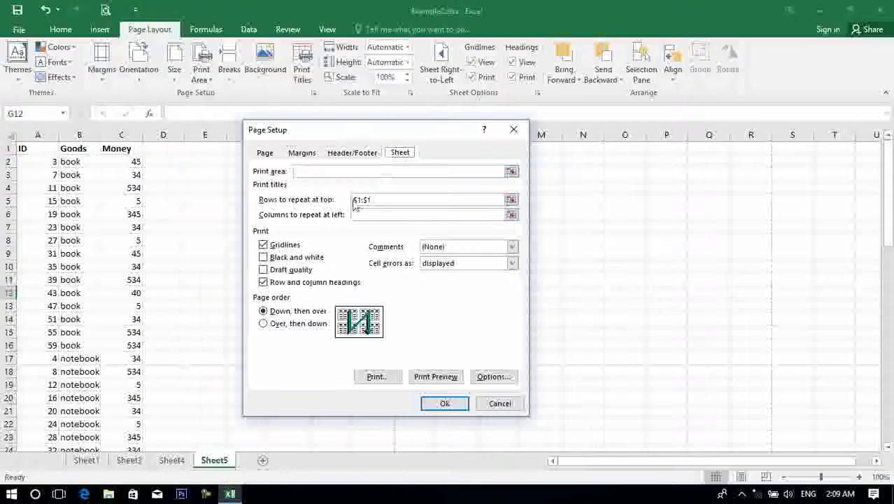
click(280, 246)
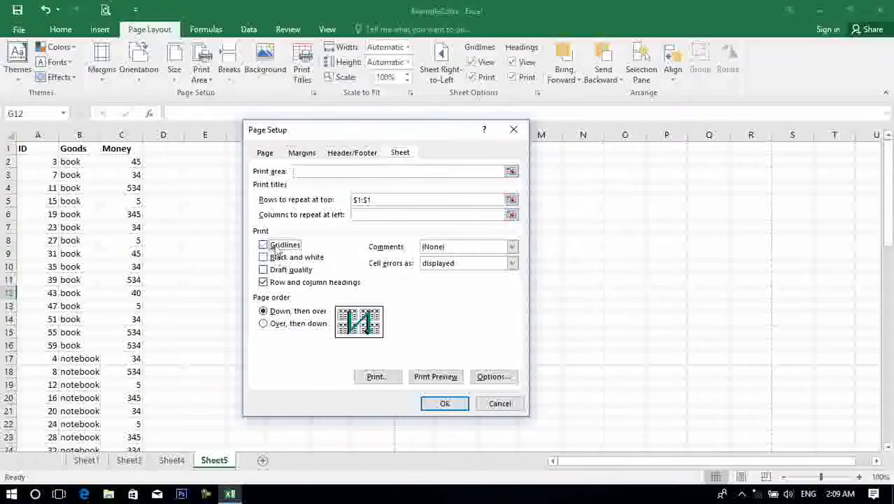
click(265, 244)
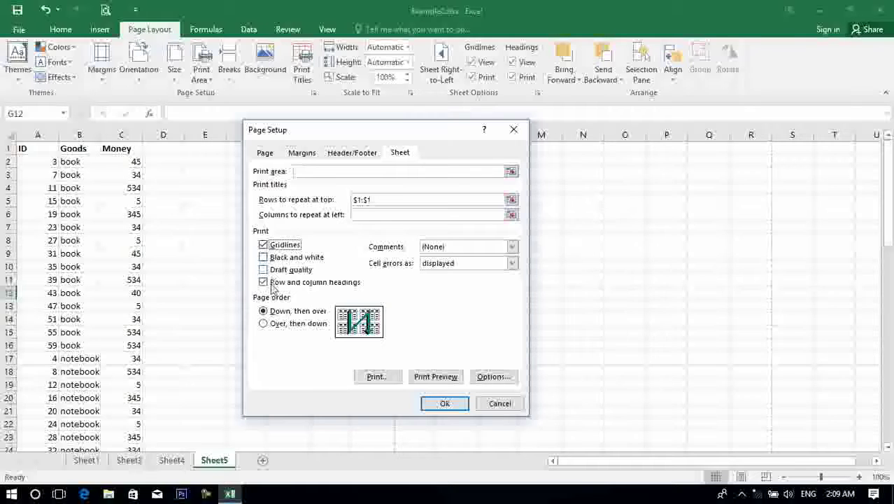
click(264, 283)
click(264, 244)
click(447, 404)
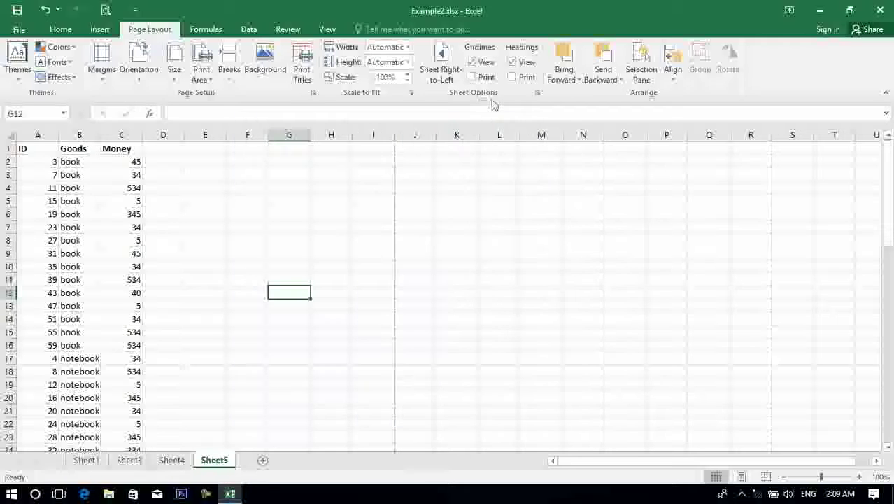
Reopen Page Setup, cancel without changes, and switch to Sheet4
click(537, 92)
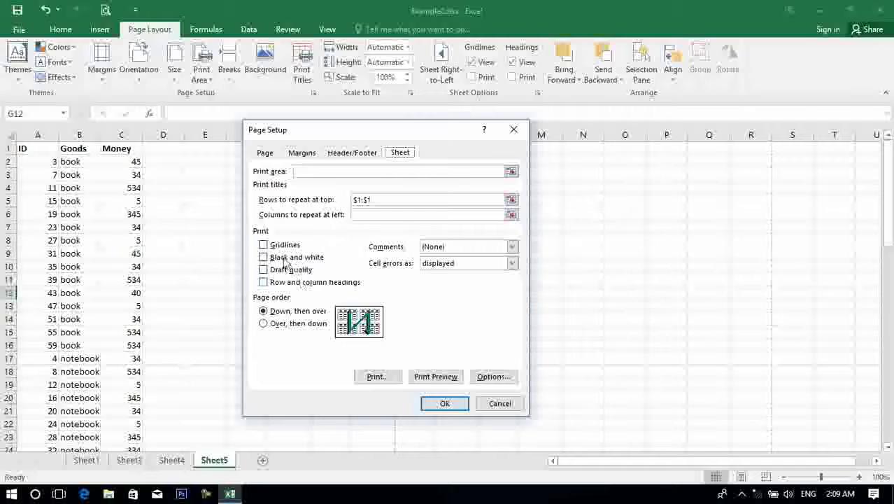
click(499, 403)
click(172, 459)
On Sheet1, set the Student Result Sheet to print in black and white with row and column headings
click(130, 461)
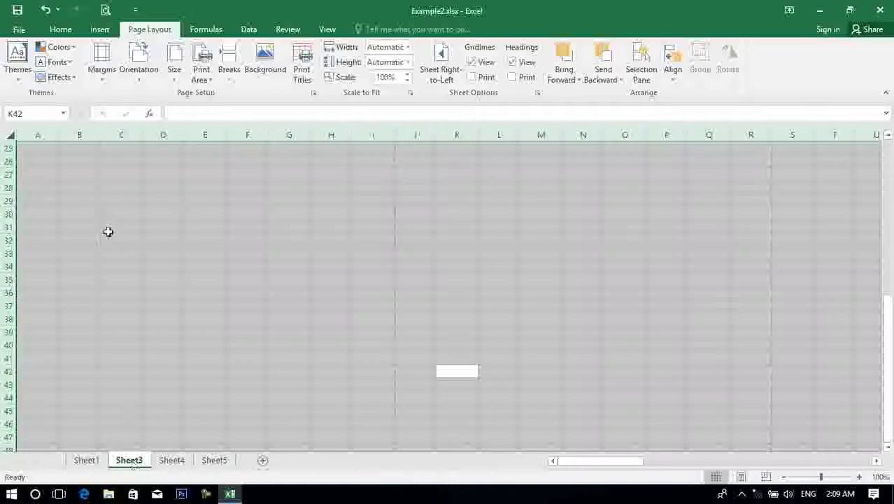
click(87, 460)
click(225, 266)
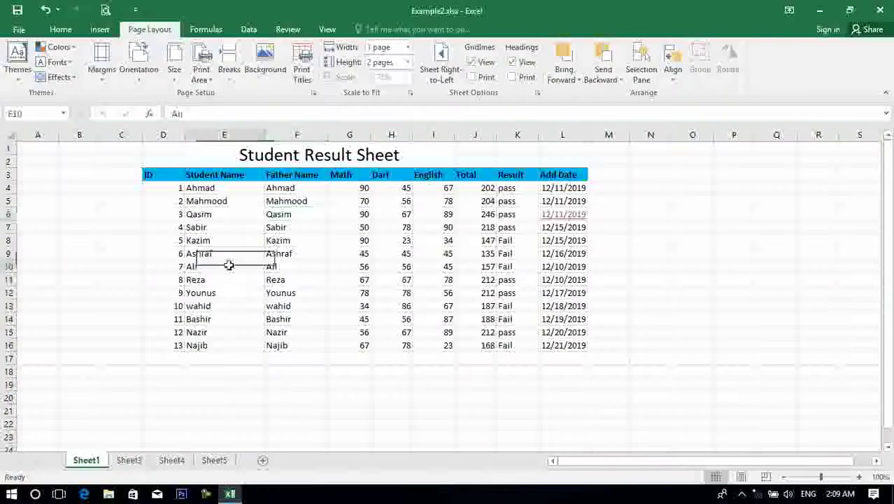
click(538, 93)
click(279, 283)
click(278, 257)
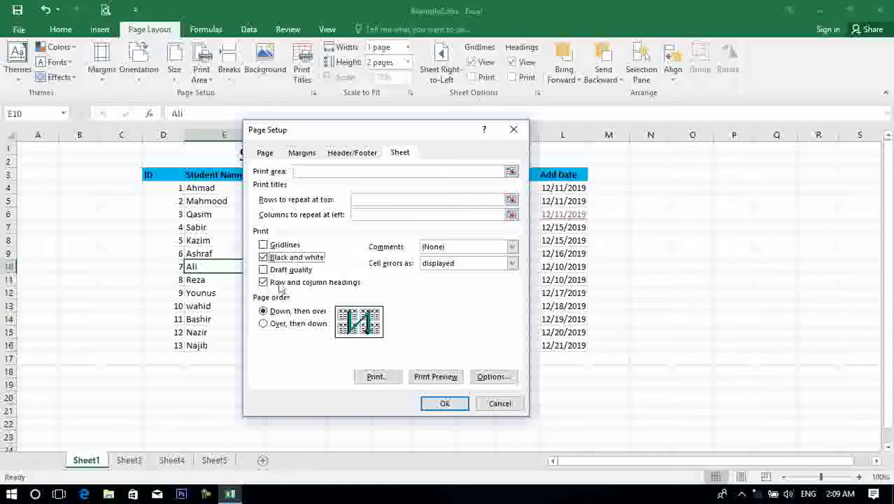
click(433, 403)
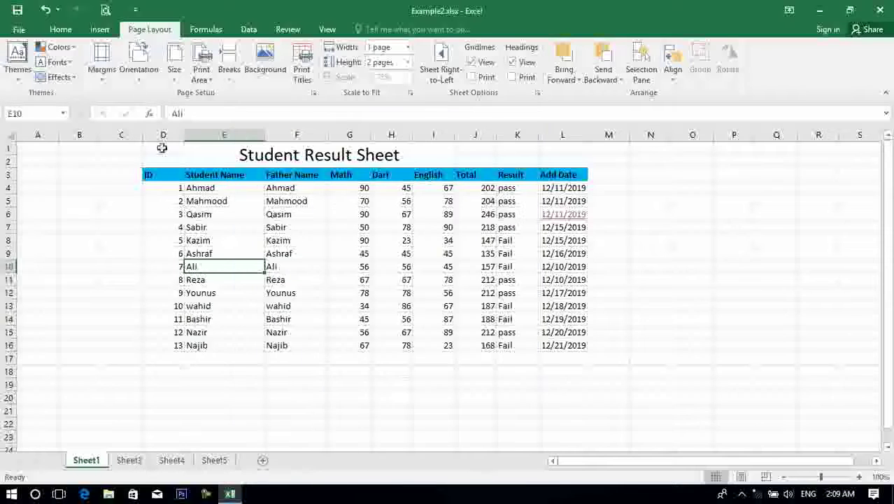
Preview the printed page, then uncheck black and white and cancel Page Setup
click(105, 10)
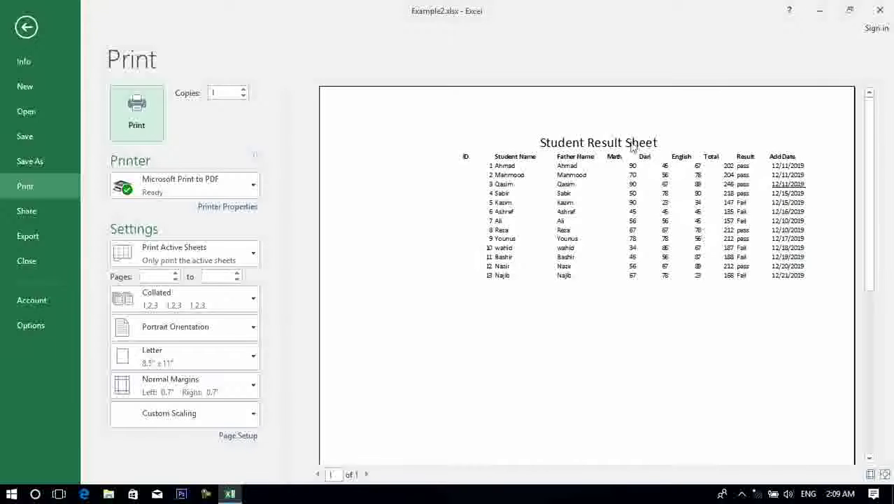
click(28, 28)
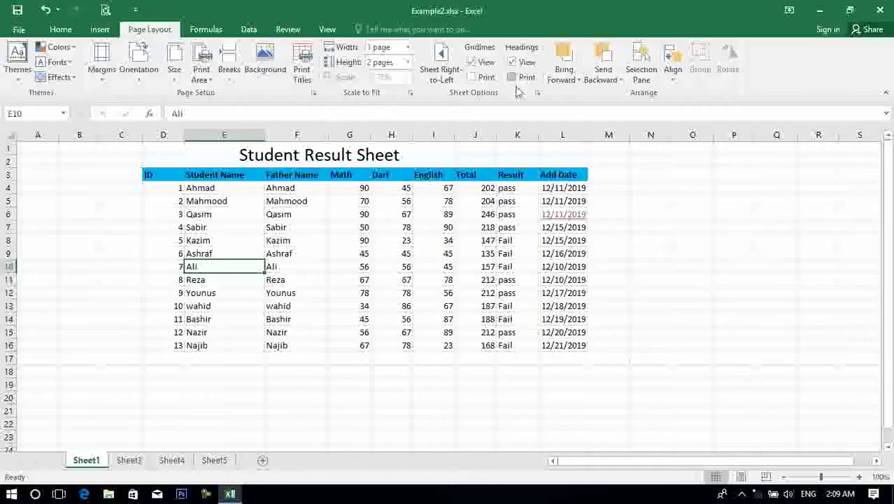
click(537, 92)
click(297, 258)
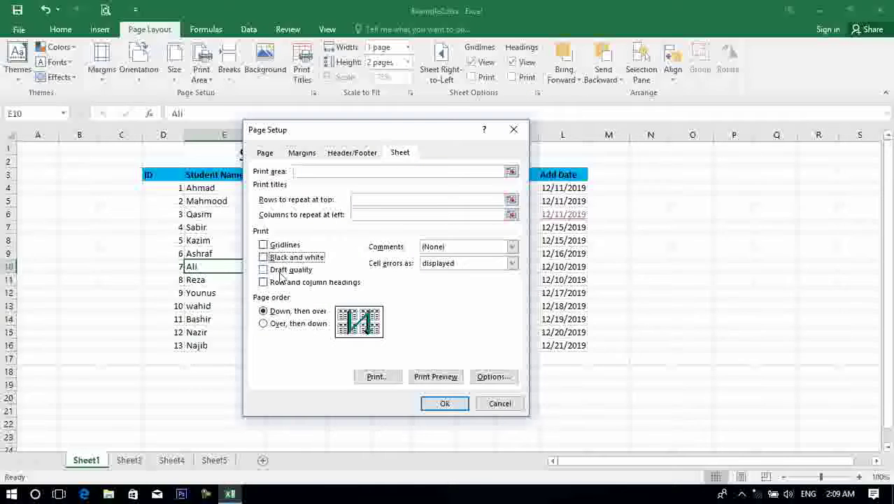
click(500, 403)
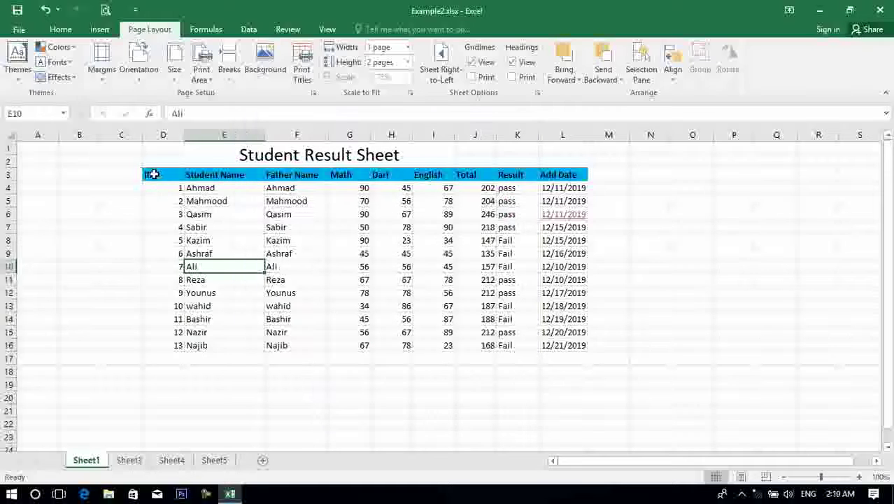
Give table D3:L16 an orange fill and red font colour
drag(154, 175, 563, 345)
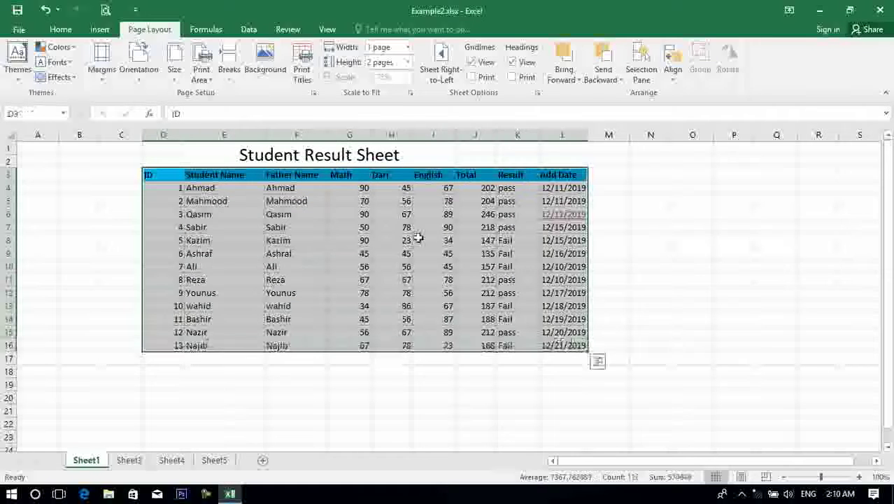
click(60, 30)
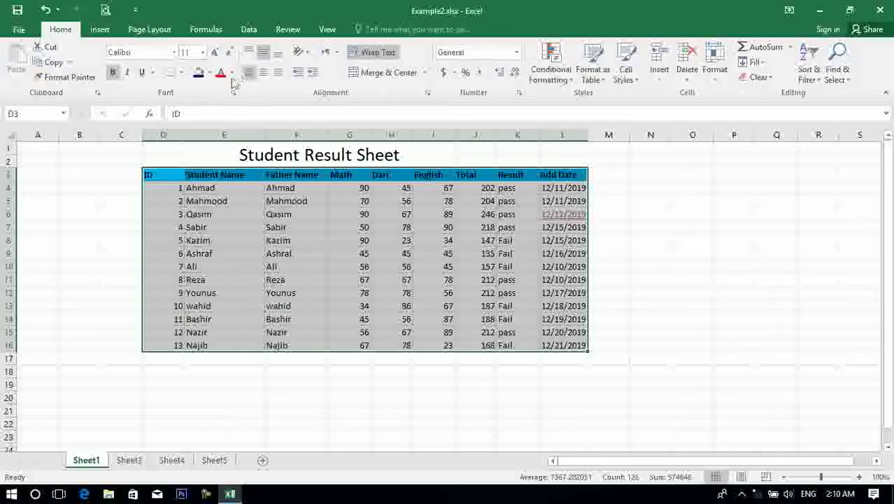
click(209, 72)
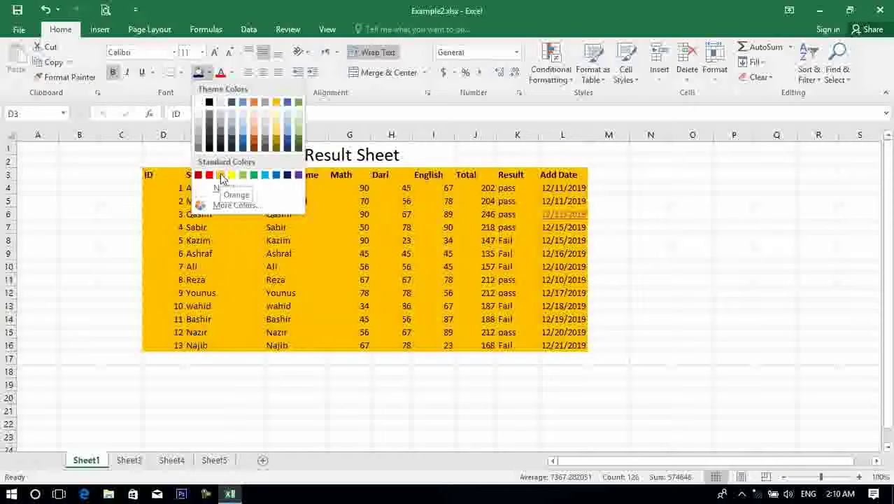
click(220, 176)
click(221, 77)
click(318, 358)
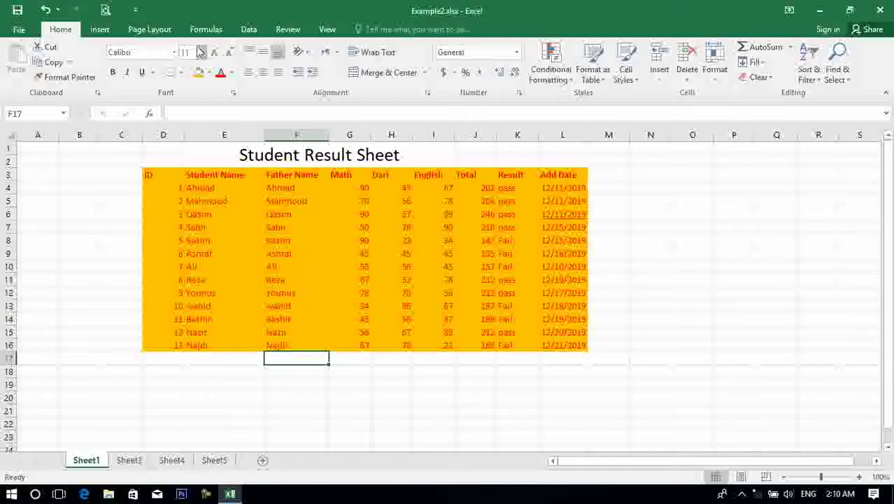
Return to Page Layout and dismiss the two Internet Download Manager popups
click(149, 29)
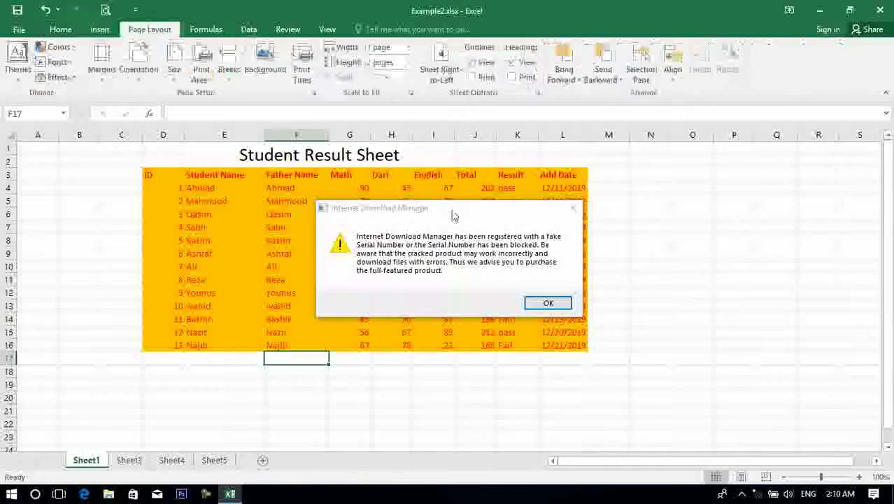
click(547, 302)
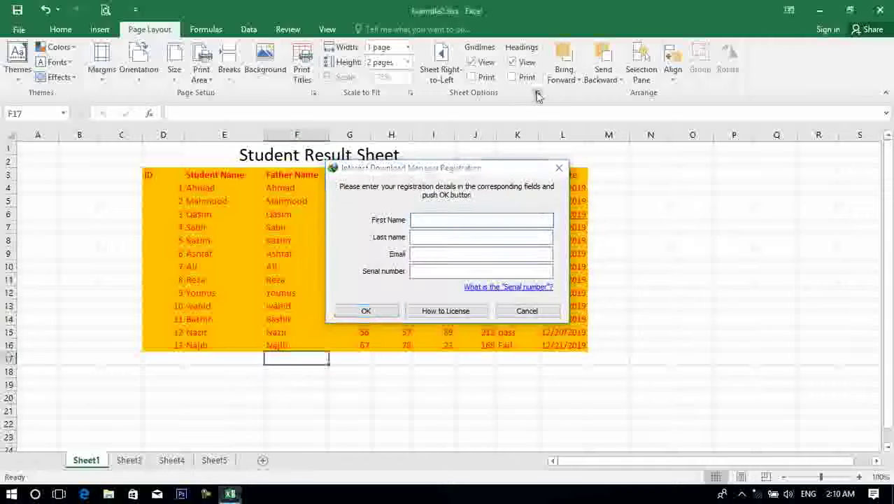
click(526, 310)
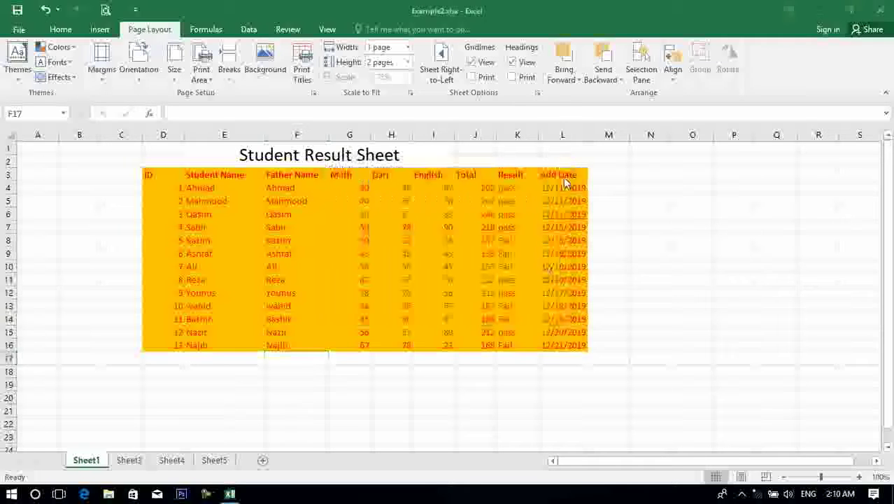
Turn on draft quality printing and preview the sheet
click(538, 96)
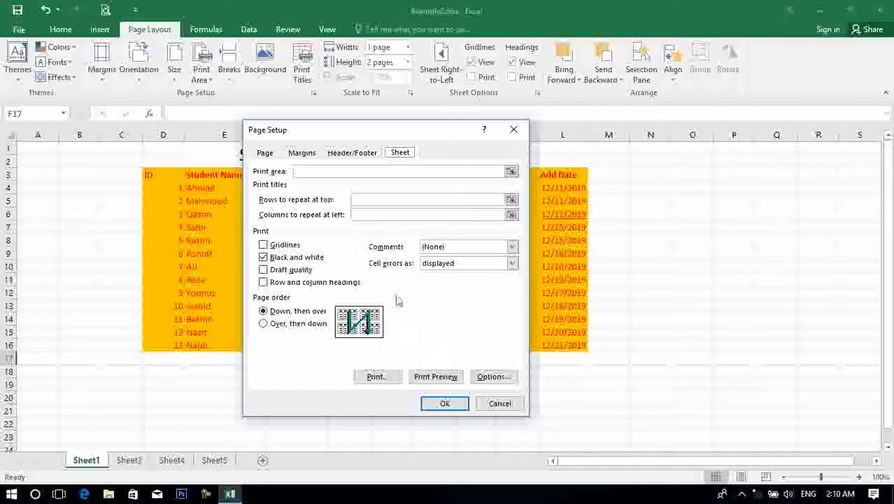
click(283, 272)
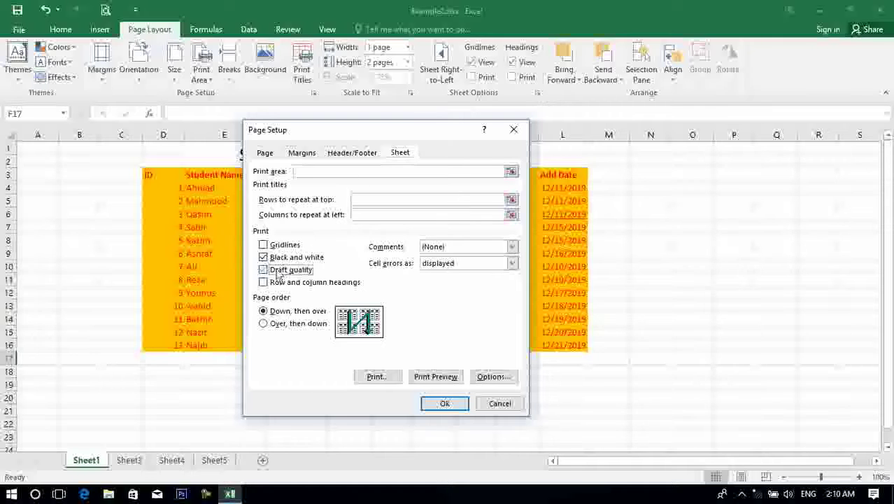
click(445, 404)
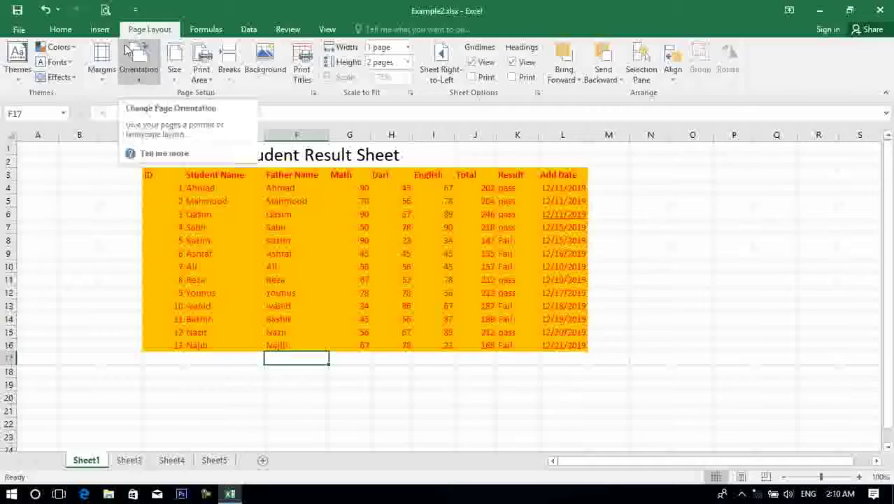
click(105, 9)
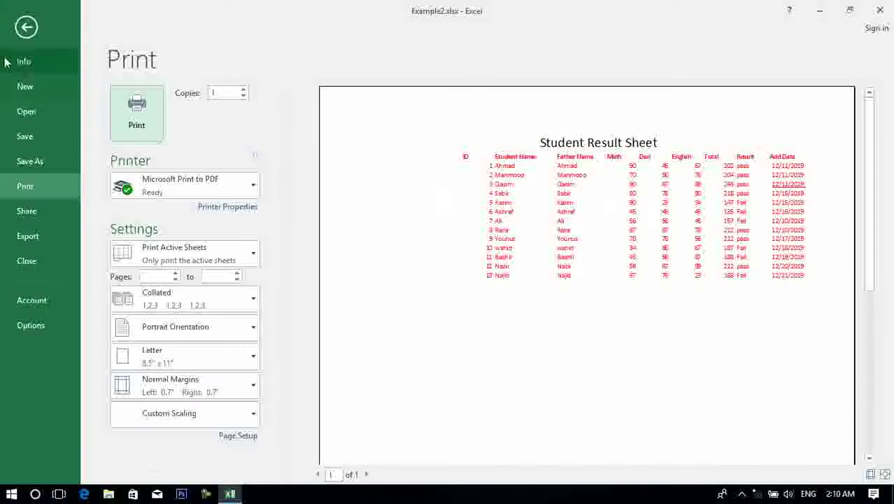
click(26, 27)
Turn draft quality off, leave cell errors as 'displayed', and cancel Page Setup
click(537, 94)
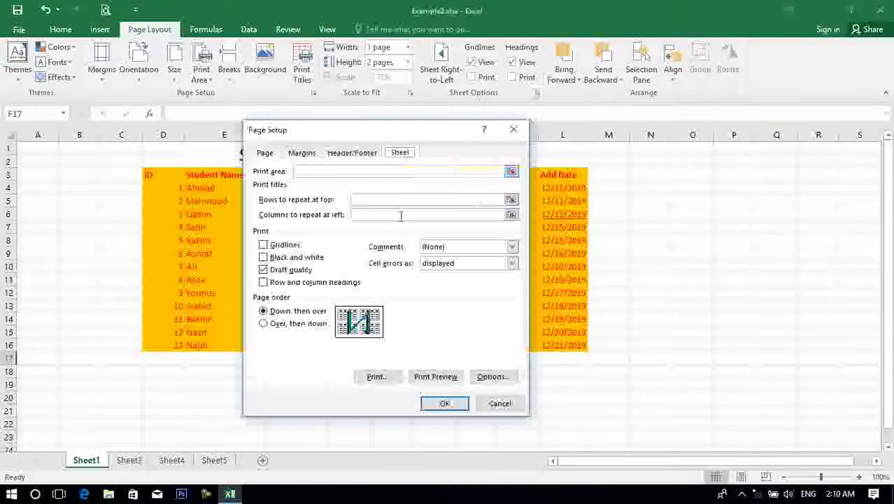
click(301, 272)
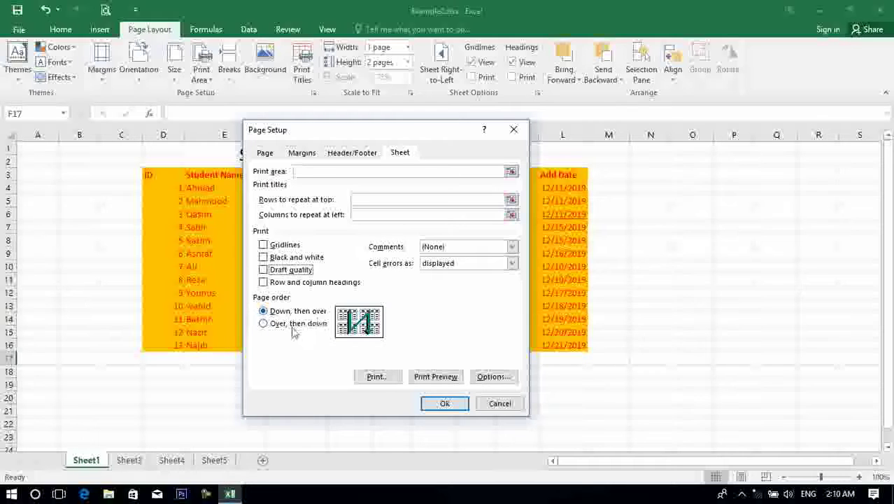
click(513, 247)
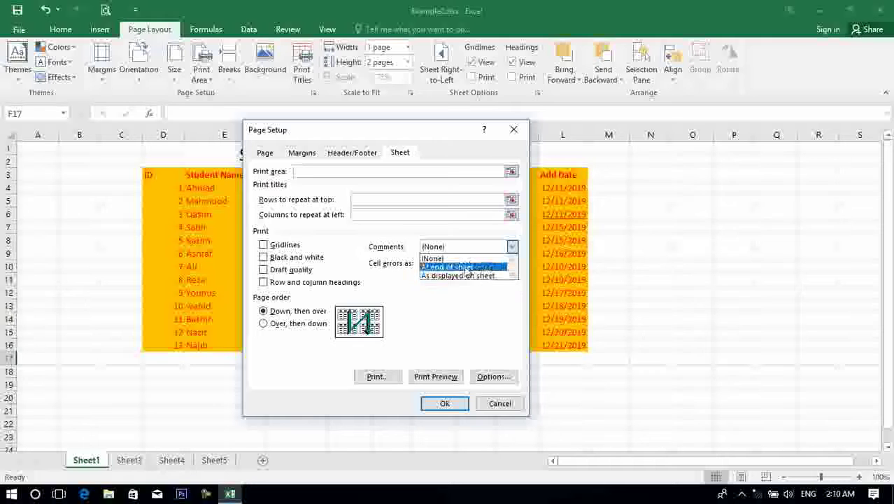
key(Escape)
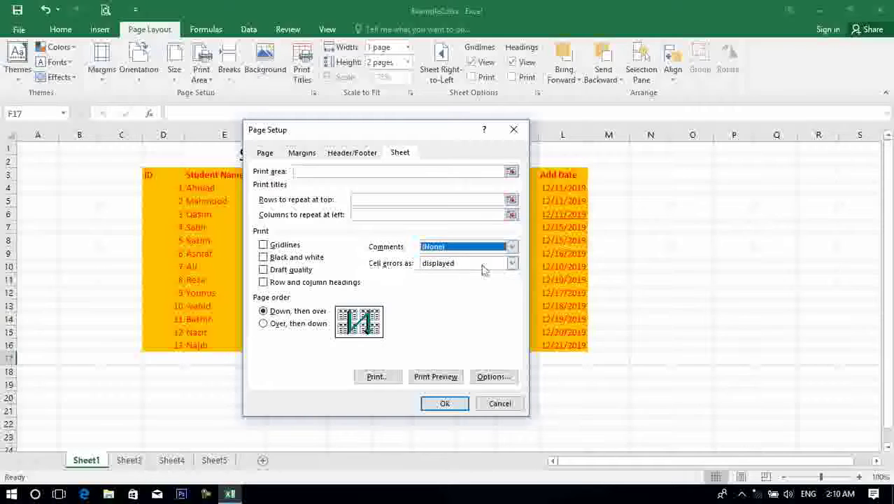
click(513, 263)
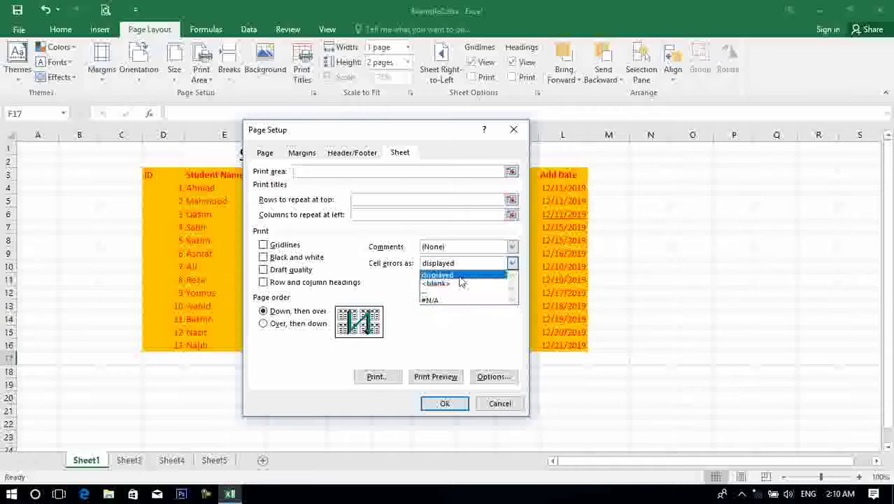
click(461, 276)
click(501, 403)
click(621, 264)
click(583, 231)
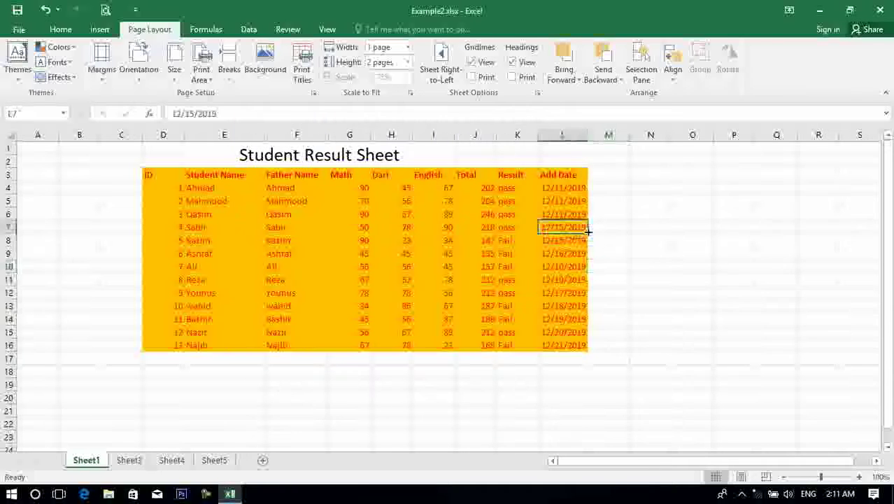
Enter =L11+E10 in cell M14, producing a #VALUE! error
click(608, 319)
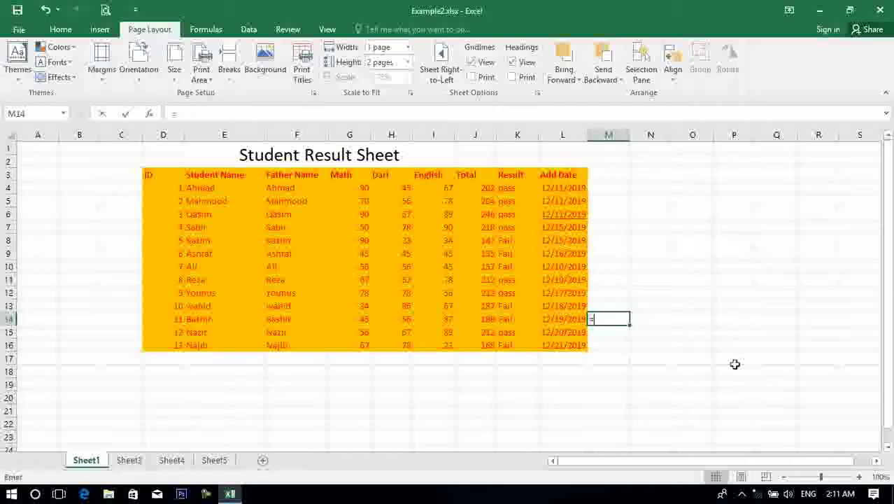
text(=)
click(560, 280)
text(+)
click(207, 270)
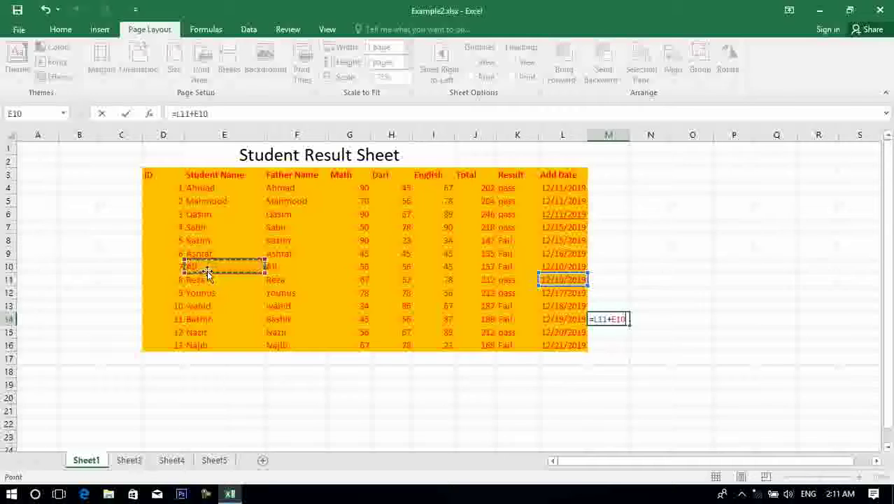
key(Return)
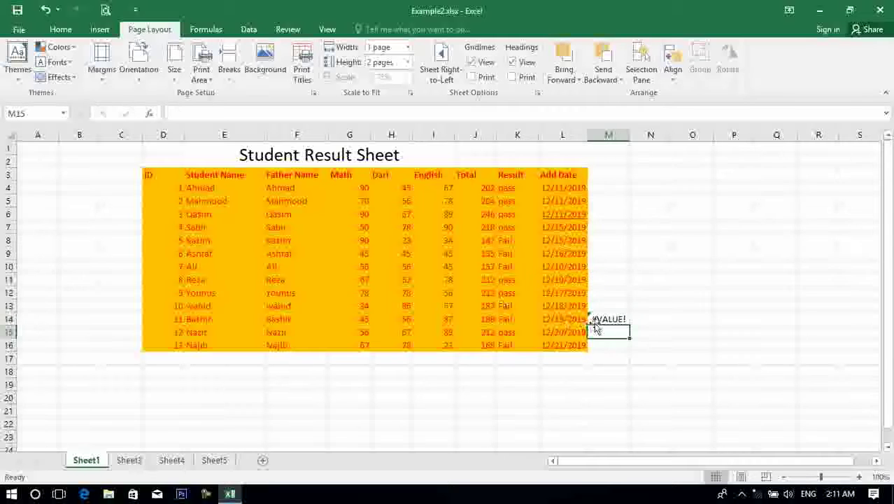
click(594, 324)
click(544, 358)
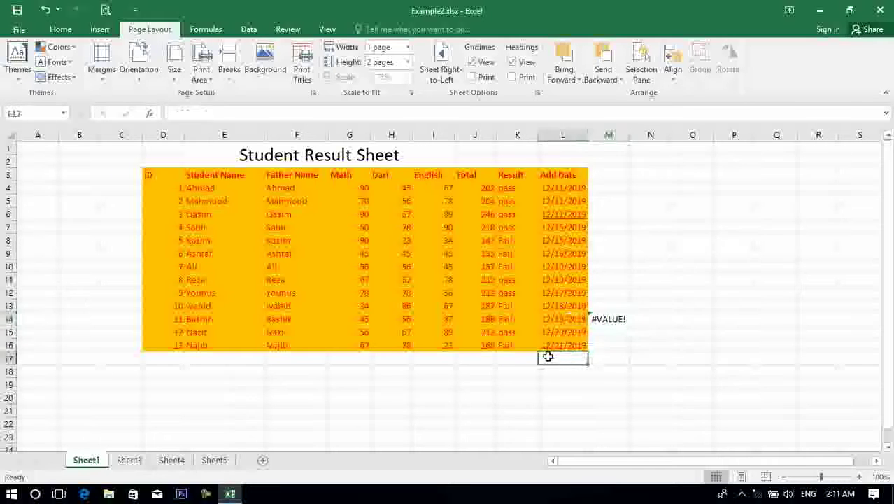
click(582, 201)
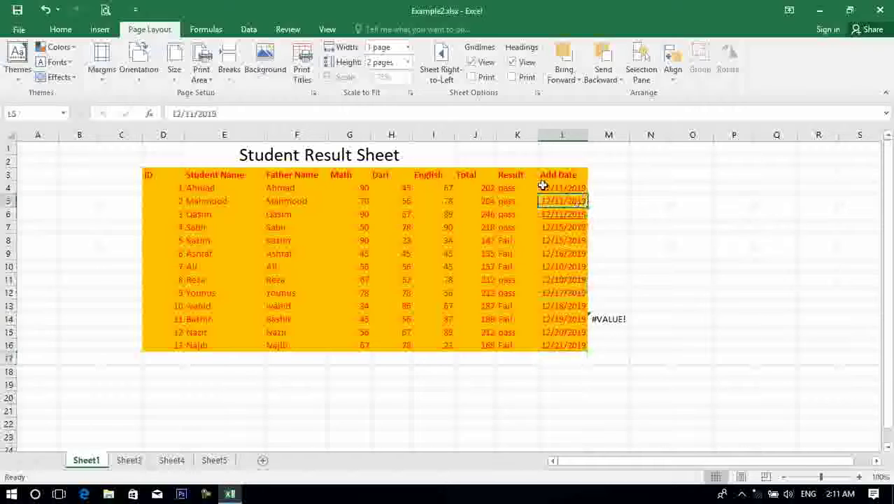
Add comments to Add Date cells L5 and L9 from the Review tab
click(289, 29)
click(174, 63)
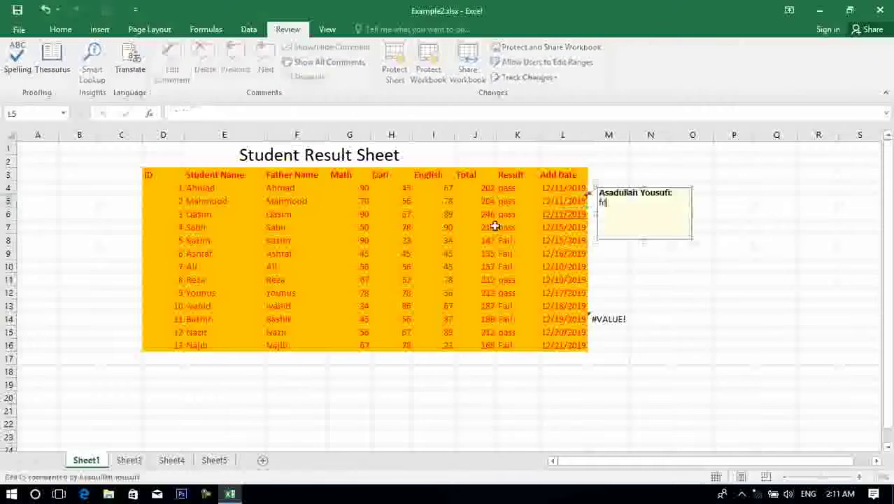
click(562, 253)
click(166, 68)
text(sadas)
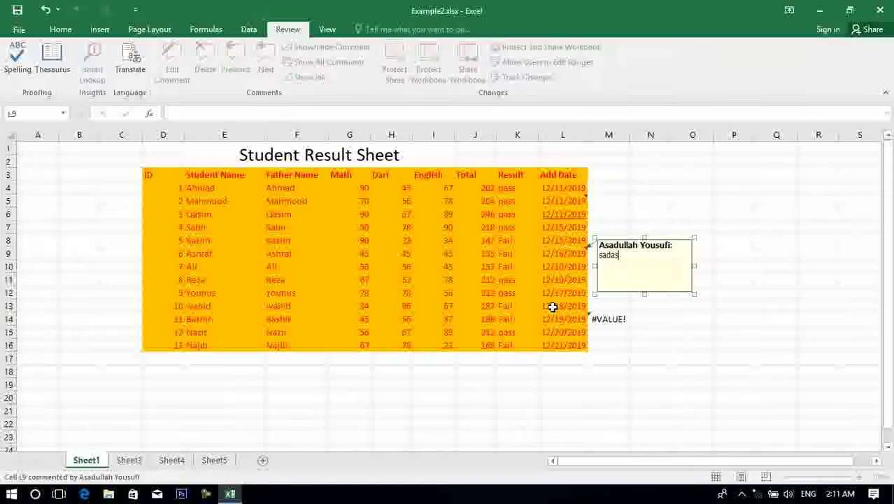
click(553, 306)
Undo a stray 'sda' entry in L13, then add the comment 'sdsd' to L12
text(sda)
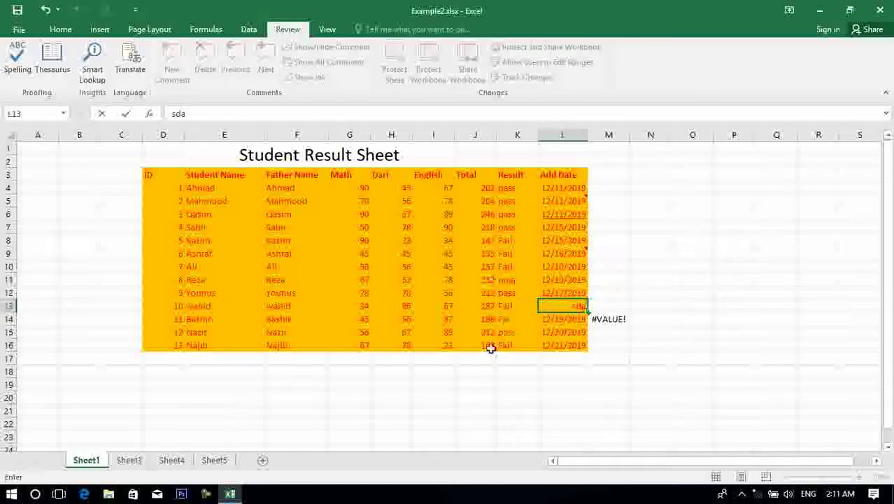
key(ctrl+z)
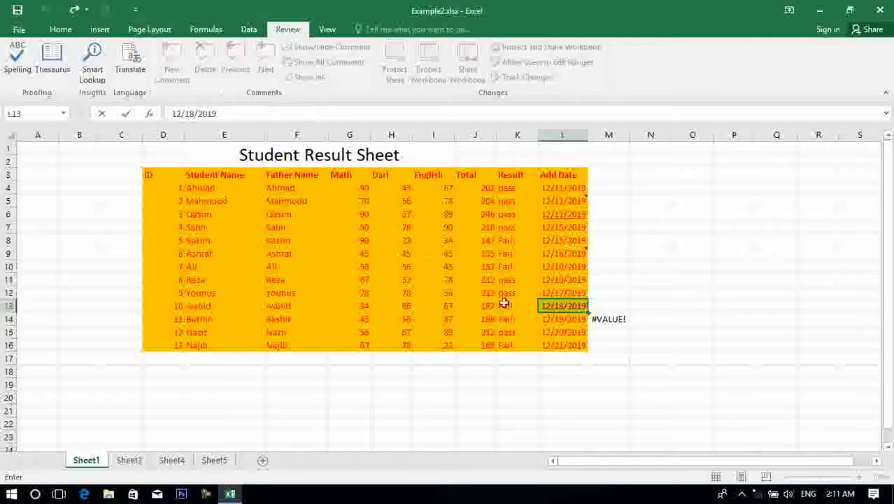
click(507, 305)
click(564, 292)
click(180, 73)
text(sdsd)
click(721, 370)
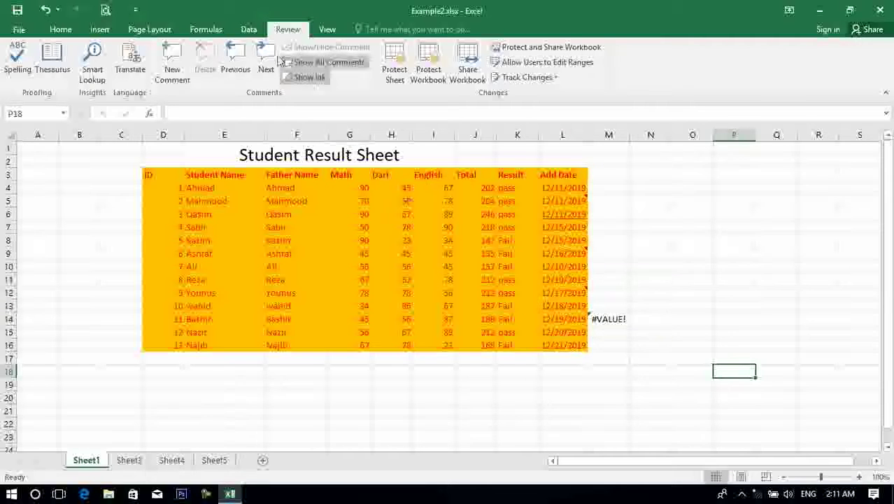
click(149, 29)
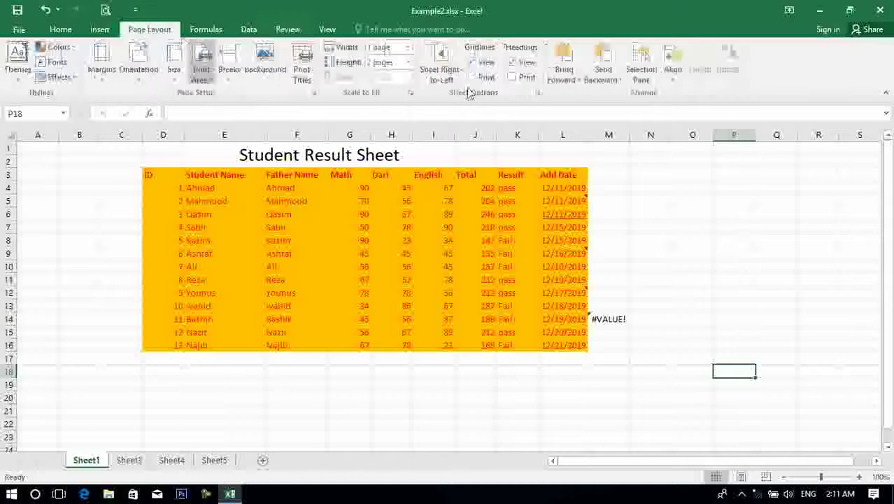
click(537, 92)
Set comments to print 'At end of sheet', keeping cell errors as displayed
click(512, 247)
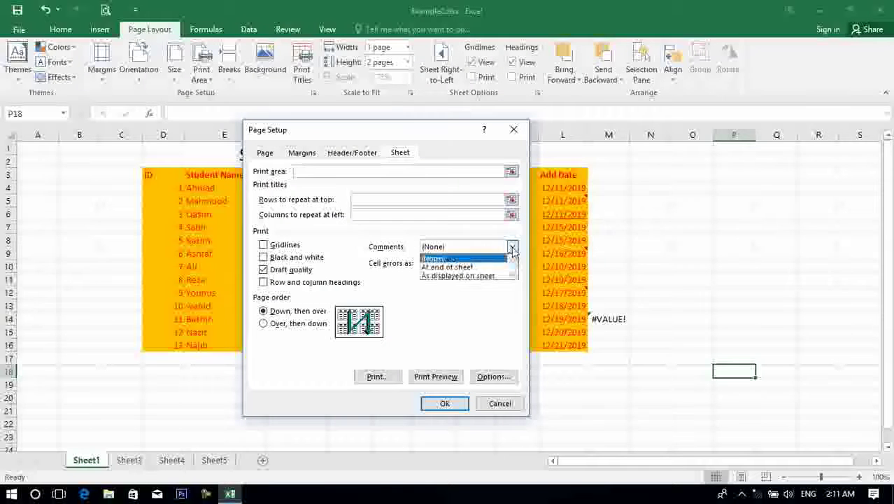
click(473, 269)
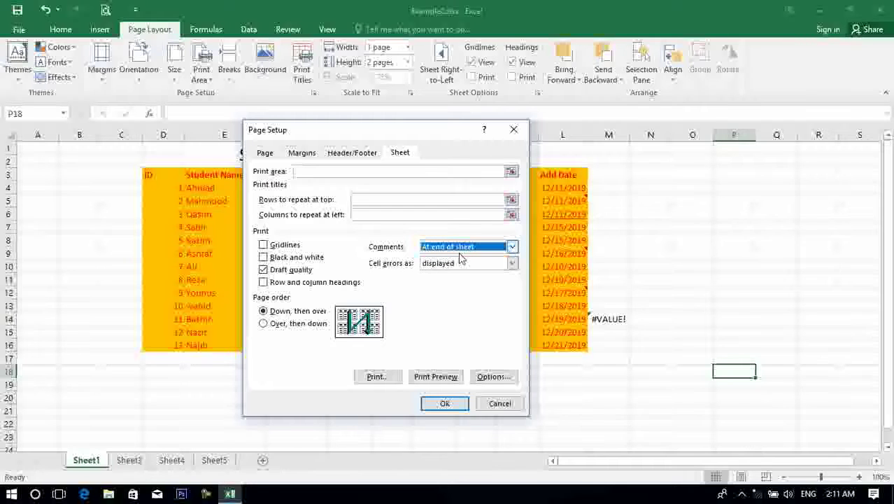
click(512, 263)
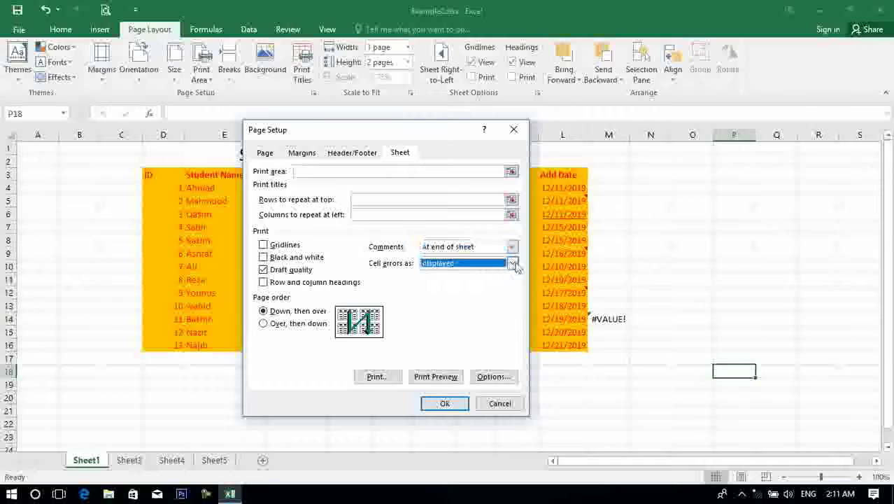
click(473, 275)
click(445, 403)
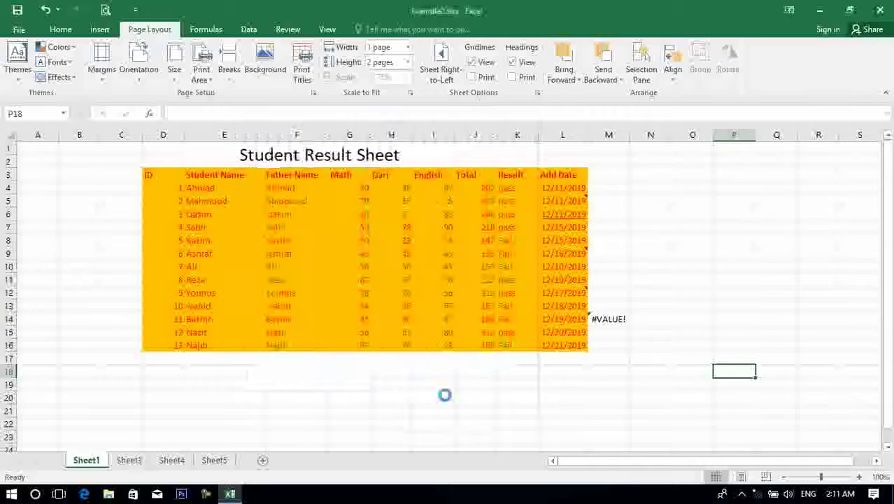
Preview page 2 of the printout, which lists the comments
click(105, 9)
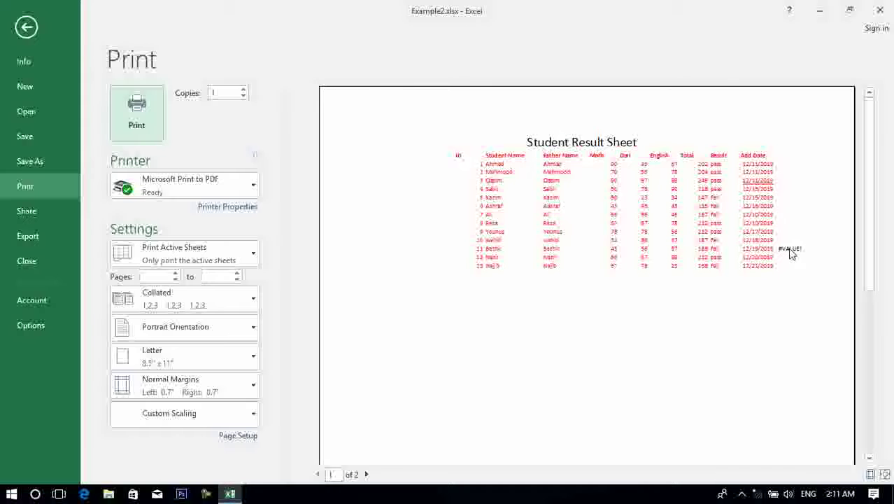
click(366, 474)
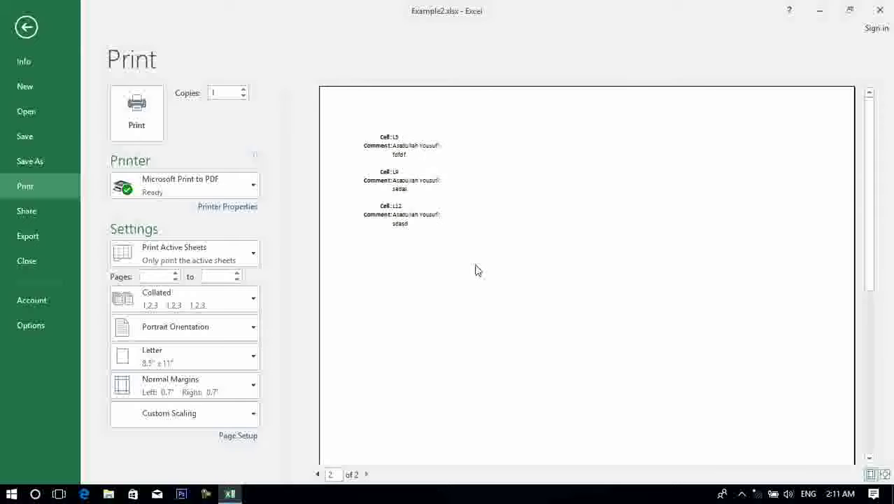
click(28, 30)
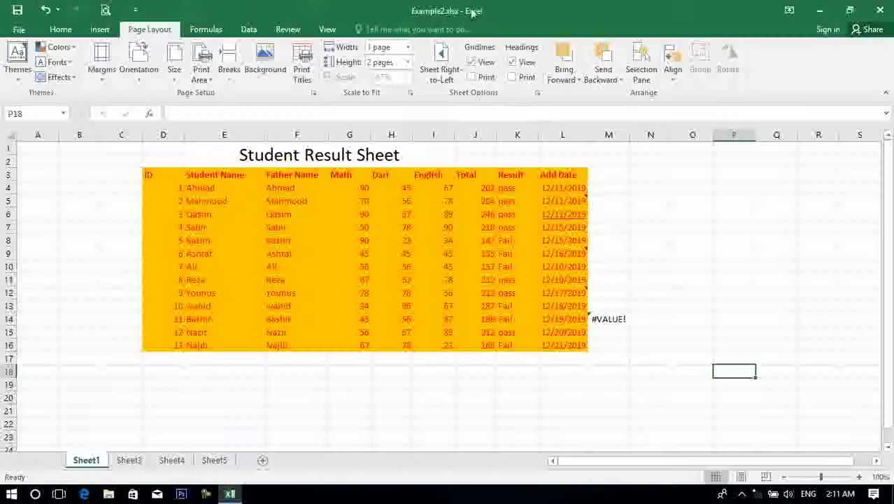
Set comments 'As displayed on sheet' and cell errors '<blank>', then preview the single page
click(538, 93)
click(512, 246)
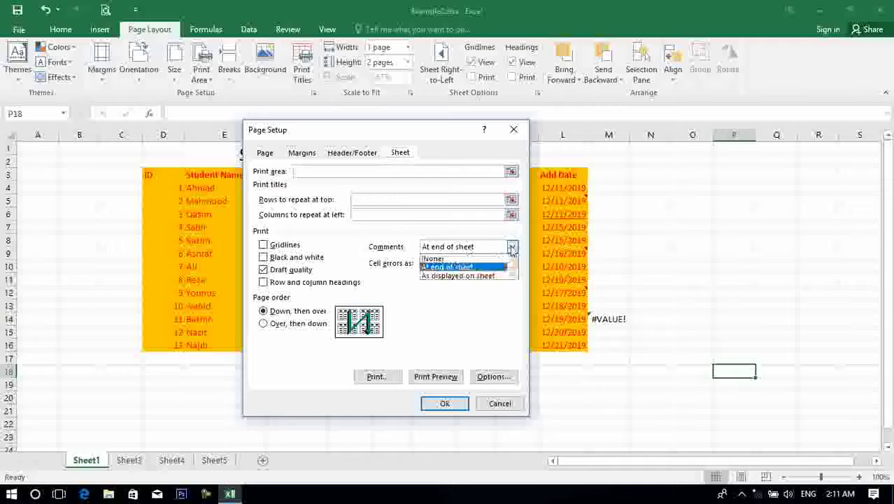
click(448, 276)
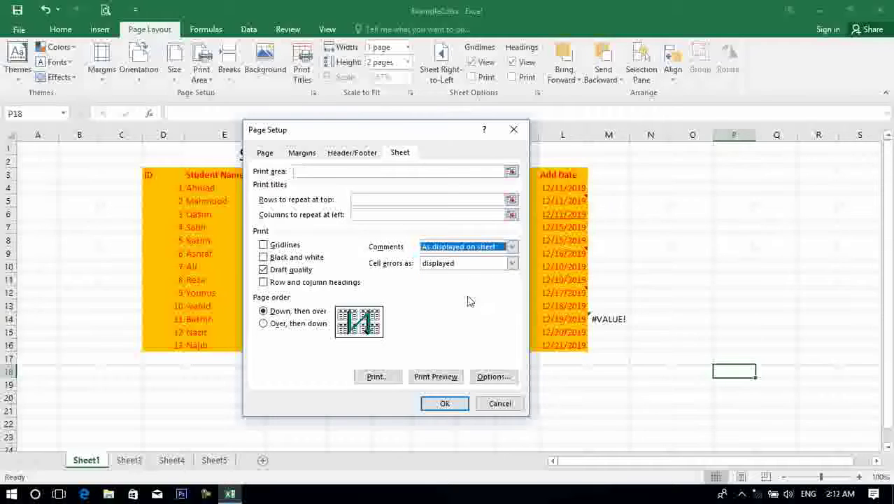
click(513, 263)
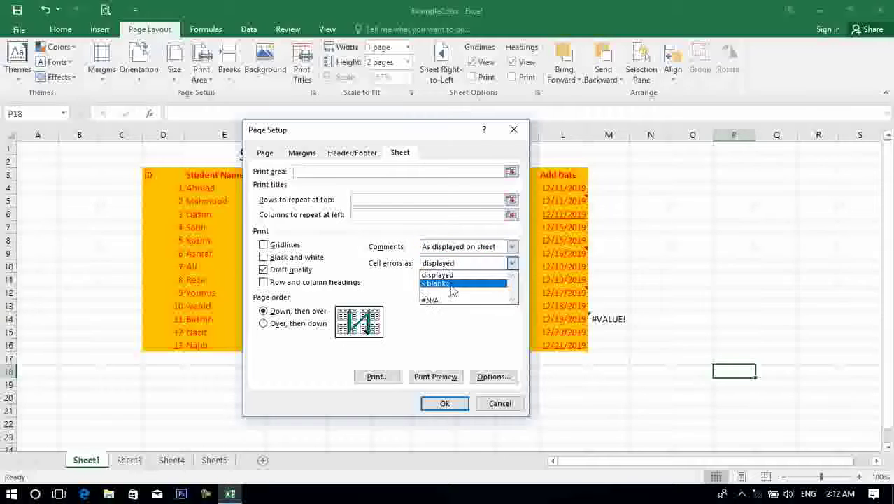
click(451, 283)
click(454, 406)
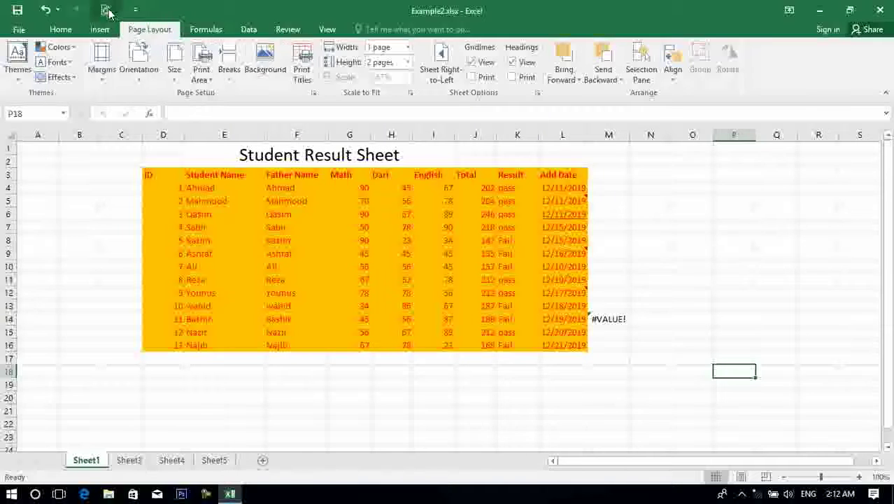
click(106, 9)
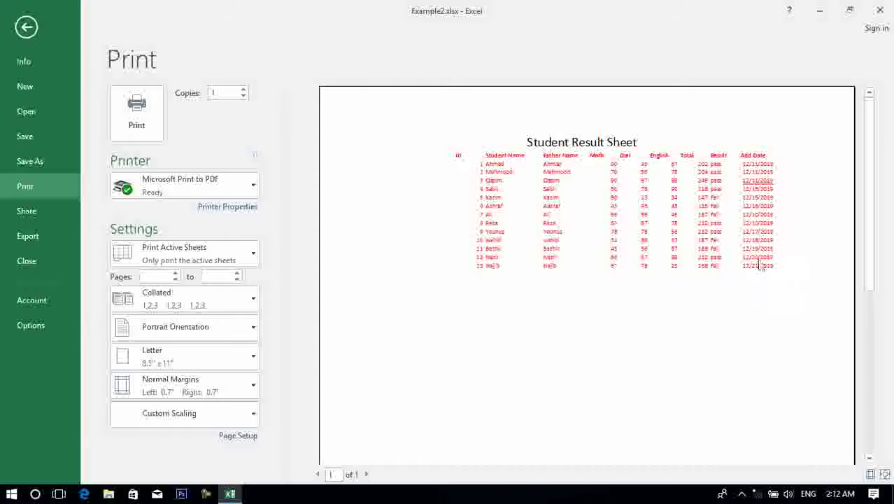
click(26, 26)
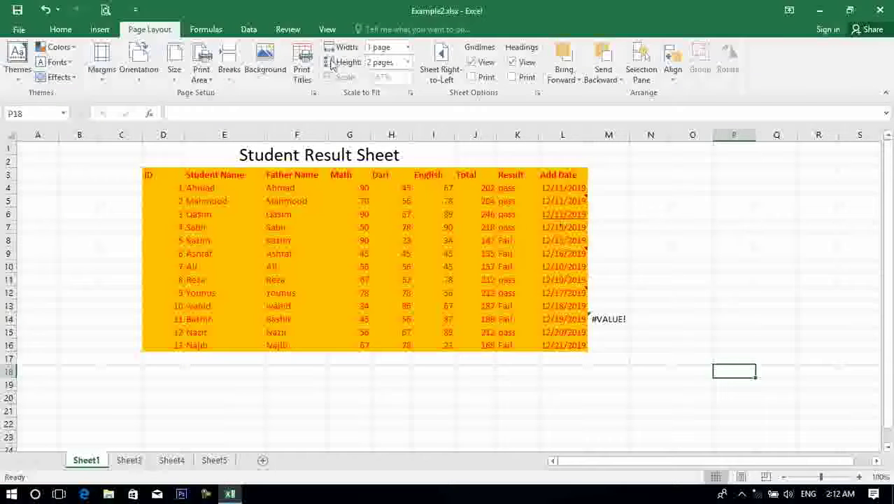
Turn off comment printing, print cell errors as dashes, and check the print preview
click(537, 93)
click(515, 247)
click(517, 253)
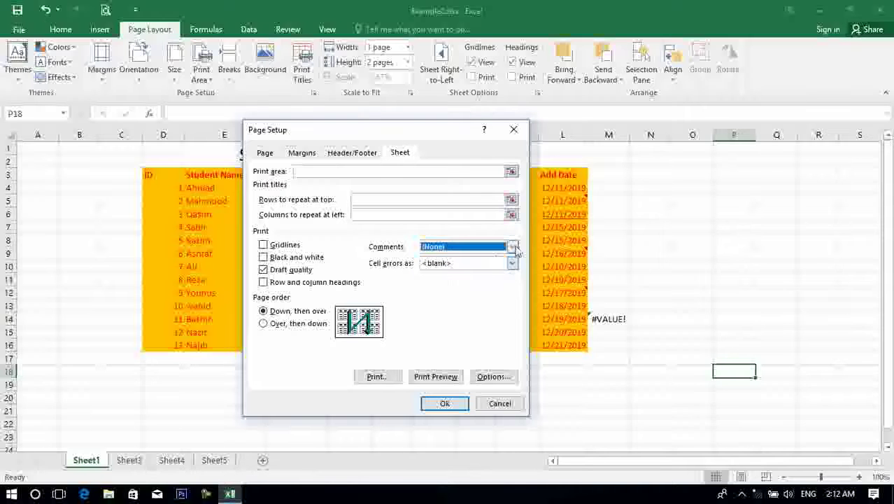
click(513, 263)
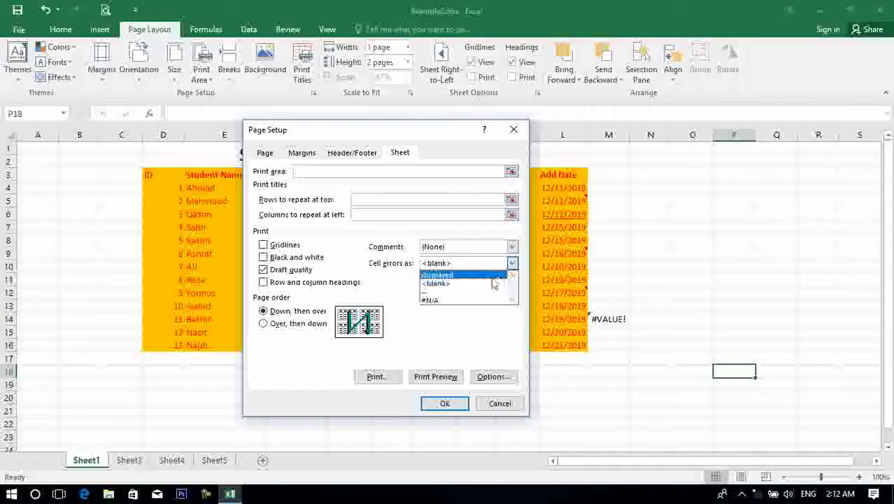
click(472, 293)
click(445, 403)
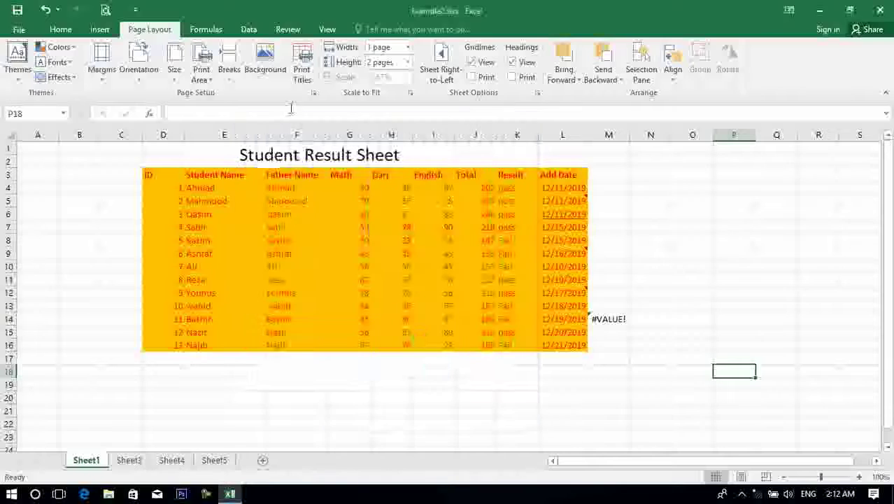
click(106, 9)
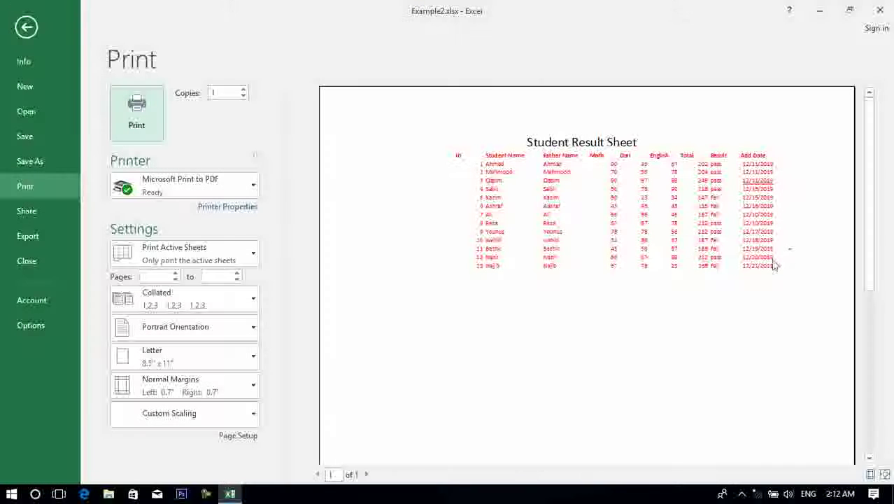
click(24, 26)
Change printed cell errors to #N/A and review the print preview
click(537, 93)
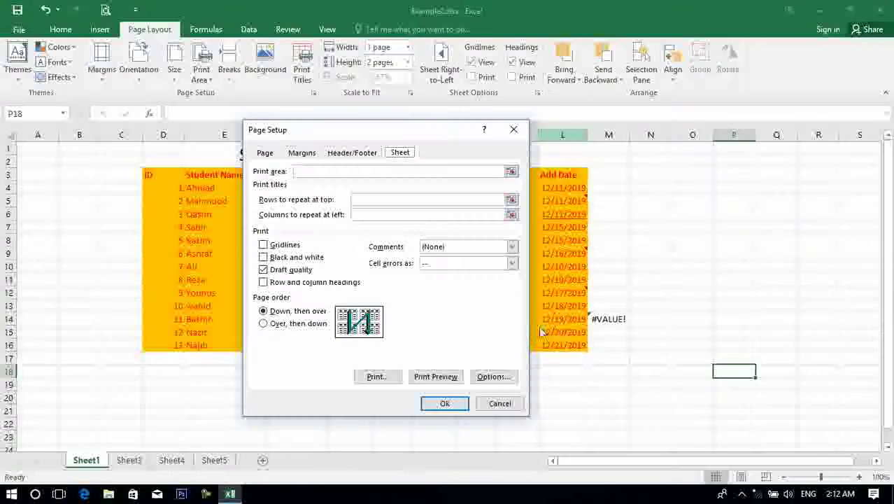
click(513, 263)
click(465, 299)
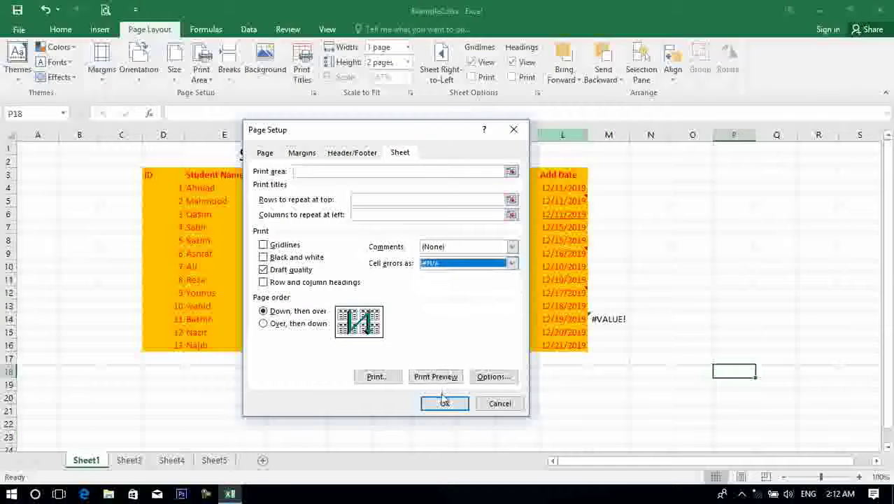
click(445, 403)
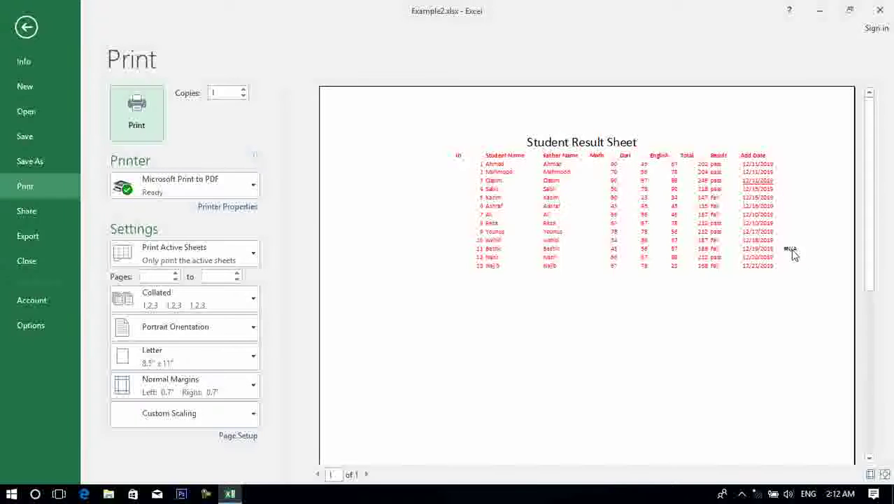
click(26, 28)
Keep comments at (None) and set cell errors to print as displayed
click(538, 93)
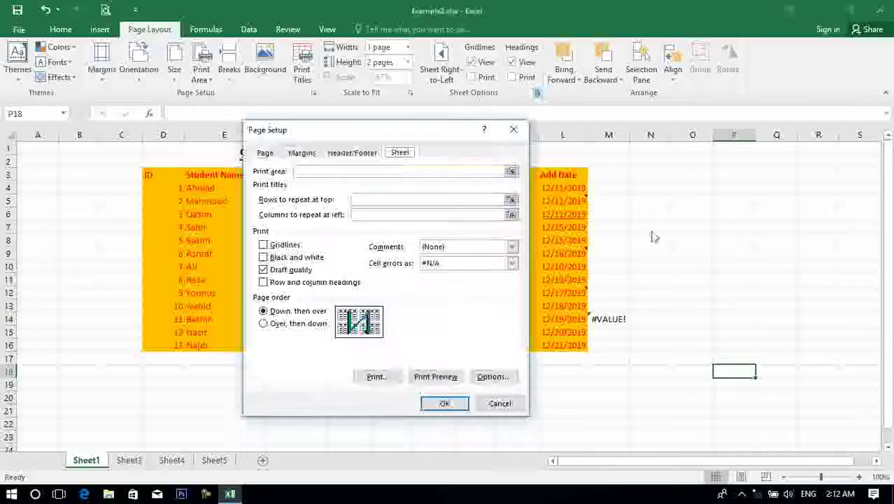
click(512, 248)
click(476, 267)
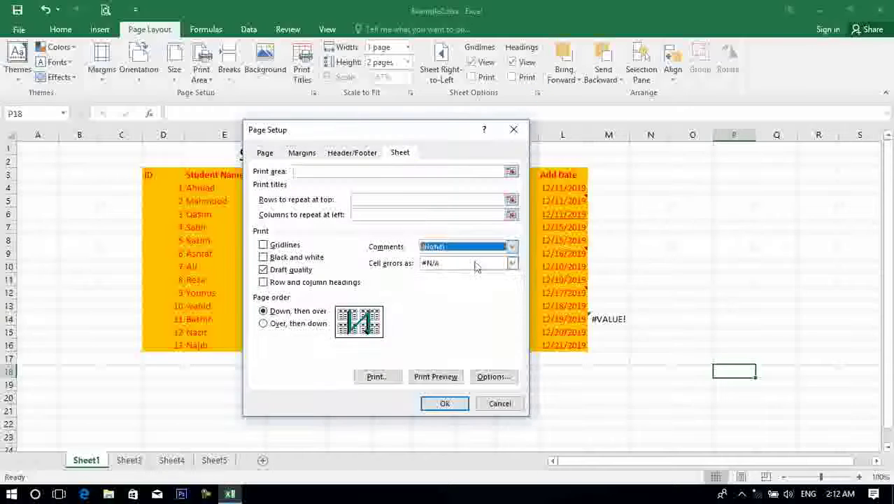
click(512, 264)
click(468, 273)
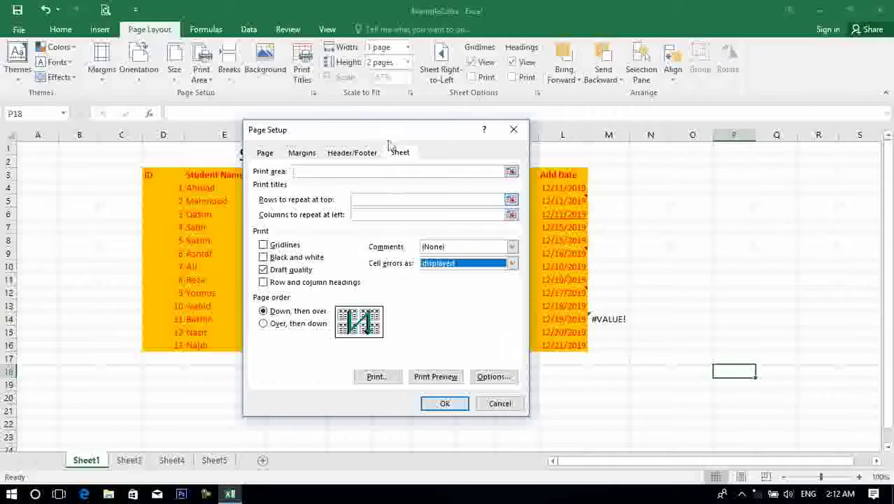
drag(390, 132, 457, 132)
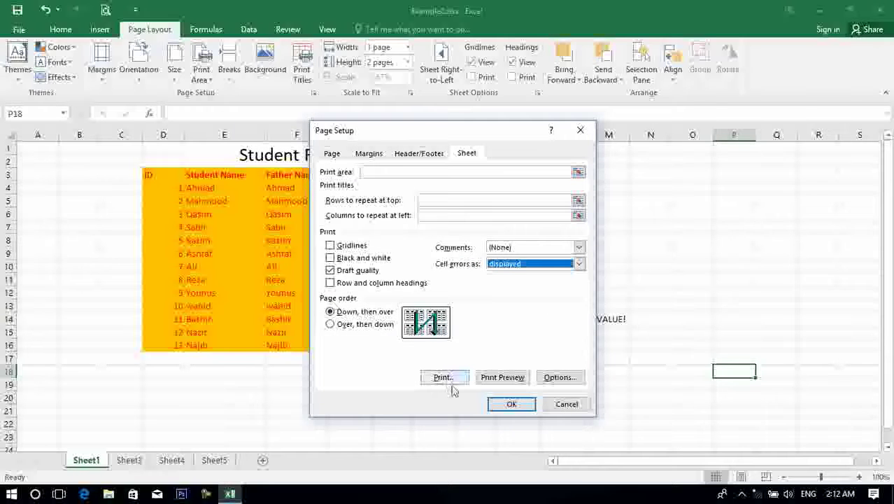
click(510, 404)
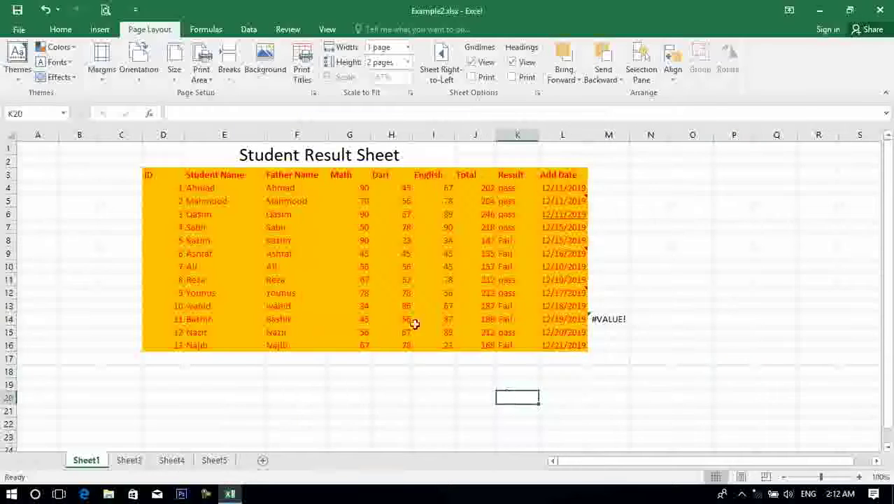
Browse Sheet3 and Sheet4, then insert a new blank worksheet, Sheet6
click(129, 461)
click(171, 461)
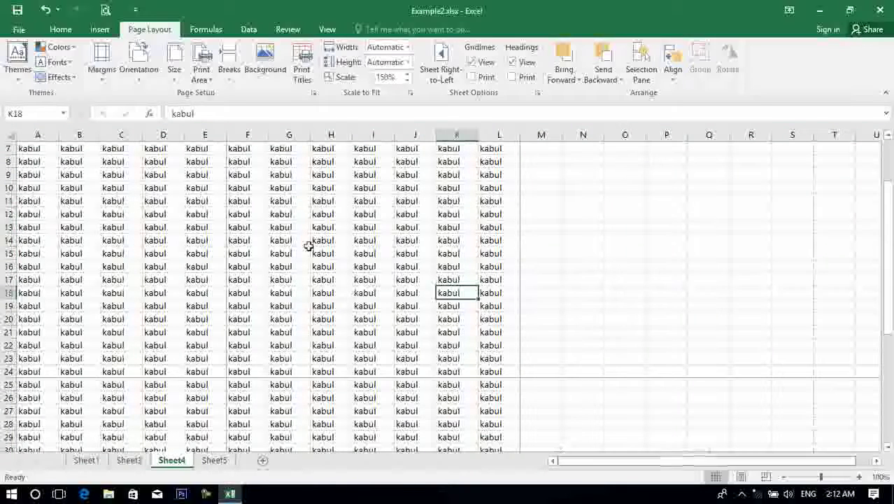
click(289, 227)
scroll(161, 224, up, 2)
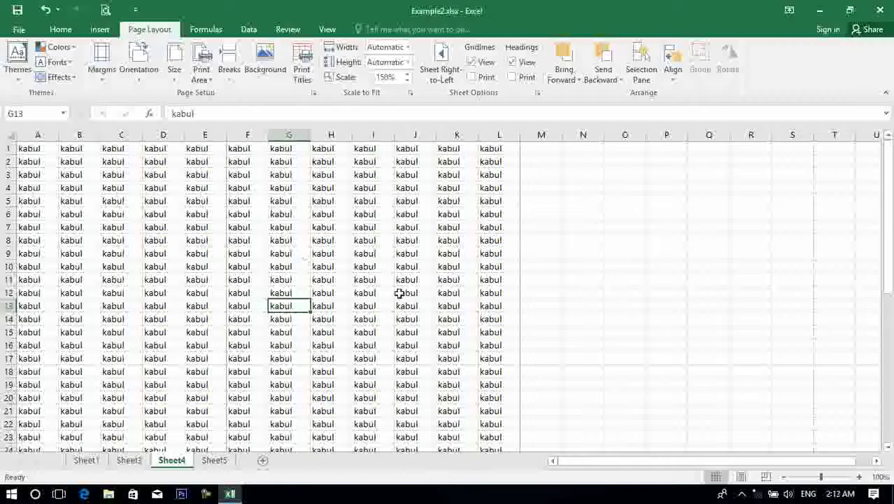
click(264, 461)
click(257, 460)
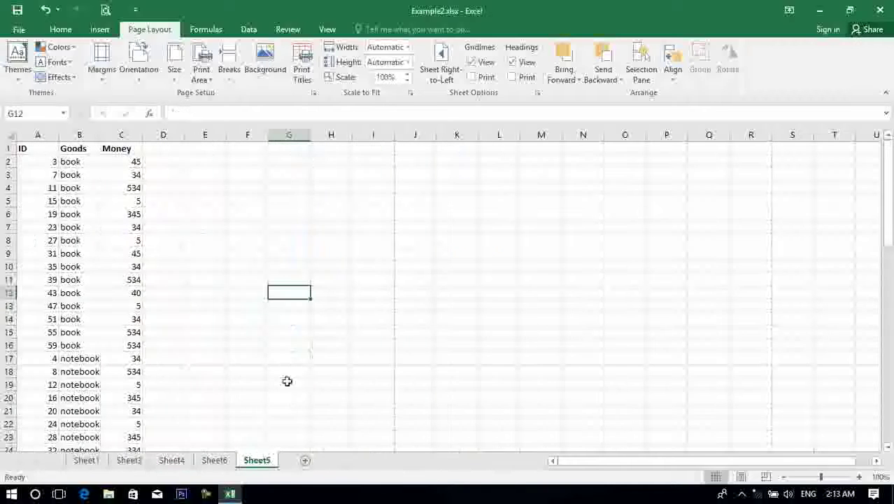
click(214, 461)
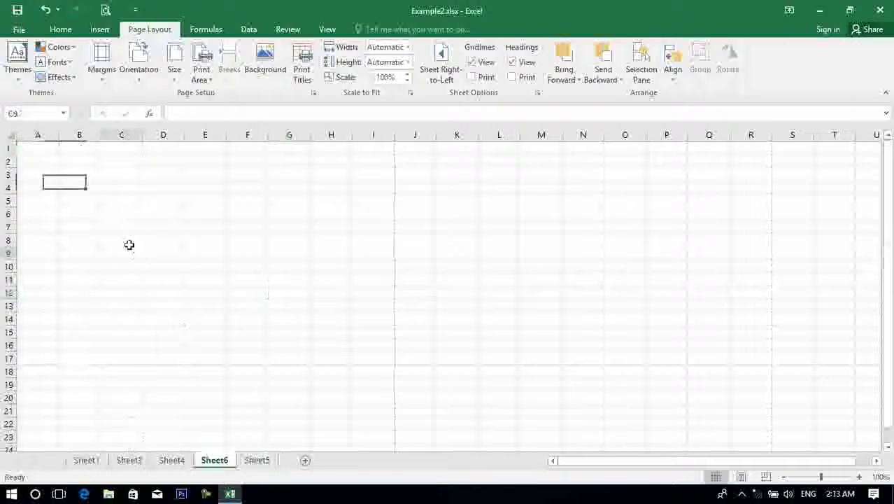
Fill the range A1:S55 on Sheet6 with the word 'kabul' using Ctrl+Enter
mouse_move(75, 214)
mouse_down()
mouse_move(804, 469)
mouse_move(804, 426)
mouse_up()
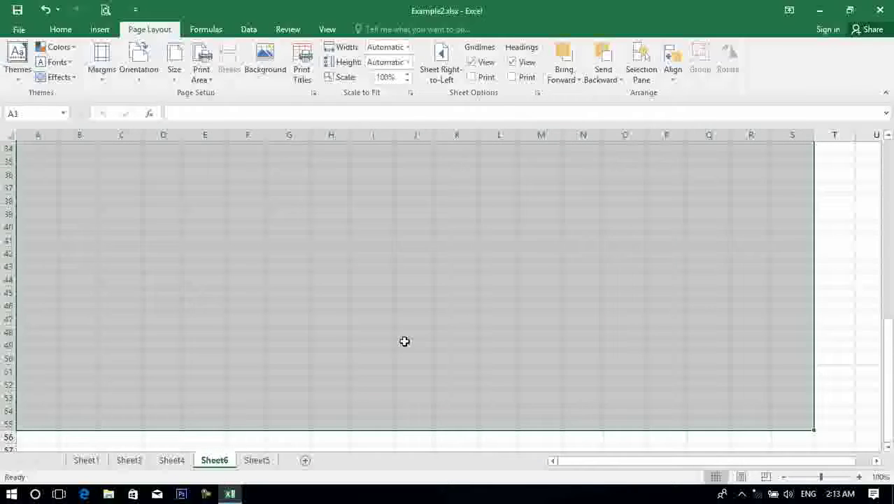
text(kabul)
key(ctrl+Return)
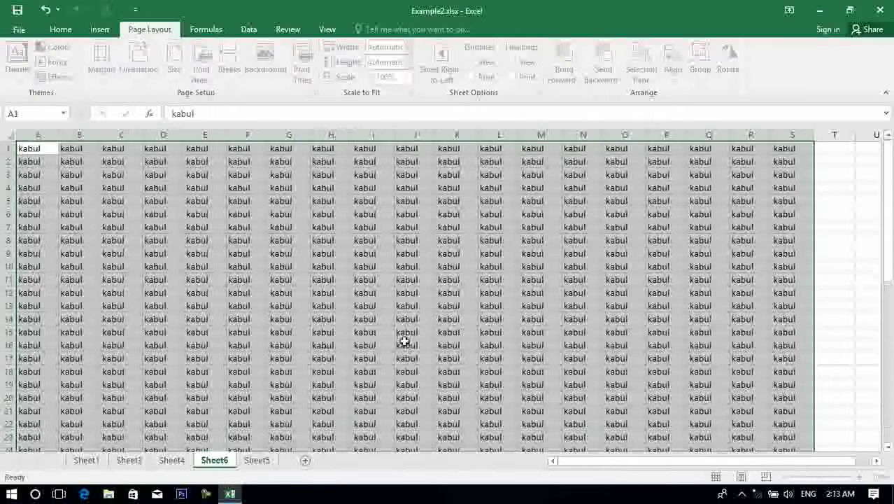
click(380, 320)
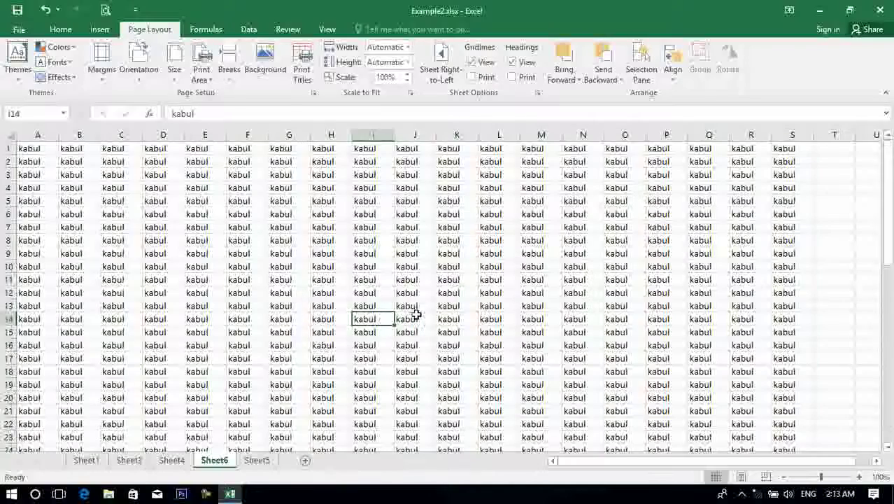
Show Sheet6 in Page Break Preview and inspect cells across the printed pages
click(767, 477)
click(152, 281)
click(351, 305)
drag(887, 210, 888, 231)
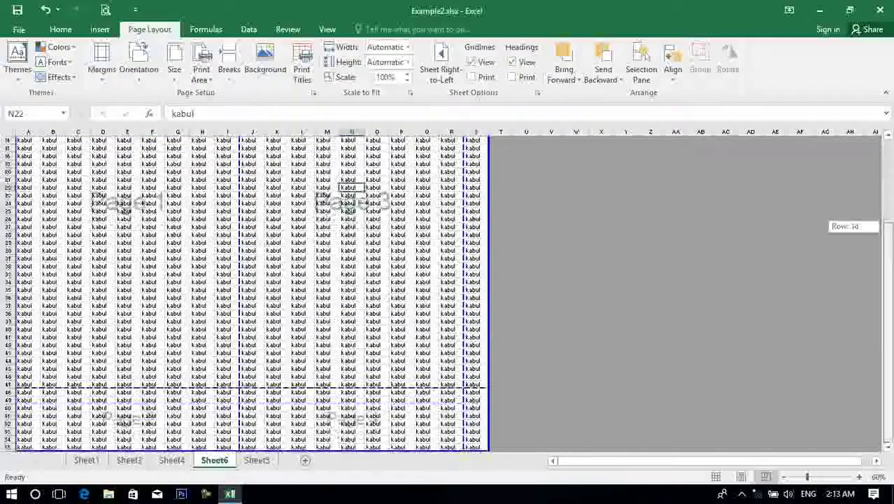
click(151, 408)
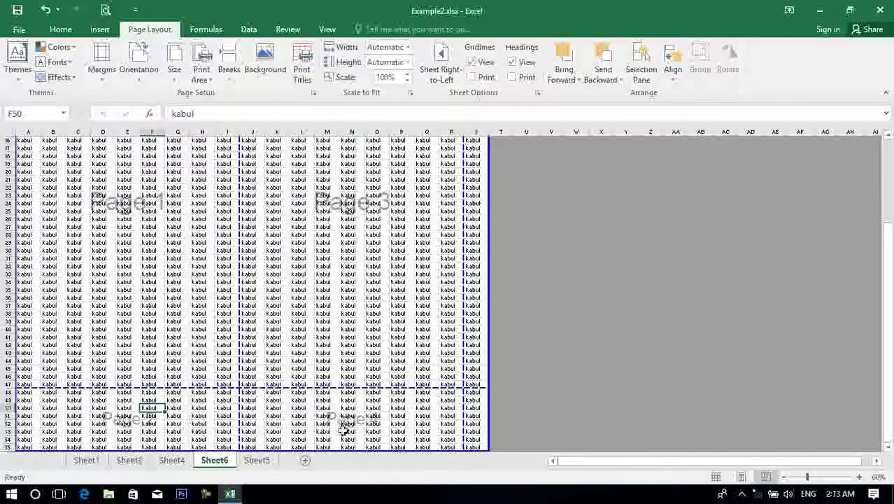
click(385, 423)
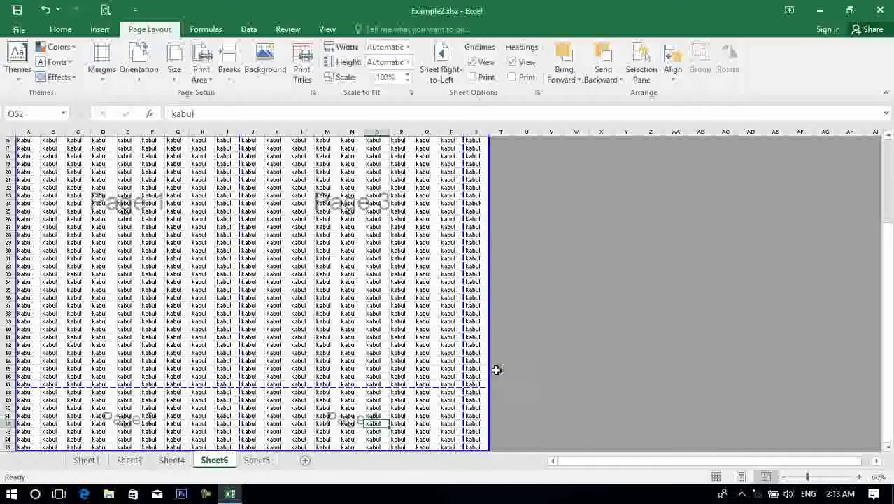
Drag the print area's right edge out to column AC, then back to column AA
drag(490, 371, 717, 391)
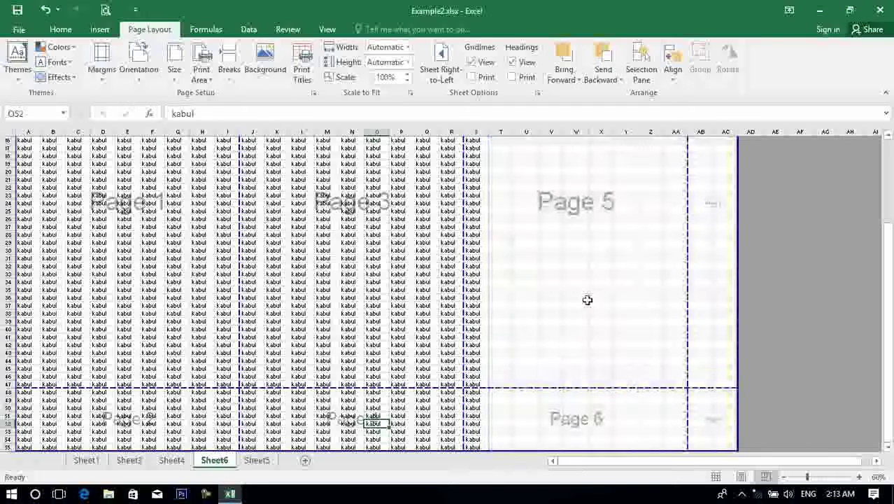
click(590, 277)
click(125, 218)
click(401, 250)
click(554, 244)
drag(736, 265, 687, 271)
click(149, 416)
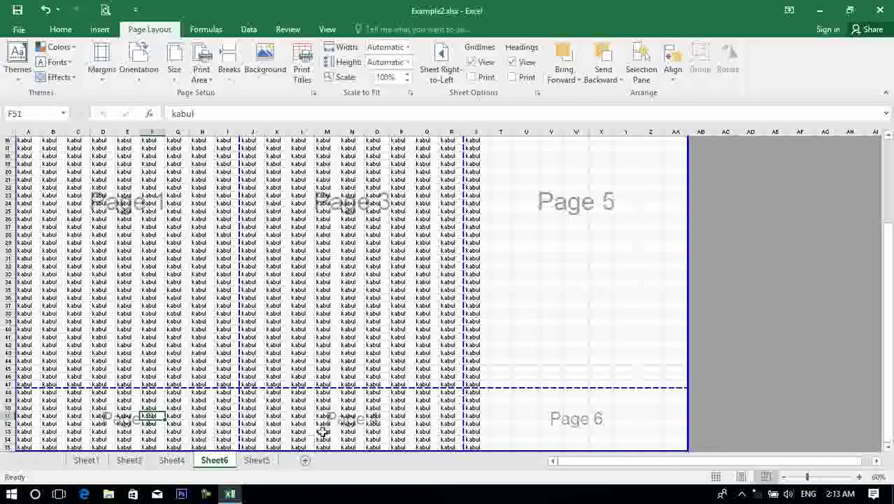
Select cells on Pages 1 through 6 to check the widened print layout
click(324, 423)
click(539, 423)
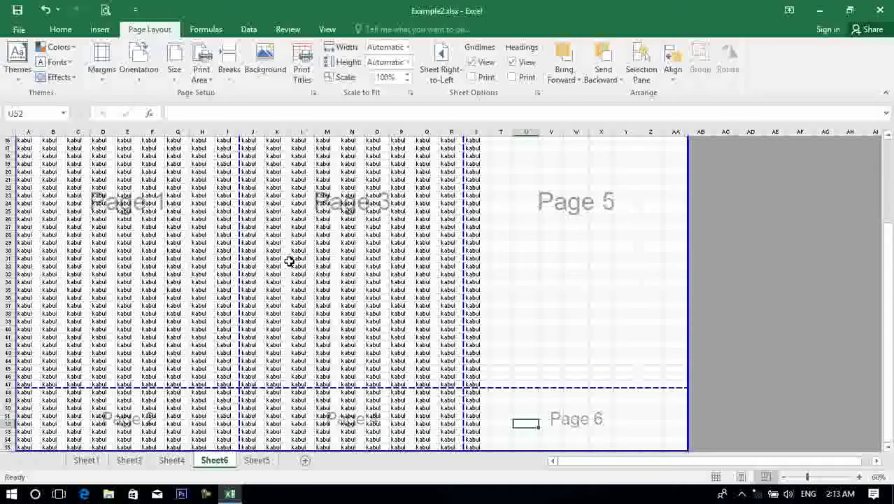
click(411, 349)
click(188, 210)
click(175, 409)
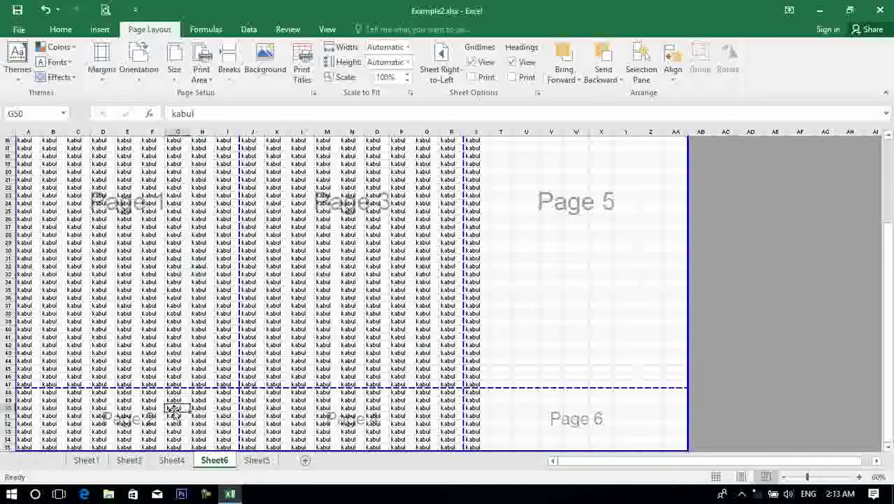
click(325, 273)
click(346, 416)
click(575, 261)
click(598, 417)
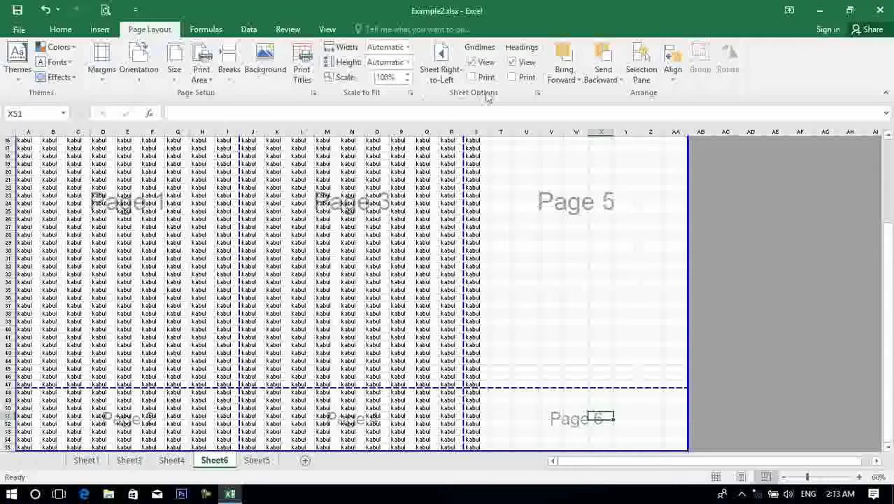
Set Sheet6's page order to 'Over, then down' in Page Setup
click(538, 93)
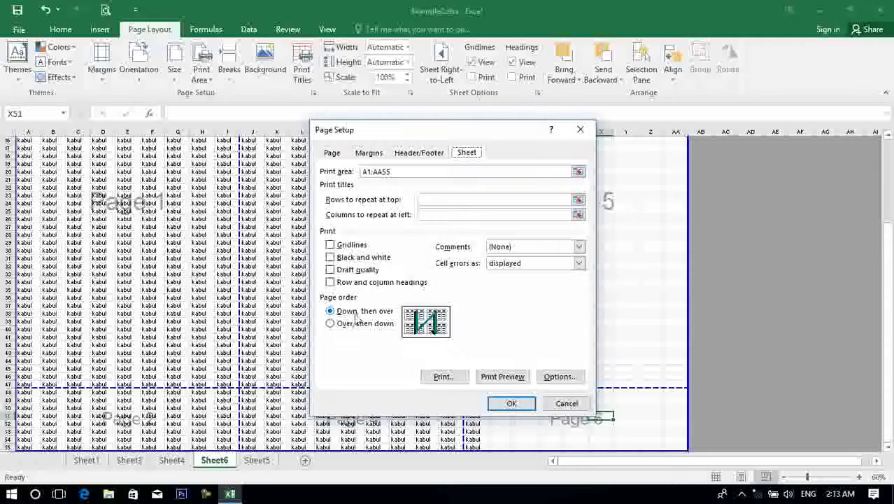
click(330, 322)
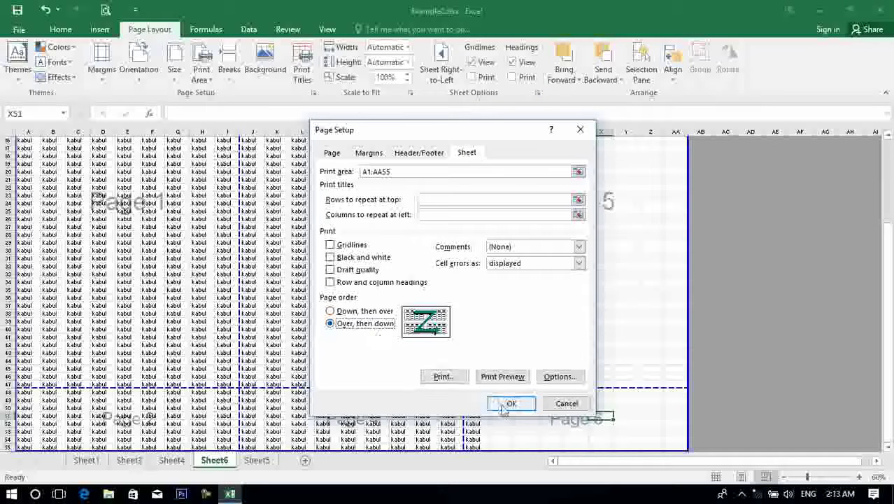
click(512, 403)
Select cells along the top and bottom pages to verify the new page numbering
click(376, 234)
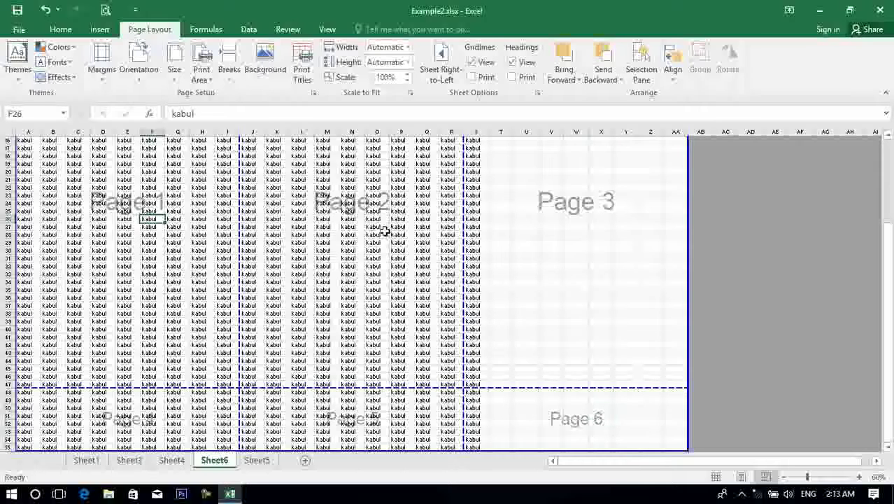
click(548, 235)
click(178, 424)
click(301, 424)
click(493, 425)
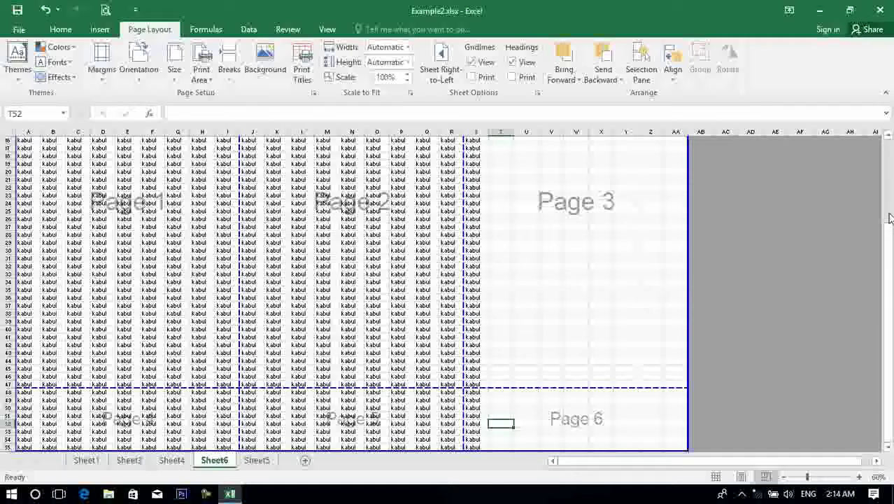
In Page Break Preview, drag the print-area border up to row 47, then back down to row 55
scroll(890, 219, up, 5)
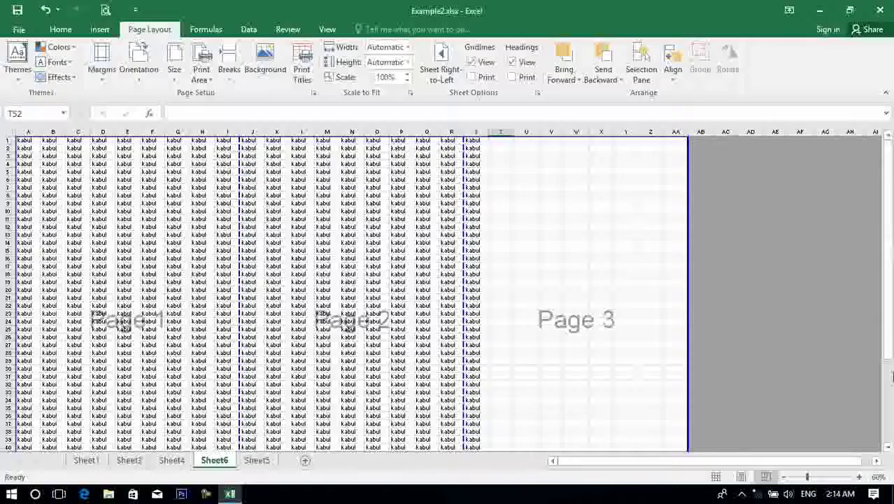
drag(891, 378, 888, 350)
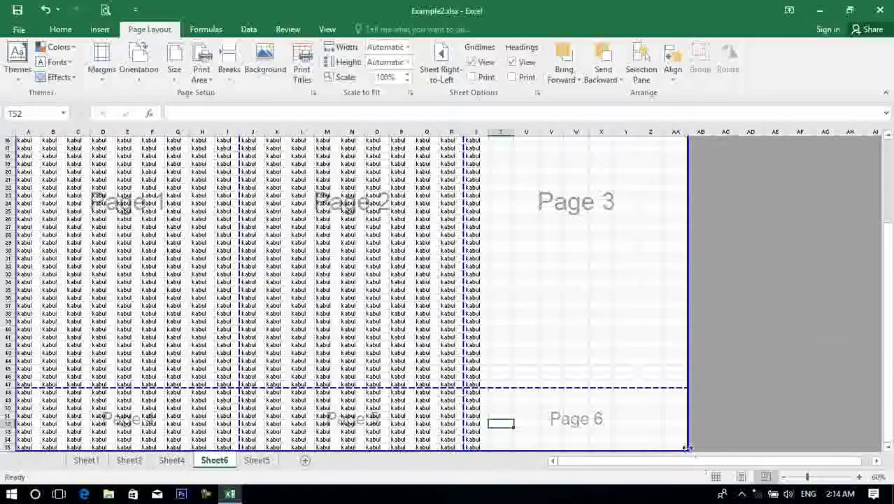
drag(496, 450, 496, 384)
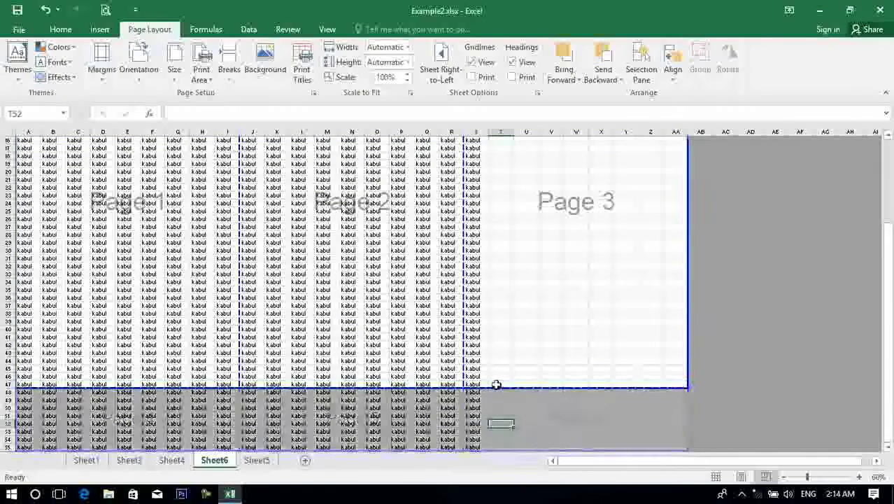
click(179, 257)
click(327, 250)
click(551, 266)
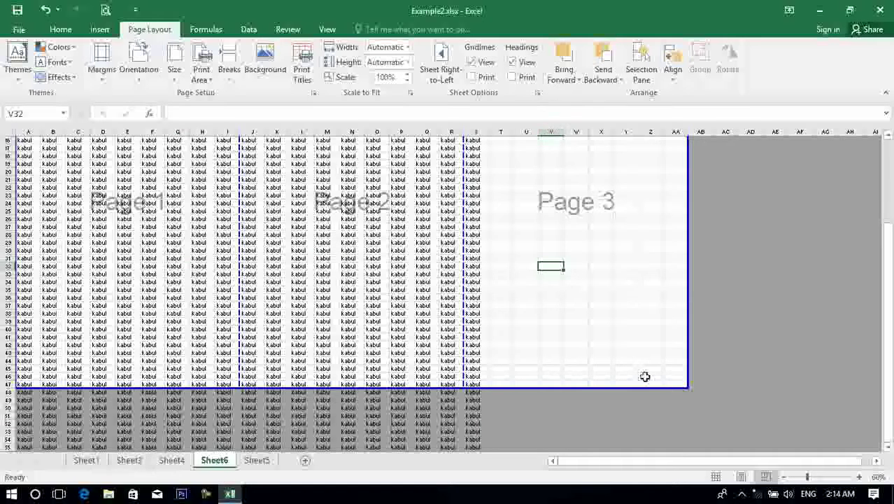
drag(688, 389, 693, 411)
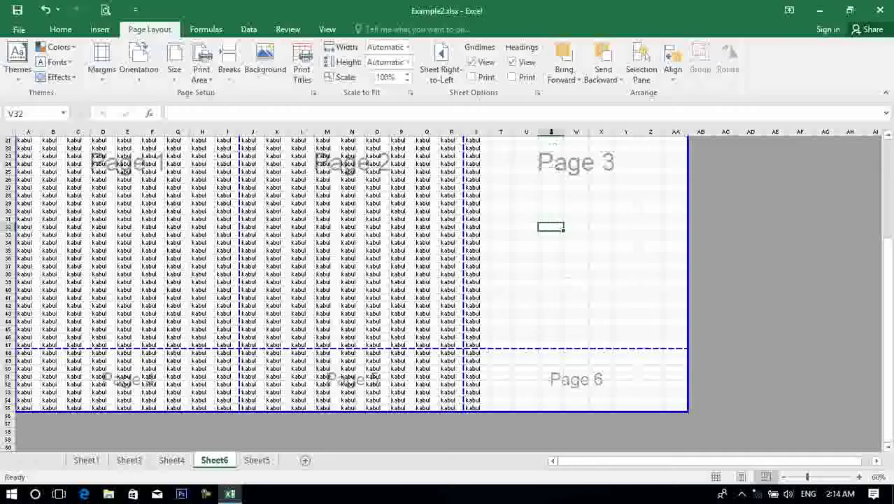
Set the page order to Down, then over in the sheet's page settings
click(537, 93)
click(349, 312)
click(511, 403)
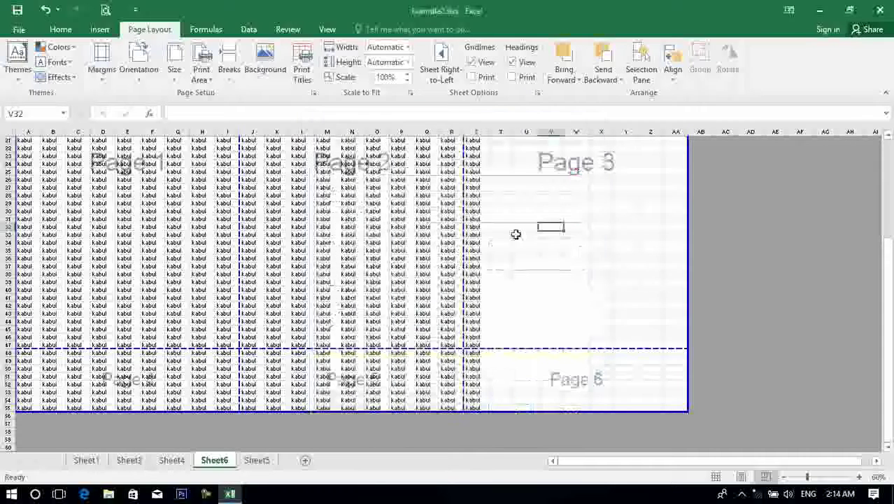
Scroll through the lower pages, checking cells O53, G63 and G97 against the print area
click(372, 364)
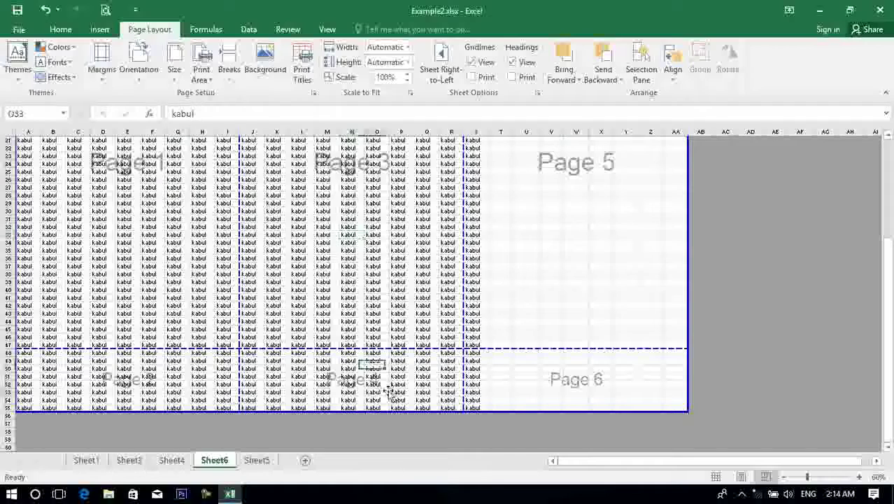
click(374, 392)
scroll(287, 411, down, 1)
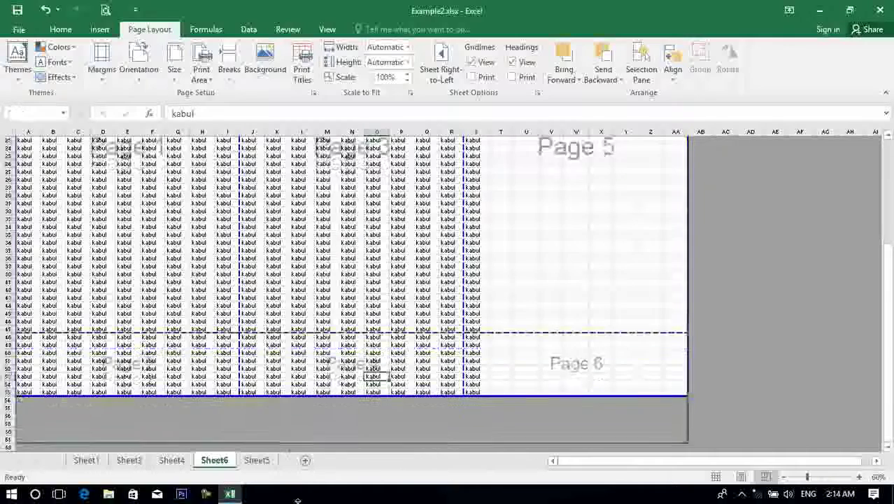
scroll(344, 380, down, 8)
scroll(345, 380, up, 5)
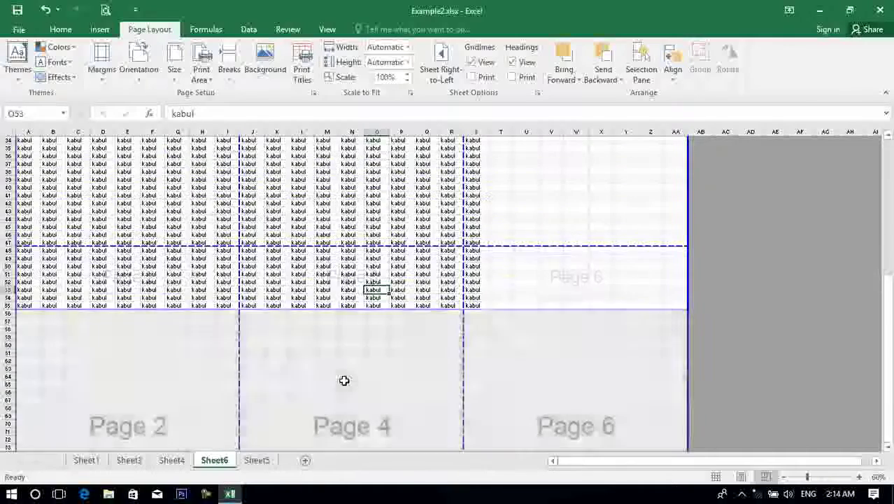
click(176, 365)
scroll(231, 369, up, 3)
scroll(207, 306, up, 5)
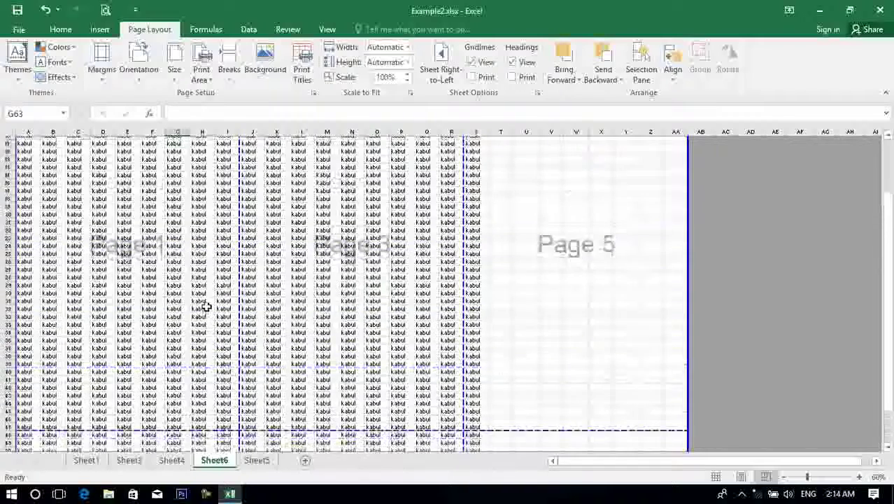
scroll(231, 326, down, 9)
scroll(272, 379, down, 9)
scroll(278, 367, down, 1)
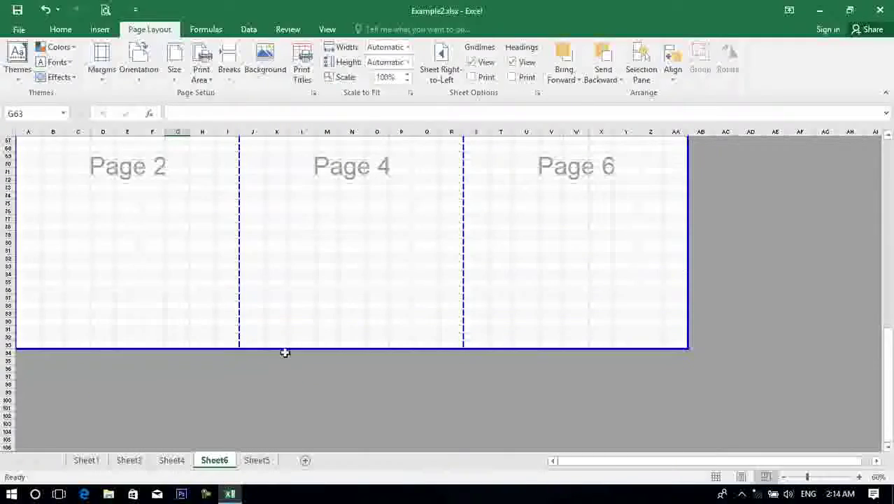
scroll(283, 392, up, 4)
scroll(329, 383, up, 2)
scroll(326, 387, down, 6)
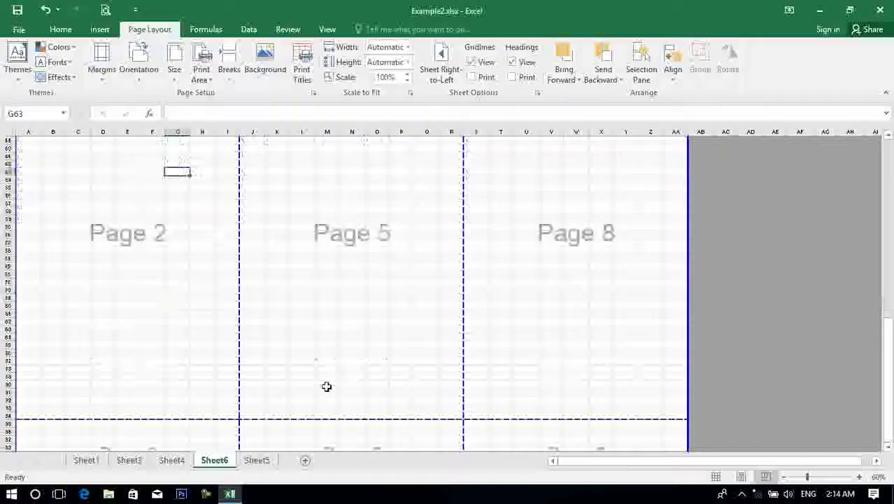
scroll(309, 377, down, 6)
scroll(210, 307, up, 10)
scroll(156, 290, down, 2)
scroll(210, 363, down, 1)
scroll(183, 371, down, 5)
click(179, 369)
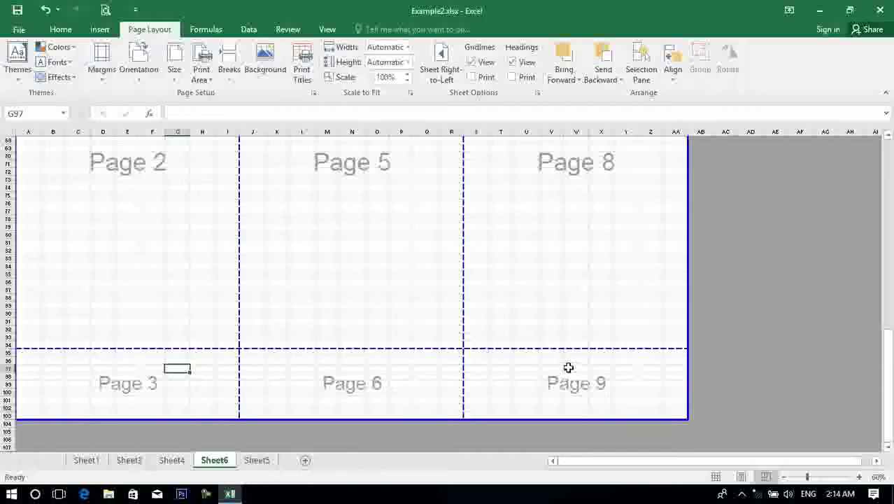
Change the page order to Over, then down and apply it
click(537, 93)
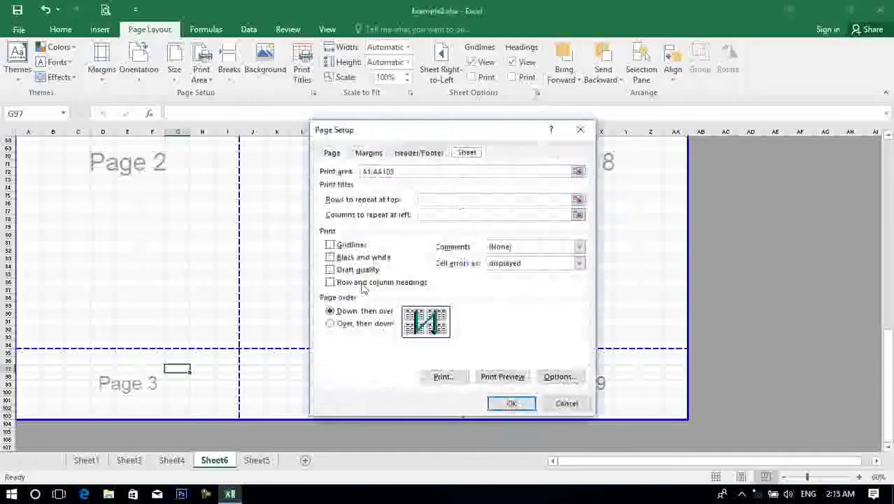
click(349, 324)
click(512, 404)
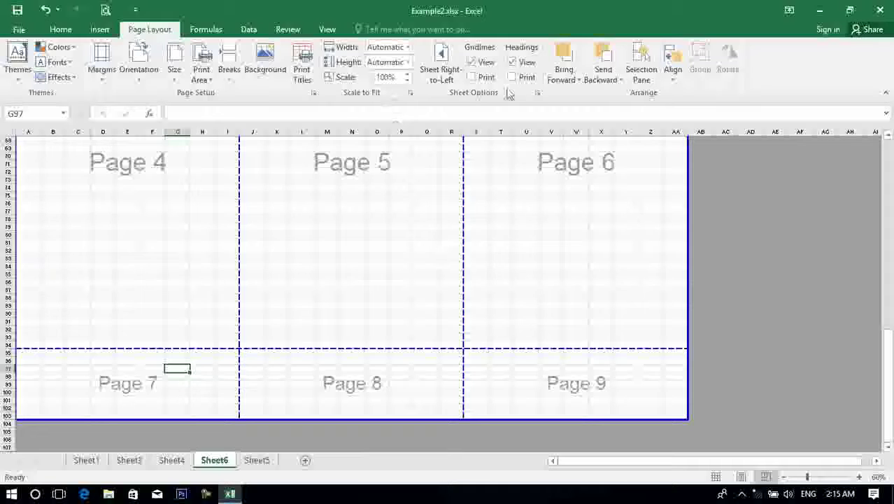
Bring up Page Setup's Header/Footer settings and move the dialog up and left
click(537, 93)
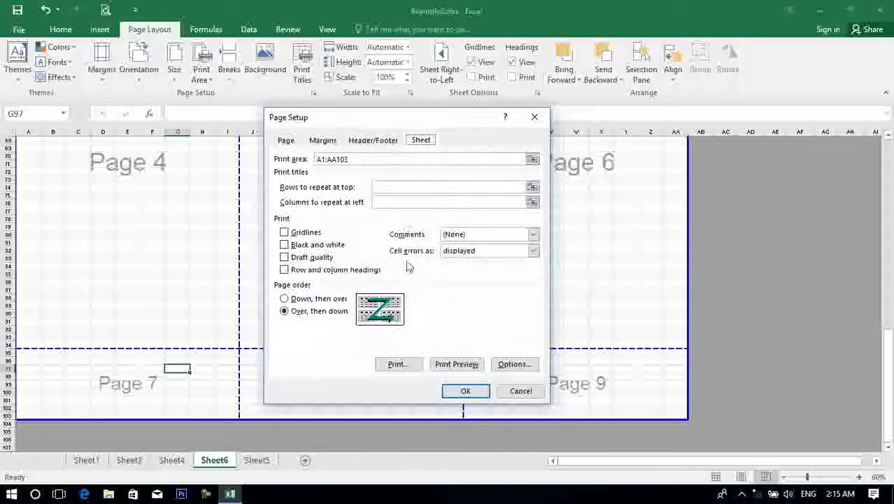
click(373, 140)
drag(434, 118, 407, 93)
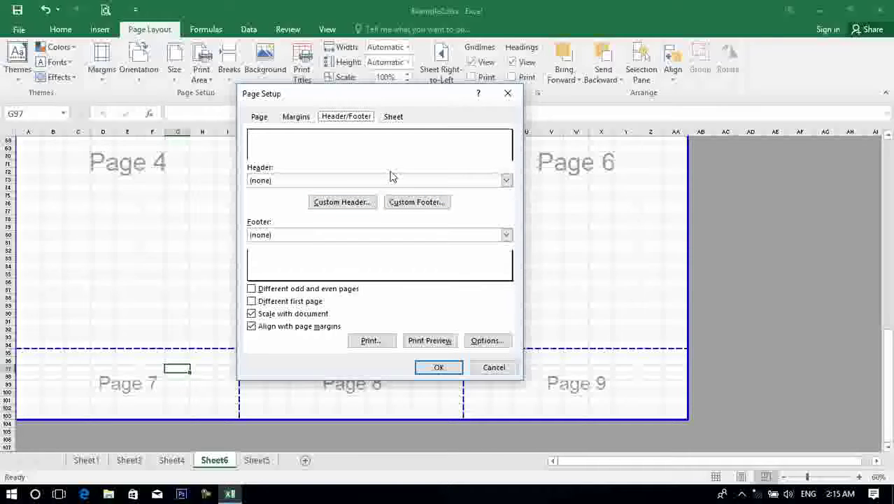
Put the author credit in the custom footer's left section and give it a larger font size
click(343, 202)
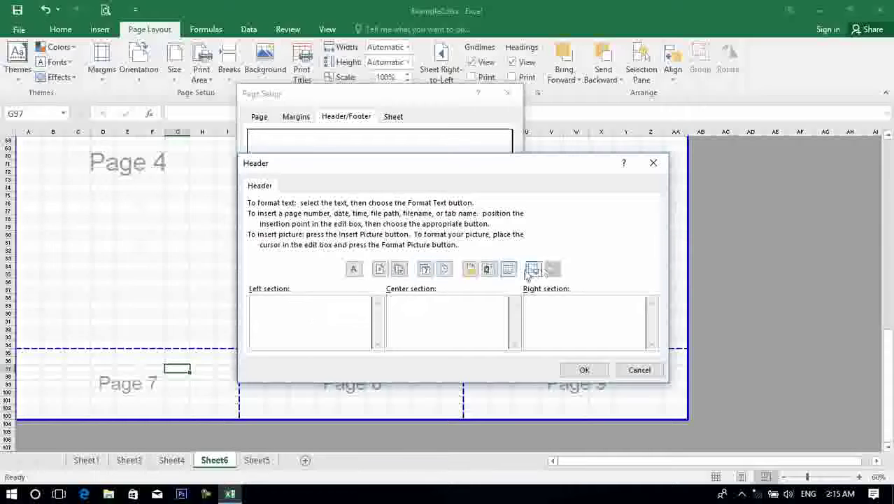
click(652, 162)
click(413, 203)
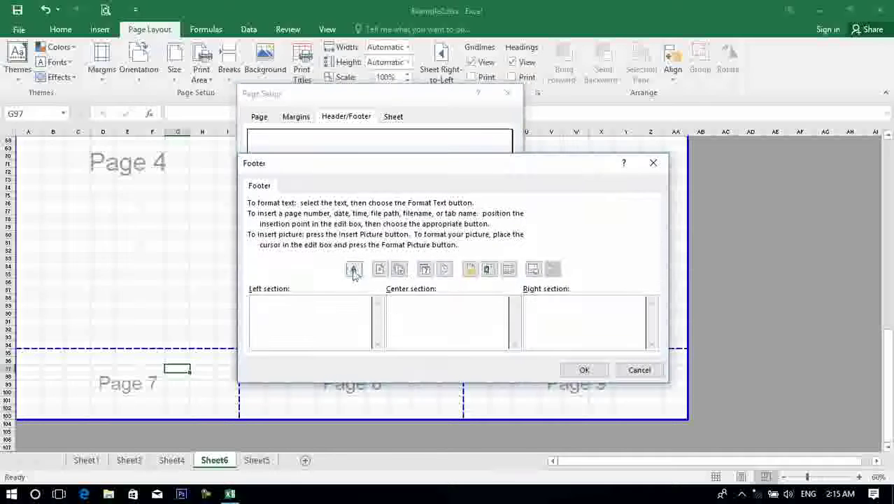
click(331, 312)
key(Tab)
drag(321, 305, 252, 305)
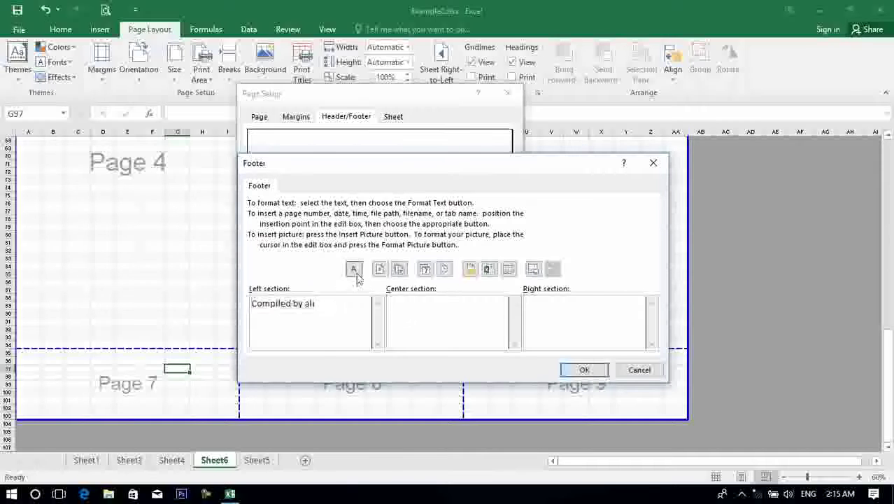
click(353, 269)
click(531, 246)
key(Return)
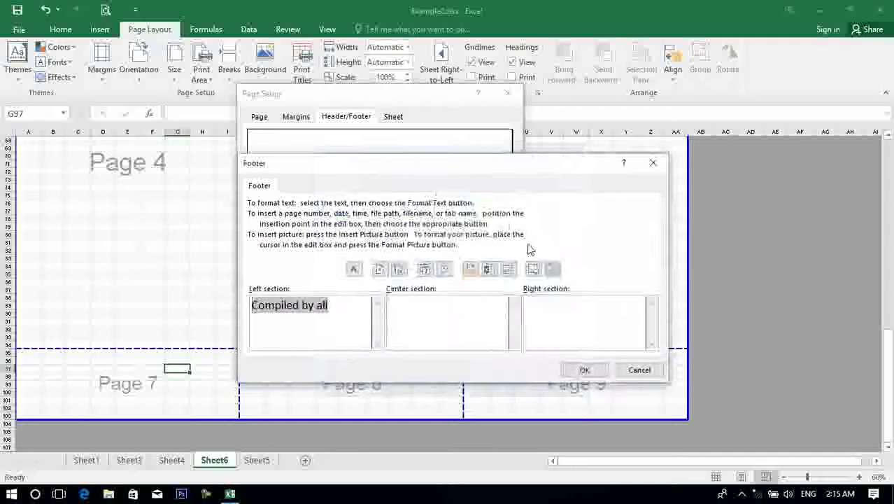
Fill the footer centre with 'Page Number of Number of Pages' and the right with the file name
click(472, 318)
click(379, 269)
text(of)
click(398, 269)
click(489, 268)
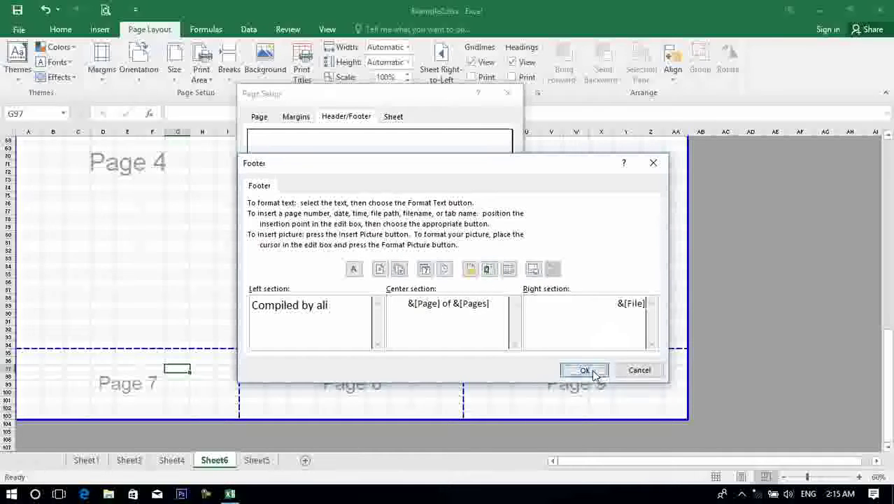
click(587, 370)
Try adding a picture to the custom header, then leave the header empty
click(343, 201)
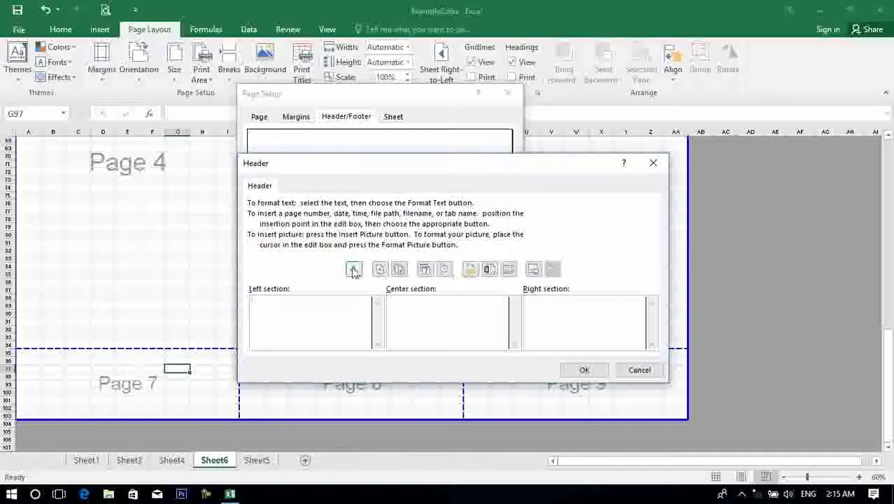
click(533, 269)
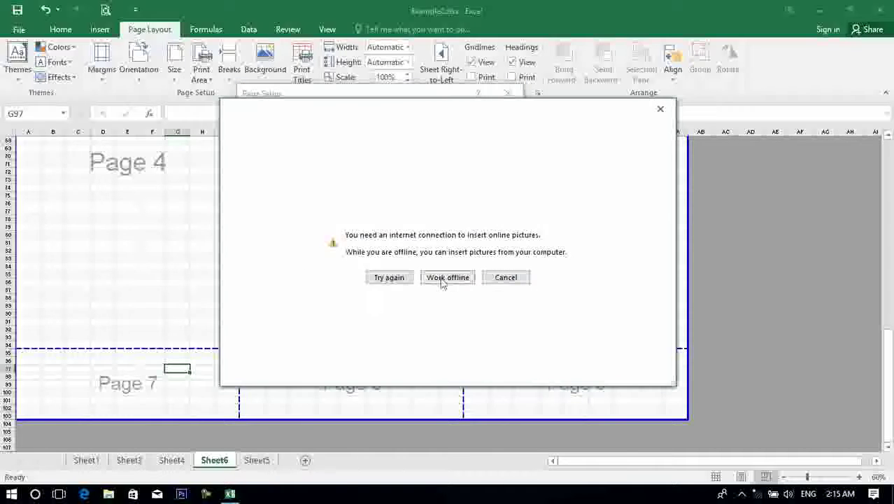
click(514, 279)
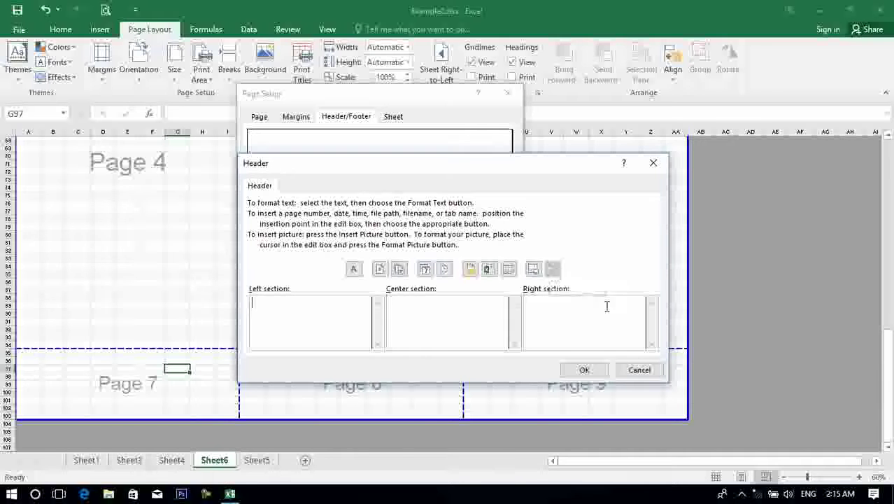
click(638, 369)
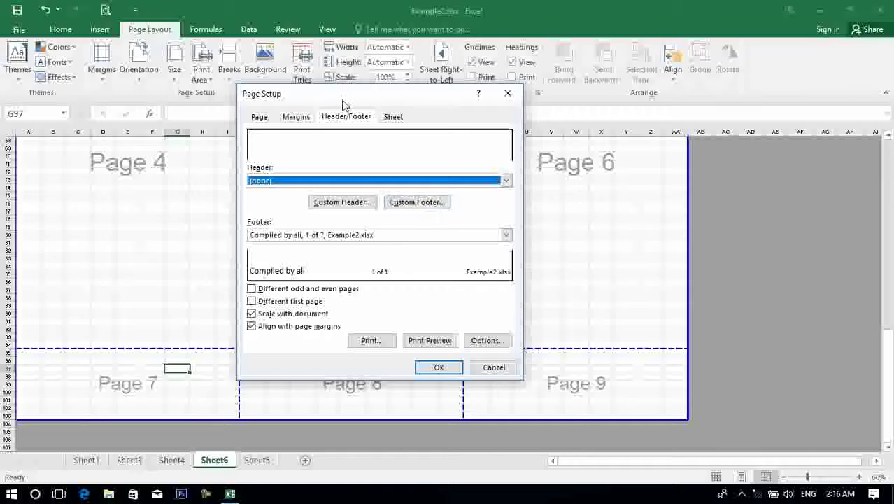
drag(342, 93, 395, 68)
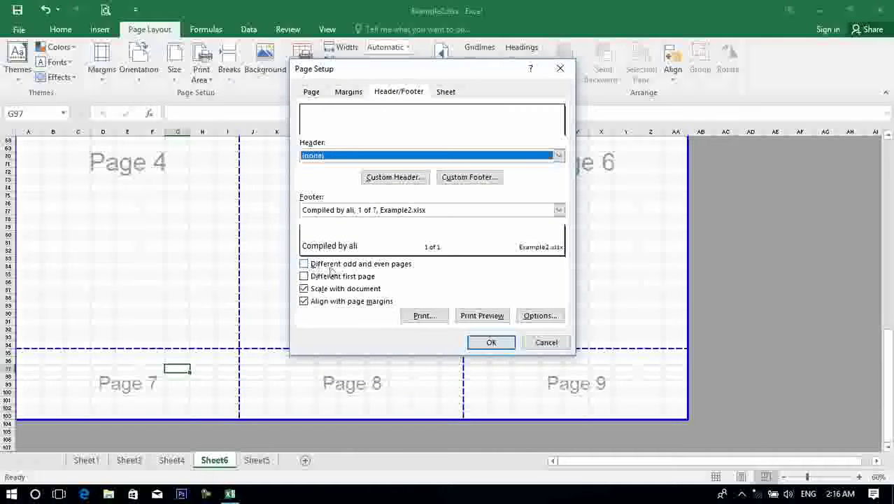
Toggle the different-first-page and align-with-margins options back to their defaults and close Page Setup
click(363, 277)
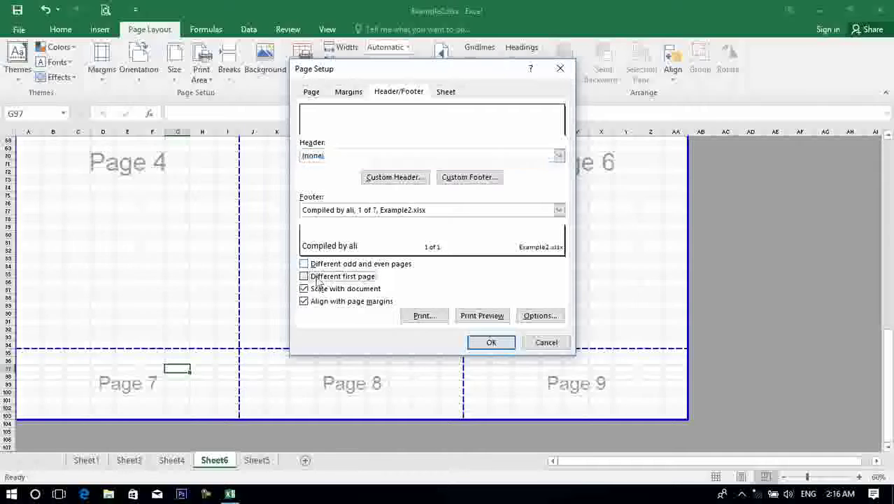
click(327, 290)
click(322, 301)
click(319, 289)
click(337, 276)
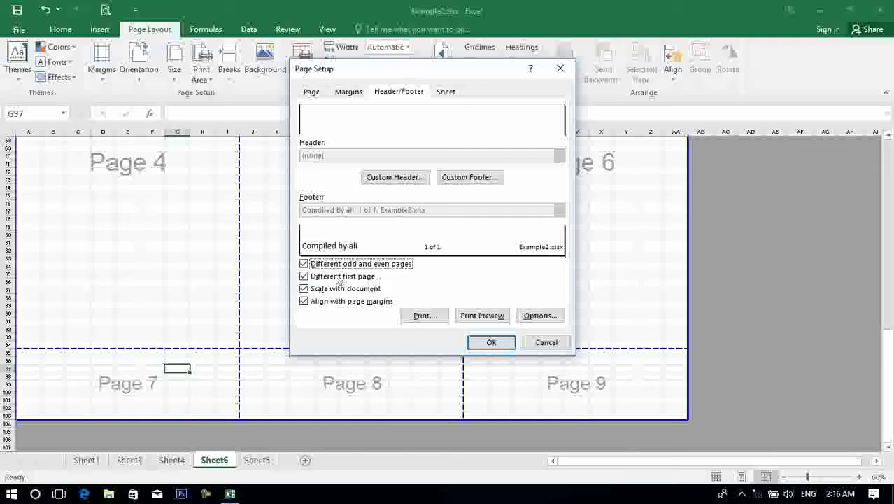
click(490, 343)
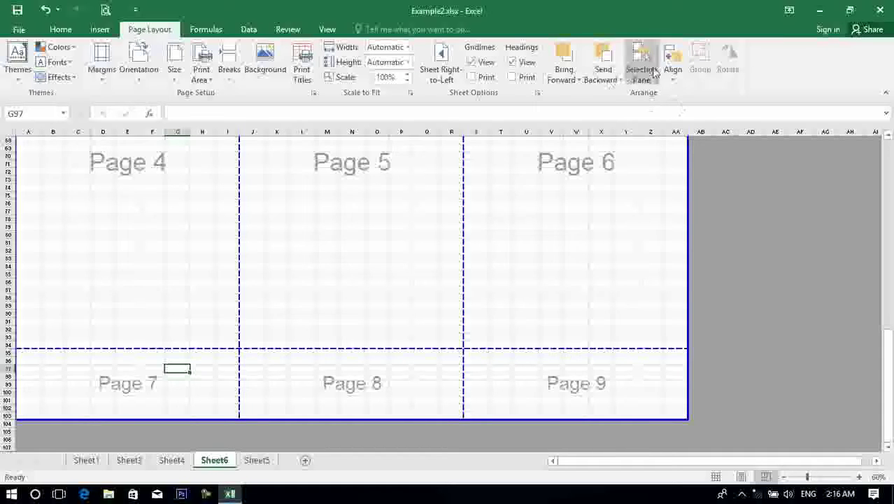
Select cells on Page 5 and briefly open the object layering options
click(476, 211)
click(401, 211)
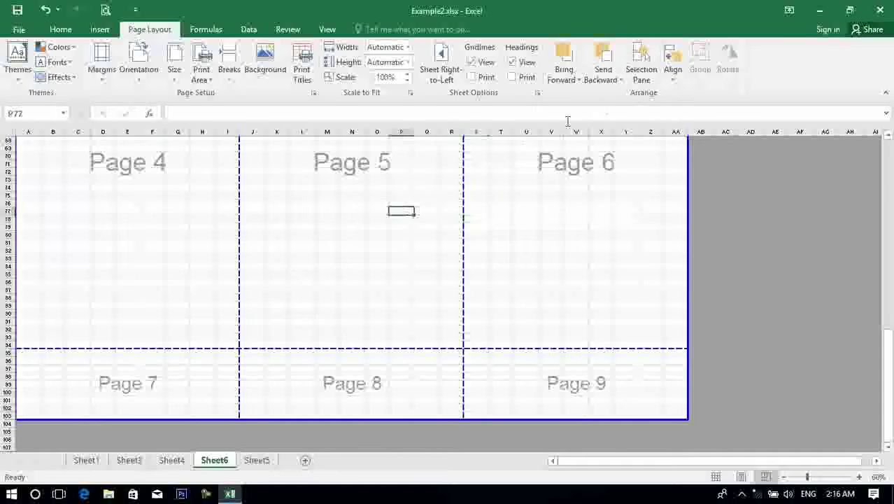
click(575, 82)
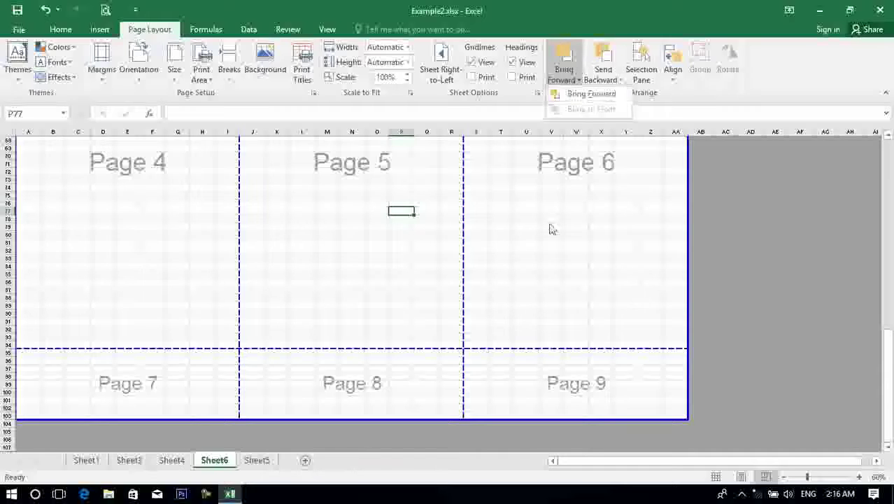
click(528, 230)
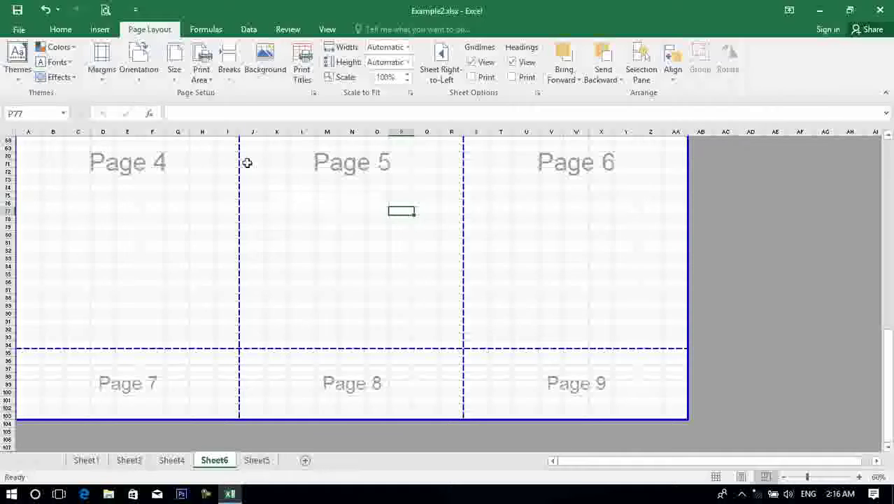
Exit Excel without saving the changes to Example2.xlsx
click(206, 29)
click(879, 9)
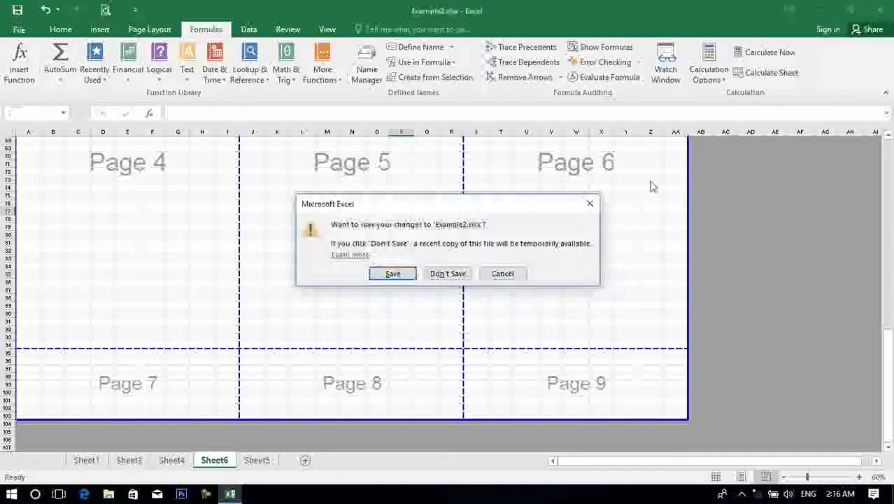
click(452, 274)
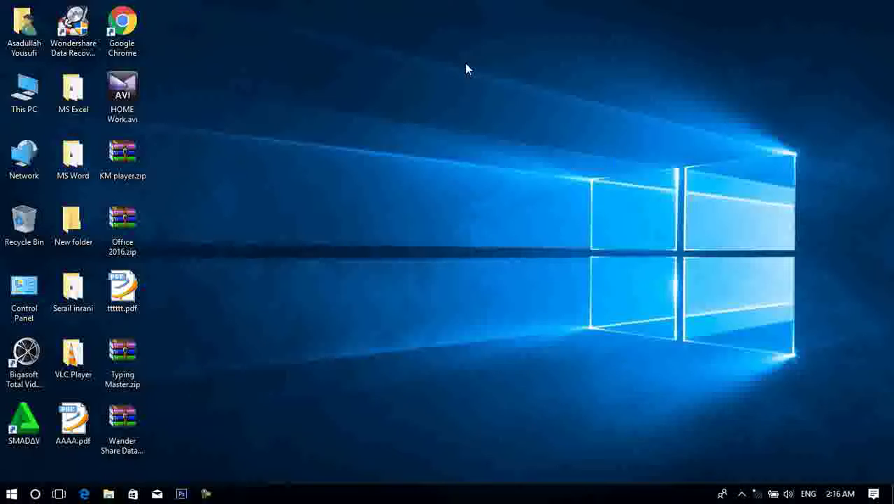